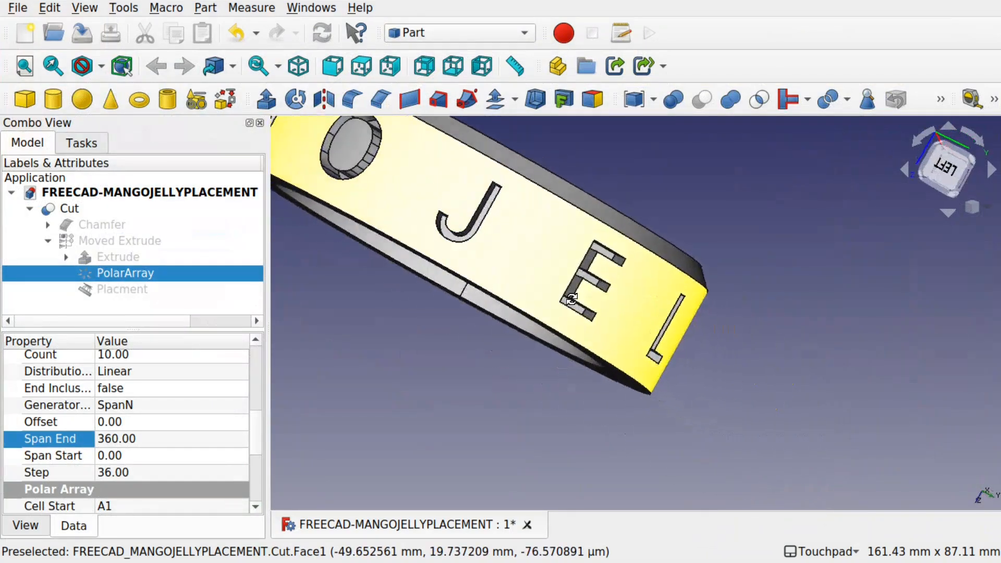
middle_drag(694, 362, 744, 383)
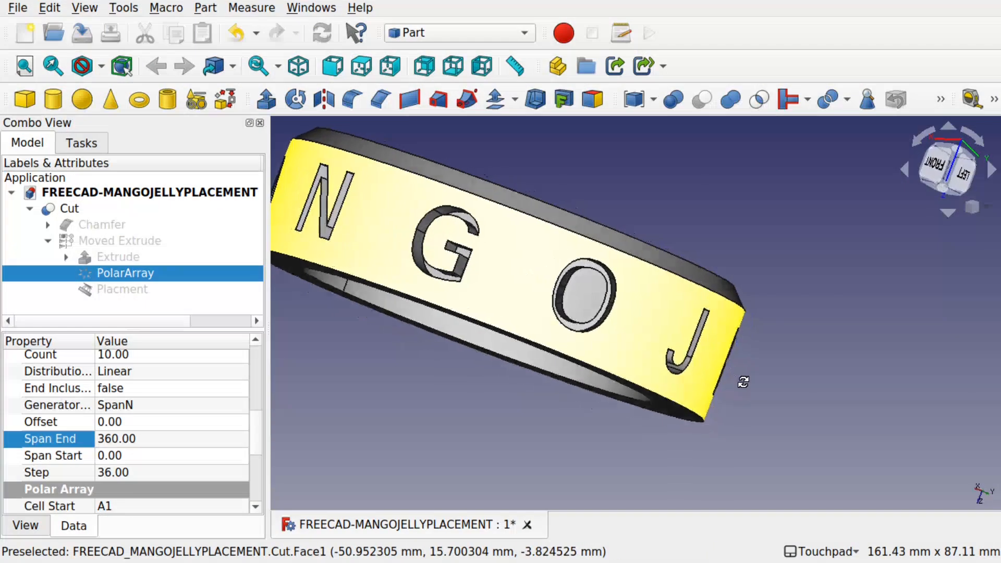
middle_drag(652, 349, 709, 361)
scroll(740, 349, down, 3)
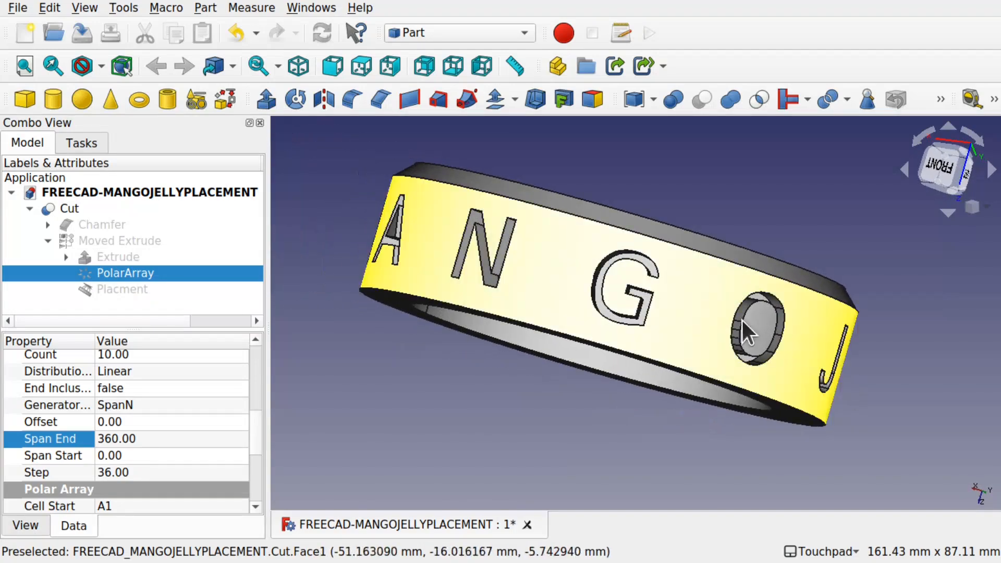
click(22, 4)
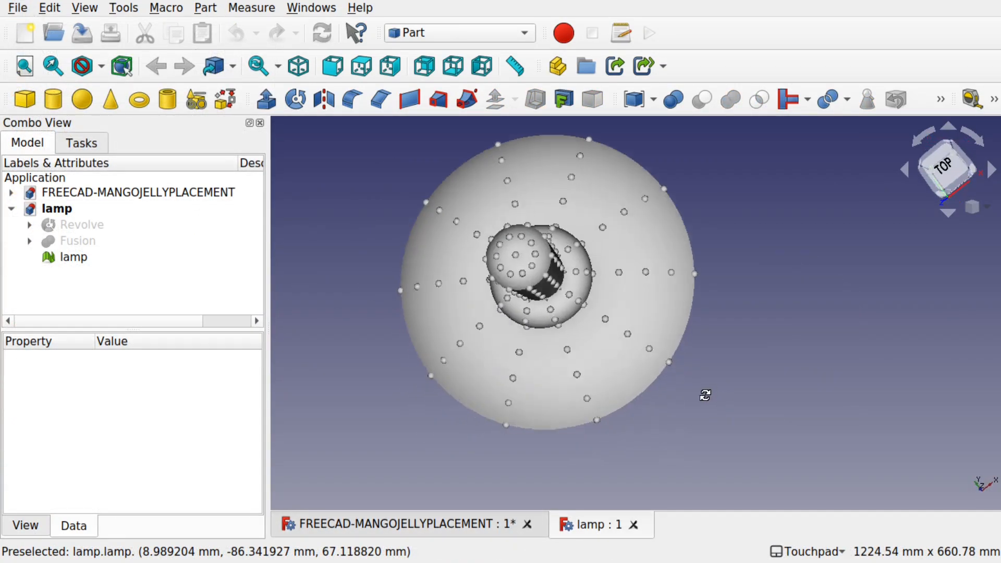
middle_drag(706, 395, 825, 351)
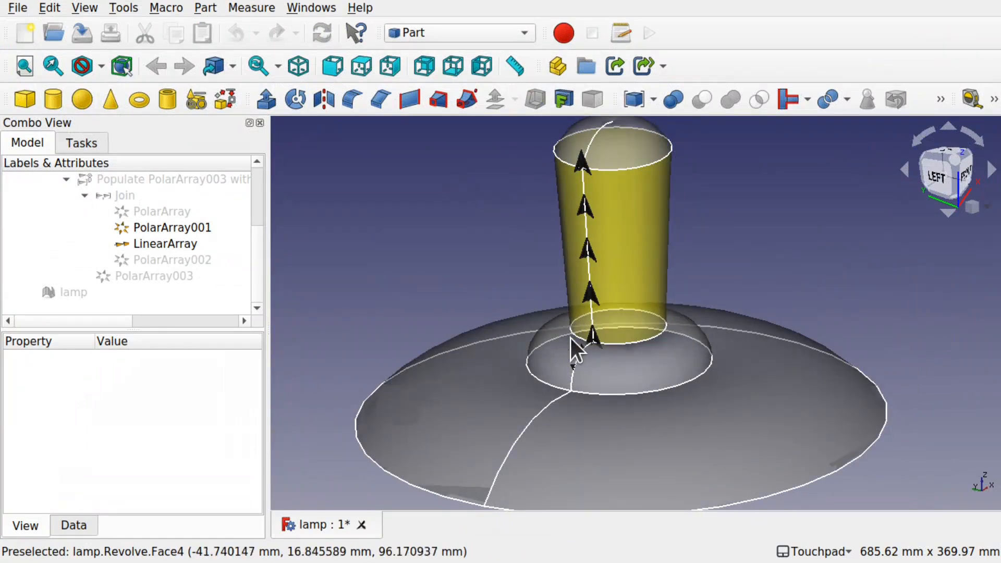
Step: Show the PolarArray002, PolarArray and PolarArray003 placement arrays on the lamp
click(183, 261)
key(space)
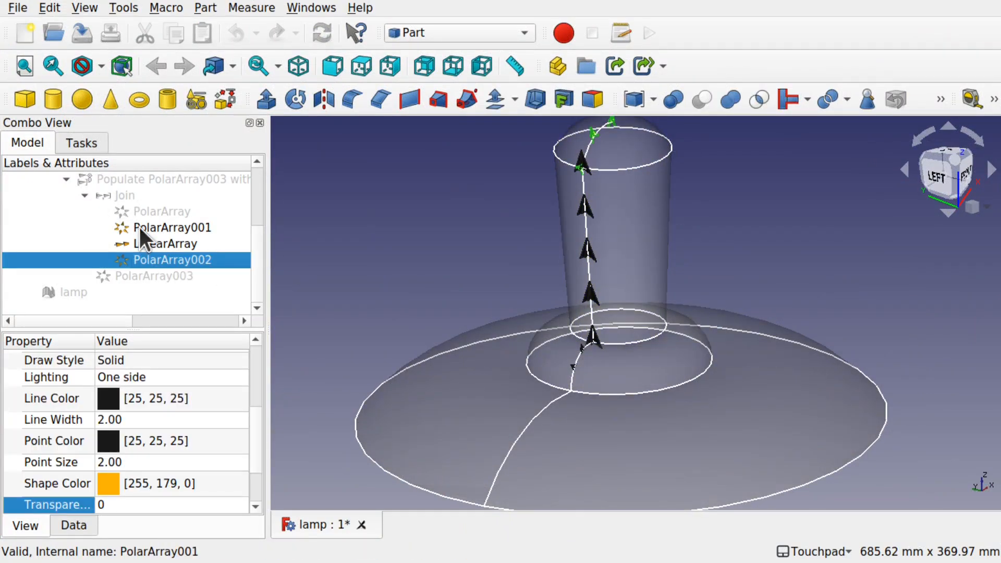
click(183, 209)
key(space)
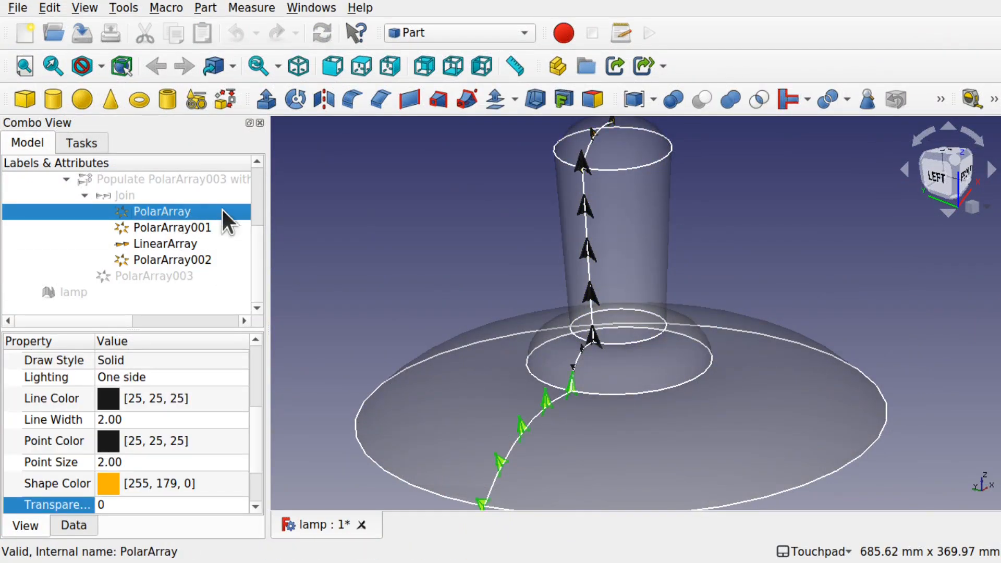
click(176, 274)
key(space)
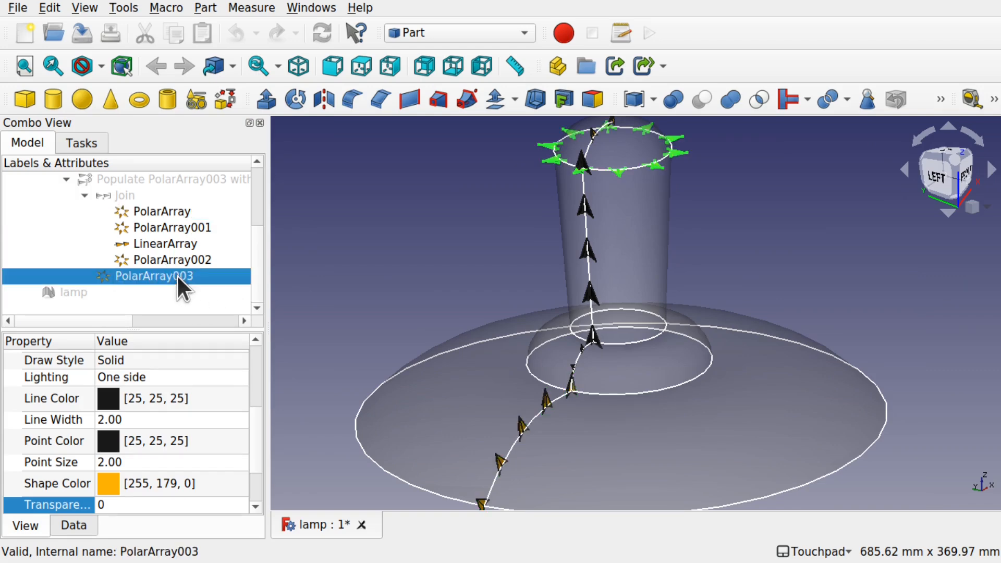
shift+drag(521, 201, 604, 199)
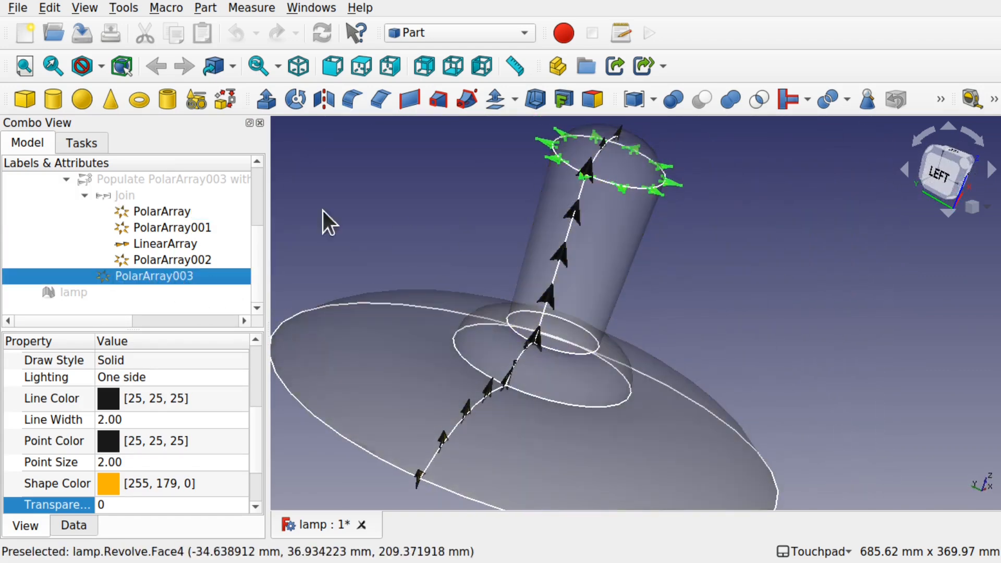
Step: Show the Join array and hide the three polar arrays and the linear array it combines
click(133, 197)
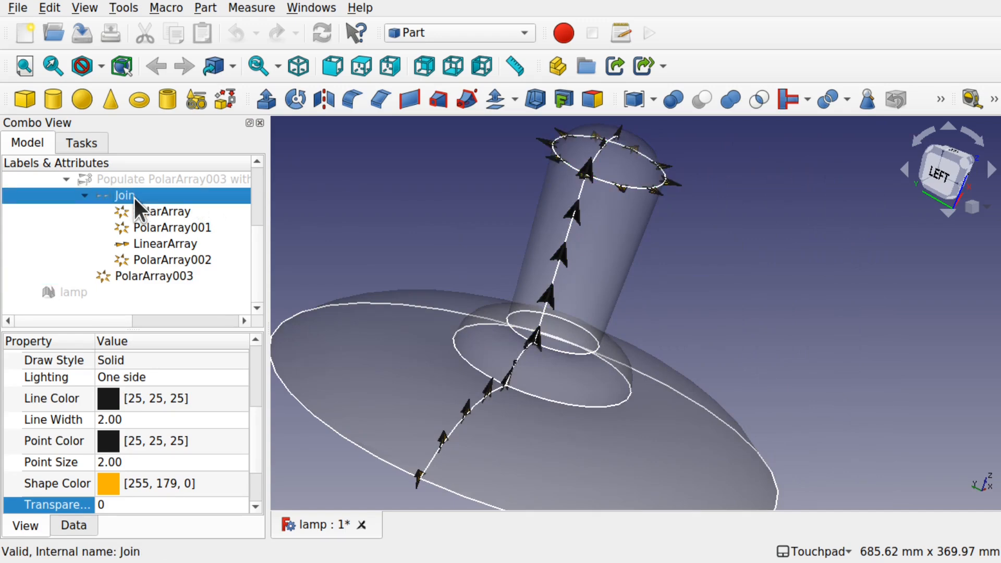
click(164, 218)
shift+click(174, 278)
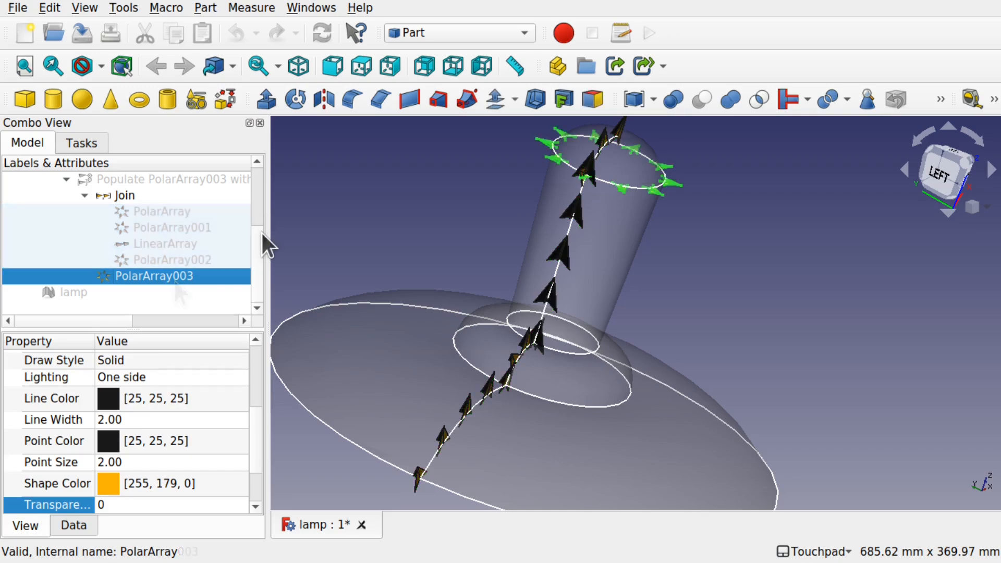
Step: Show the Populate PolarArray003 array and inspect its placement arrows around the lamp body
scroll(256, 209, up, 1)
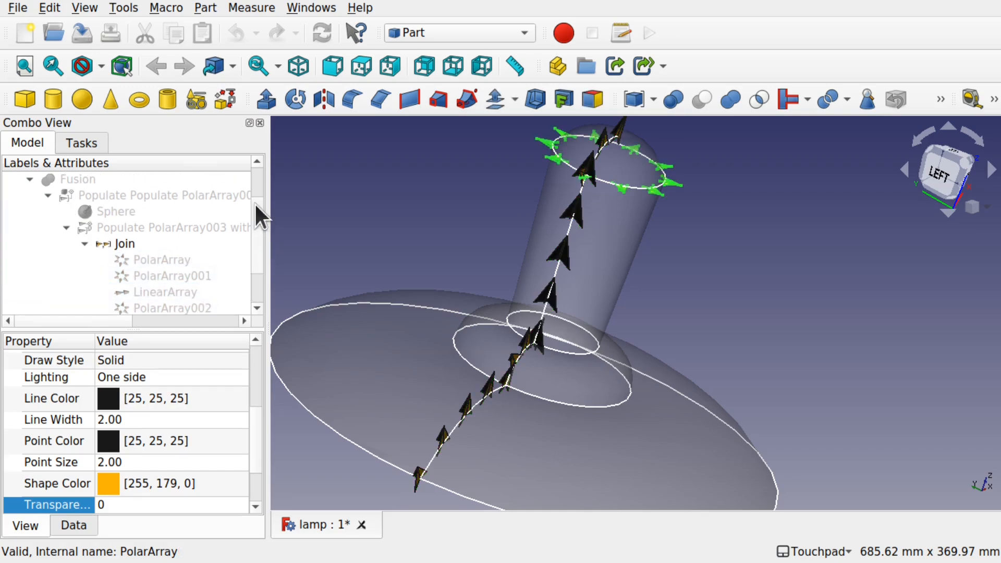
click(219, 226)
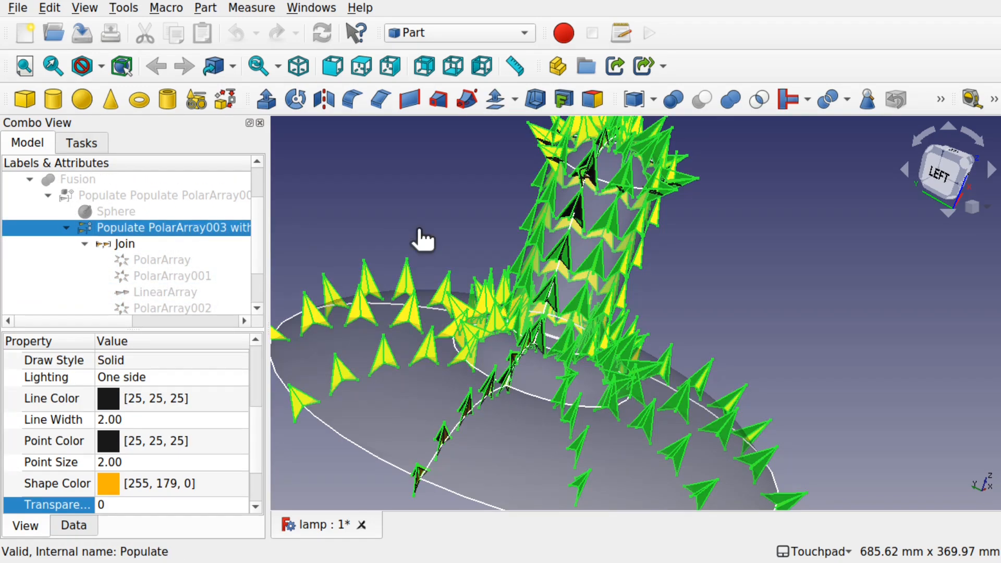
click(418, 230)
alt+drag(417, 230, 574, 292)
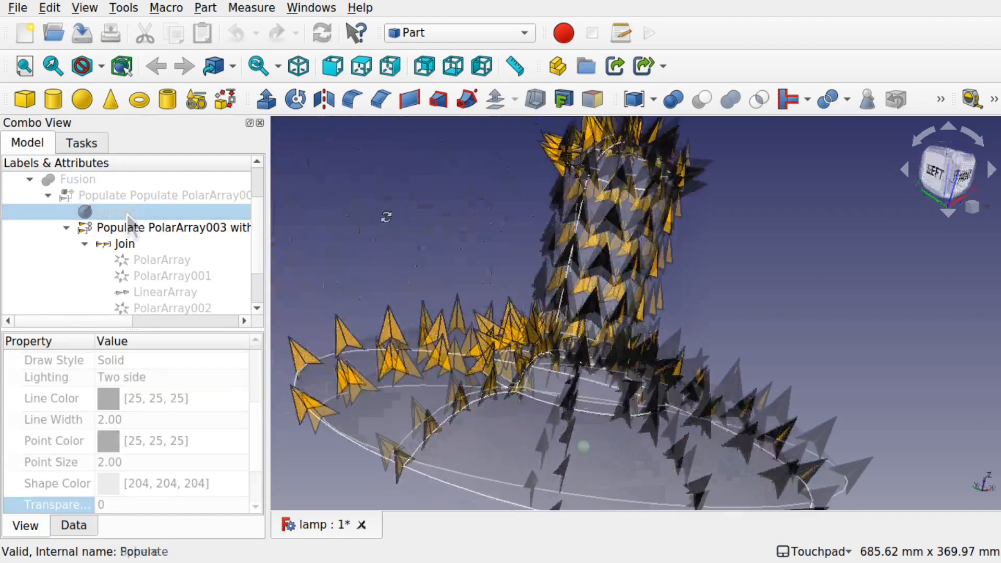
Step: Show the array that populates the placements with spheres and hide the Populate PolarArray003 arrows
click(164, 193)
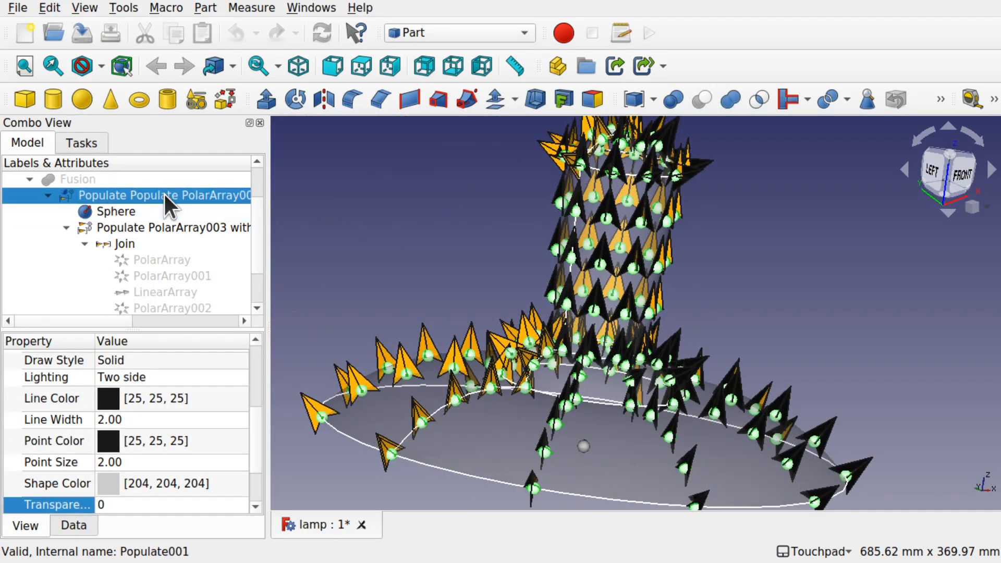
click(192, 228)
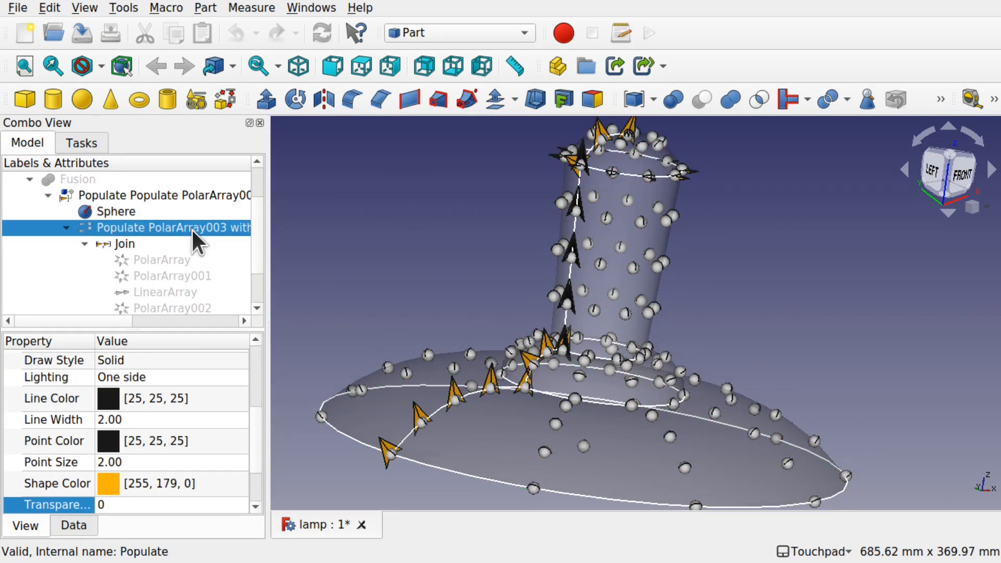
alt+drag(475, 308, 683, 341)
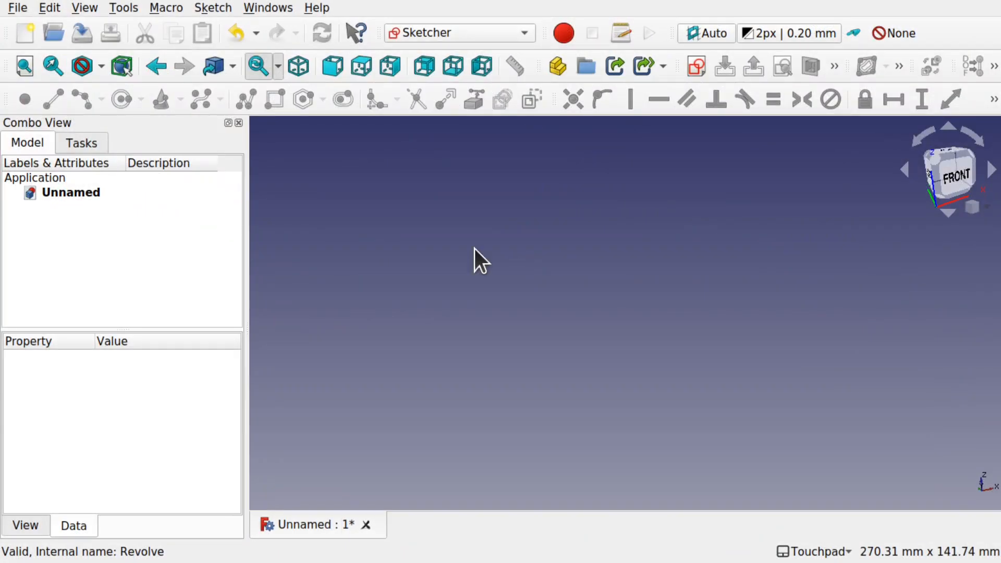
click(447, 33)
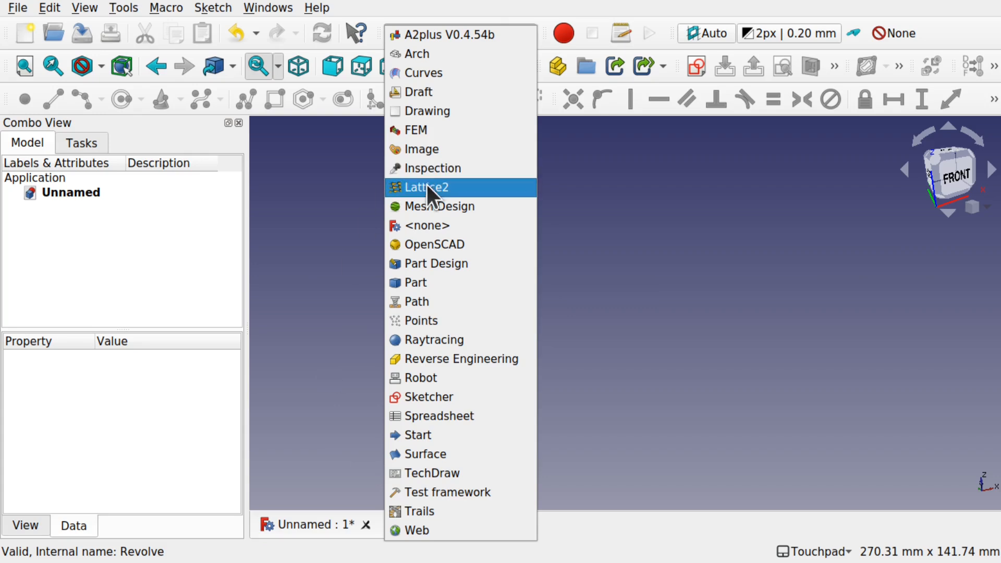
click(311, 192)
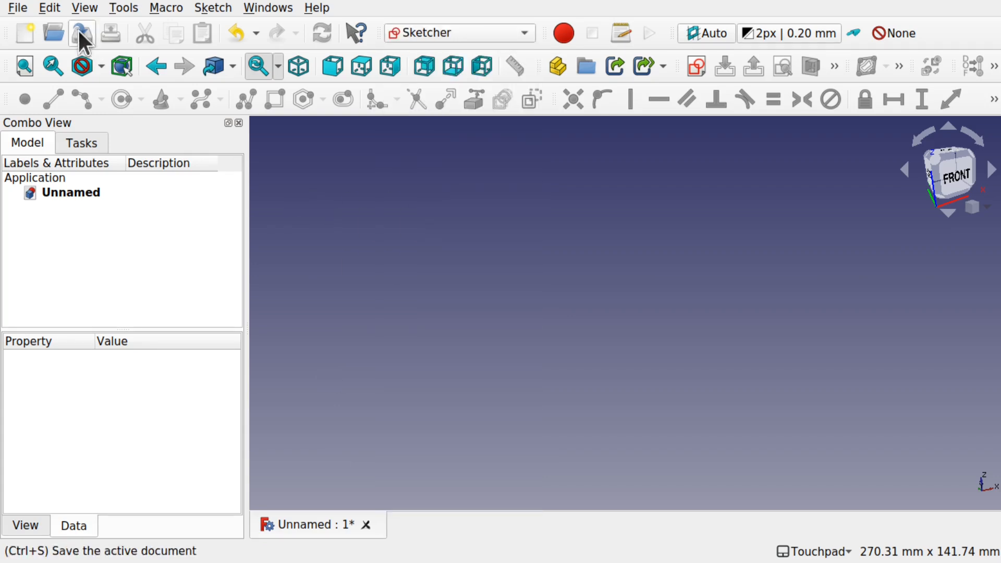
click(124, 8)
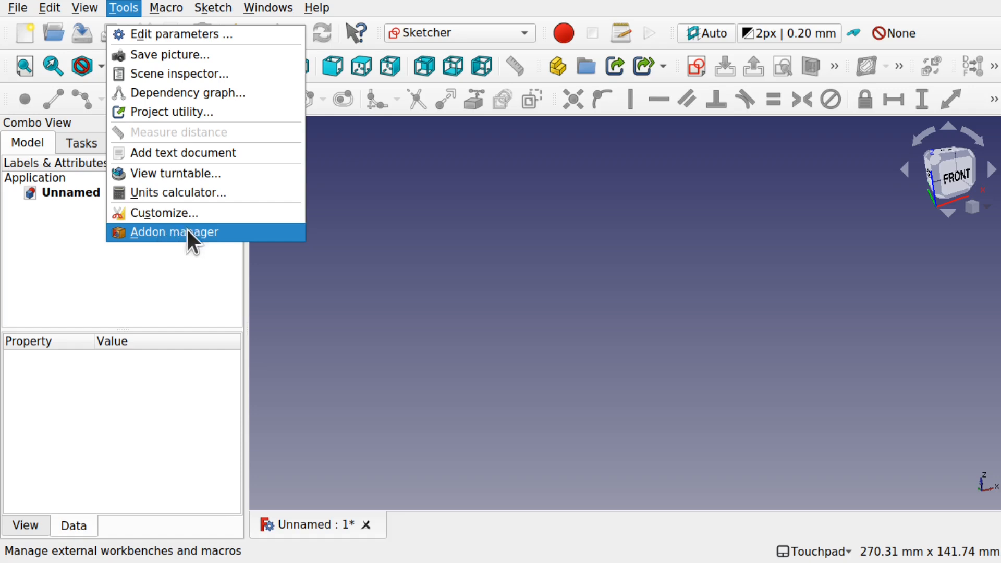
click(505, 239)
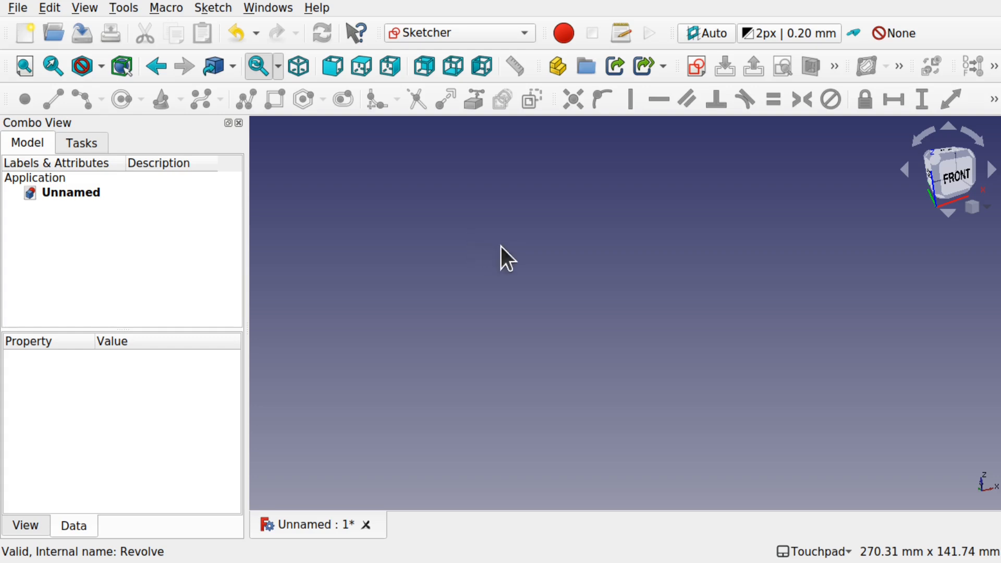
Step: Create a new sketch on the XZ-Plane with a 0.00 mm offset
click(695, 71)
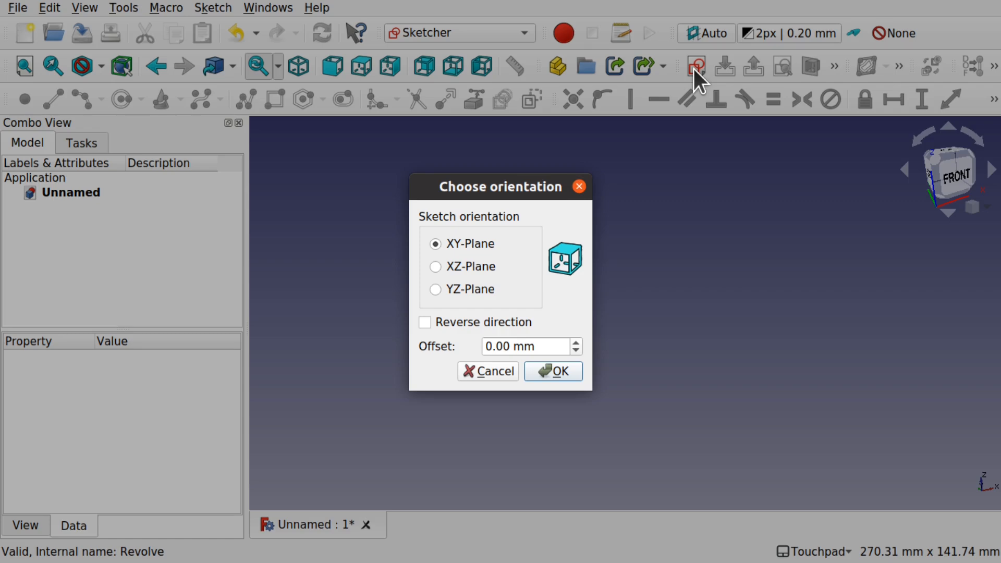
click(435, 267)
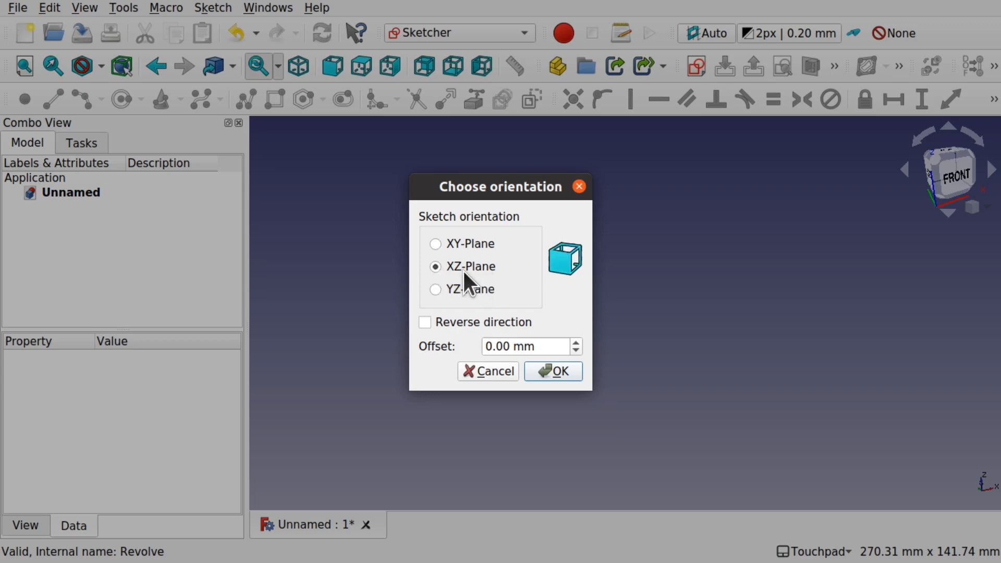
click(556, 369)
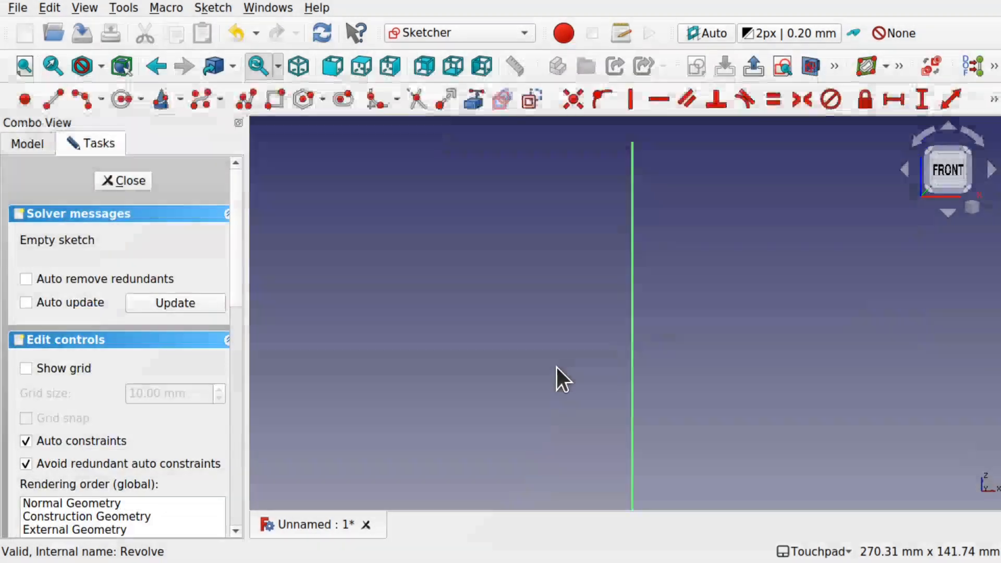
shift+middle_drag(581, 421, 602, 318)
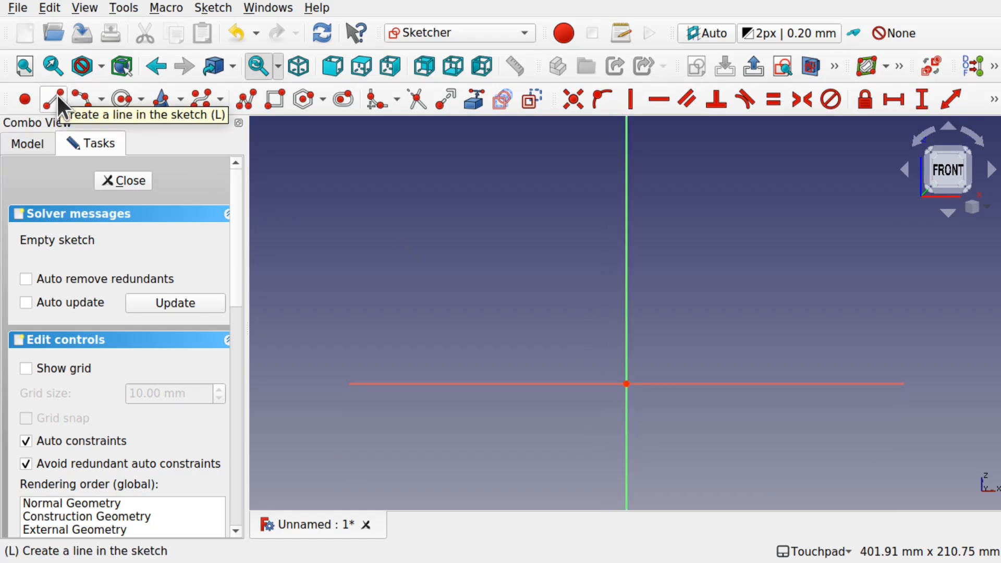
Step: Draw a polyline from a point high on the vertical axis to the origin, then along the negative horizontal axis
click(101, 101)
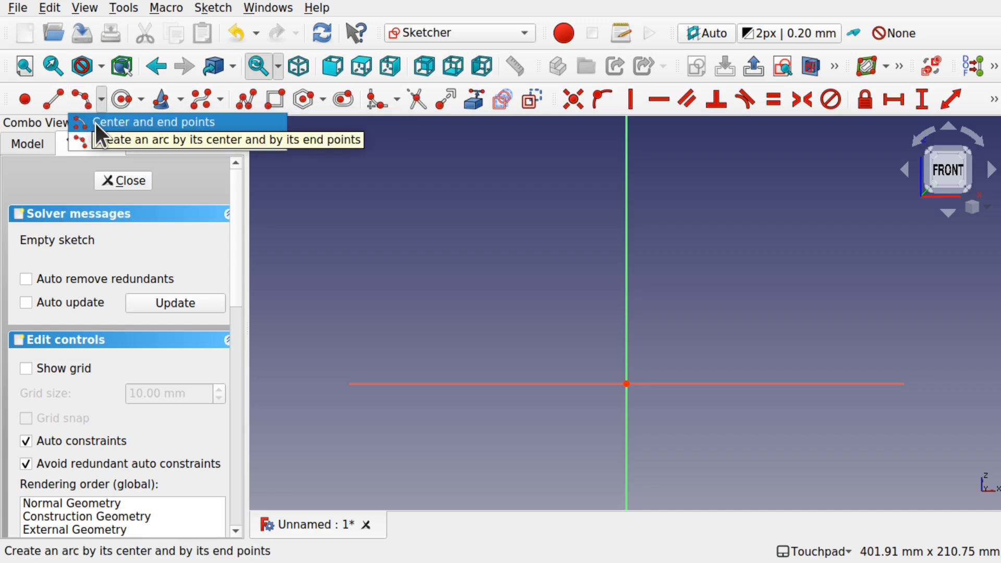
click(96, 123)
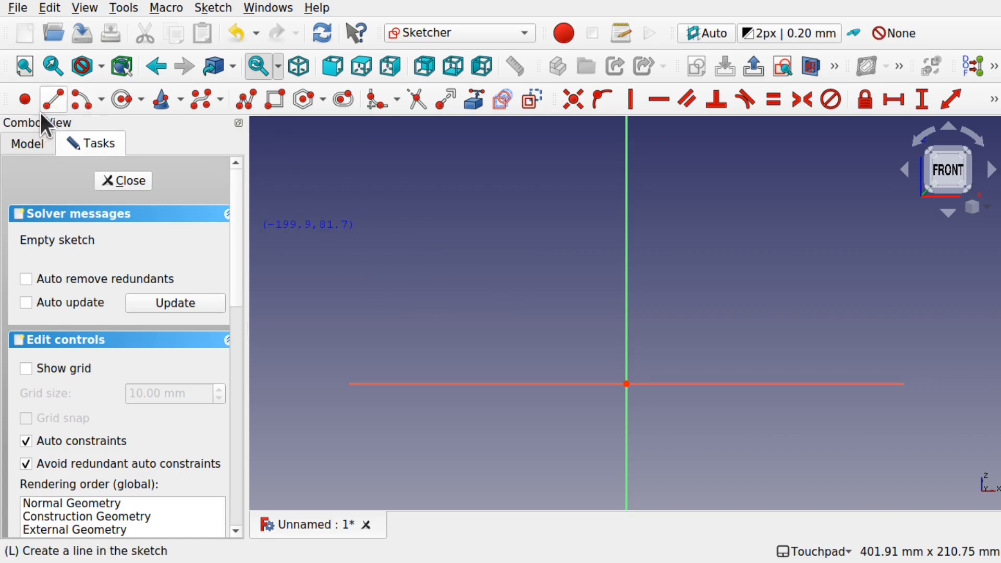
click(246, 99)
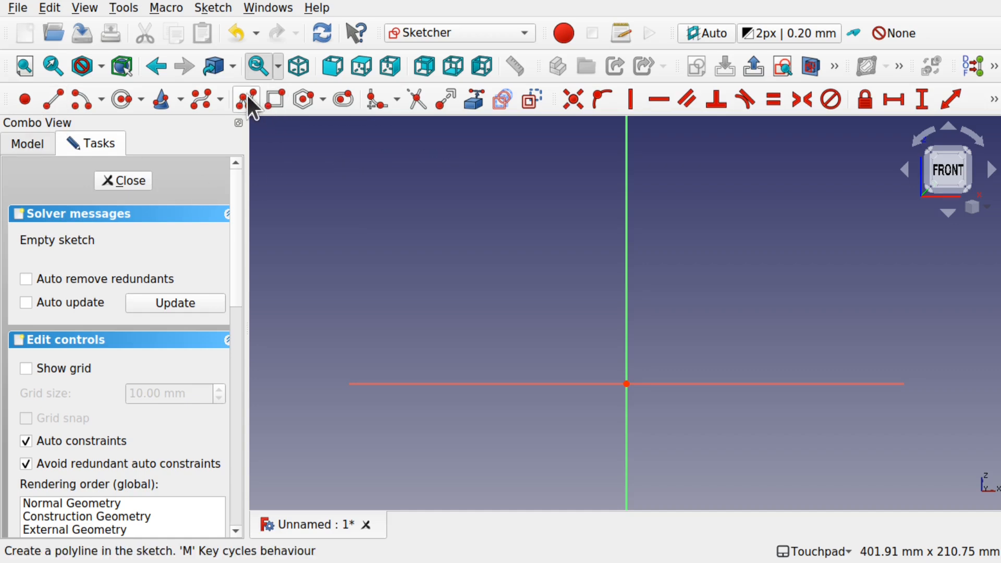
click(627, 148)
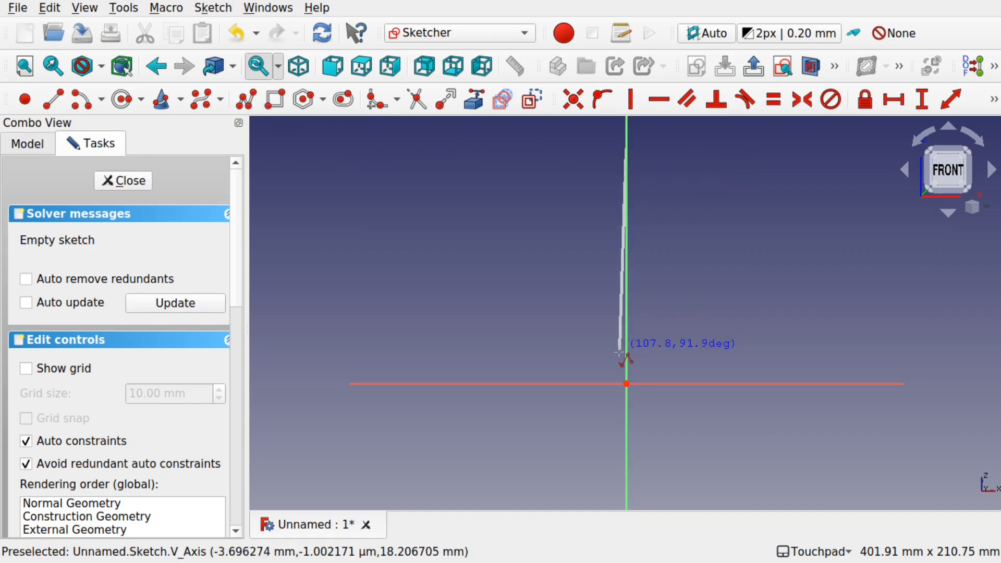
click(627, 383)
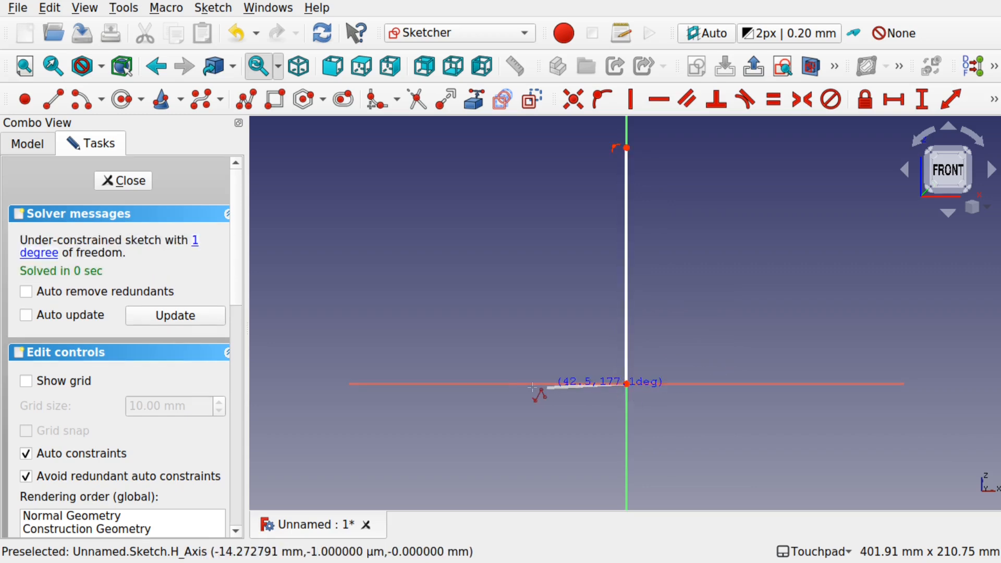
click(390, 383)
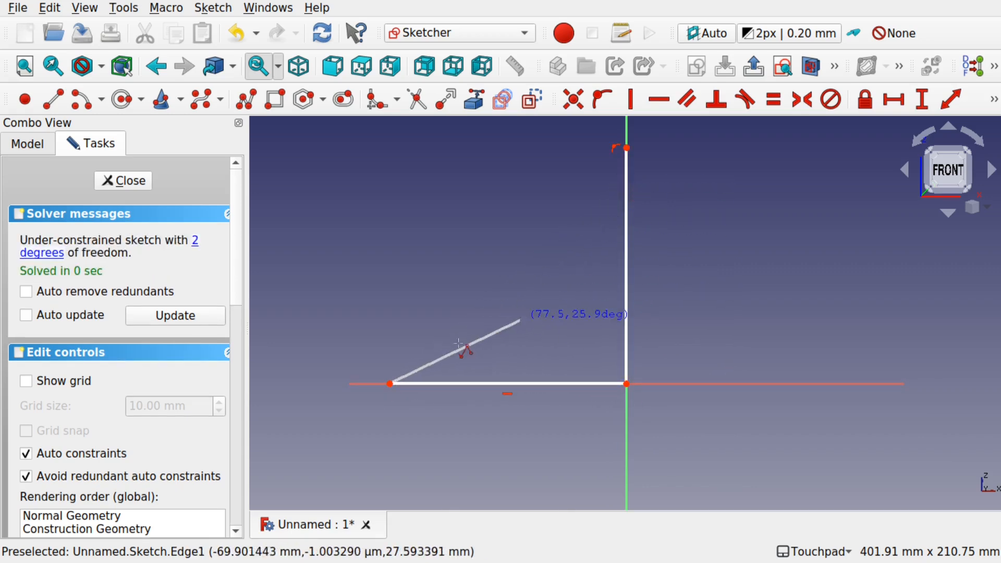
key(Escape)
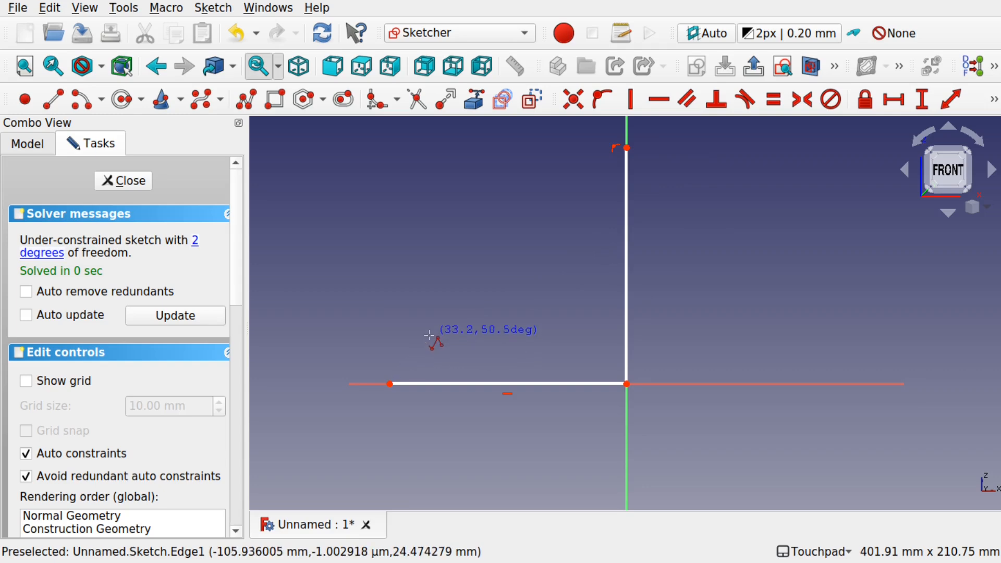
Step: Draw an arc by end points and rim point, rising from the horizontal line's outer end, with a radius of about 144 mm
click(100, 101)
click(109, 141)
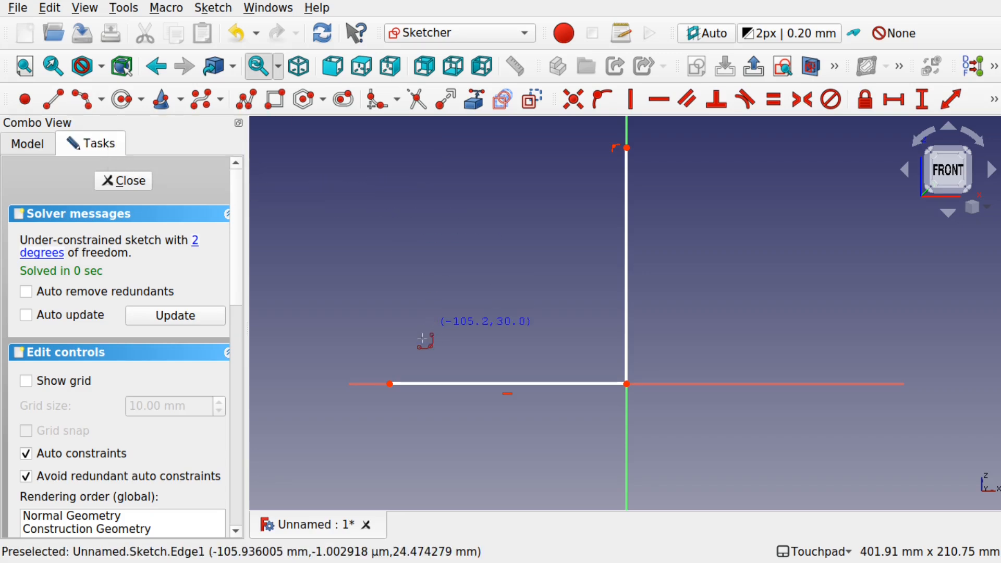
click(390, 384)
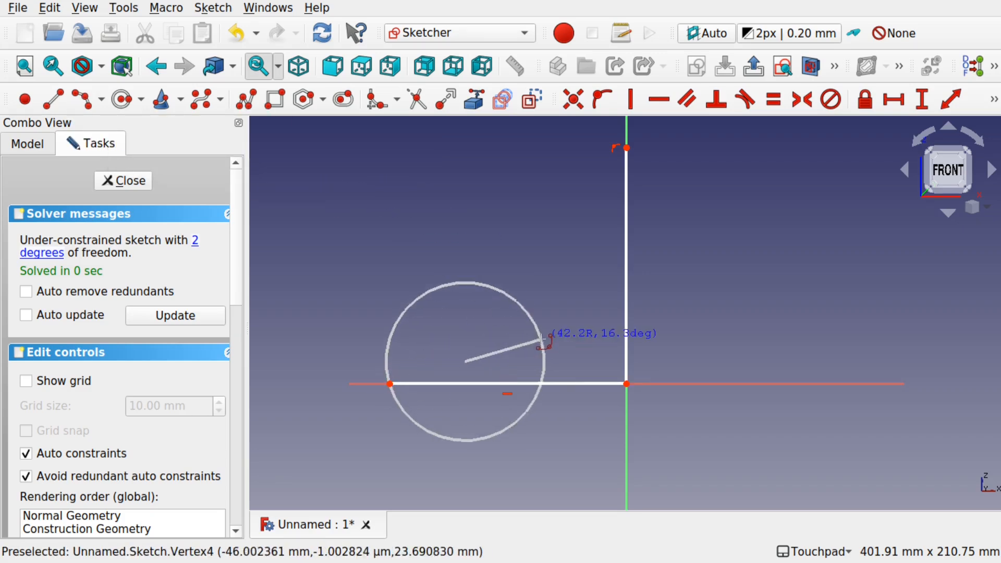
click(544, 333)
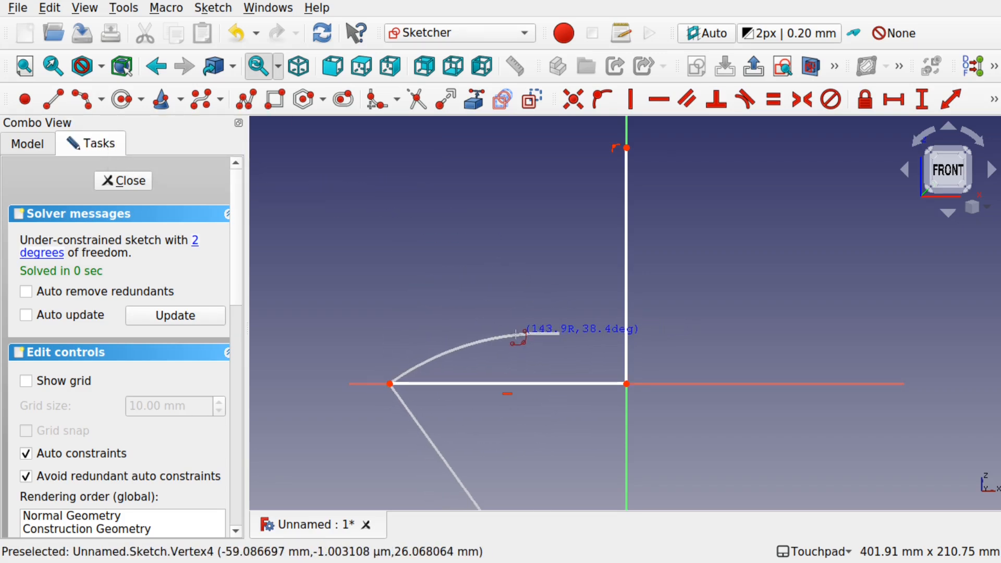
click(520, 334)
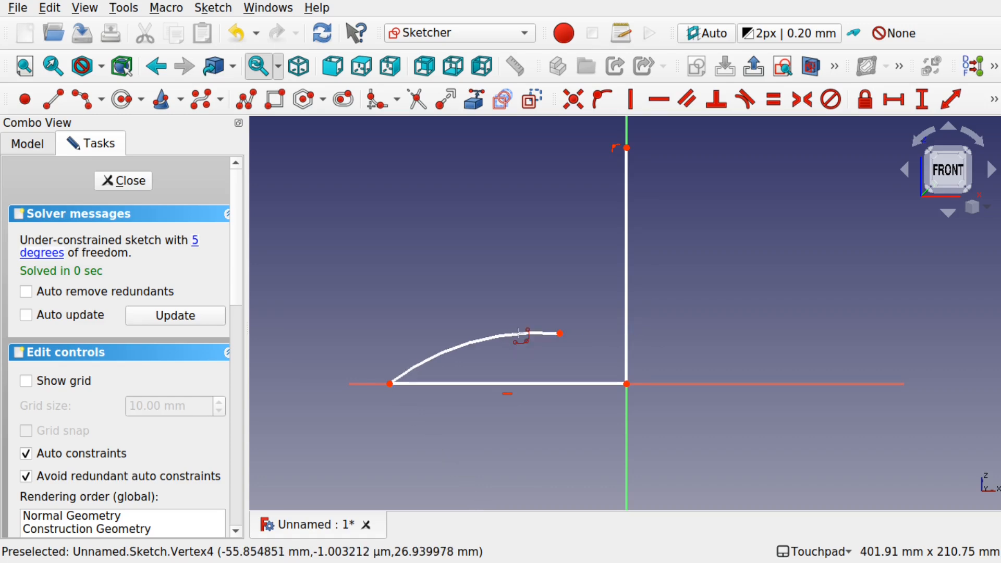
Step: Constrain the profile's vertical line to a length of 300 mm
scroll(549, 350, down, 2)
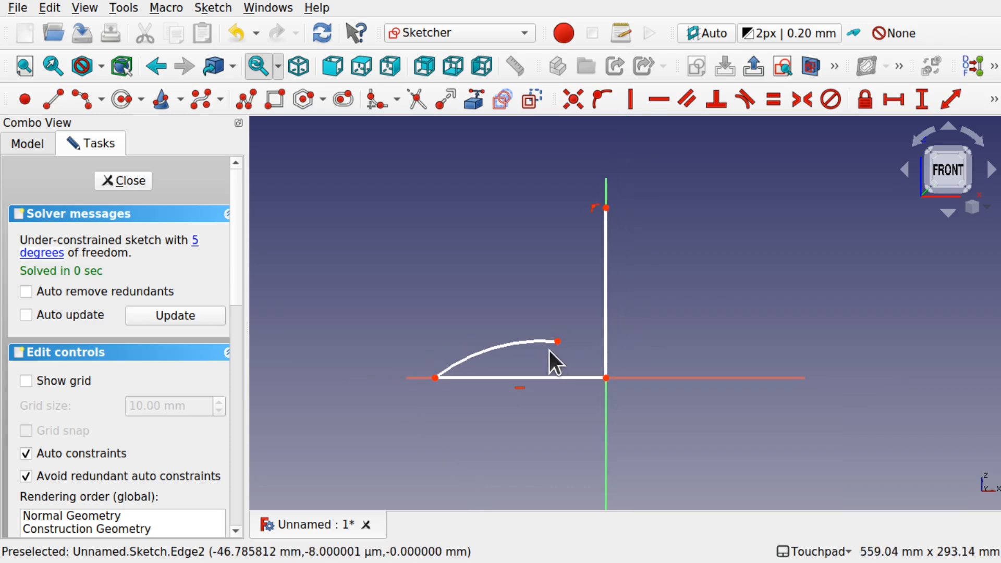
click(606, 288)
click(922, 100)
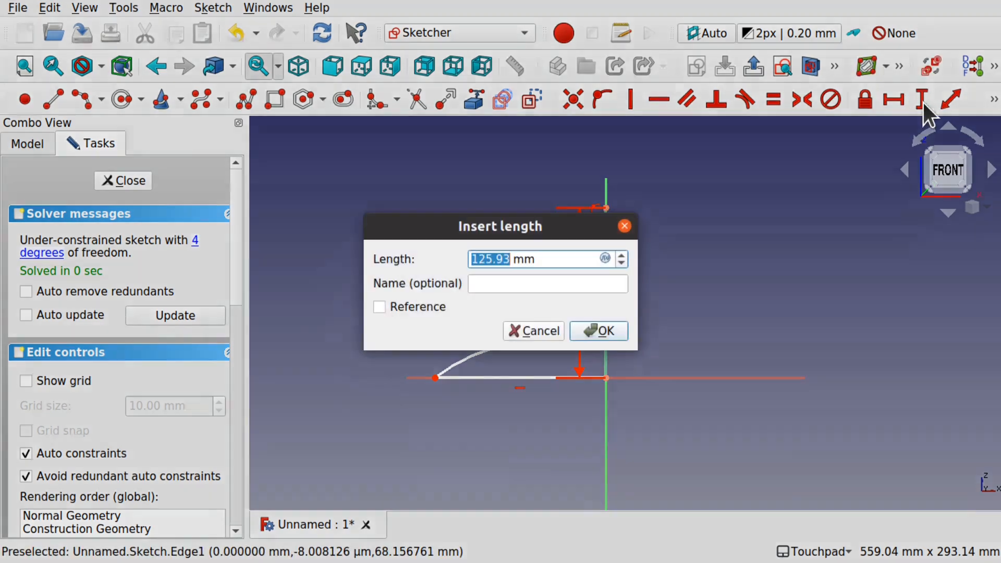
text(1)
key(BackSpace)
text(300)
key(Return)
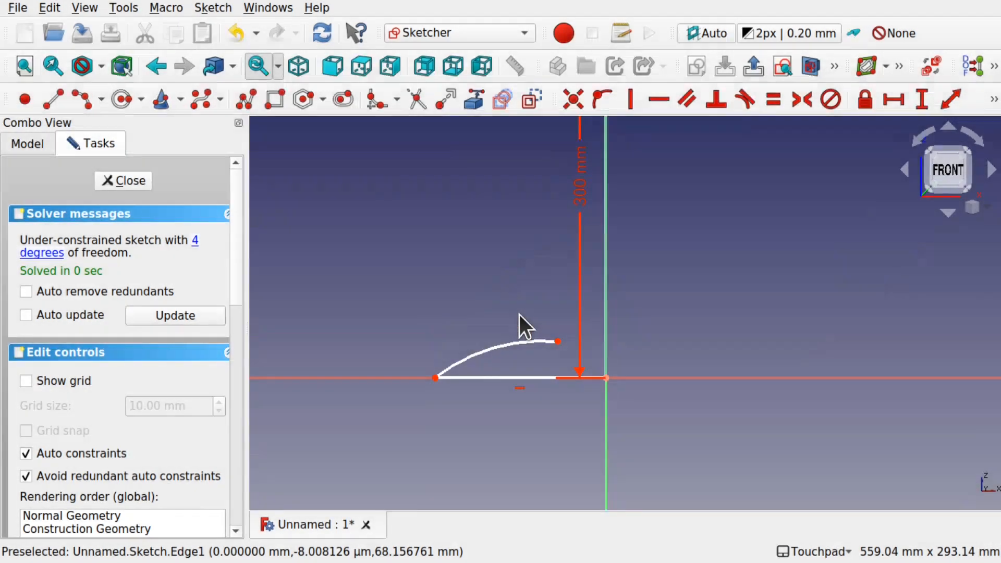
Step: Constrain the horizontal base line to 250 mm and move both dimensions outside the profile
click(500, 377)
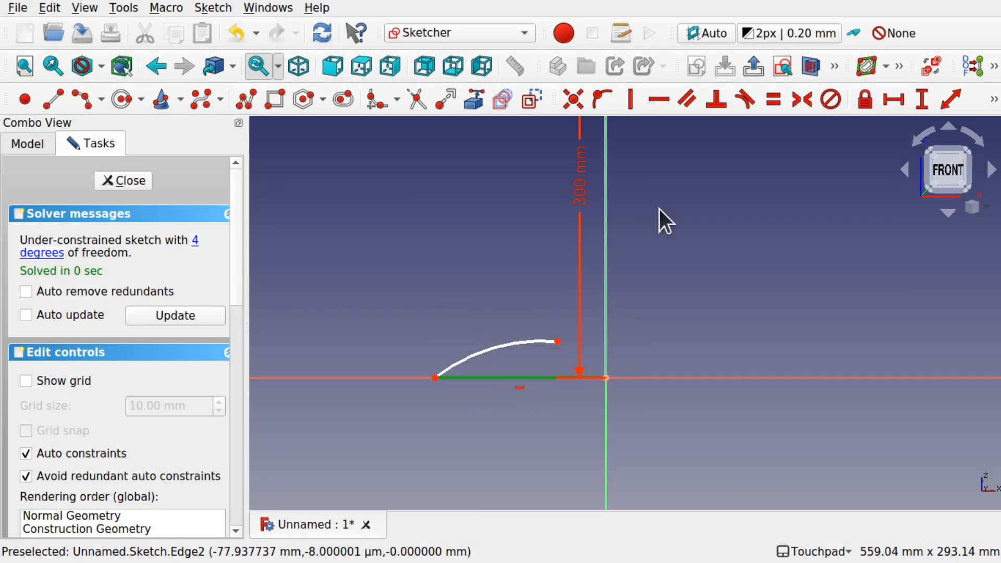
click(894, 102)
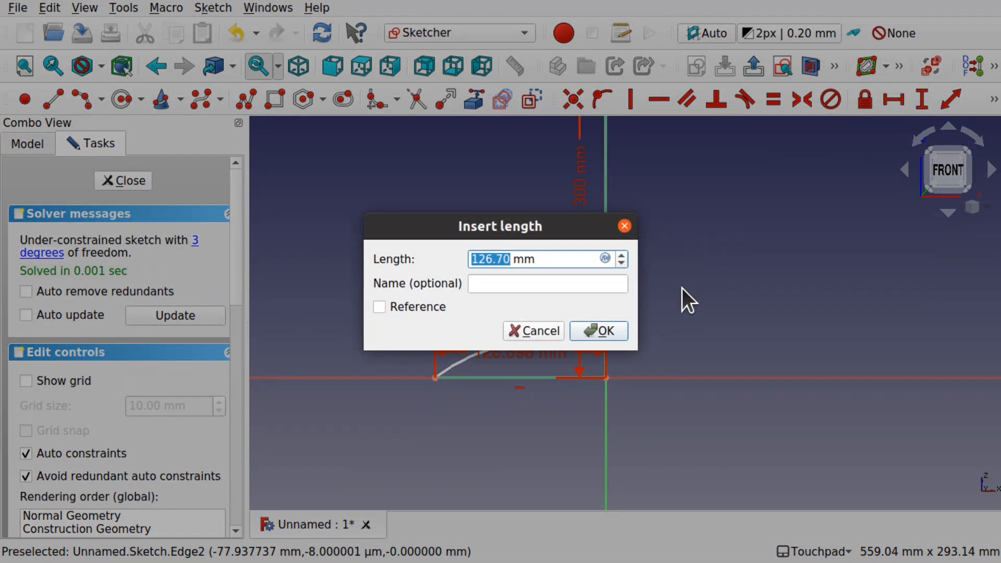
text(250)
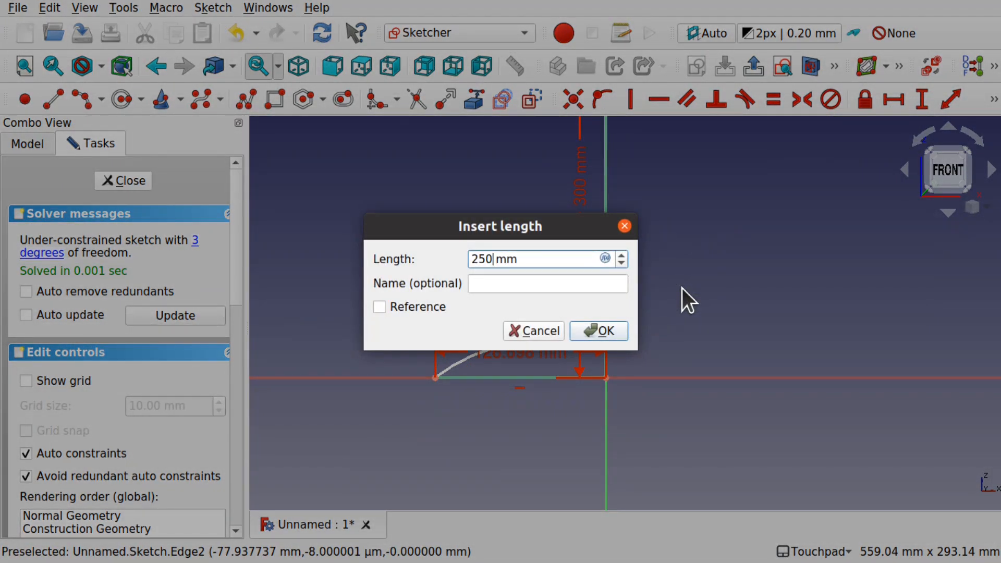
key(Return)
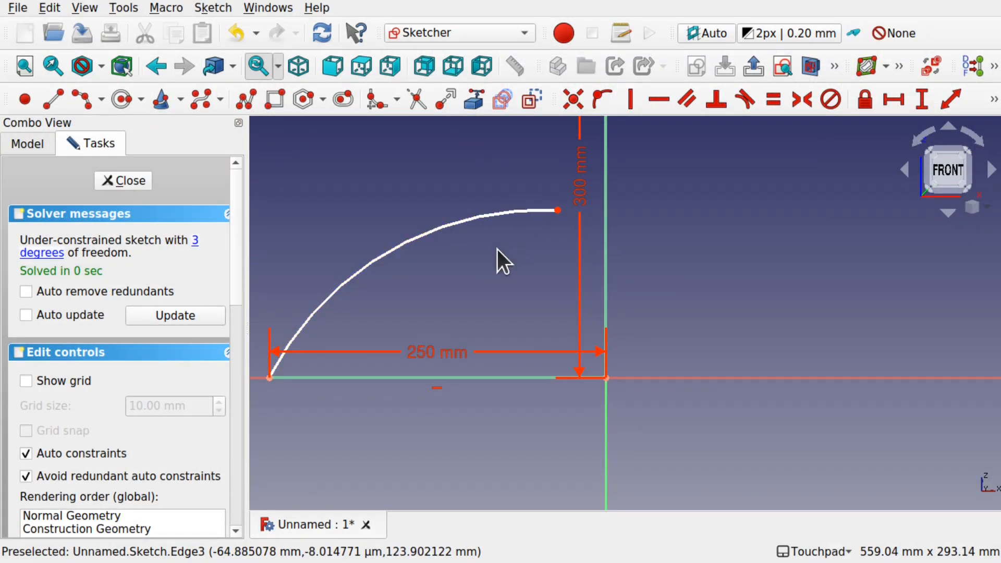
drag(440, 352, 431, 400)
drag(581, 180, 678, 185)
Step: Reshape the base arc into a flatter curve by moving its free end lower and farther from the vertical axis
mouse_move(496, 217)
mouse_down()
mouse_move(545, 287)
mouse_move(532, 238)
mouse_up()
scroll(533, 239, down, 5)
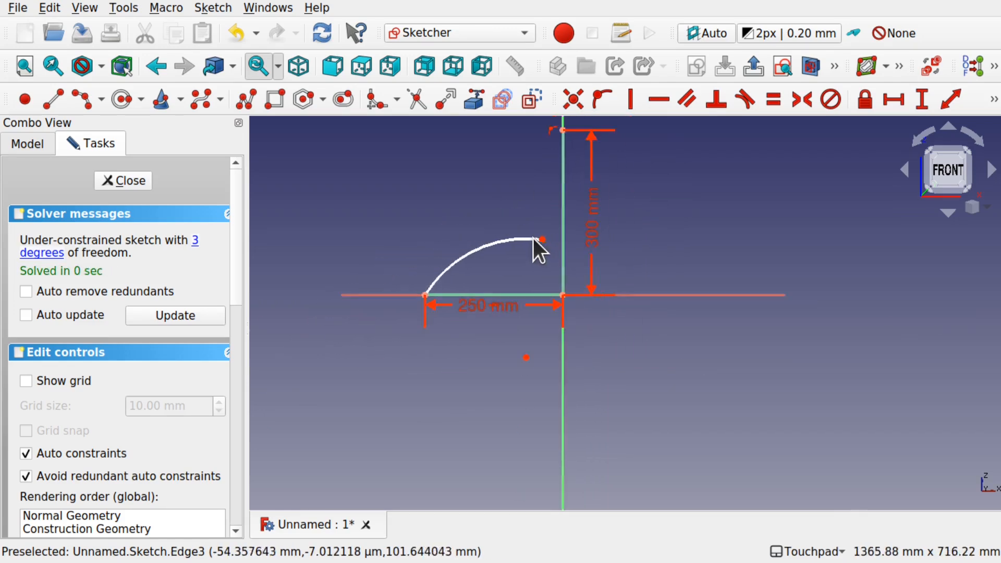
mouse_move(527, 343)
mouse_down()
mouse_move(487, 292)
mouse_move(531, 338)
mouse_move(522, 344)
mouse_up()
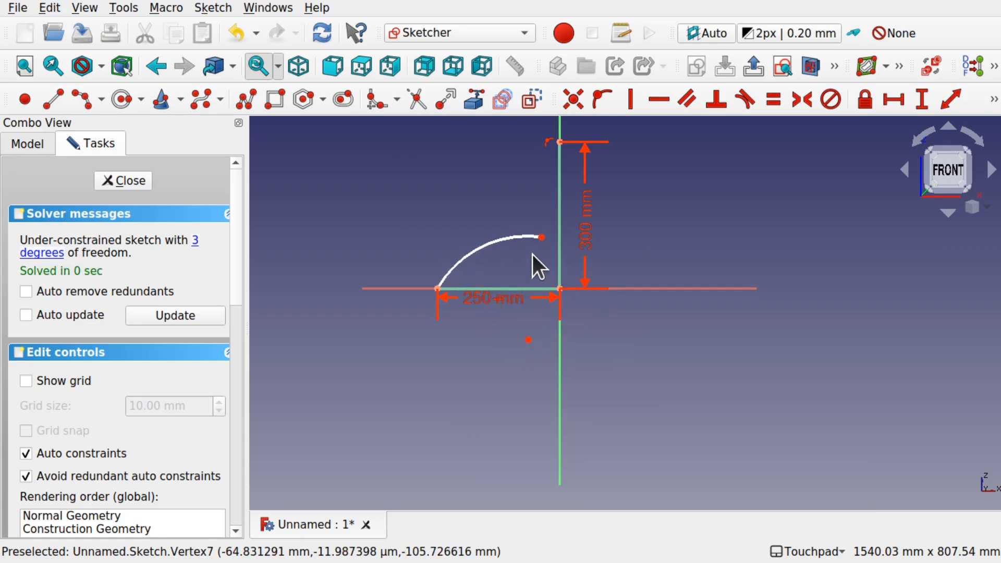
drag(543, 237, 518, 259)
scroll(541, 268, up, 3)
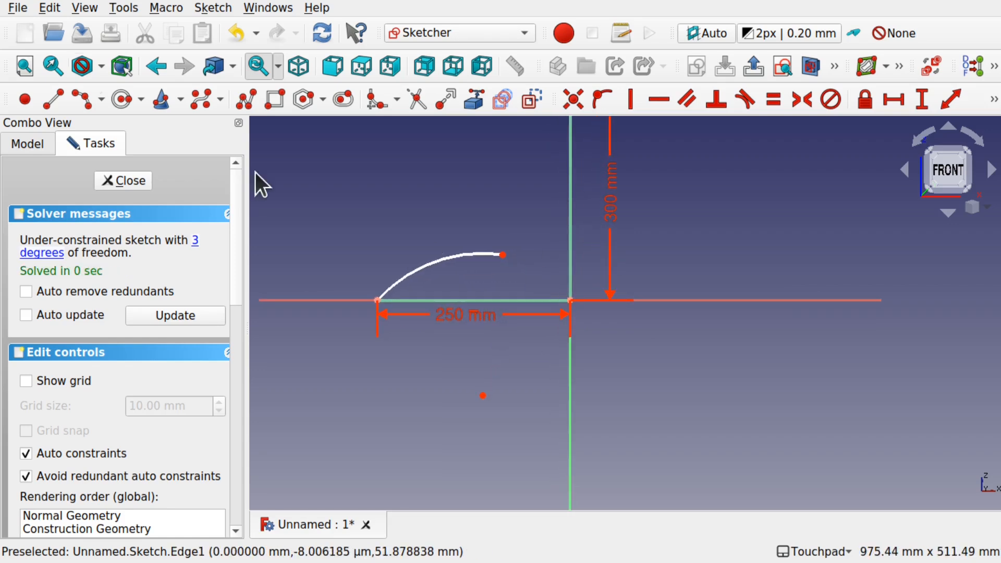
Step: Draw a small outward-bulging arc from the base arc's free end, rising toward the vertical axis
click(78, 99)
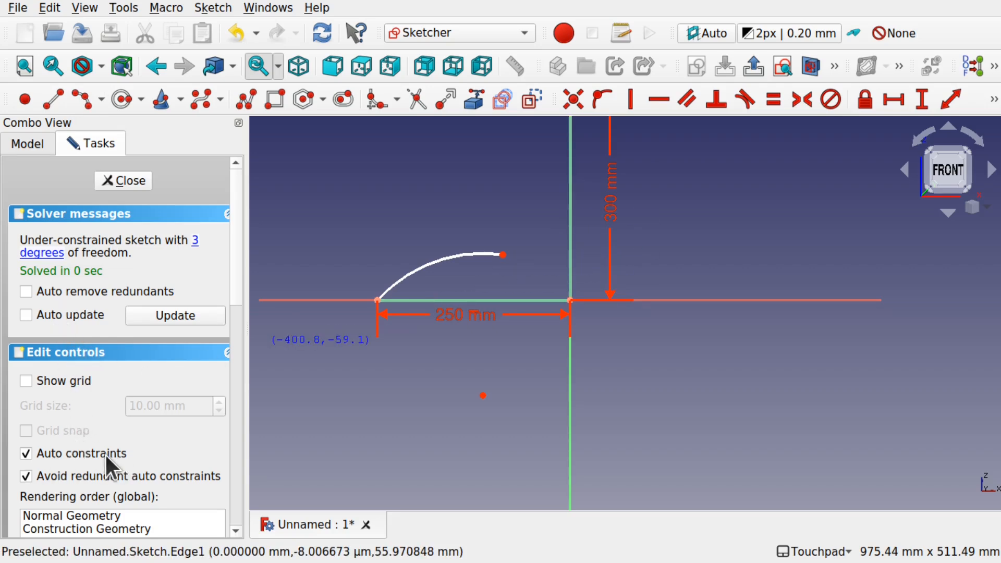
click(504, 257)
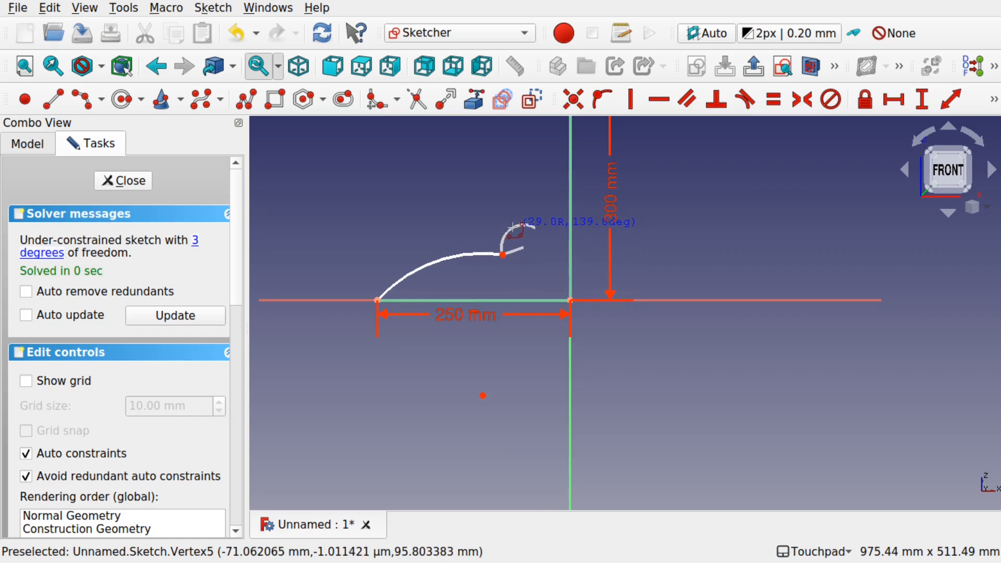
click(537, 227)
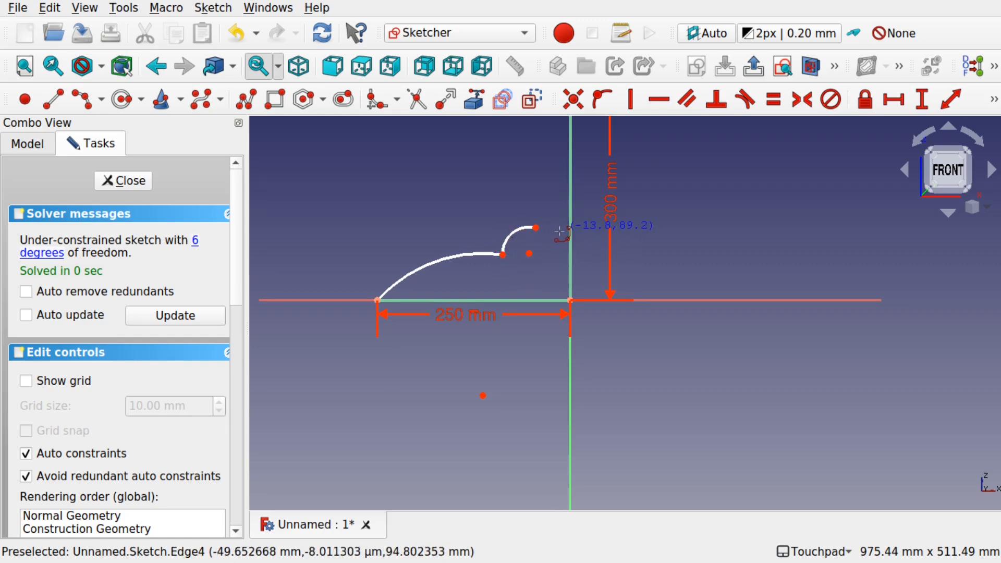
Step: Draw a rounded arc from the vertical line's upper end, curving outward and down on the profile's side of the axis
middle_drag(552, 233, 545, 348)
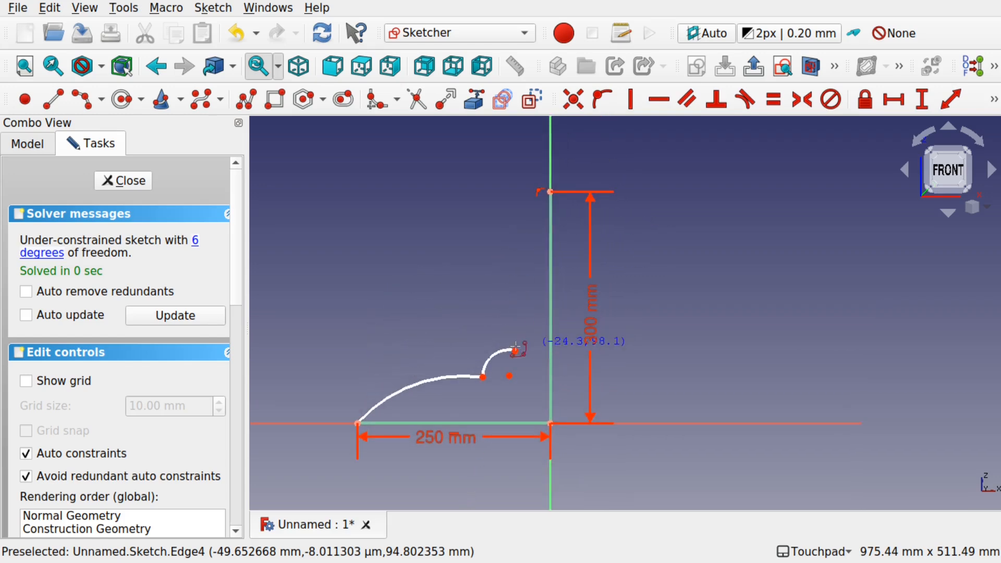
click(551, 192)
click(508, 213)
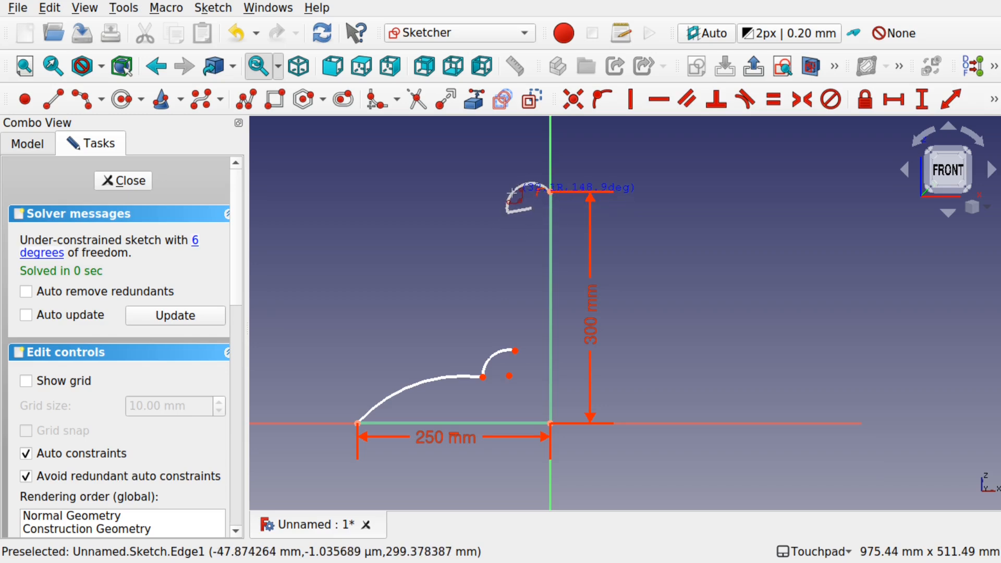
click(512, 207)
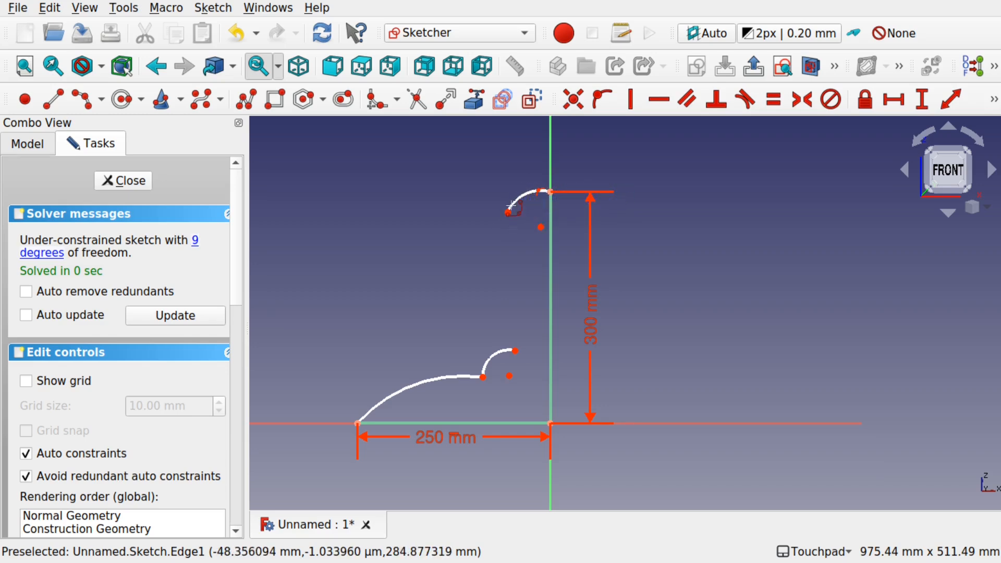
Step: Join the free ends of the two small arcs with a nearly vertical line about 179 mm long and finish the sketch
click(53, 99)
click(516, 350)
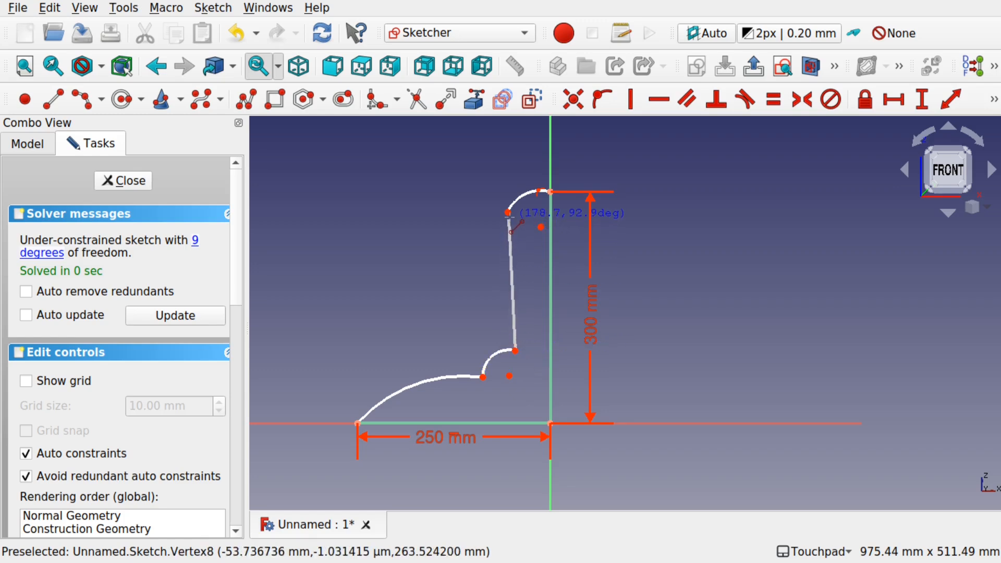
click(508, 213)
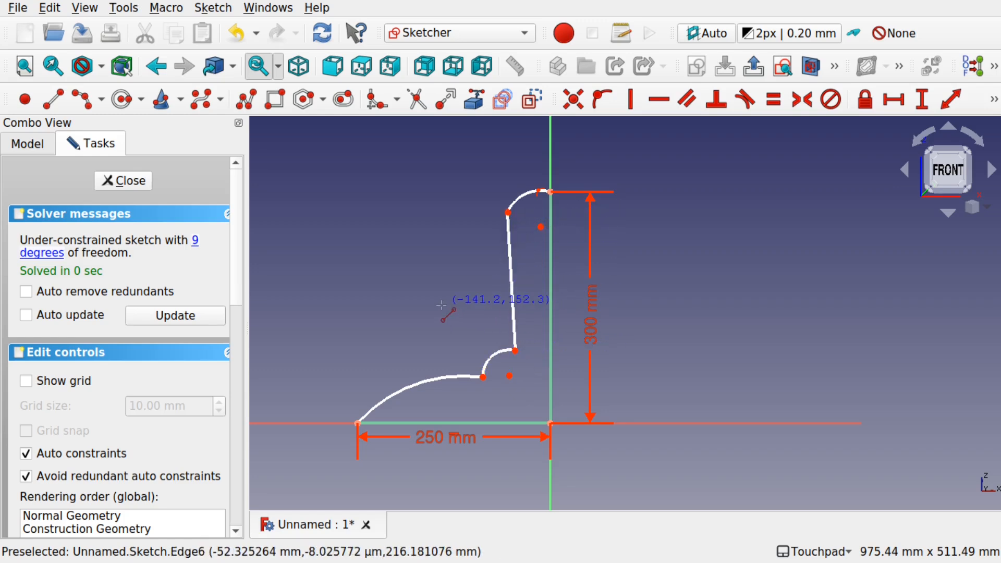
key(Escape)
click(127, 180)
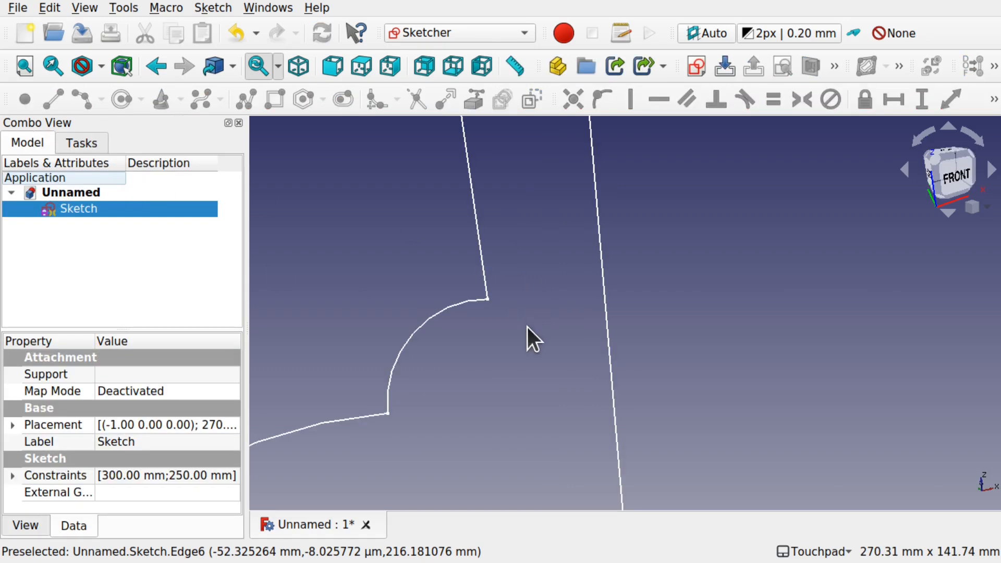
Step: Switch to the Part workbench and fit the lamp profile in the front view
scroll(528, 326, down, 2)
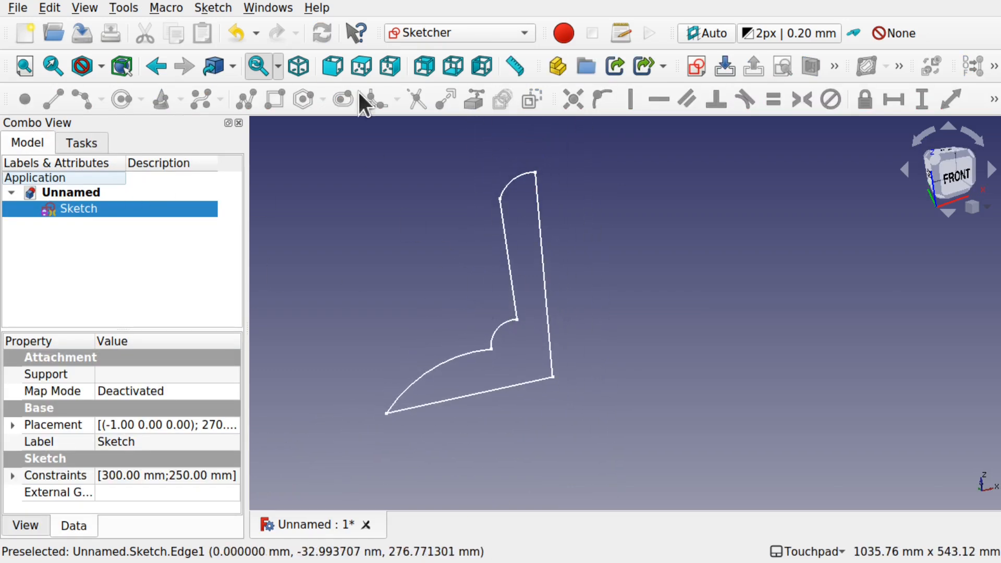
click(444, 32)
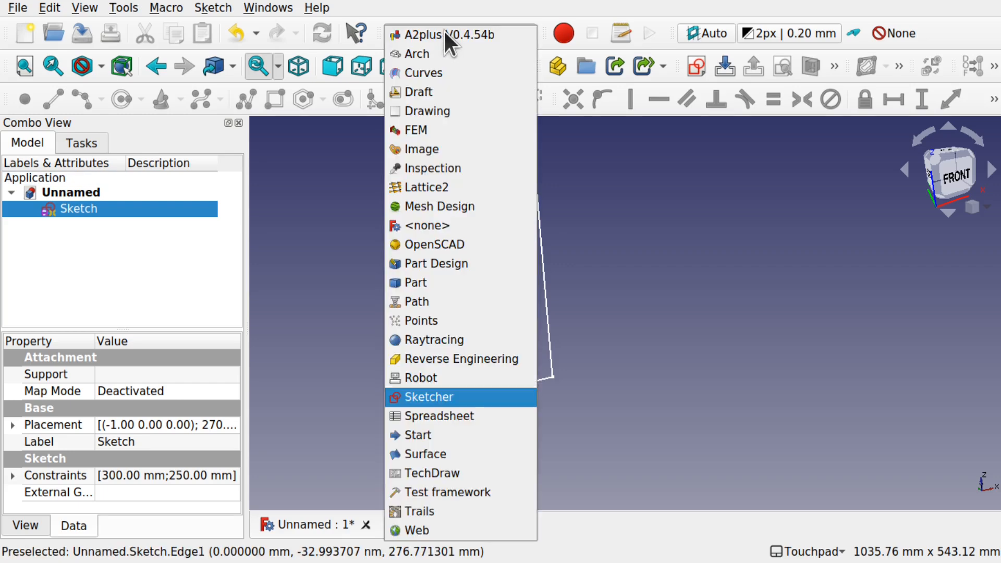
click(448, 283)
click(962, 179)
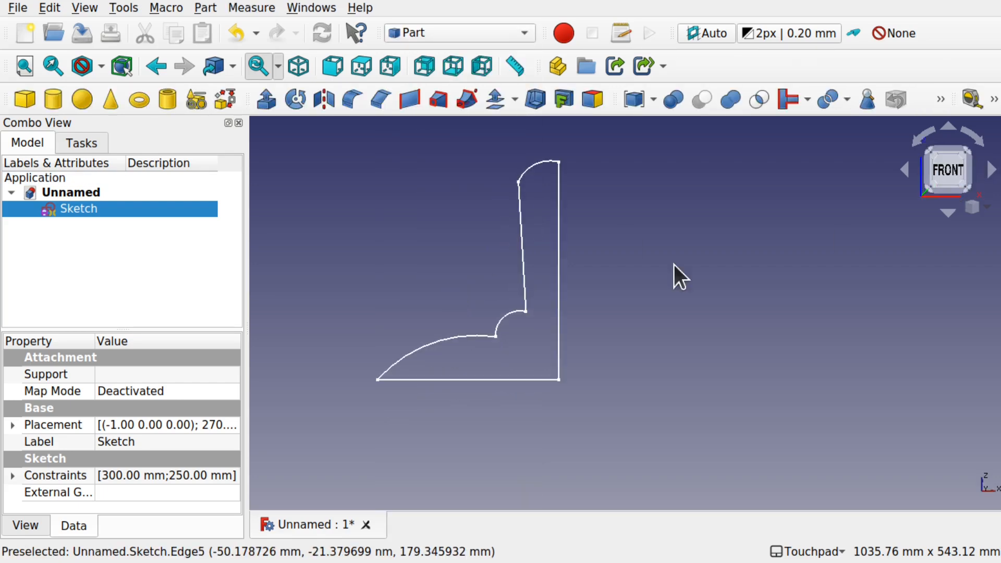
scroll(605, 275, up, 3)
mouse_move(622, 275)
shift+middle_down()
mouse_move(721, 322)
mouse_move(746, 313)
shift+middle_up()
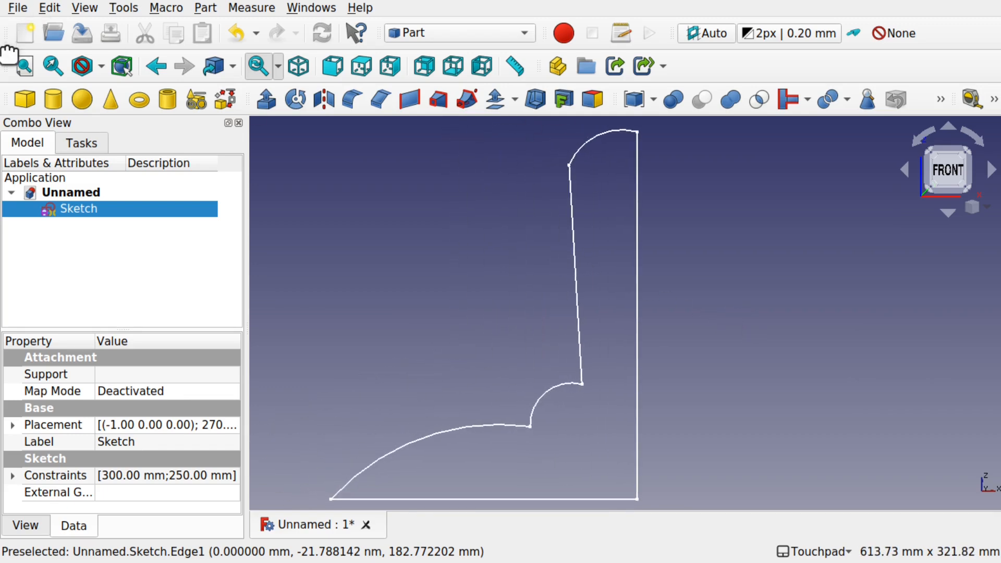
click(25, 66)
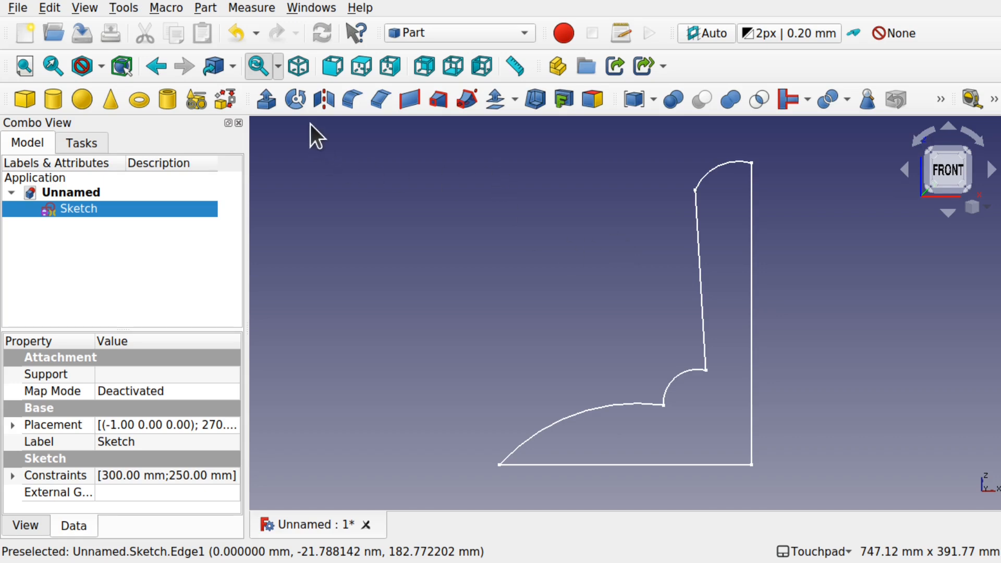
Step: Revolve the sketch about the Z direction through the origin to form the lamp body
click(205, 8)
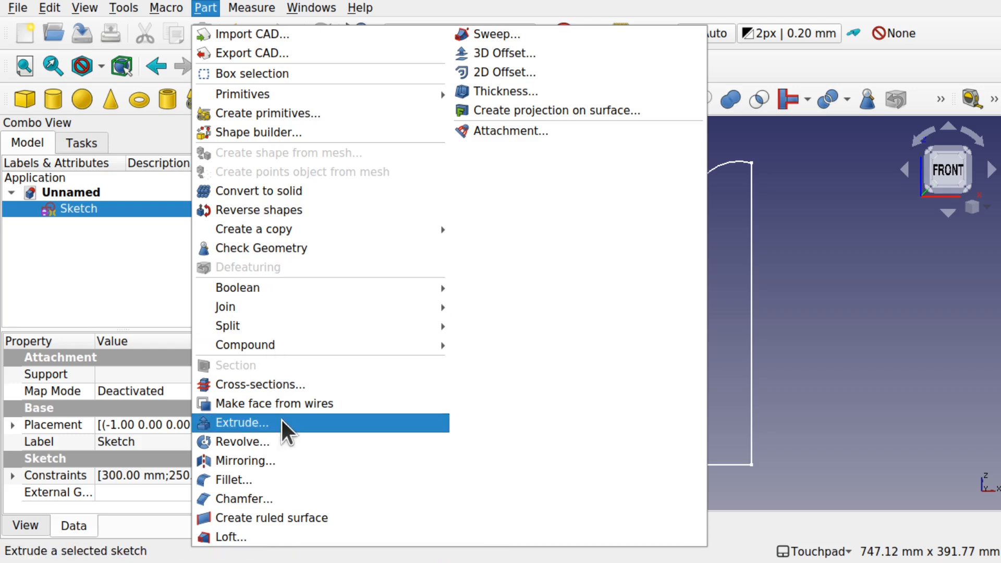
click(284, 442)
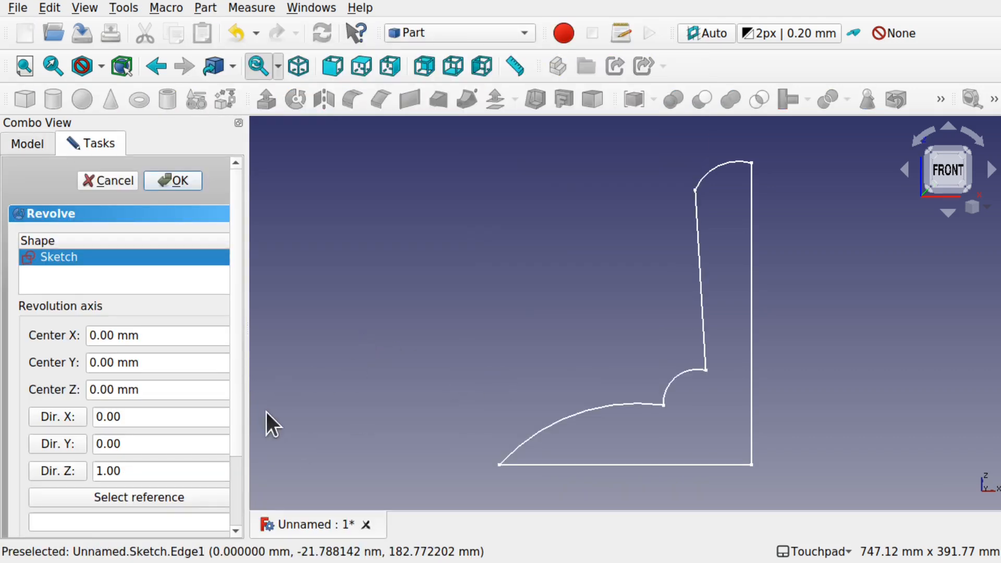
drag(245, 413, 287, 412)
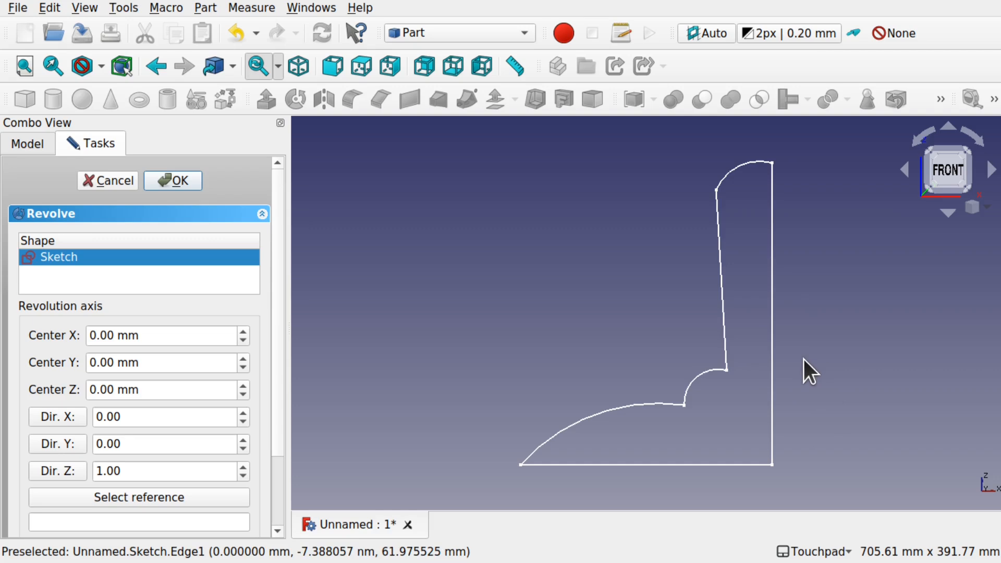
click(175, 181)
scroll(645, 286, down, 5)
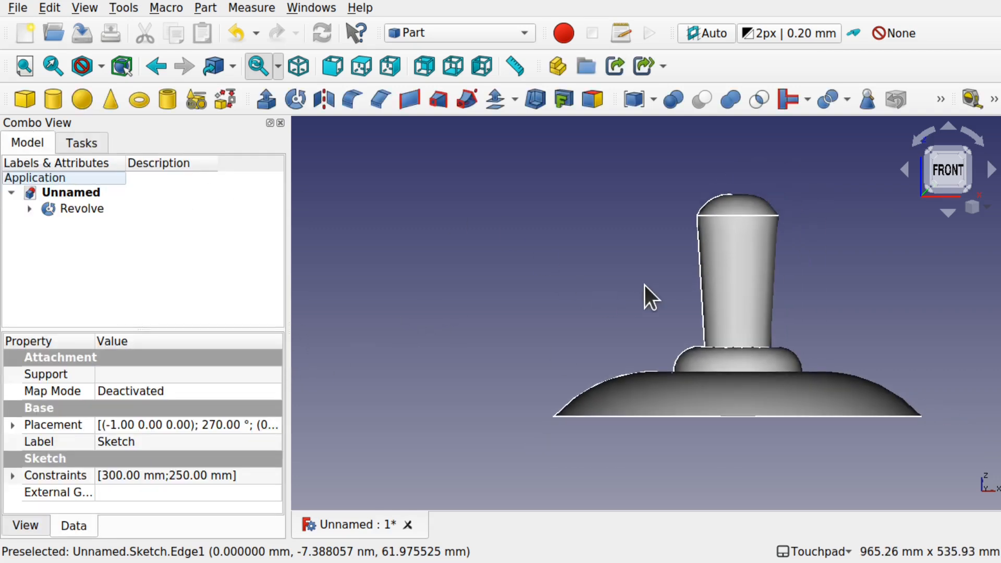
shift+drag(708, 316, 539, 401)
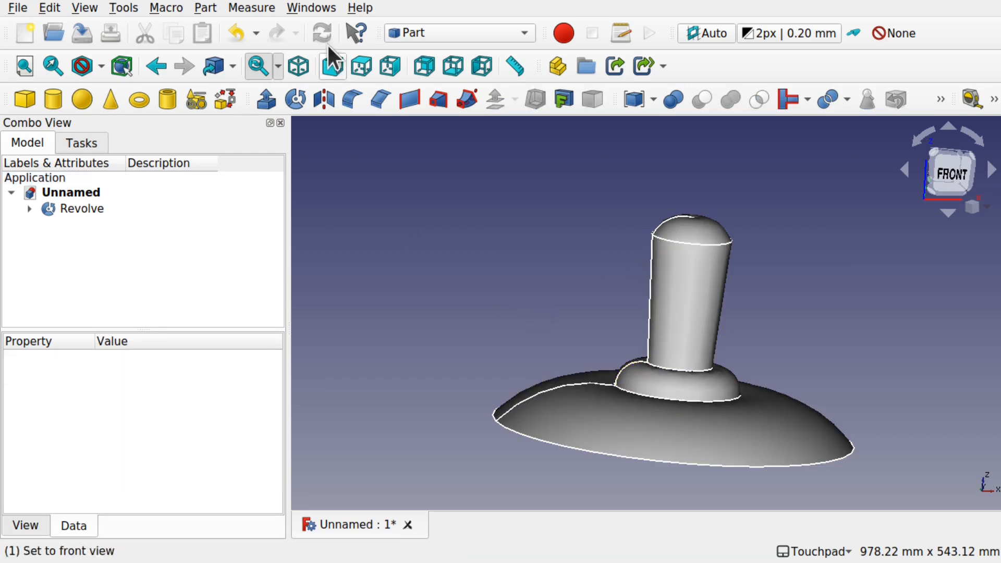
Step: Switch to the Lattice2 workbench and show the lamp body from the front
click(427, 28)
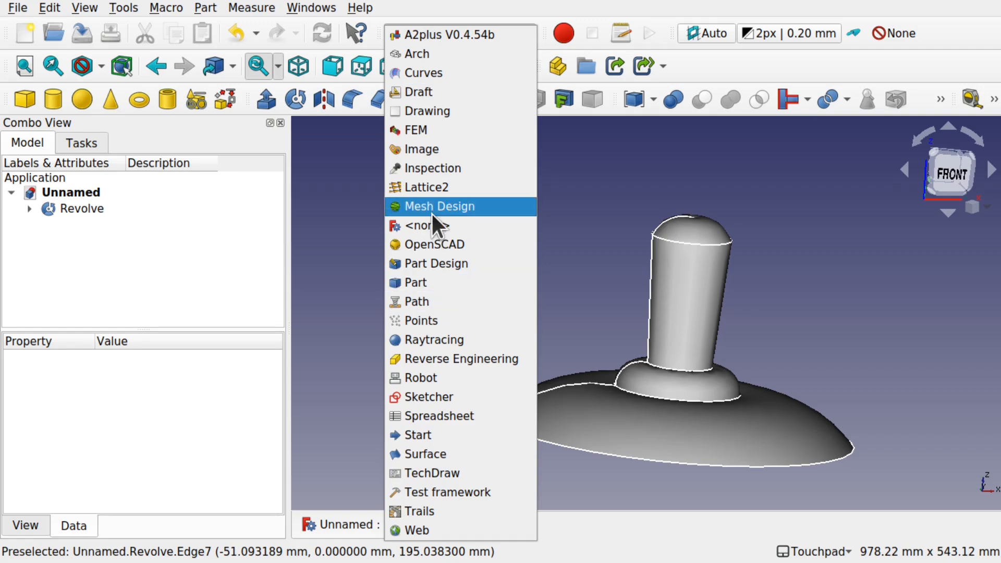
click(433, 193)
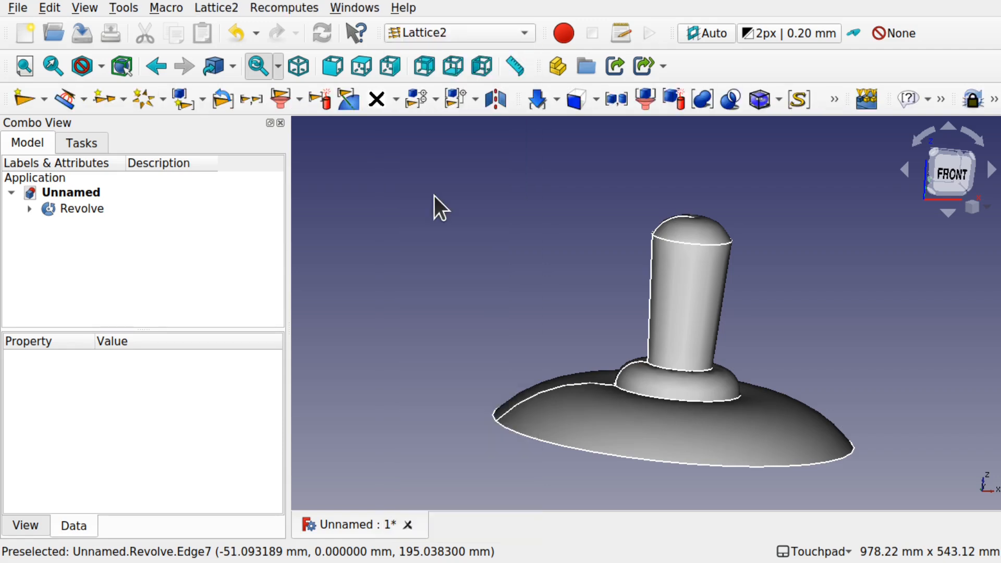
click(25, 66)
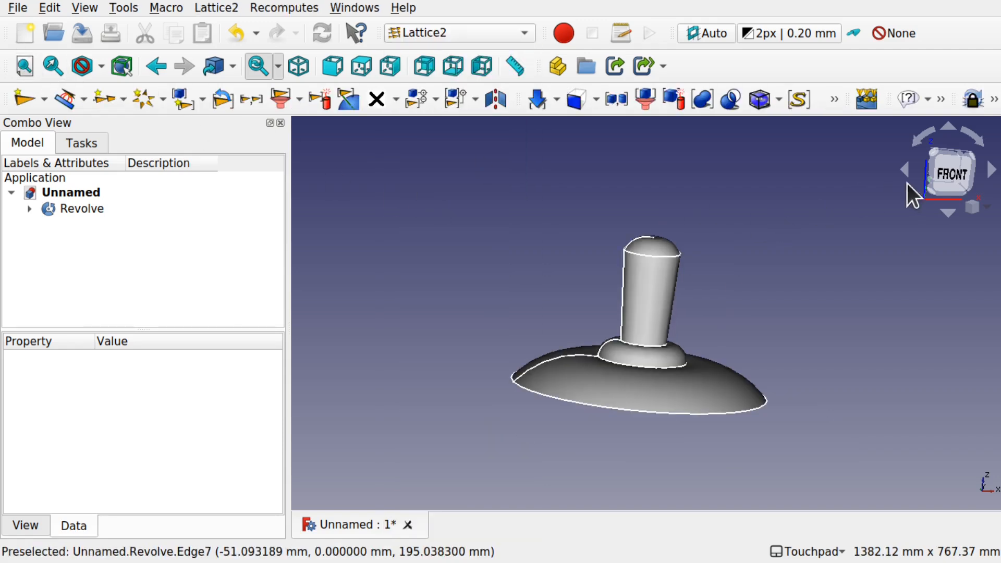
click(950, 179)
scroll(636, 312, up, 5)
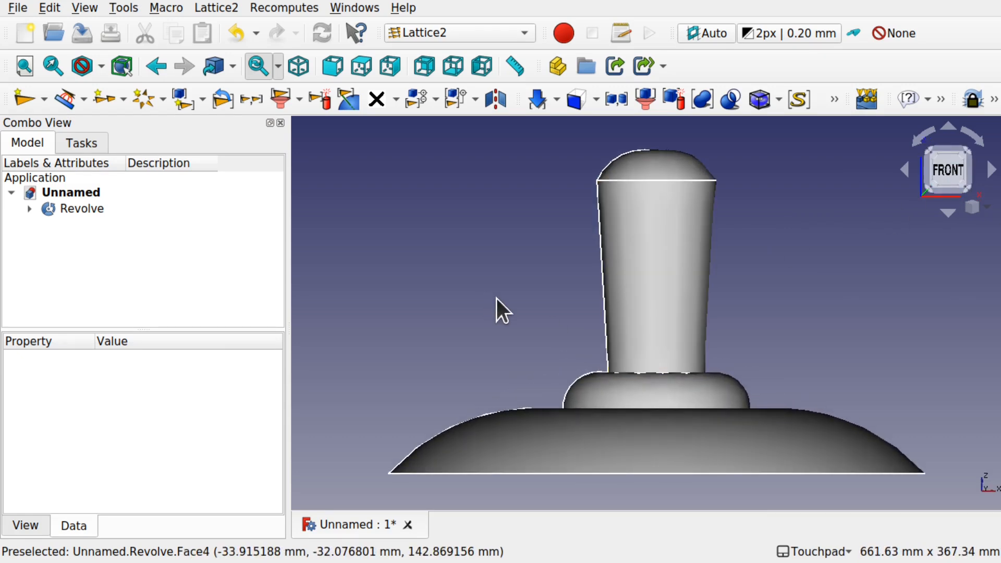
click(26, 207)
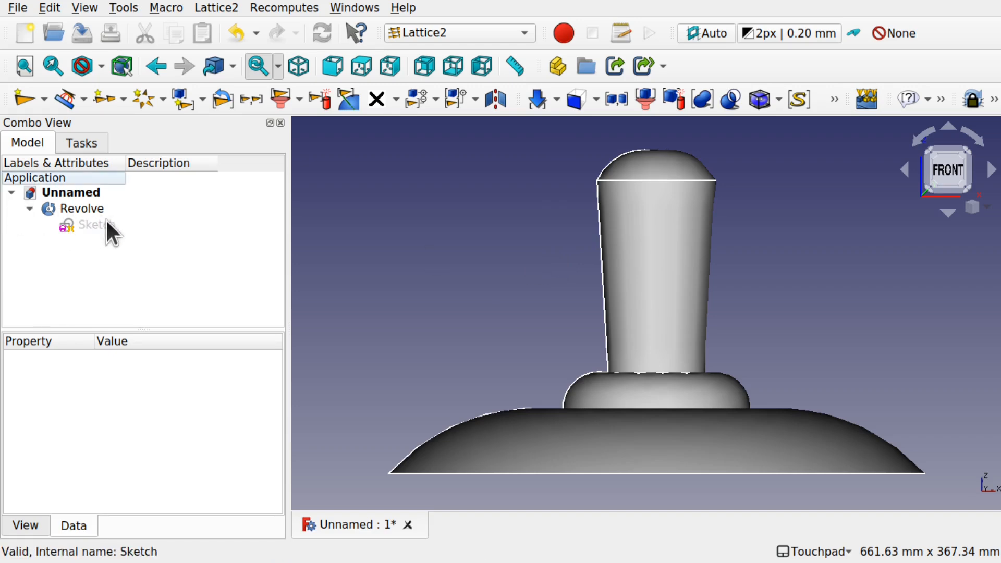
click(92, 225)
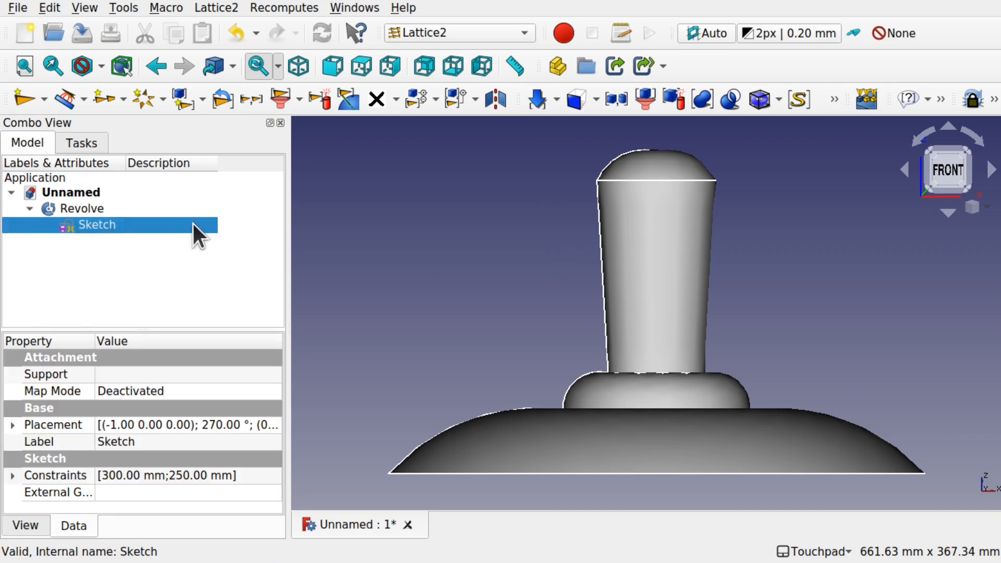
click(105, 259)
Step: Create a Span / N polar array of placements along the curved profile edge of the lamp's wide base
shift+drag(538, 249, 658, 298)
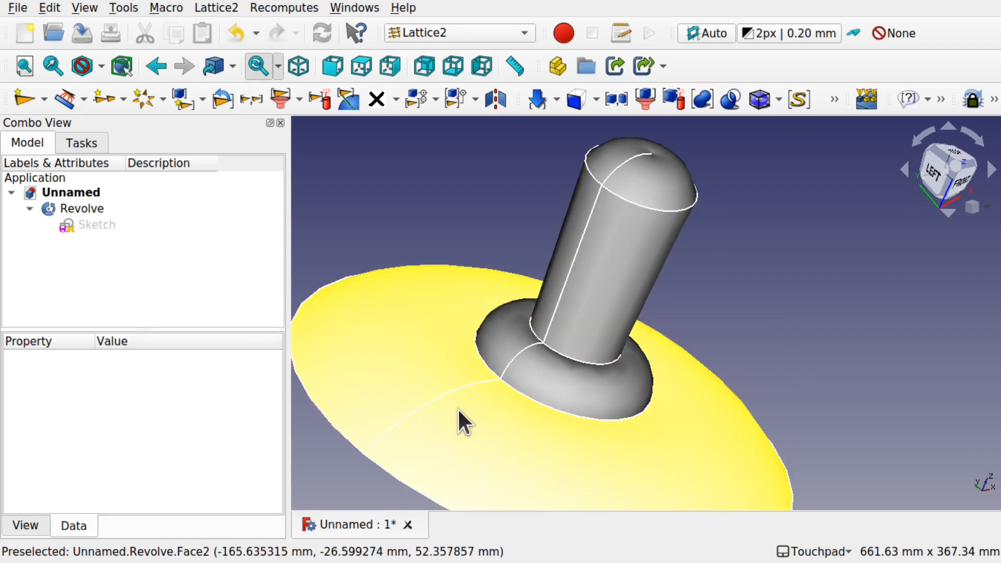
click(442, 400)
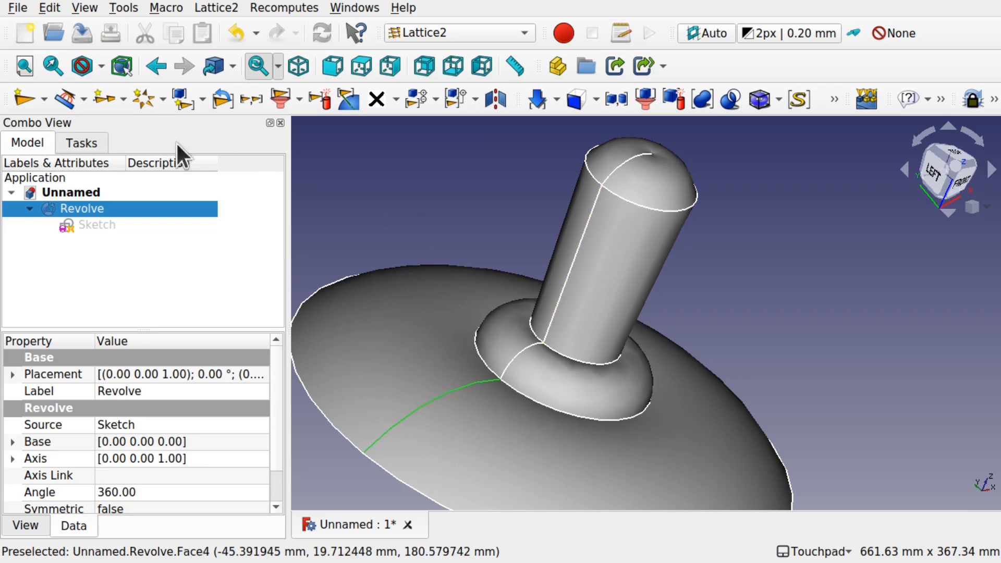
click(480, 207)
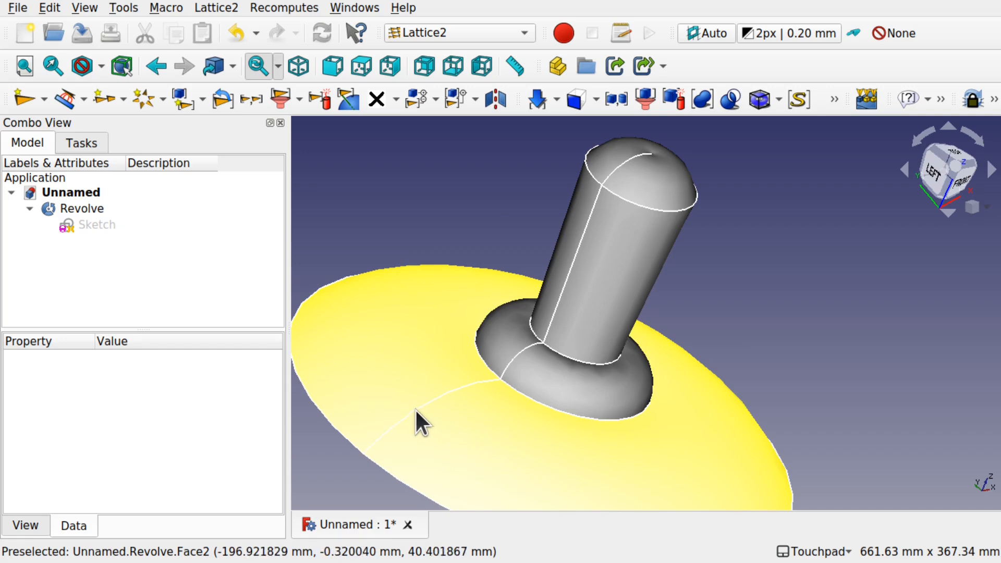
click(415, 409)
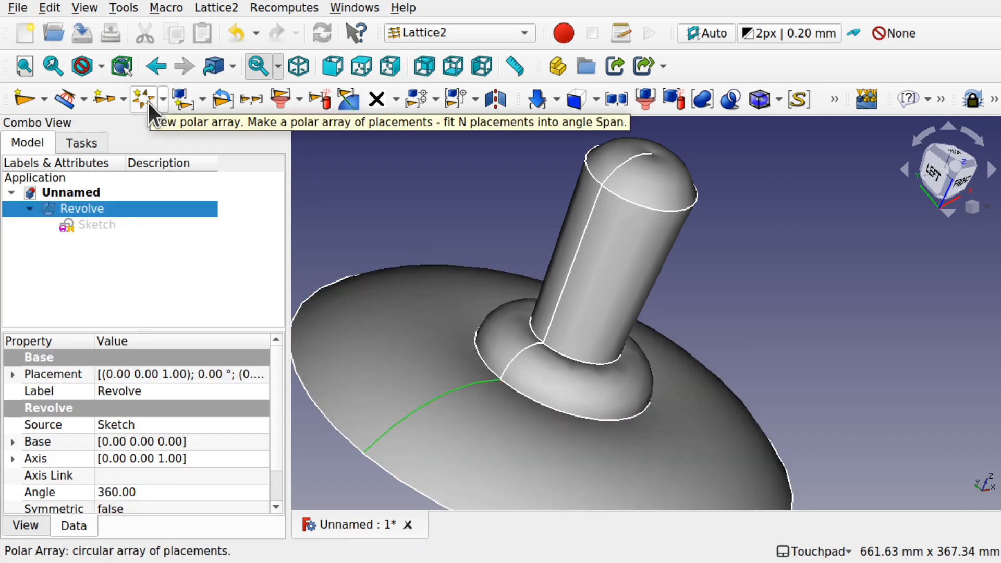
click(215, 2)
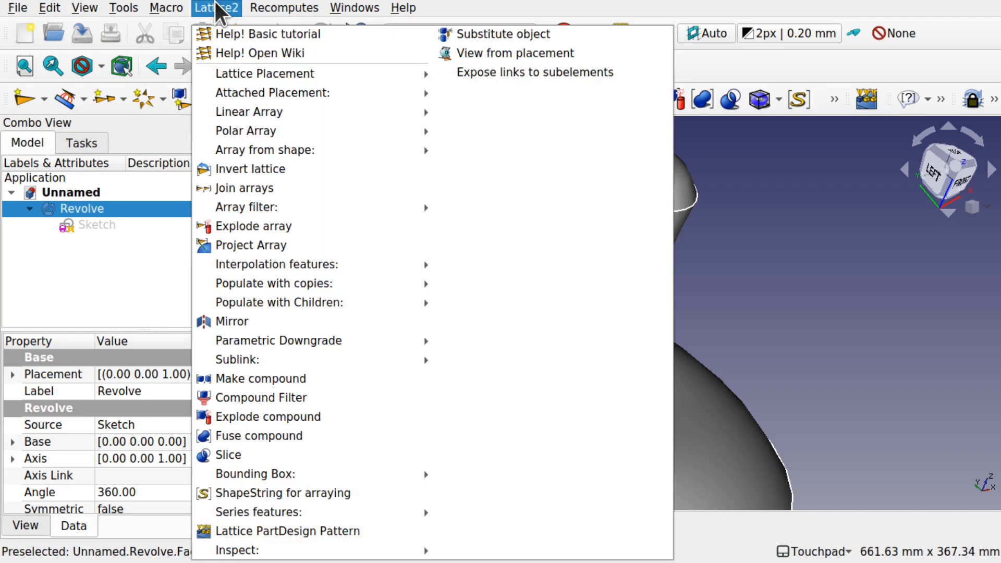
mouse_move(297, 133)
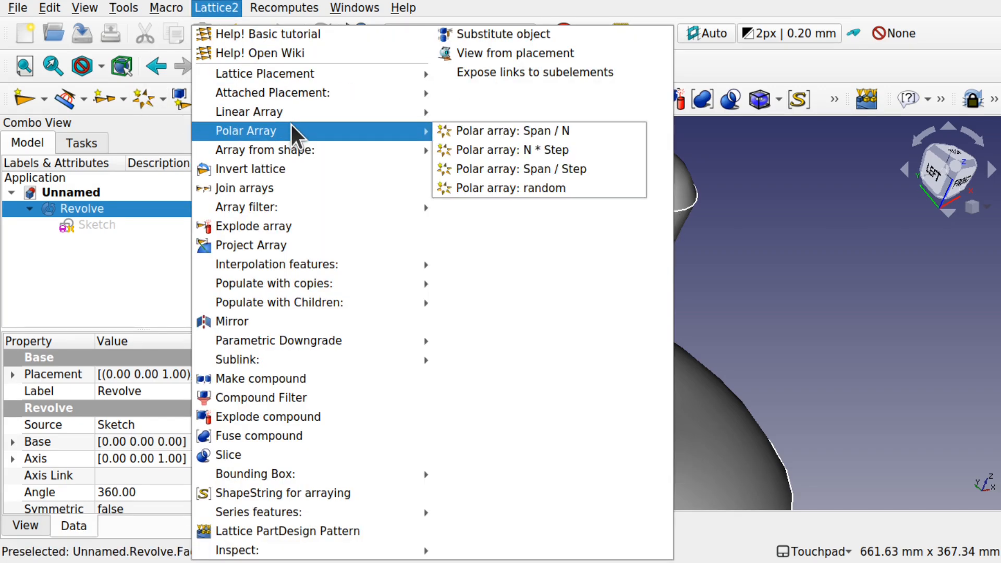
click(553, 132)
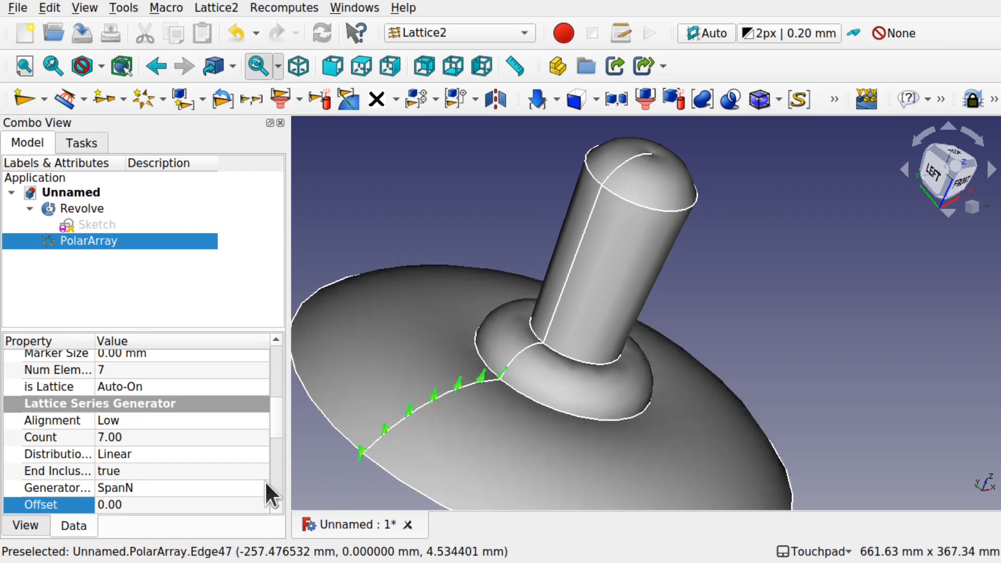
drag(274, 418, 276, 443)
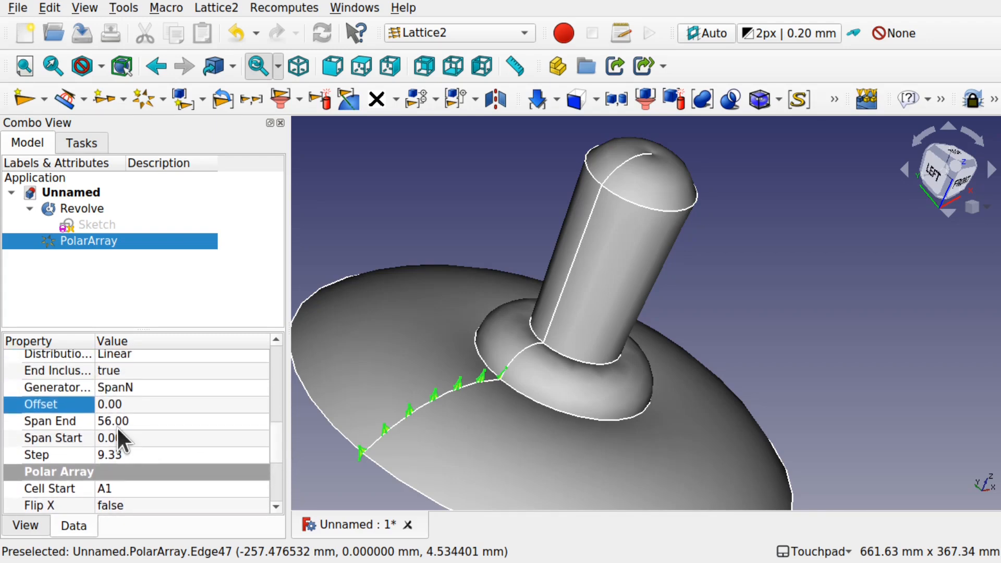
click(85, 417)
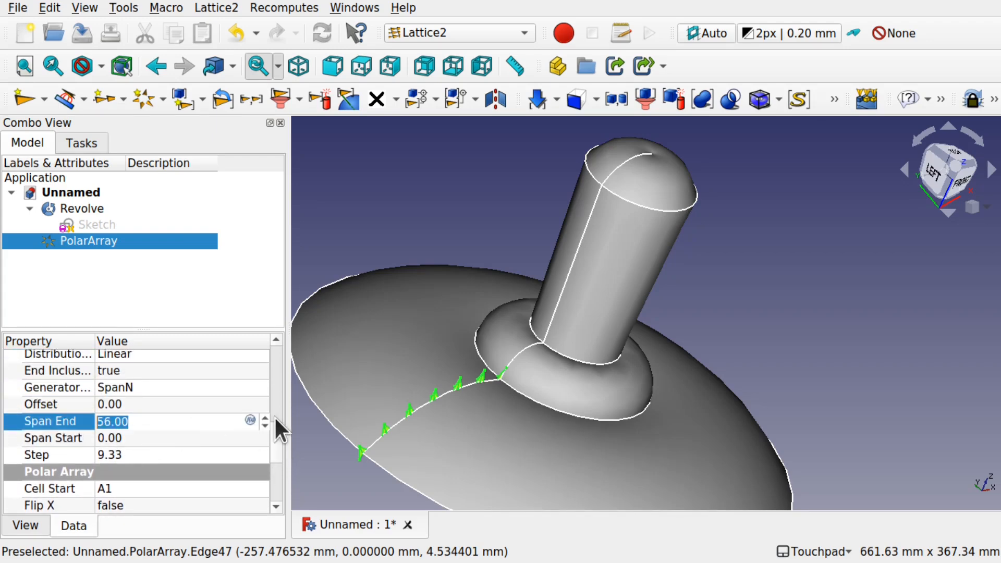
click(265, 417)
key(Escape)
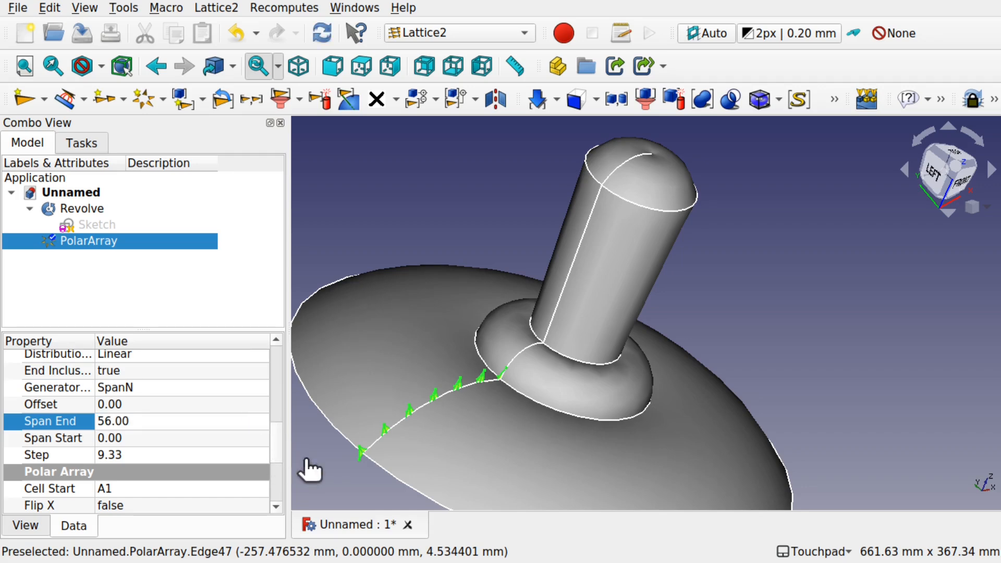
Step: Set the count of the base's polar array to 5
click(303, 458)
click(79, 242)
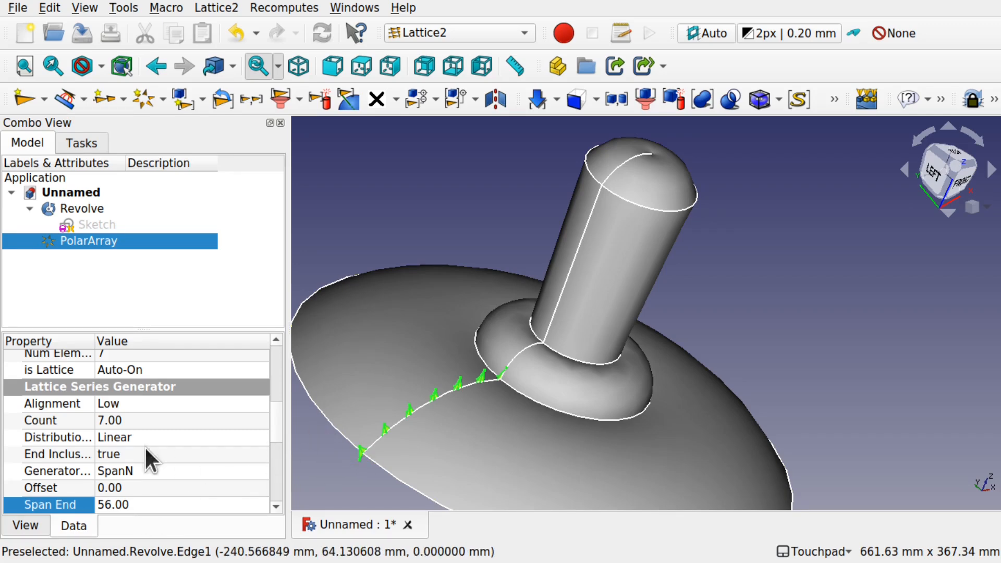
click(150, 421)
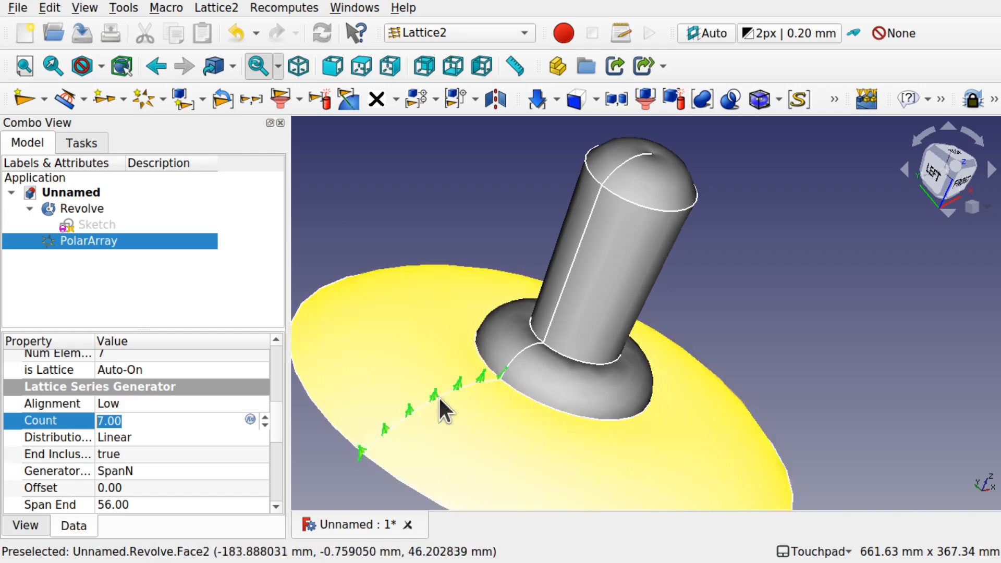
scroll(158, 418, down, 1)
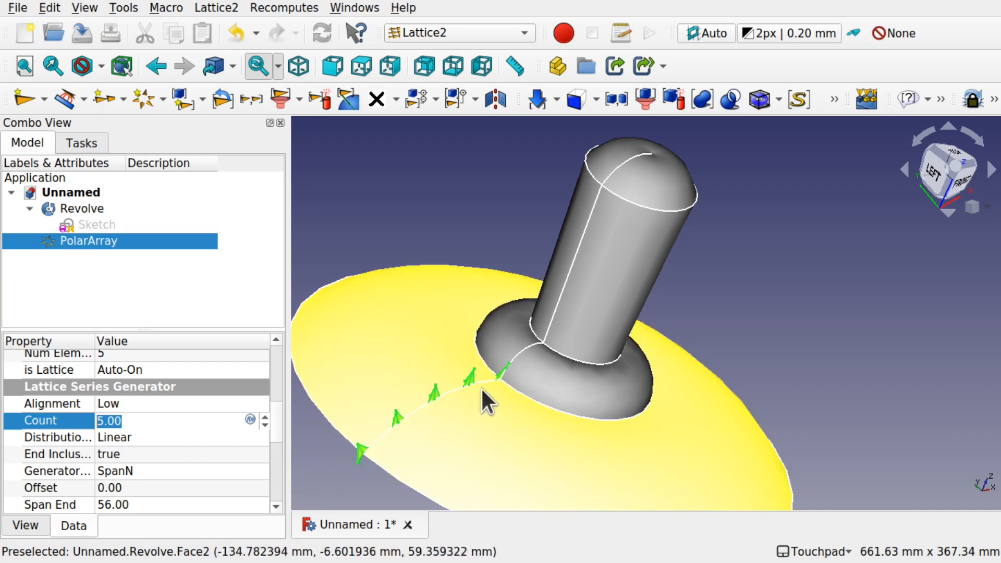
Step: Create a second polar array along the curved profile edge of the rounded collar and set its count to 3
click(515, 352)
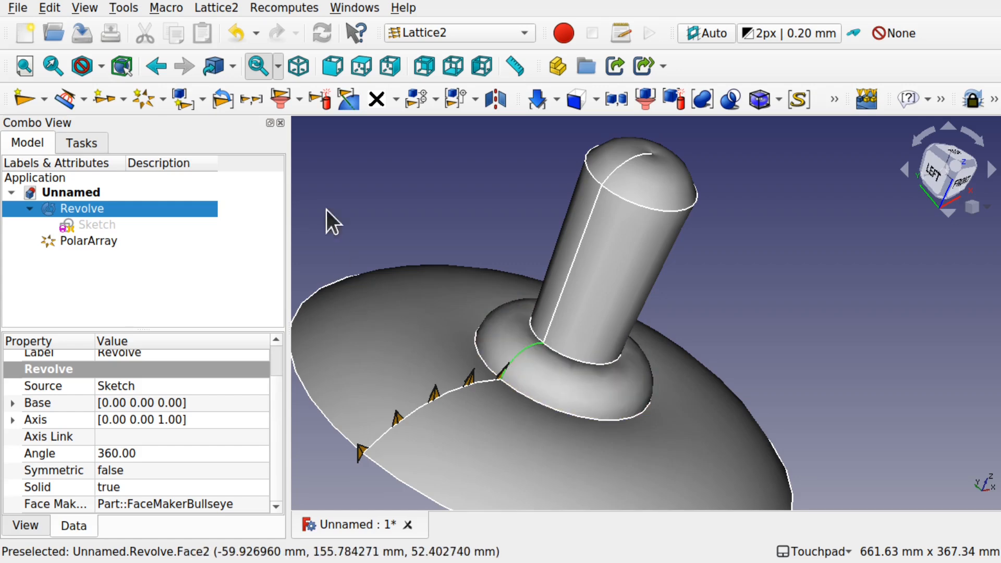
click(145, 104)
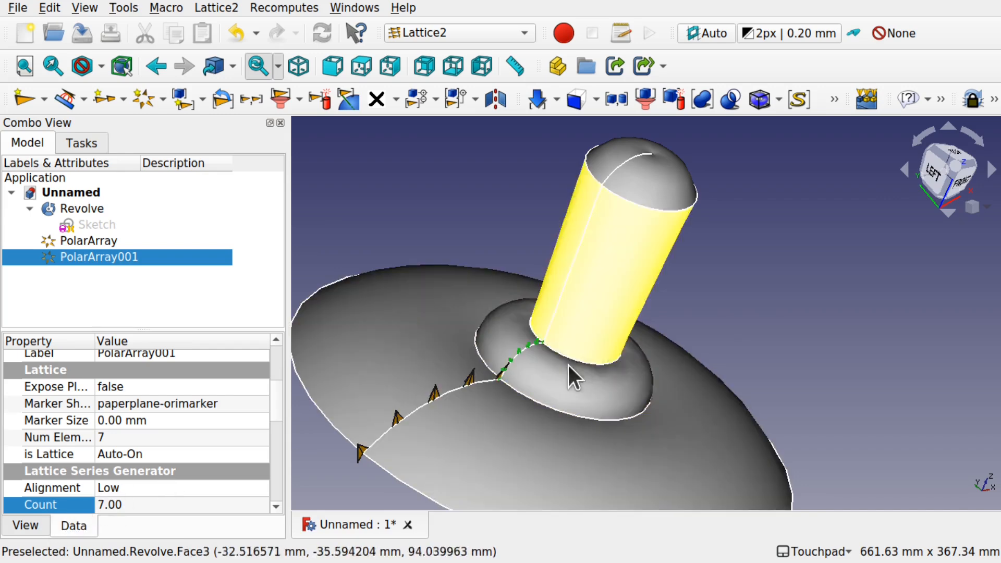
scroll(528, 364, up, 5)
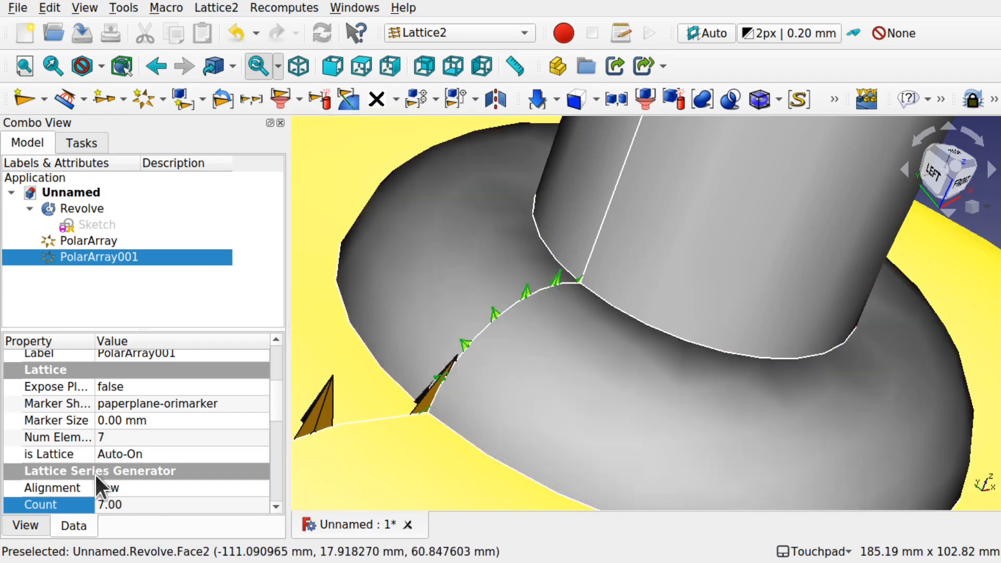
click(150, 504)
scroll(150, 500, down, 4)
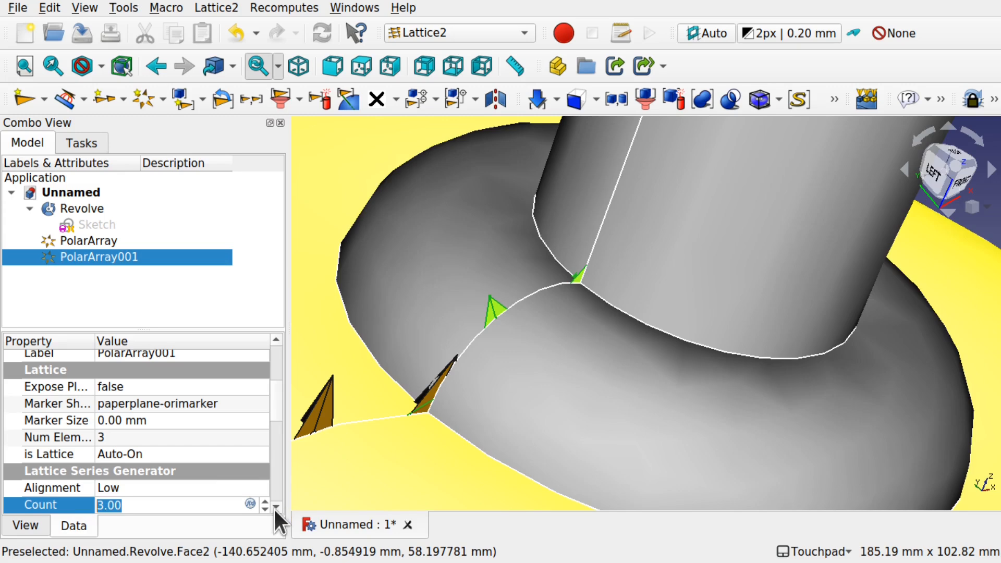
Step: Try different offsets on the collar's polar array, ending at 1
scroll(276, 507, down, 6)
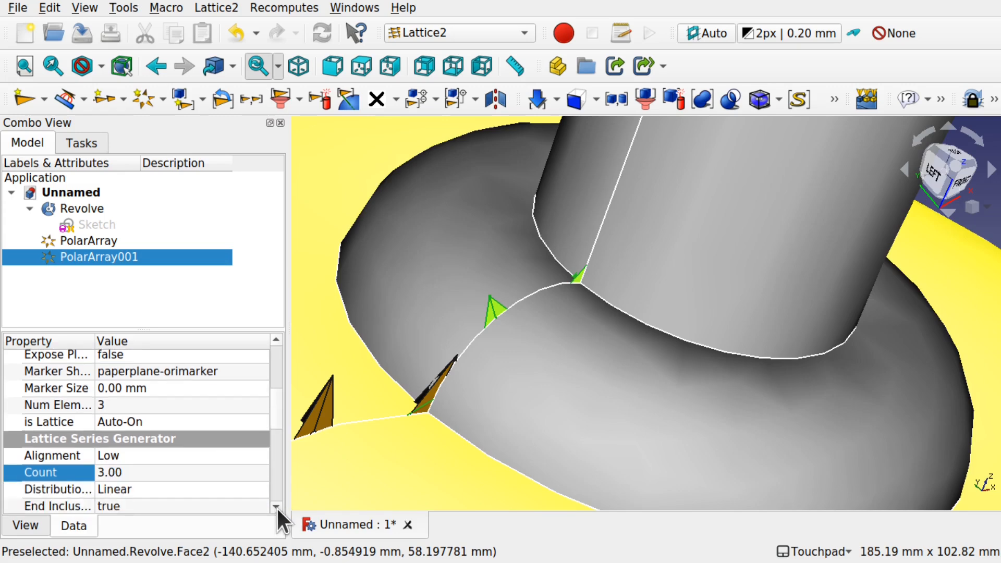
click(276, 507)
click(152, 474)
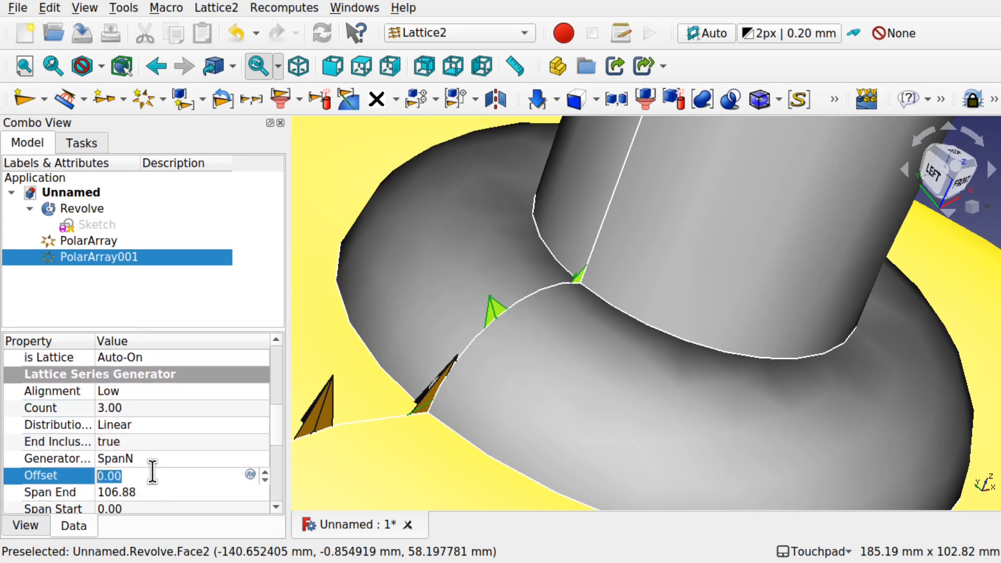
scroll(152, 472, down, 2)
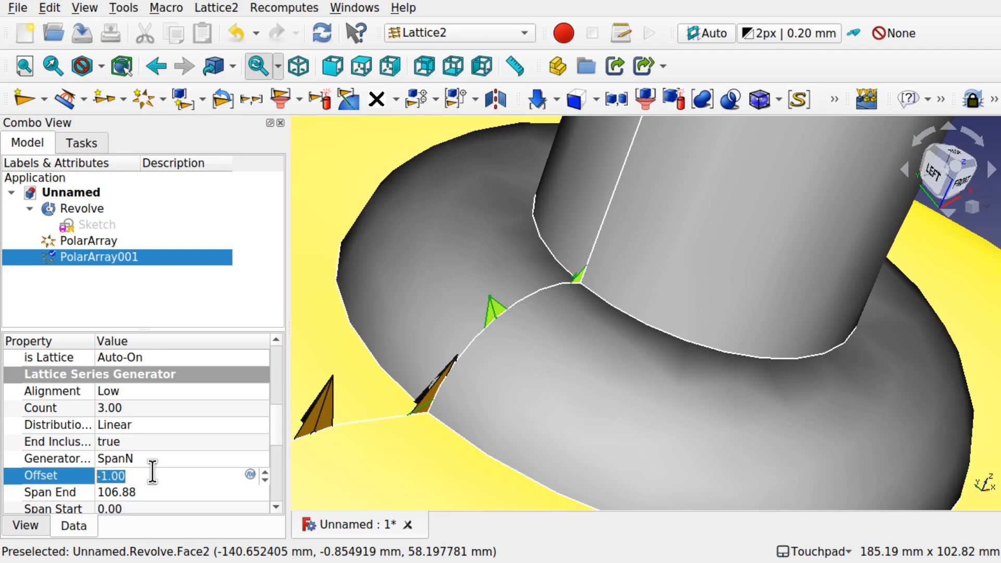
scroll(151, 471, up, 2)
scroll(152, 472, up, 1)
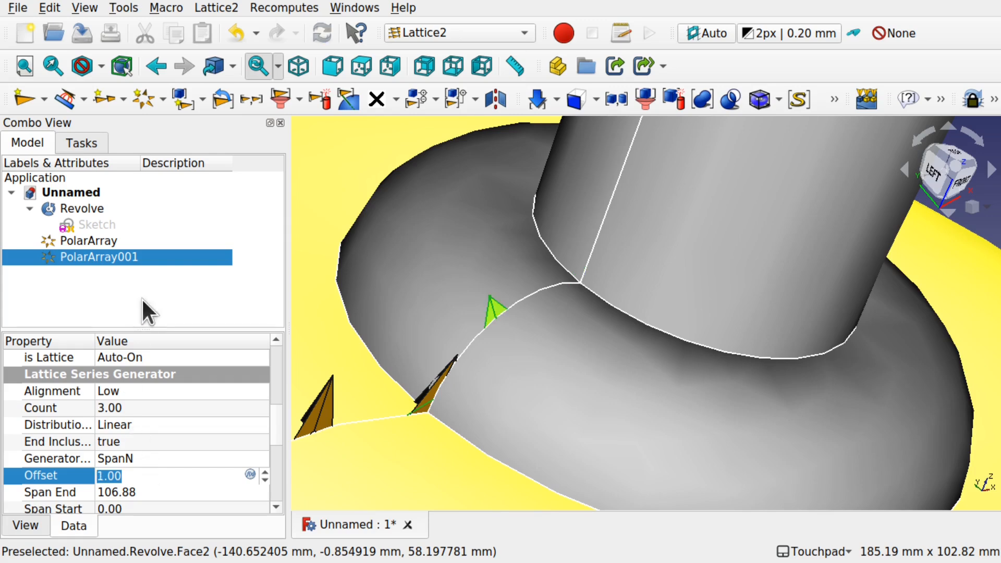
Step: Set the collar array's count to 8 and its offset to -4
click(142, 409)
scroll(142, 409, up, 5)
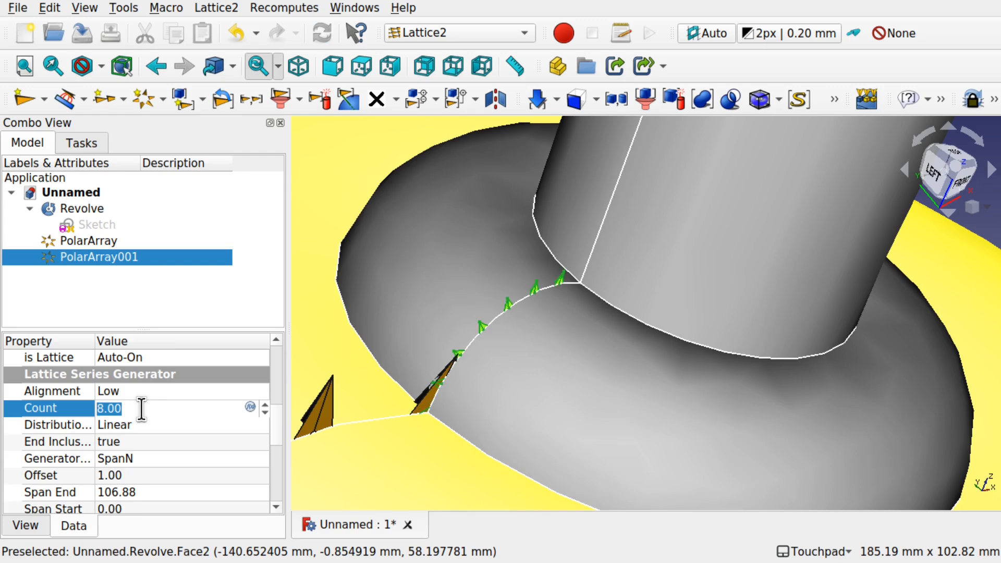
click(143, 475)
scroll(143, 473, down, 2)
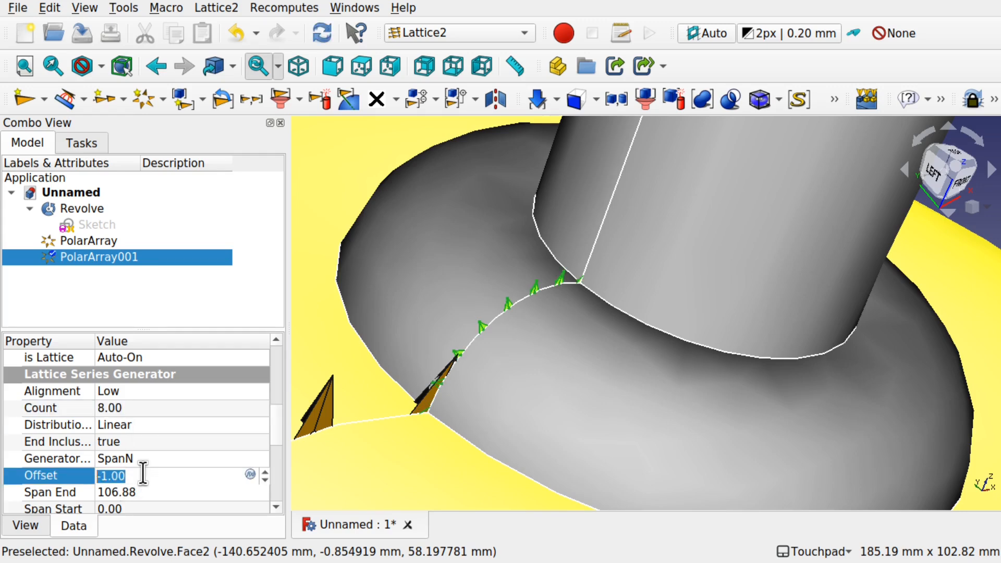
scroll(143, 474, down, 3)
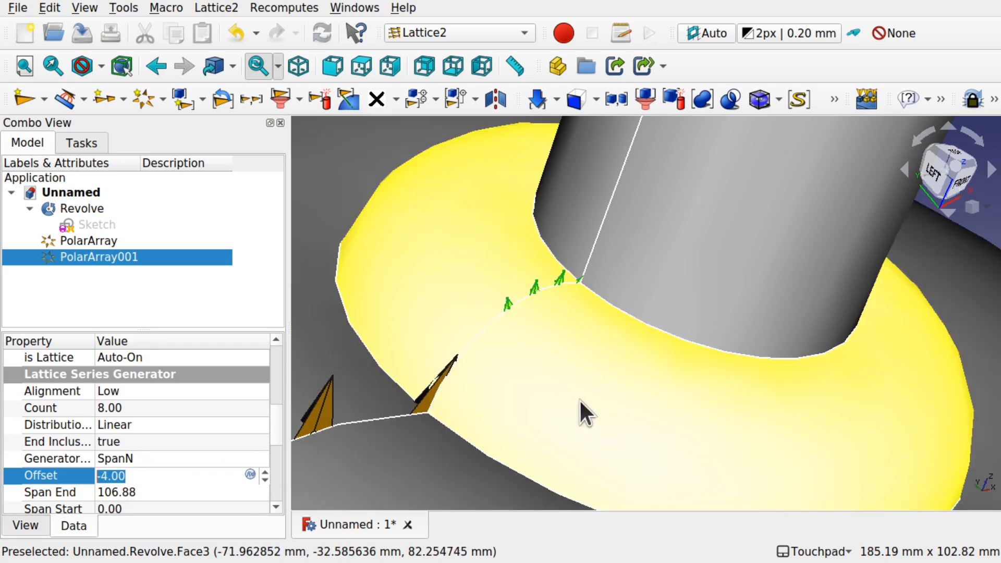
Step: Hide the revolved lamp body and select the collar's polar array again
click(579, 401)
key(space)
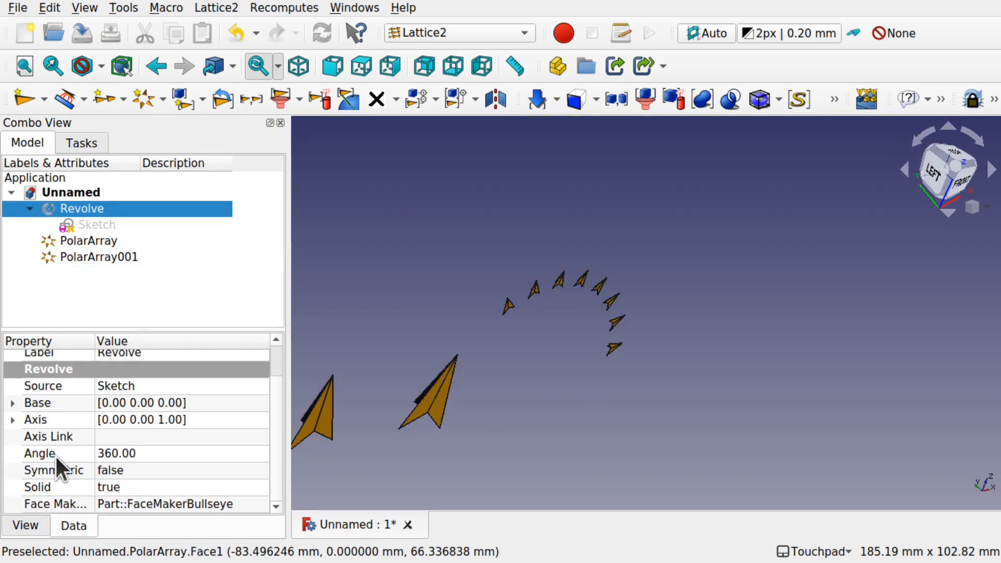
click(78, 257)
Step: Try several offsets on the collar's polar array, ending at -2, and set its count to 6
click(155, 503)
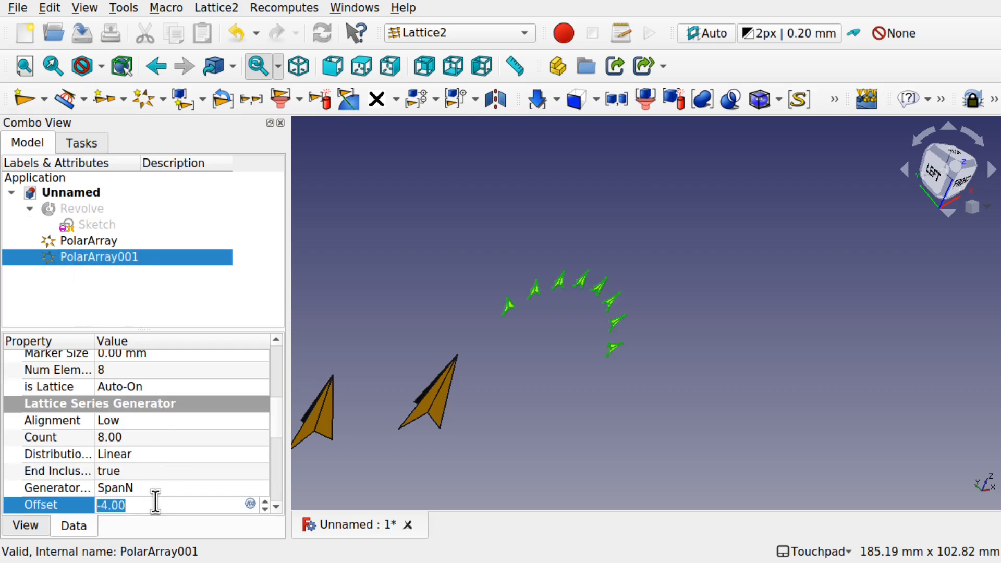
scroll(156, 502, down, 1)
scroll(156, 502, up, 1)
scroll(156, 502, up, 1)
scroll(156, 502, up, 1)
scroll(155, 502, up, 1)
scroll(155, 502, up, 1)
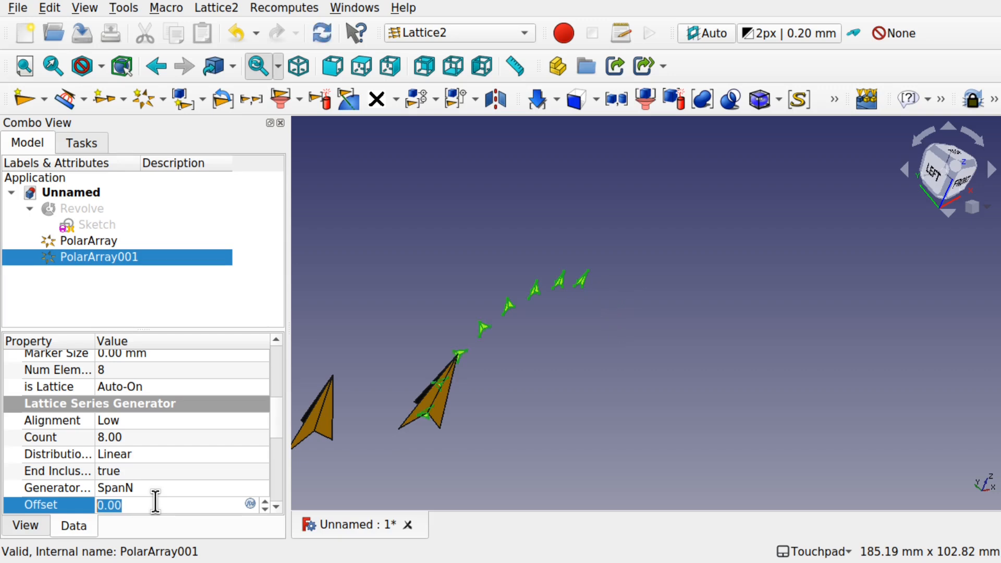
scroll(156, 502, up, 2)
scroll(156, 502, down, 3)
scroll(156, 502, down, 3)
scroll(156, 502, up, 2)
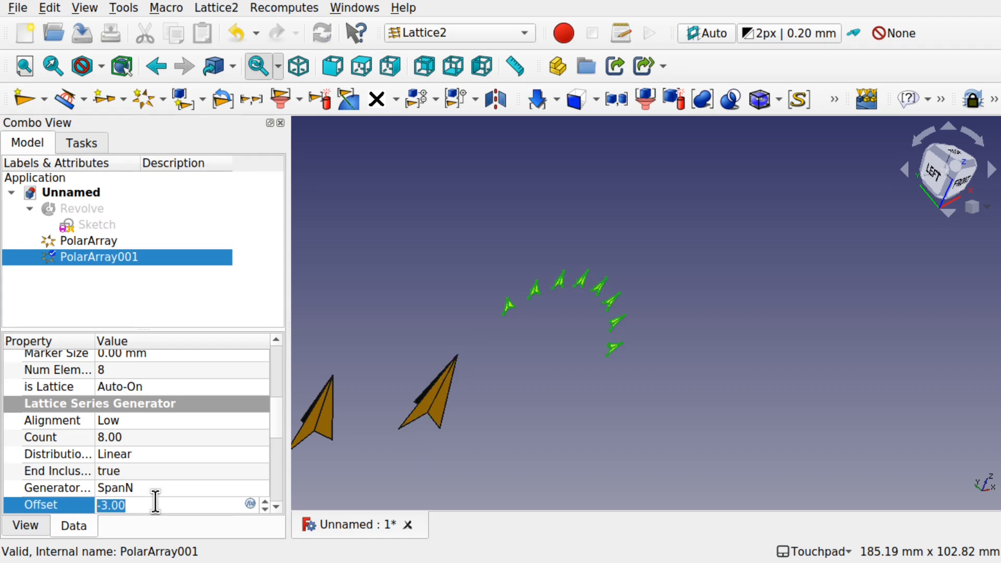
click(143, 435)
scroll(145, 437, down, 2)
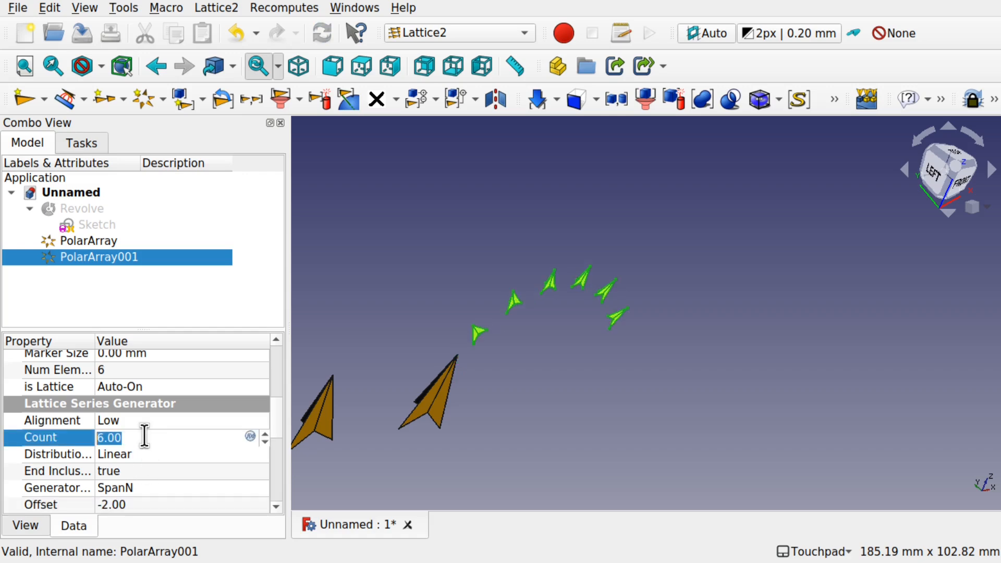
Step: Change the generator mode of the collar's polar array to StepN
click(173, 484)
click(174, 485)
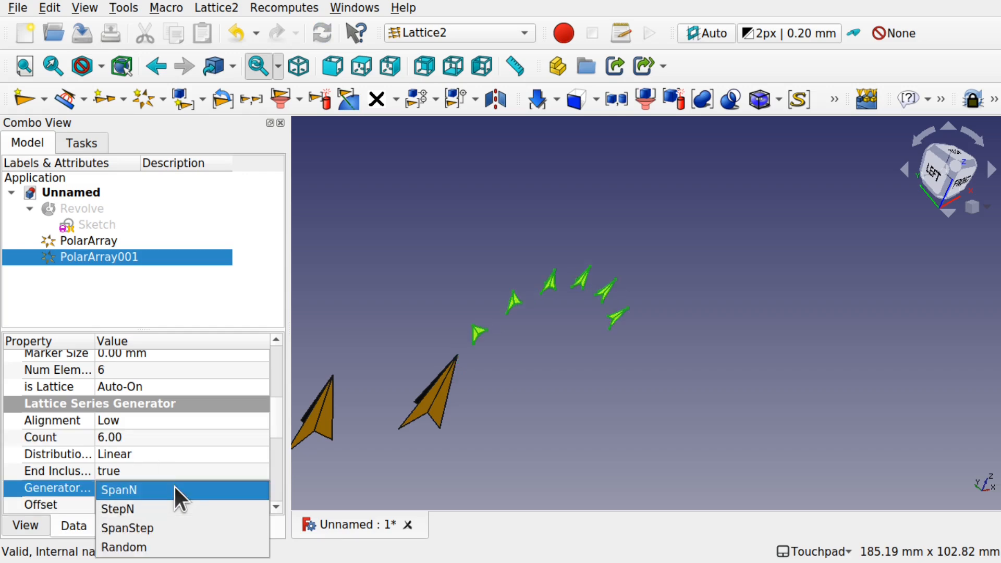
click(167, 506)
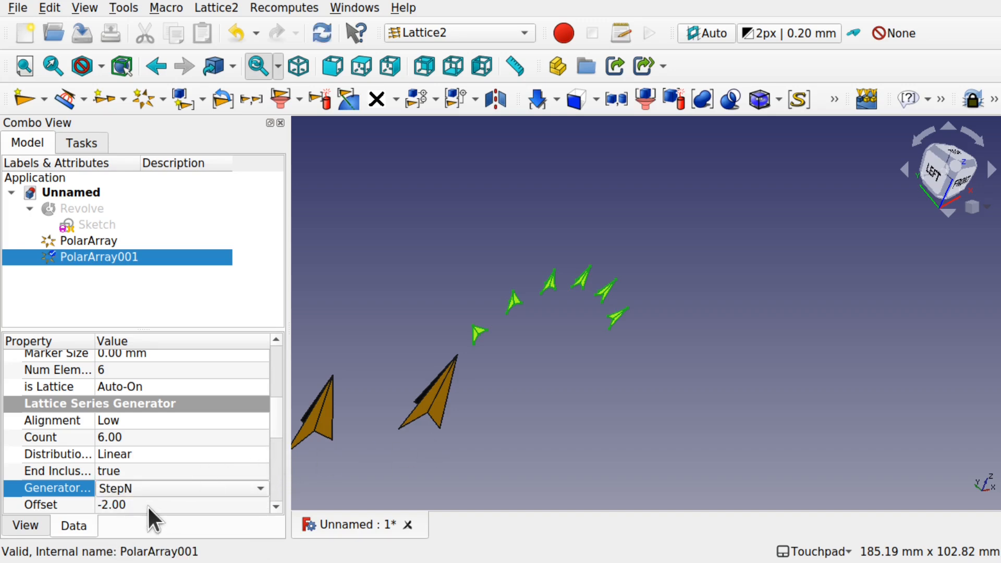
Step: Set the collar array's offset to 0 and its count to 4
click(154, 505)
text(0)
key(Return)
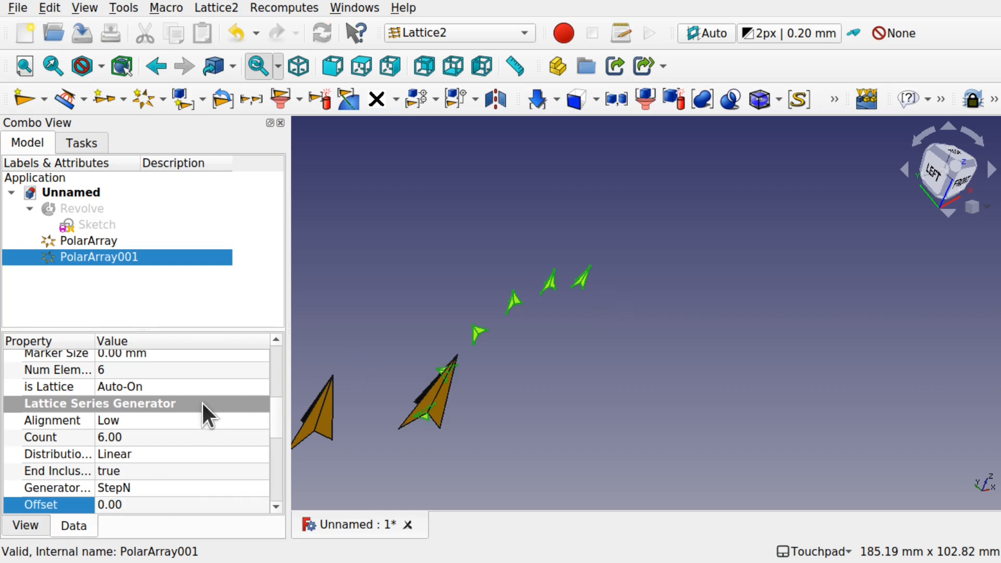
click(138, 438)
scroll(139, 438, down, 2)
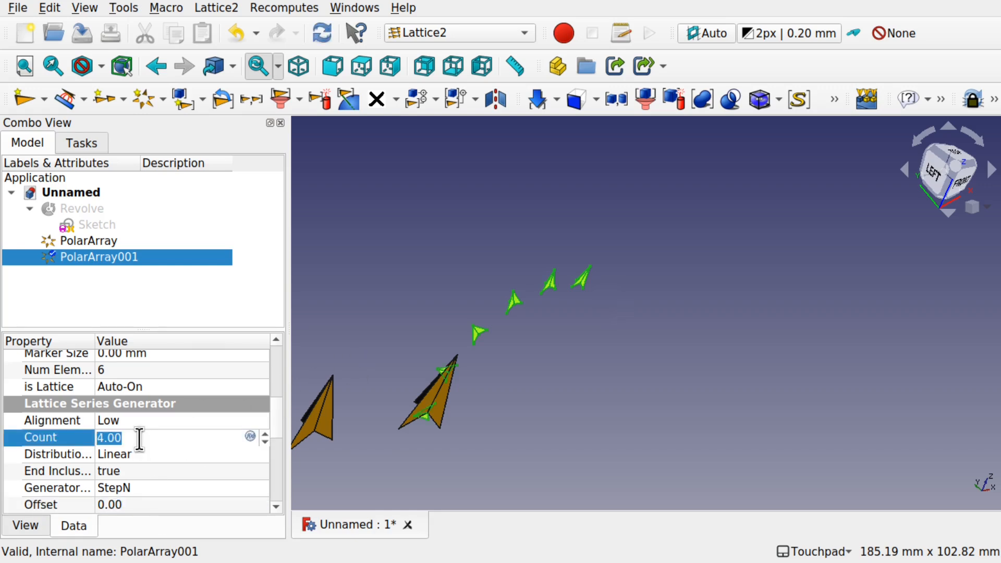
Step: Commit the collar polar array's count and set its step to 34
key(Return)
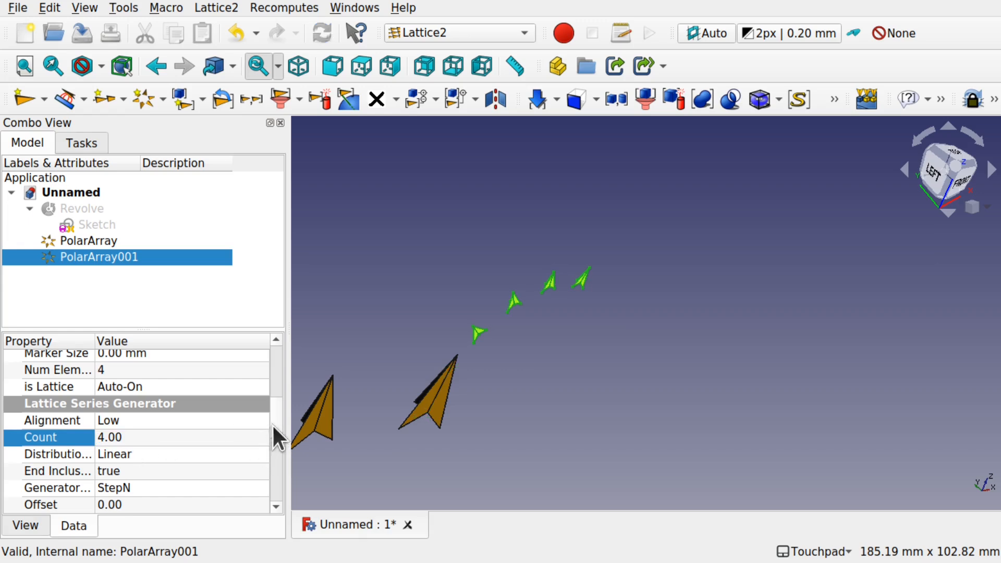
scroll(273, 453, down, 3)
scroll(274, 454, up, 1)
click(153, 438)
text(34)
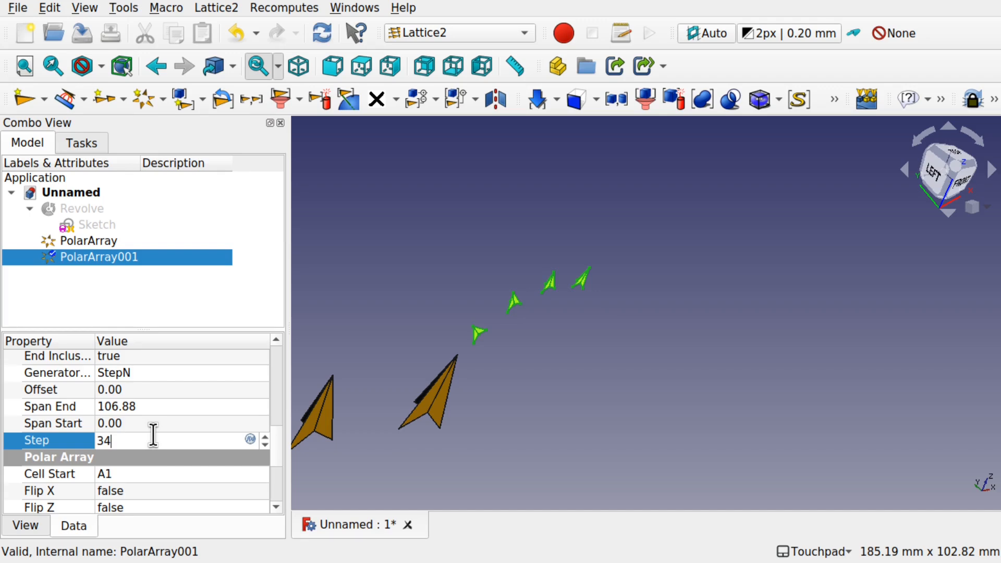
click(158, 424)
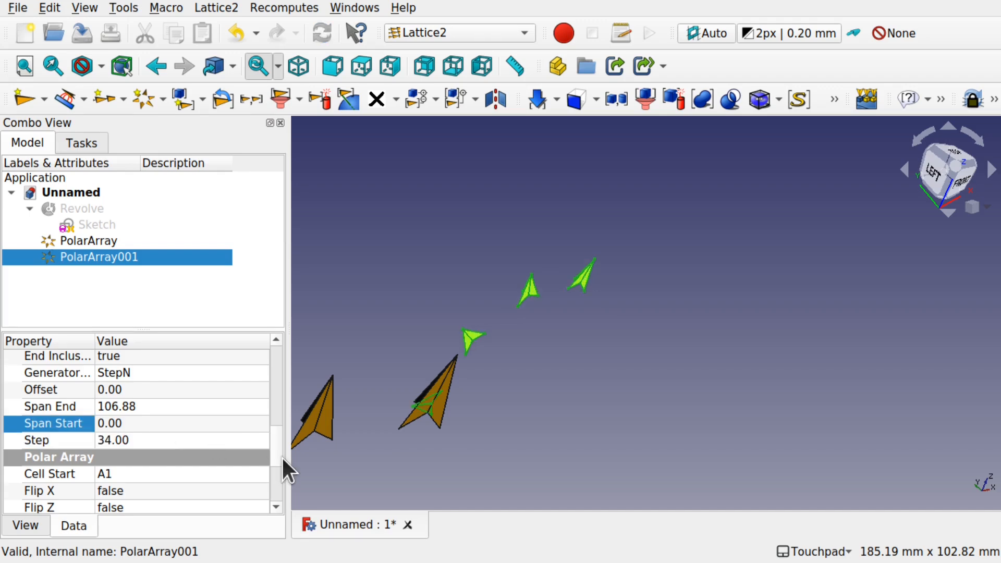
scroll(276, 438, up, 2)
scroll(273, 430, down, 1)
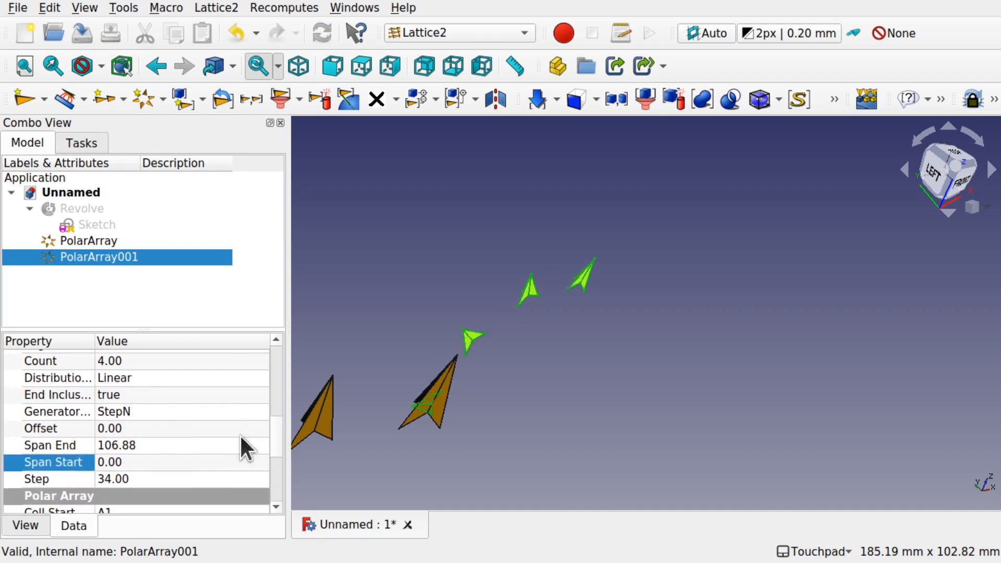
Step: Show the revolved lamp body again
click(96, 208)
key(space)
scroll(498, 377, down, 10)
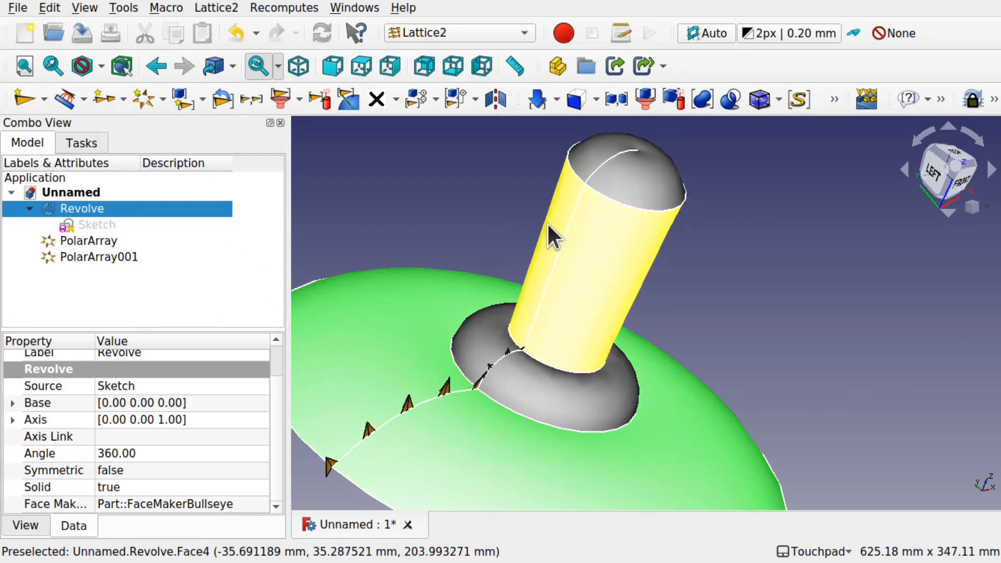
Step: Create a Span / N linear array along the straight profile edge of the lamp's stem
click(563, 244)
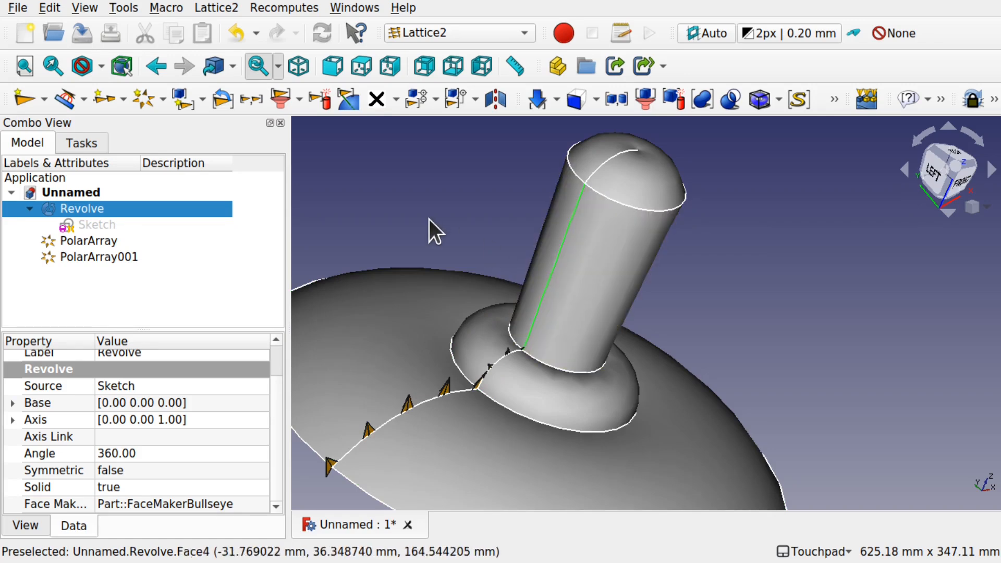
click(211, 2)
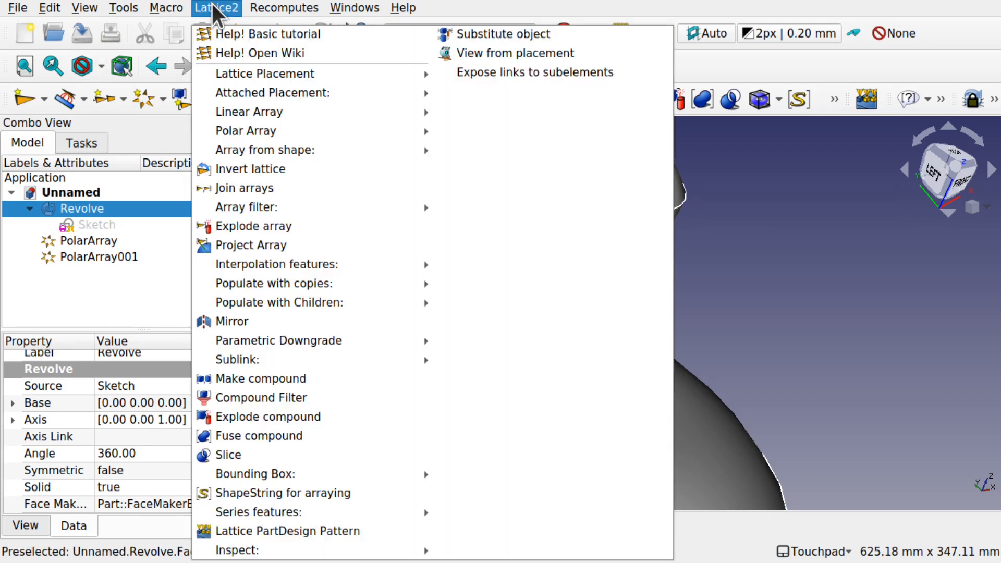
mouse_move(277, 107)
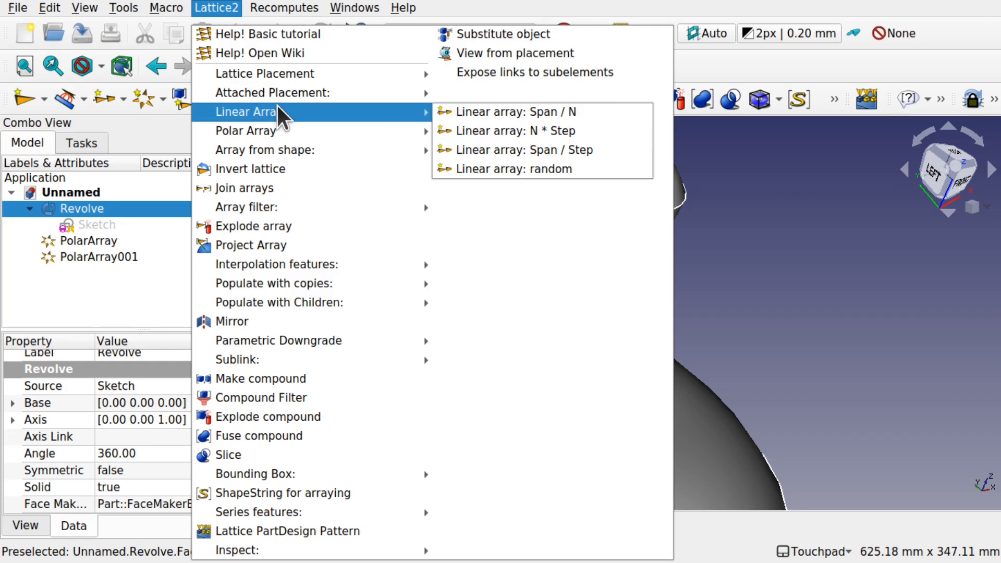
click(111, 106)
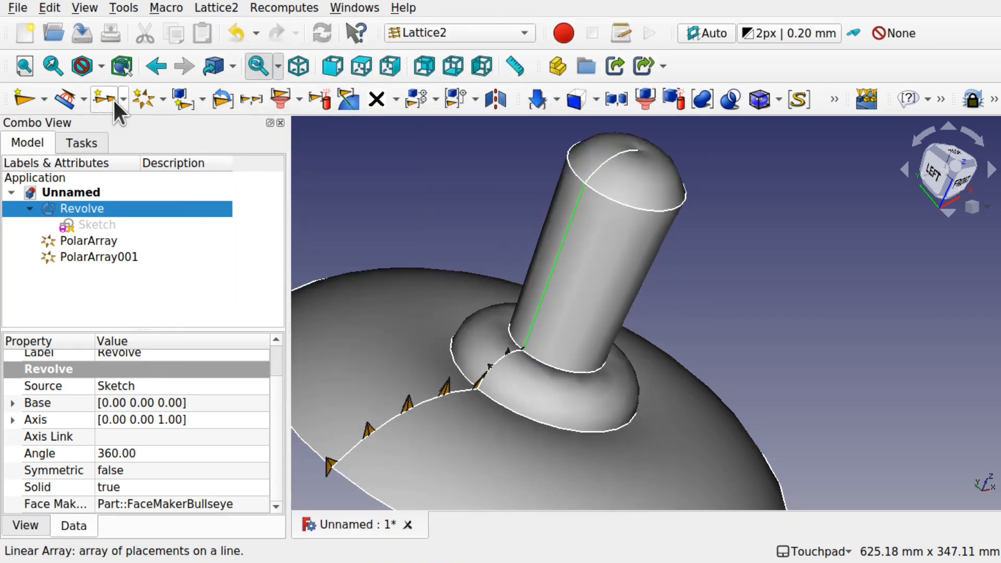
click(122, 99)
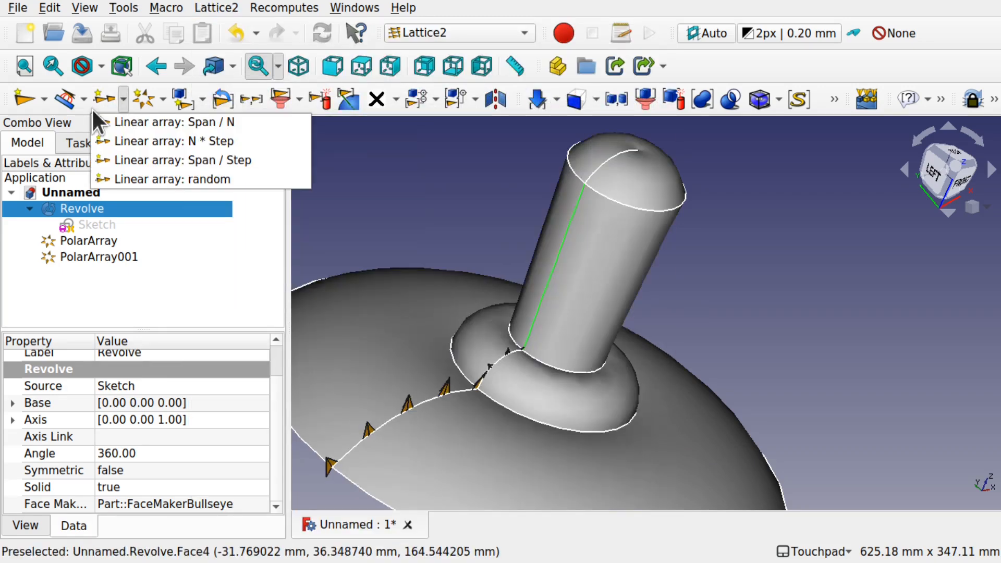
click(183, 122)
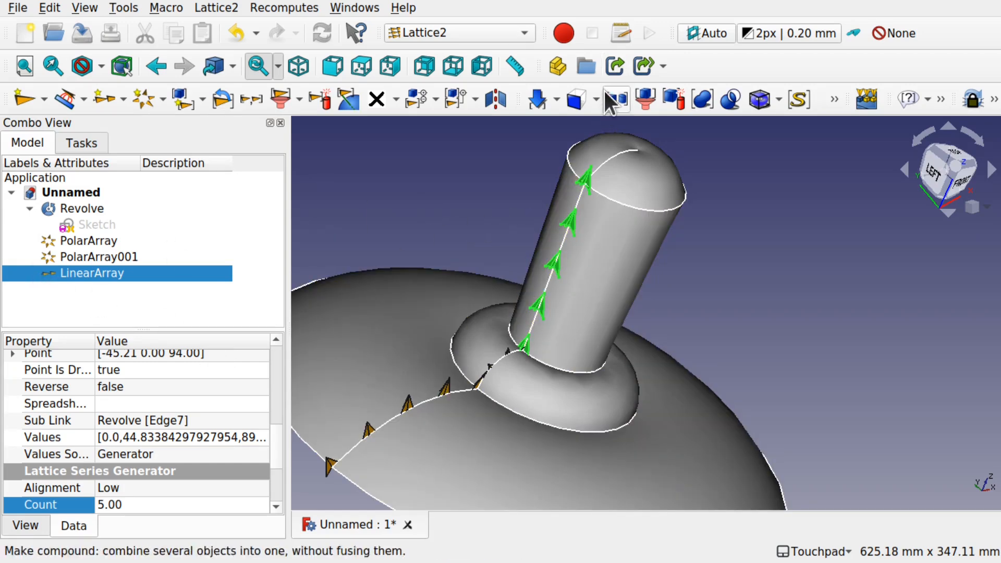
drag(272, 443, 273, 477)
click(206, 454)
scroll(206, 455, up, 1)
scroll(206, 457, up, 2)
scroll(207, 457, down, 3)
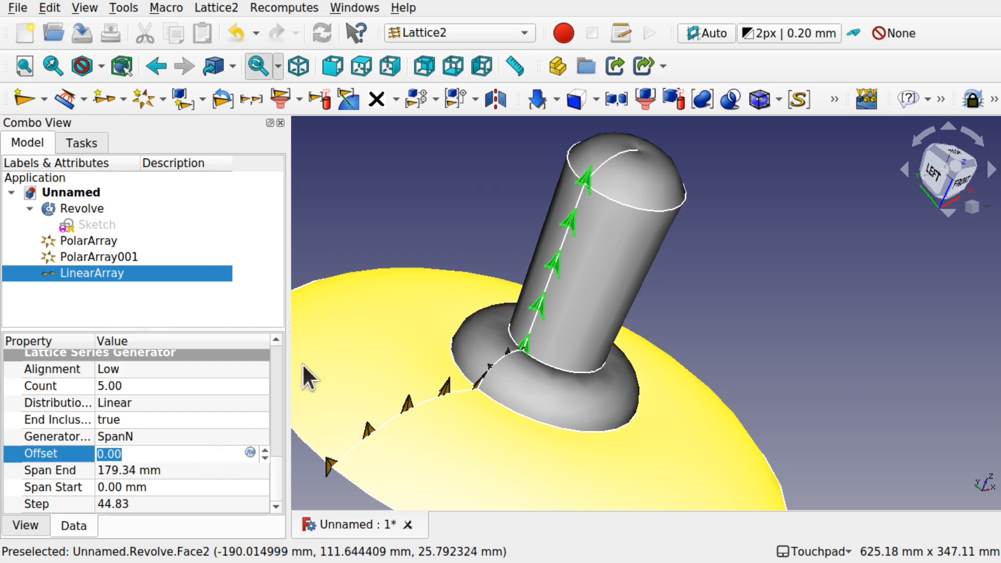
click(472, 175)
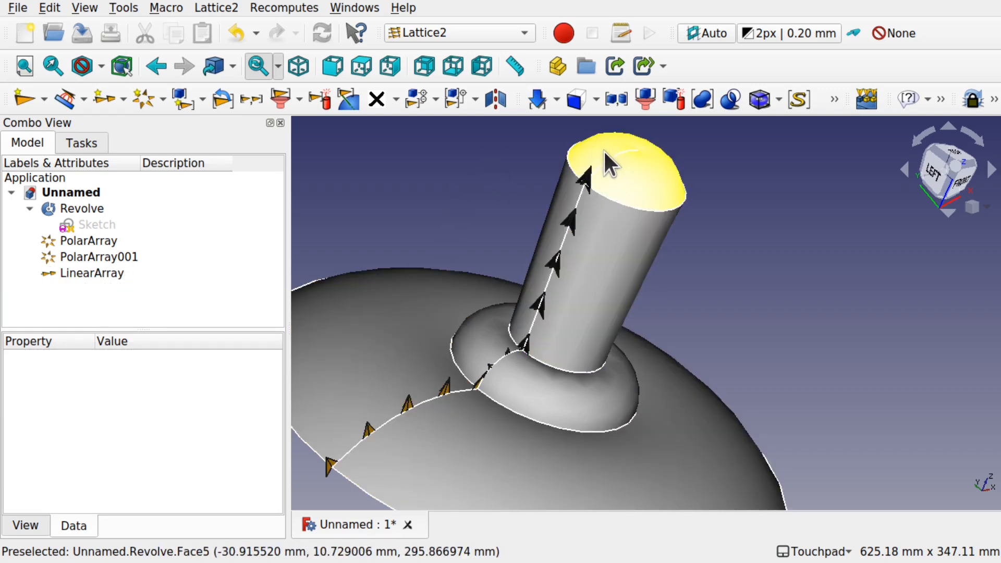
Step: Create a polar array along the curved profile edge of the domed cap on the stem
middle_drag(718, 226, 765, 261)
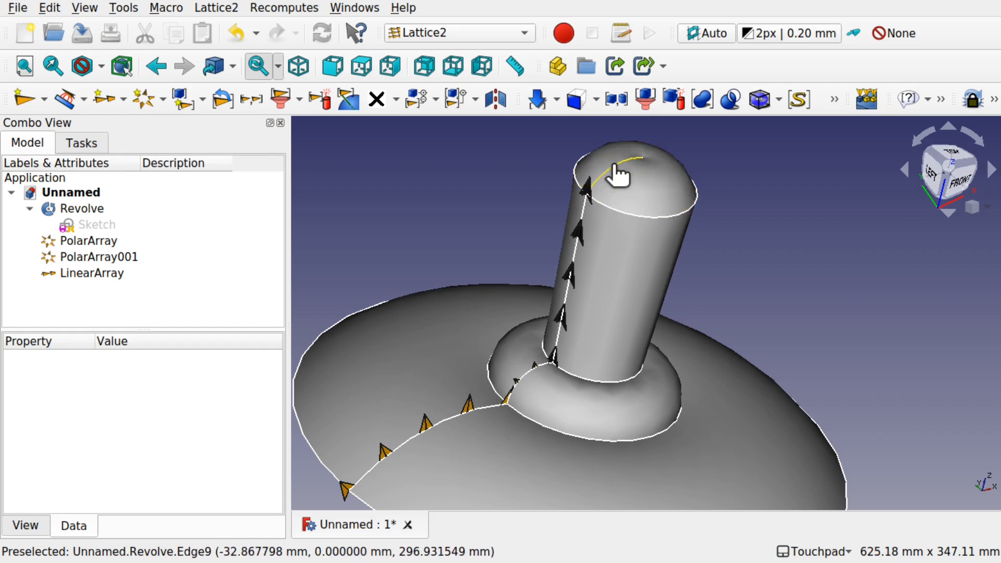
click(617, 165)
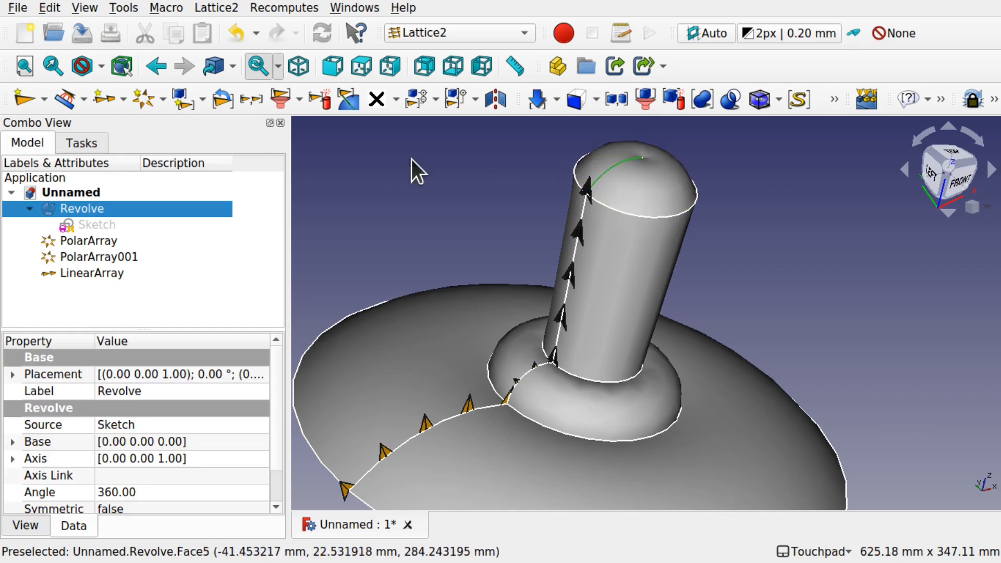
click(142, 99)
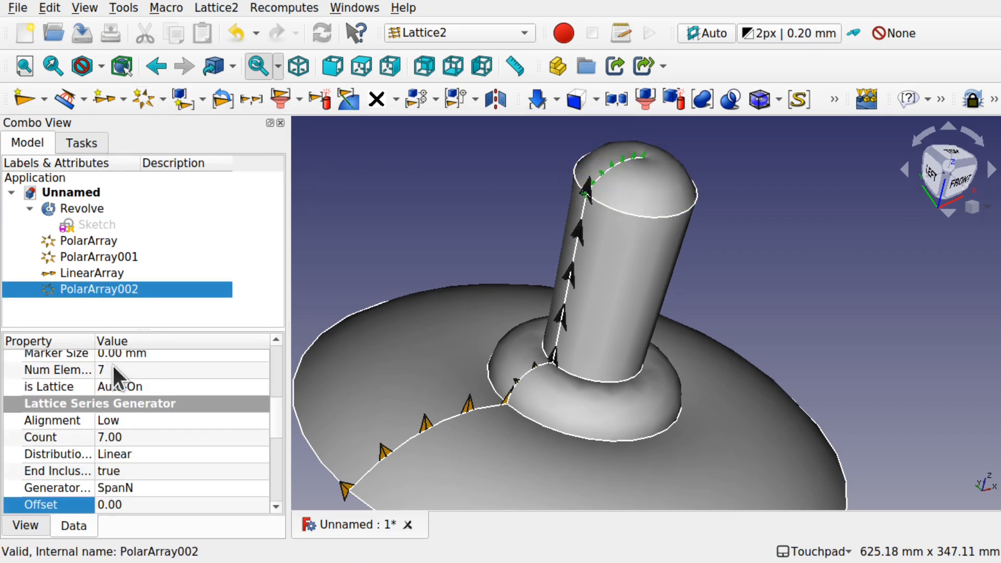
Step: Set the count of the cap's polar array to 3
click(117, 366)
click(138, 435)
text(7)
key(BackSpace)
text(3)
key(Return)
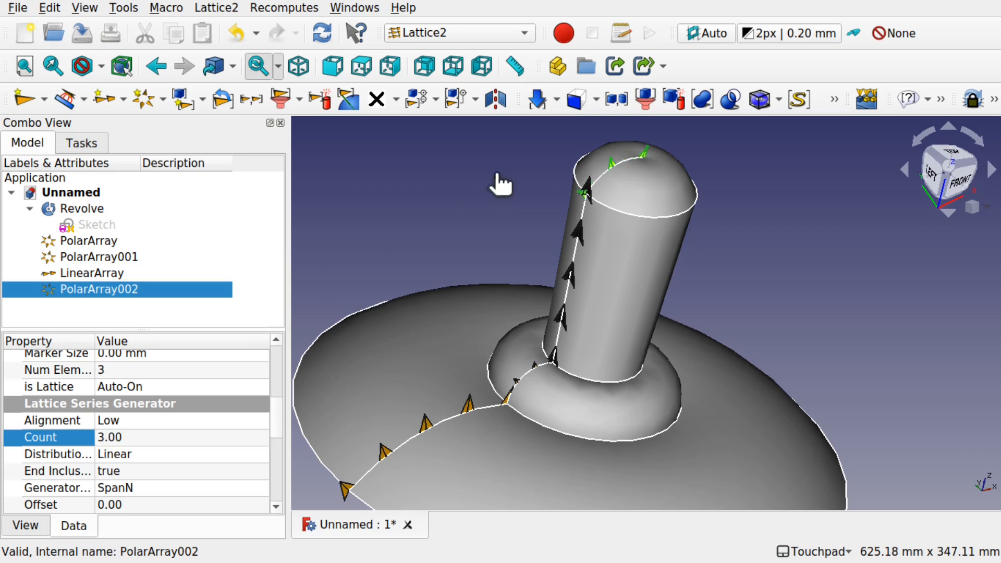
click(498, 176)
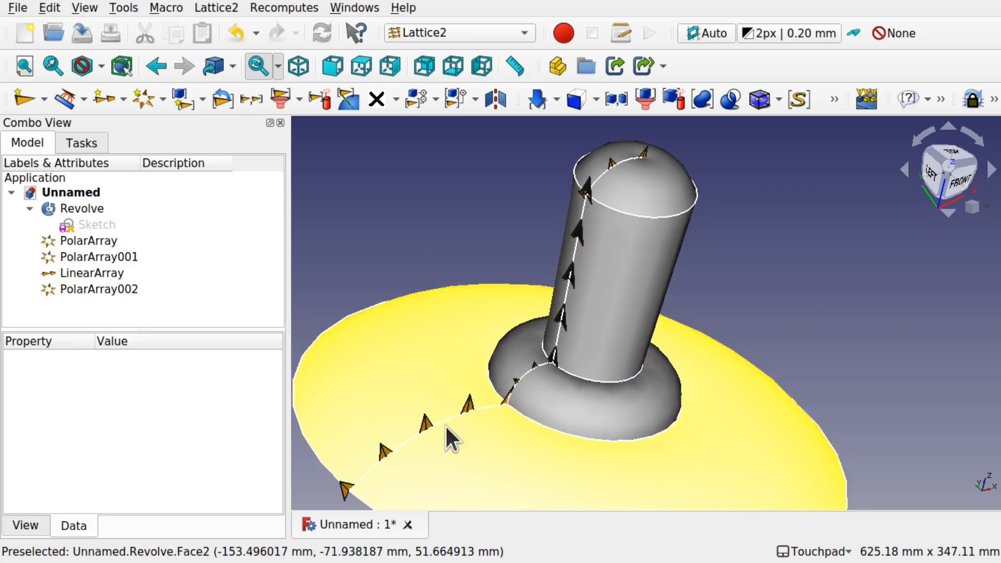
scroll(446, 249, down, 4)
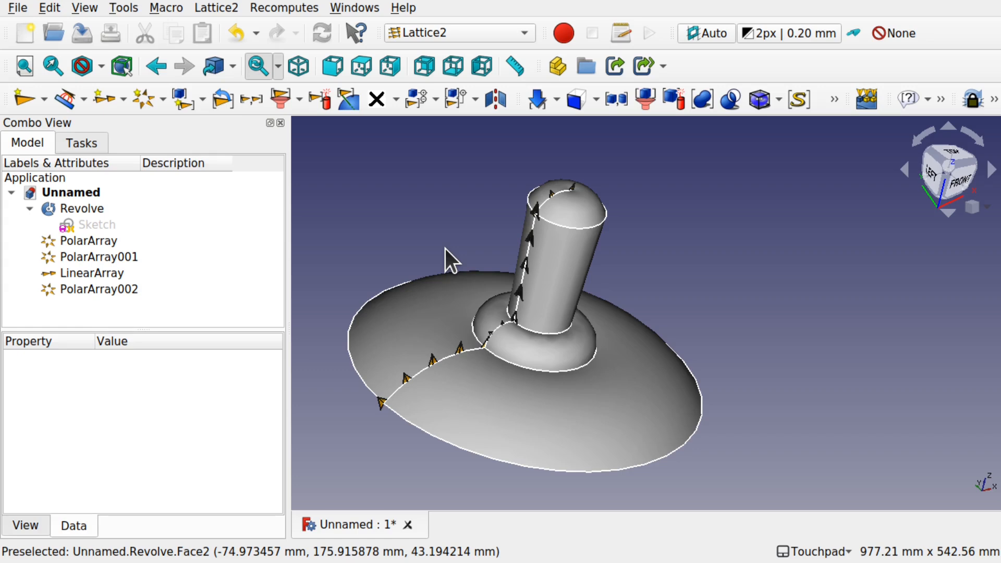
click(86, 241)
click(80, 290)
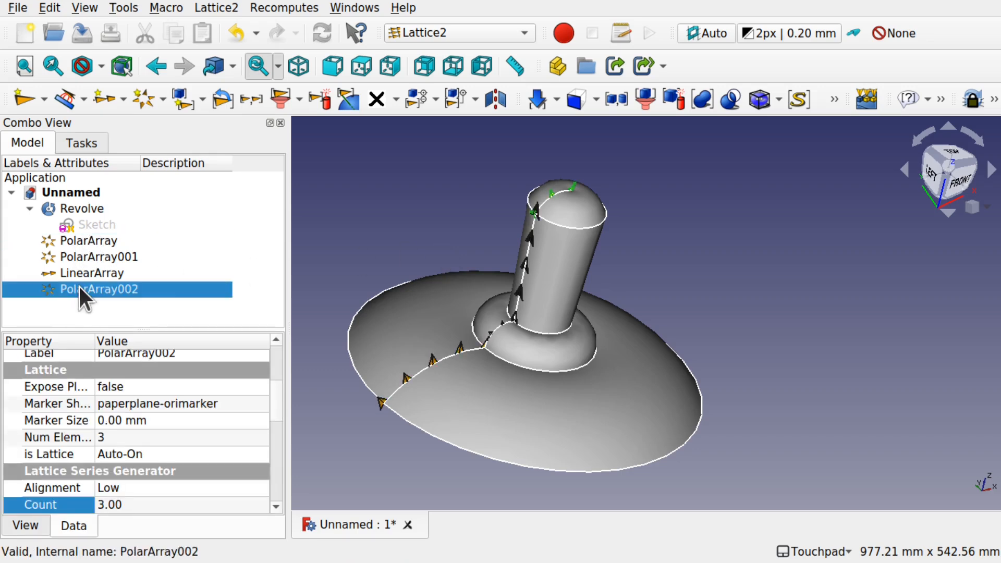
click(104, 241)
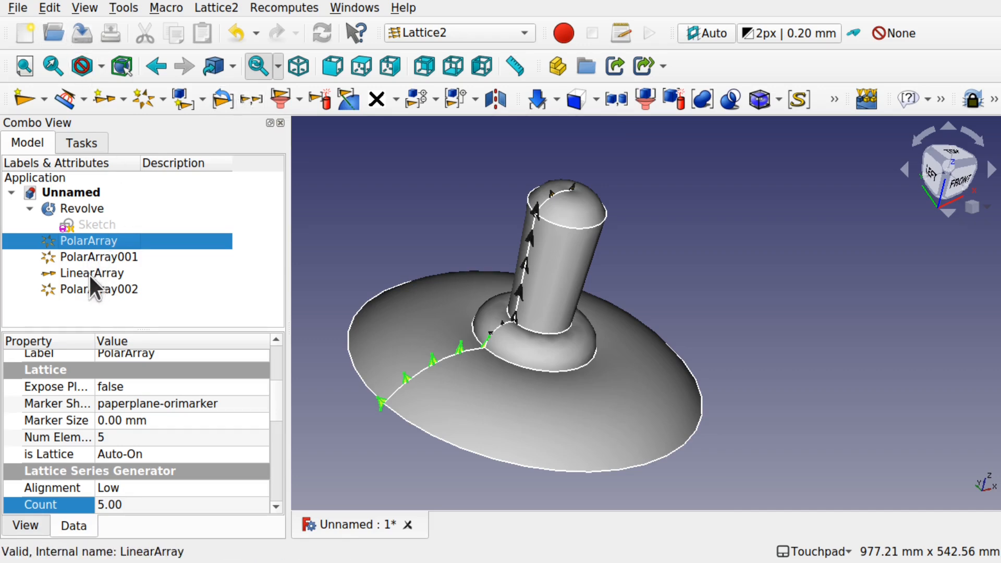
click(217, 7)
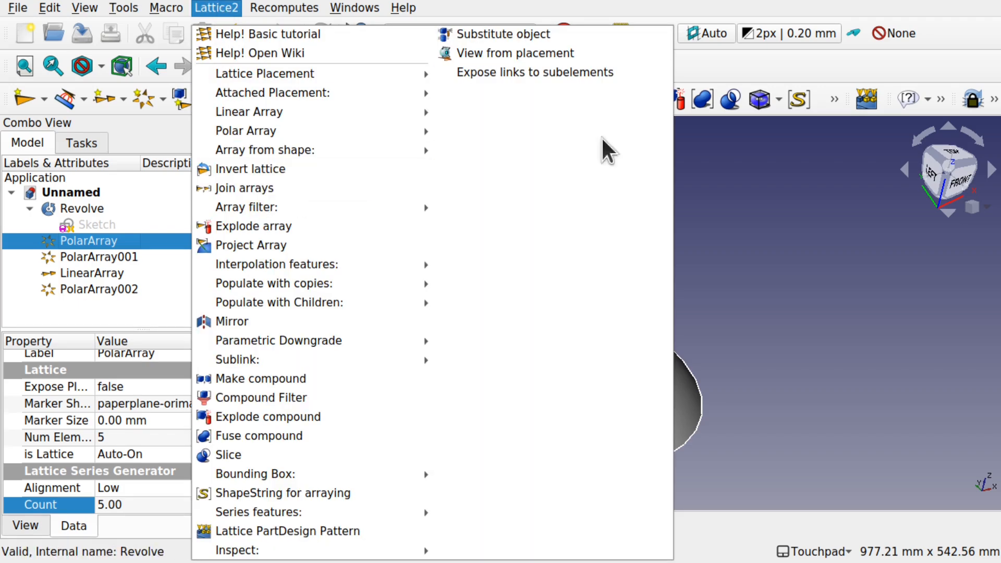
click(756, 222)
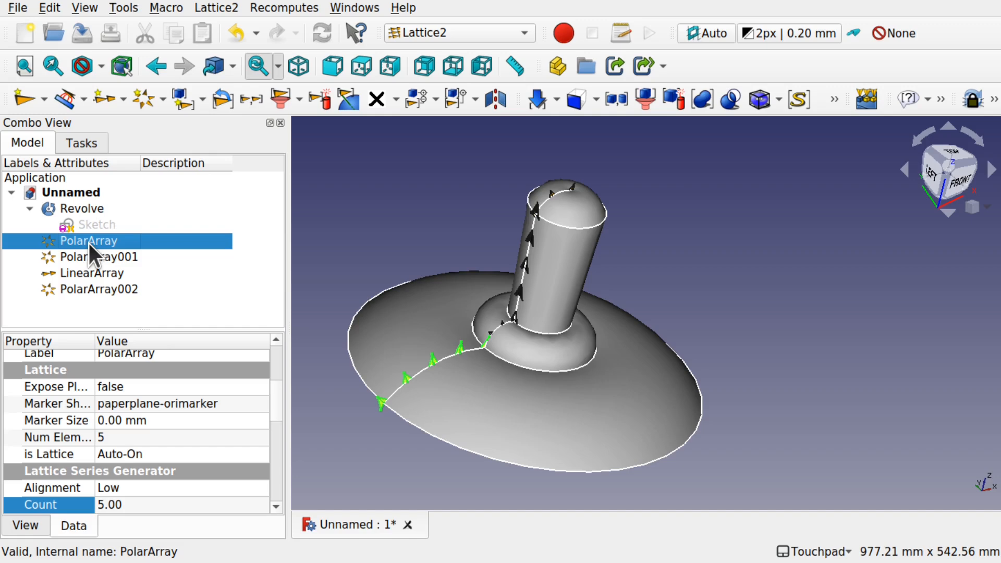
Step: Combine the three polar arrays and the linear array into one array with Join arrays
shift+click(92, 290)
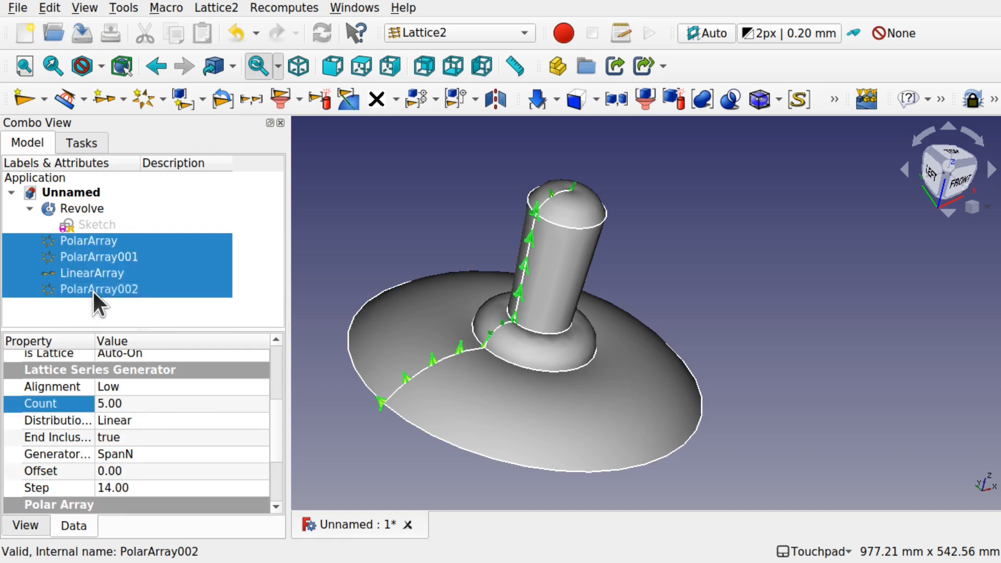
click(92, 245)
ctrl+click(77, 257)
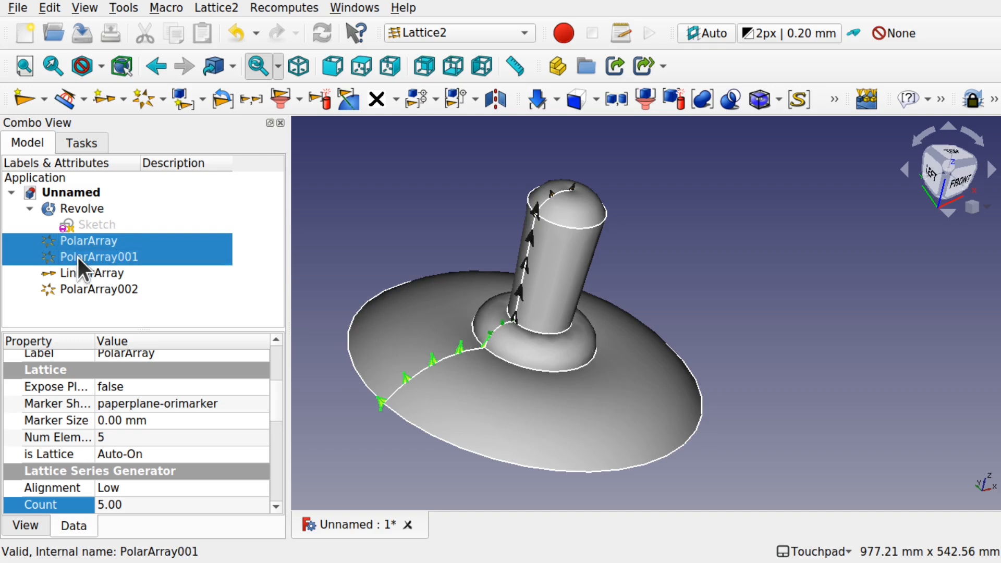
ctrl+click(101, 288)
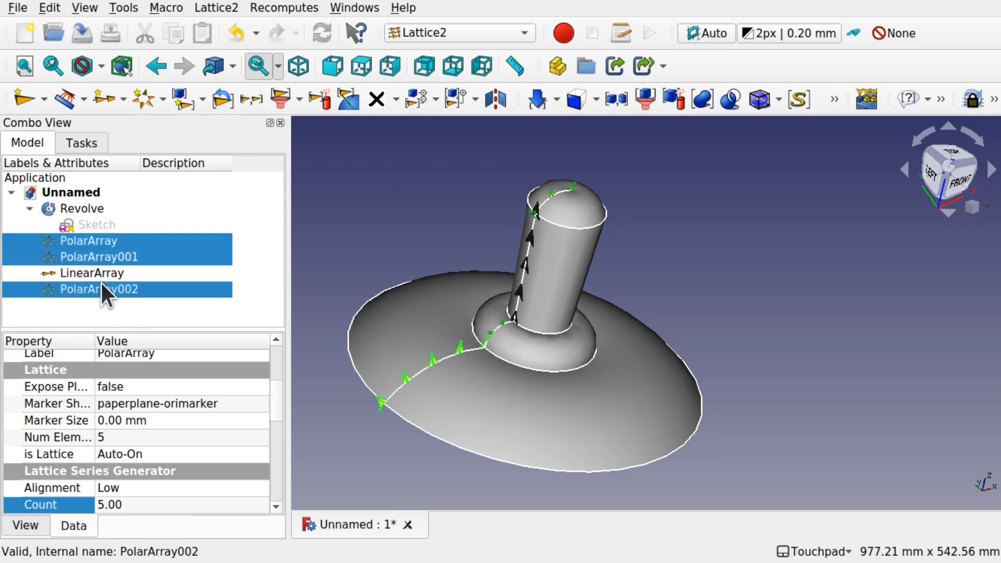
ctrl+click(101, 282)
ctrl+click(95, 273)
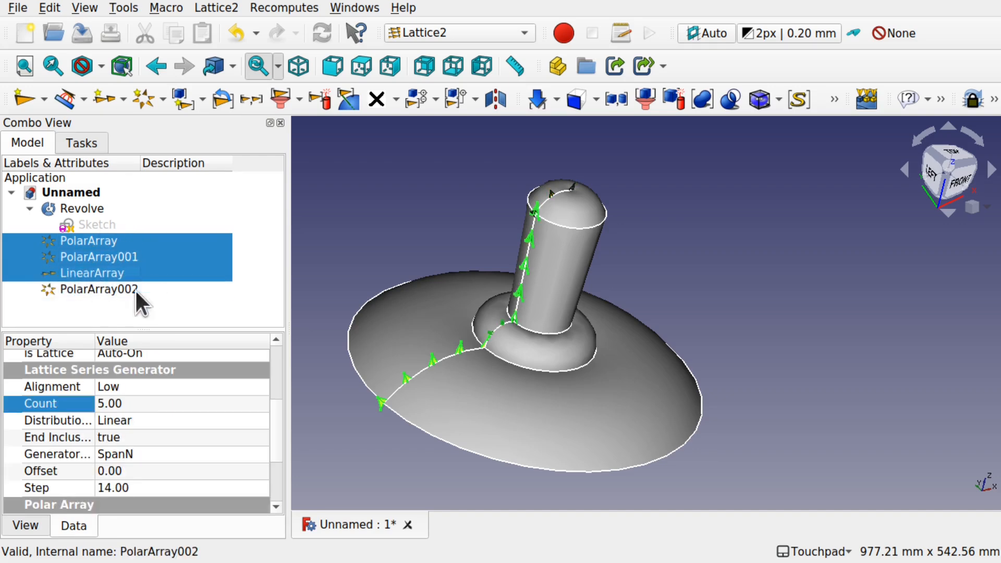
ctrl+click(118, 289)
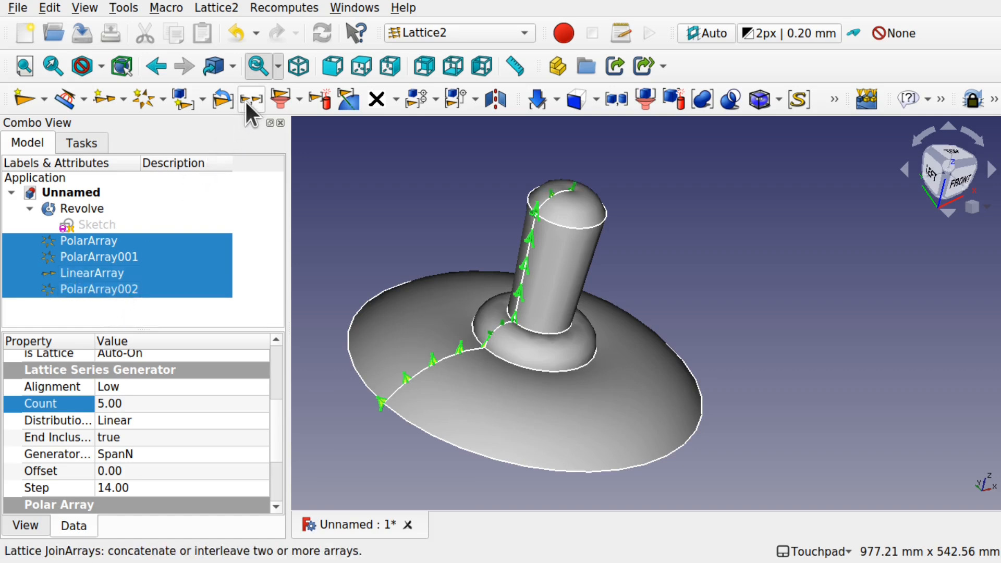
click(214, 2)
click(257, 185)
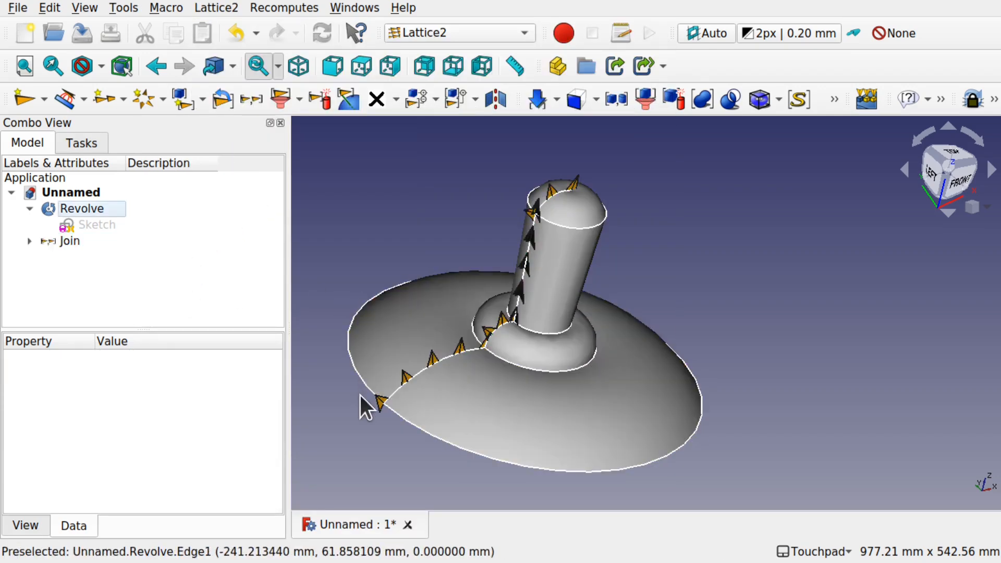
click(59, 242)
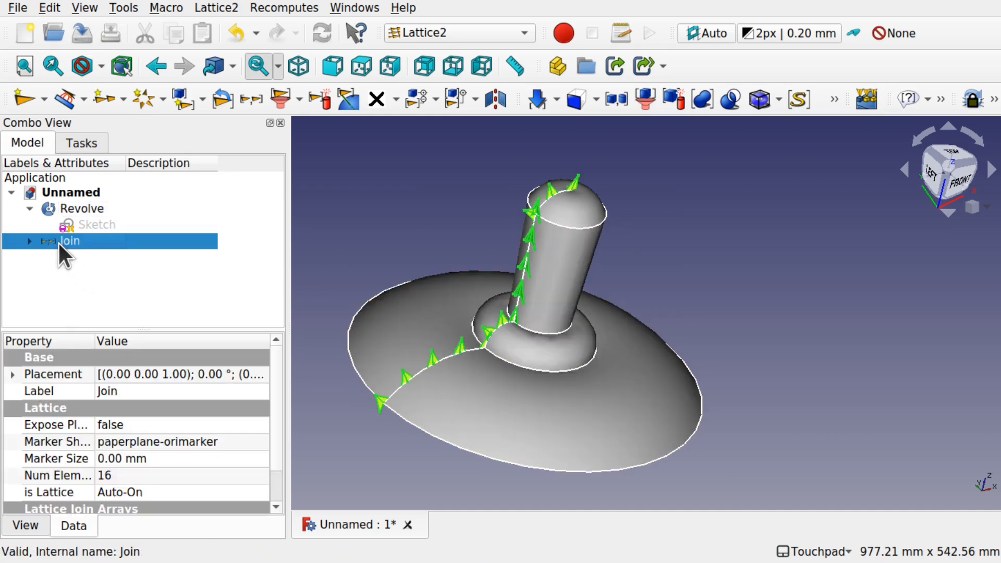
click(152, 269)
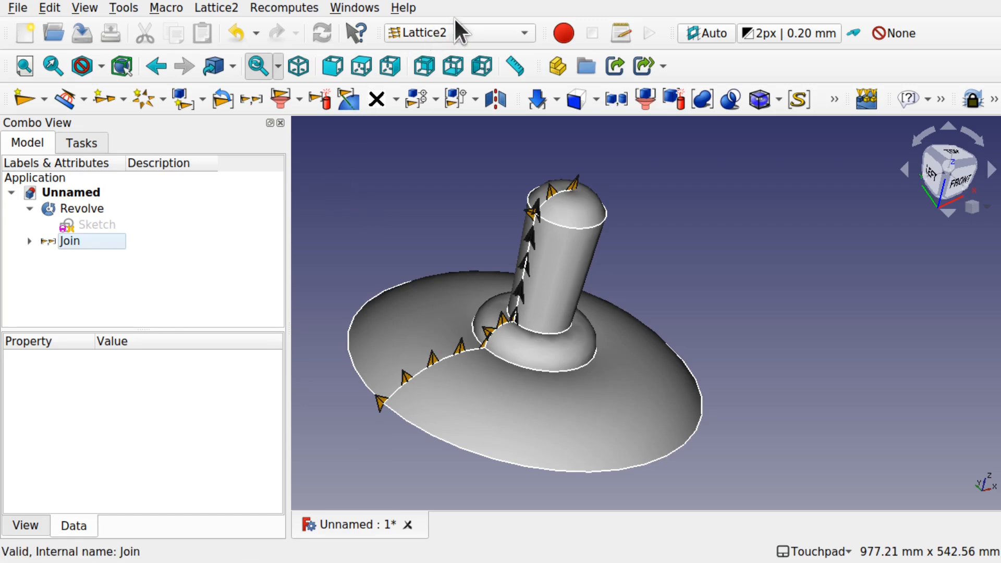
Step: Switch to the Part workbench and create a sphere primitive
click(458, 34)
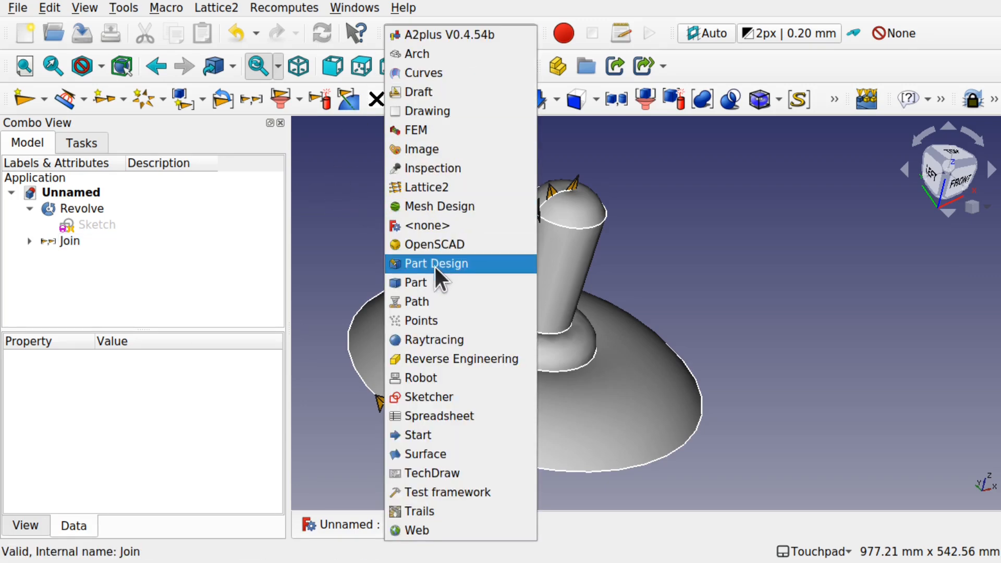
click(443, 282)
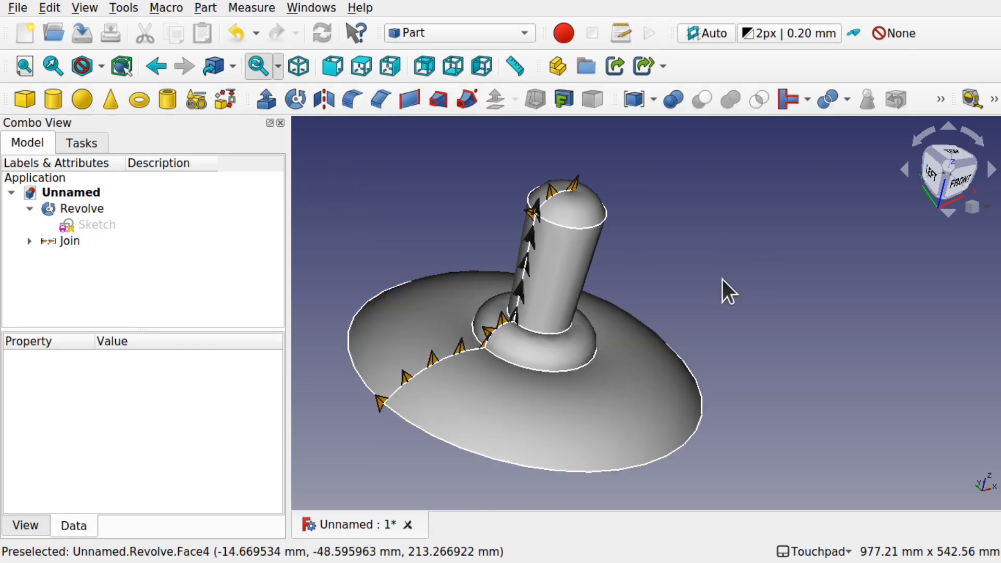
mouse_move(742, 289)
alt+mouse_down()
mouse_move(771, 276)
mouse_move(743, 271)
alt+mouse_up()
shift+drag(743, 271, 751, 215)
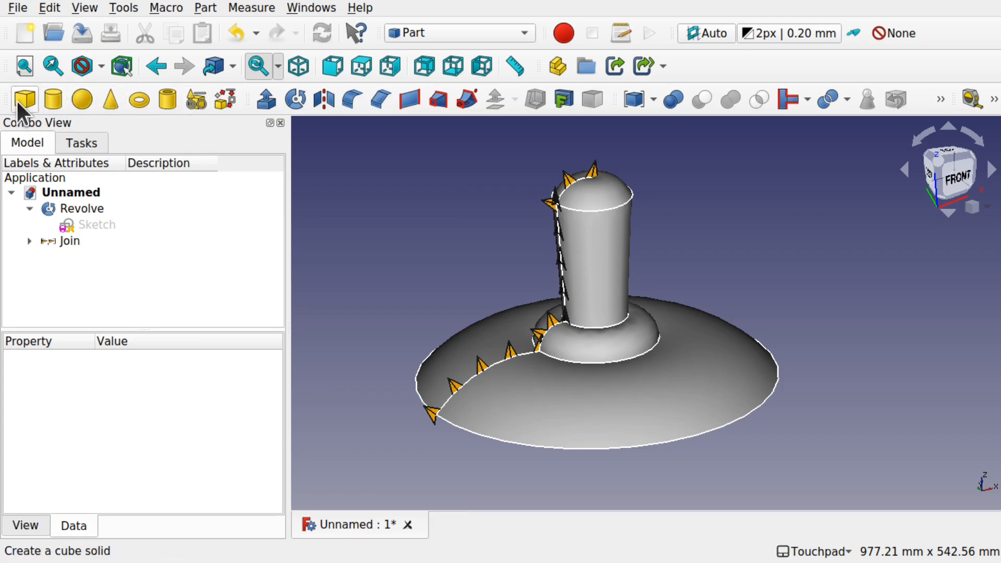
click(82, 98)
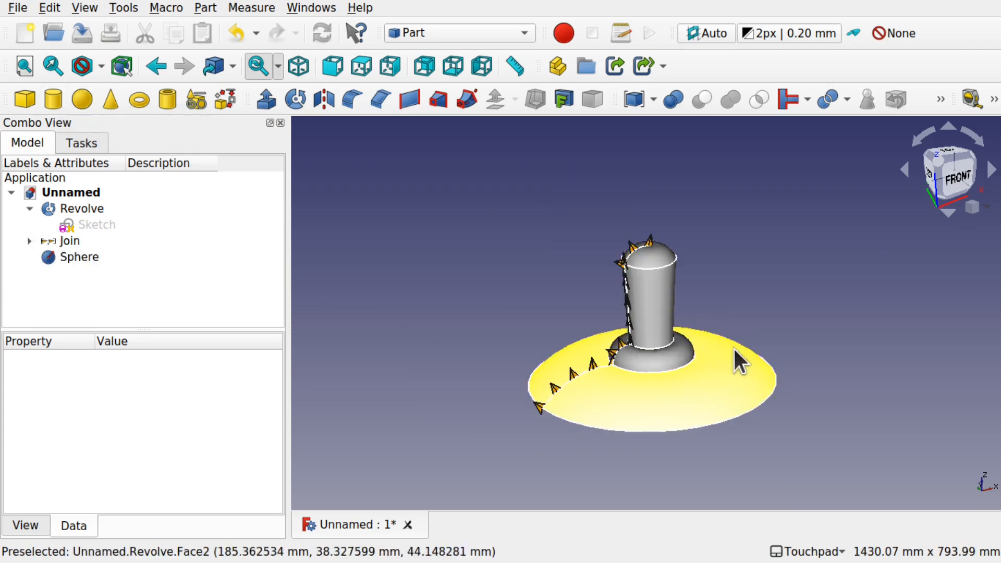
Step: Hide the revolved lamp body so the small sphere at the origin is exposed
click(683, 386)
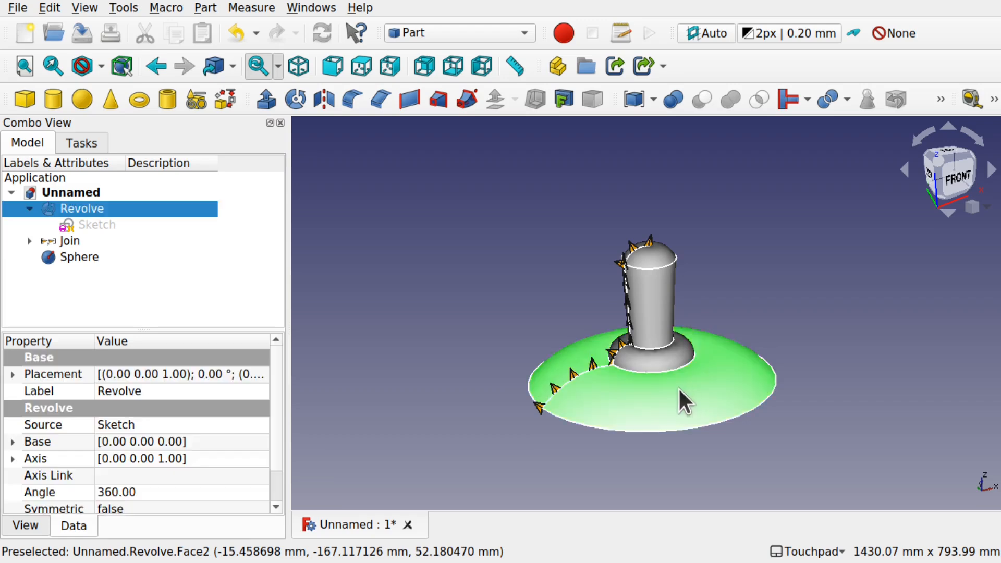
key(space)
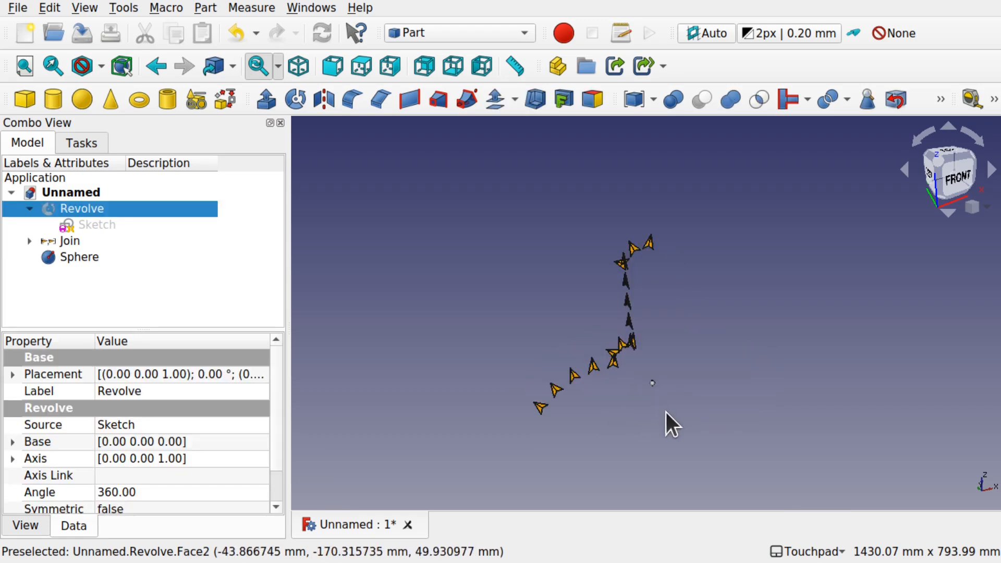
scroll(656, 393, up, 5)
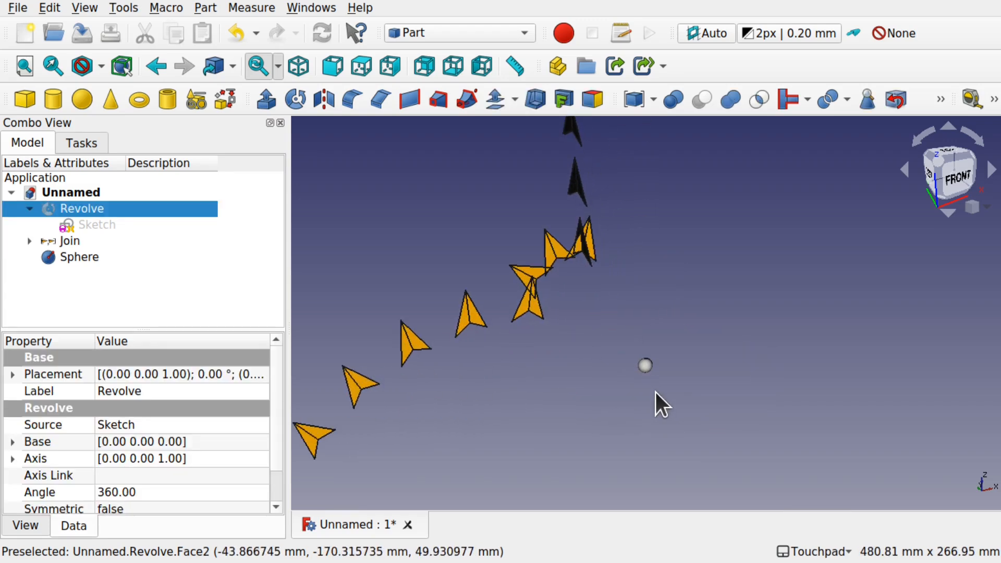
Step: Set the sphere's radius to 6 mm and switch to the Lattice2 workbench
click(61, 256)
click(148, 471)
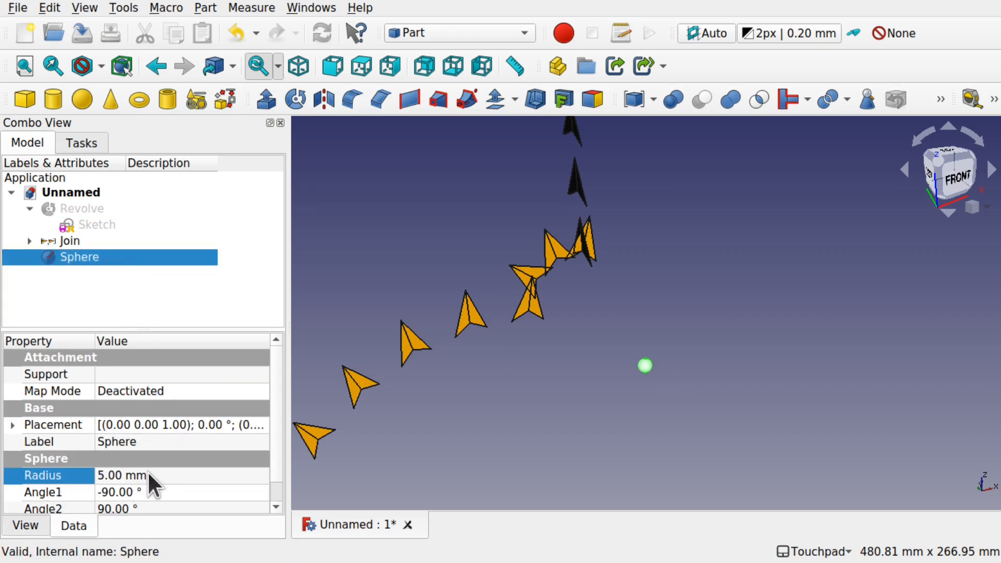
text(6)
key(Return)
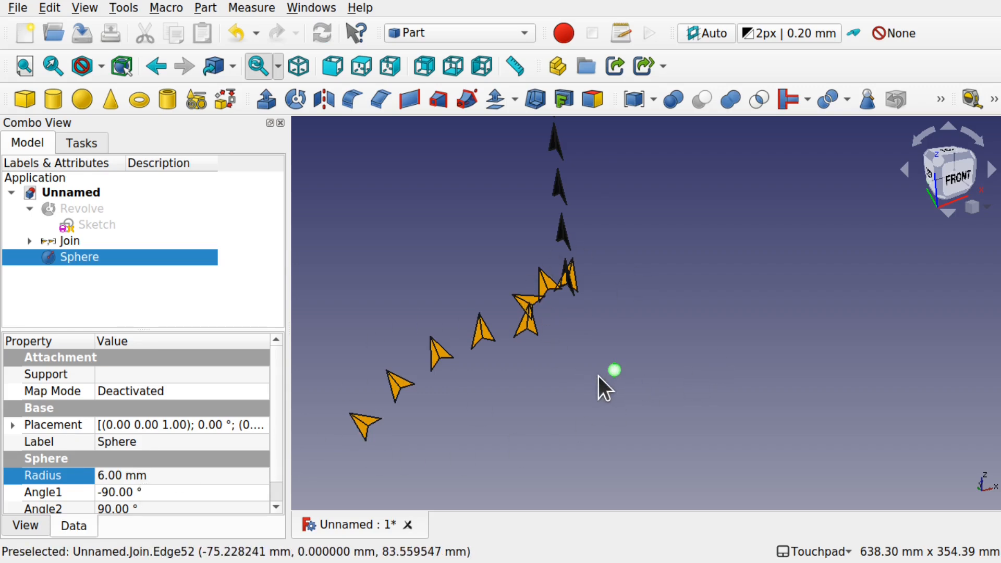
click(564, 405)
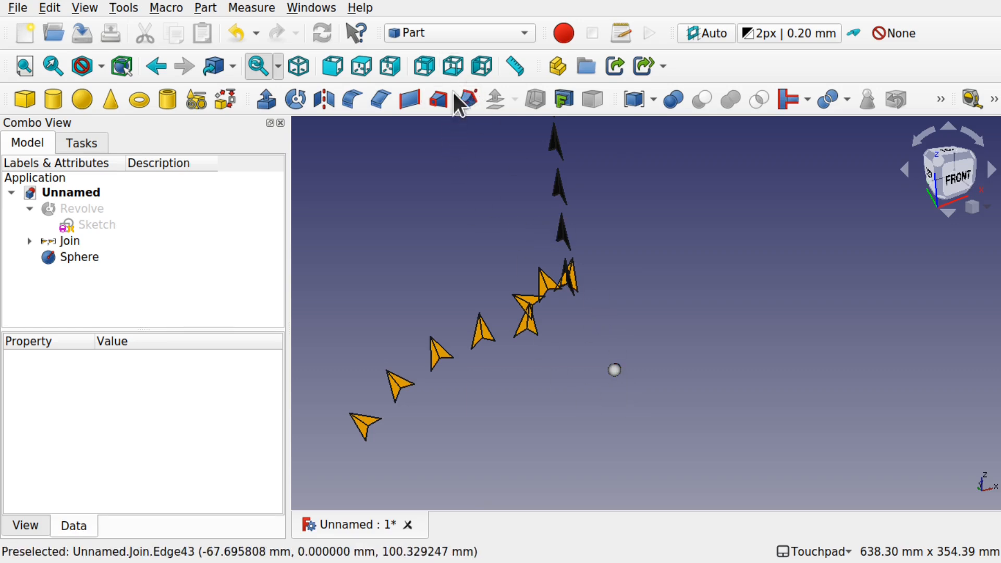
click(447, 36)
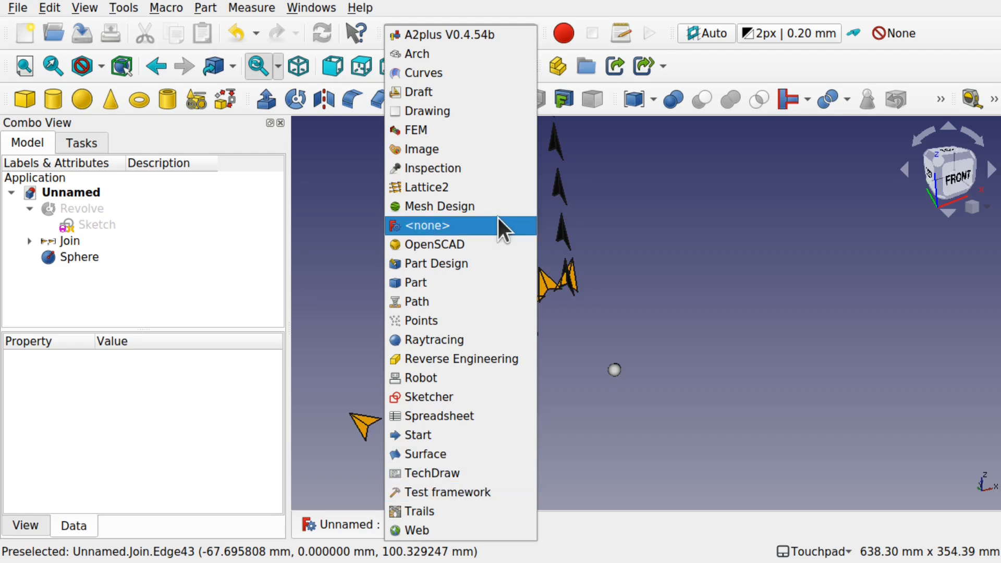
click(474, 187)
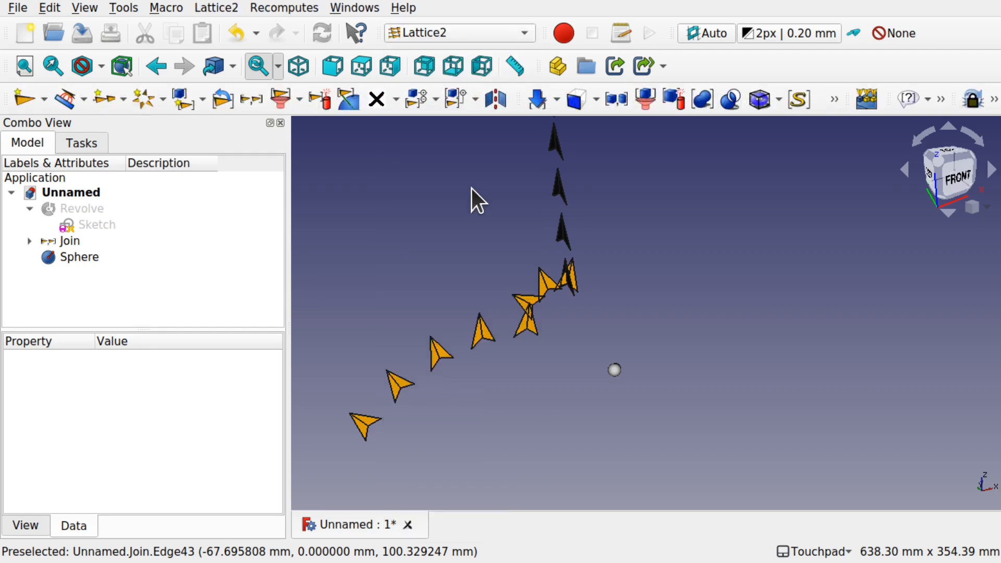
click(615, 369)
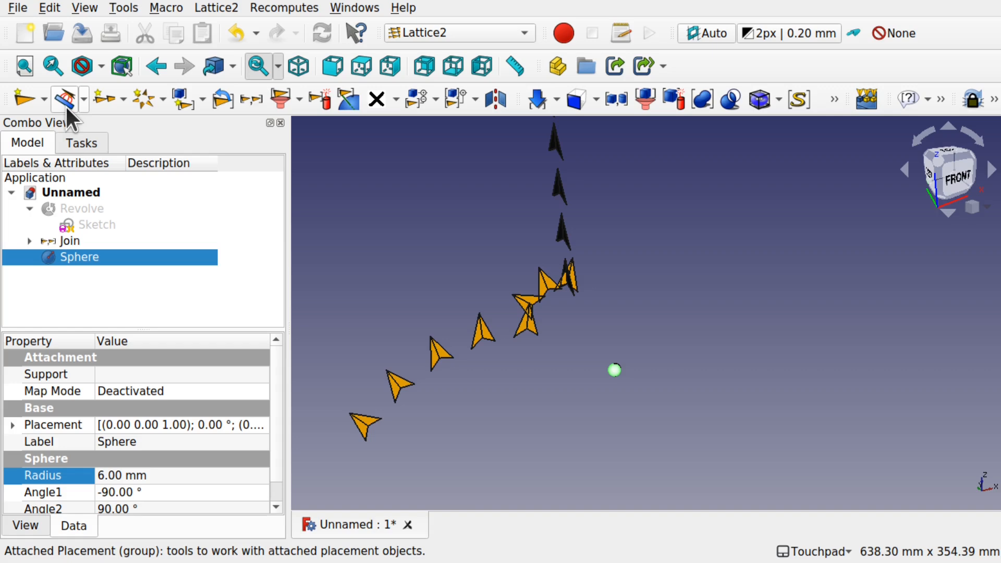
click(215, 8)
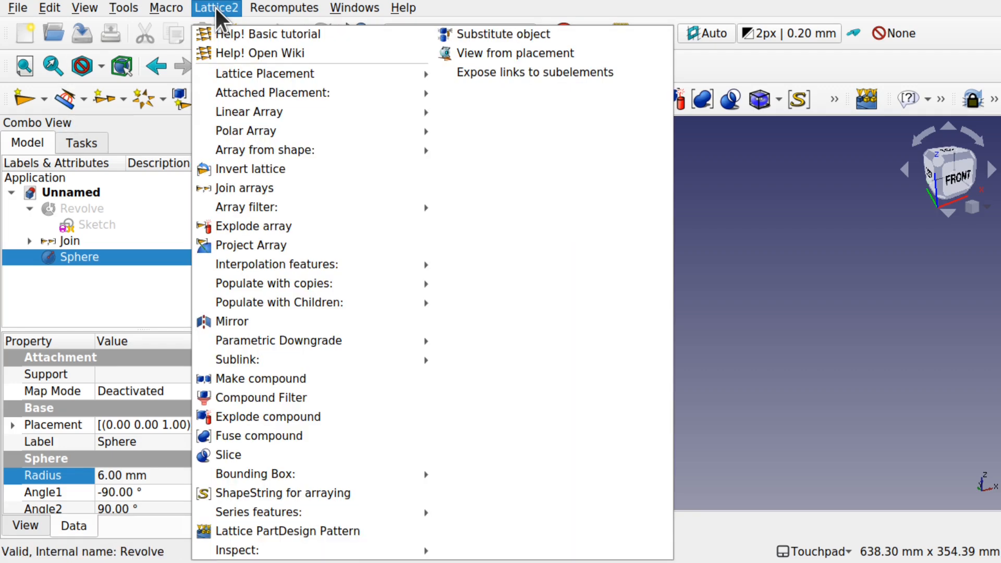
mouse_move(277, 90)
click(478, 90)
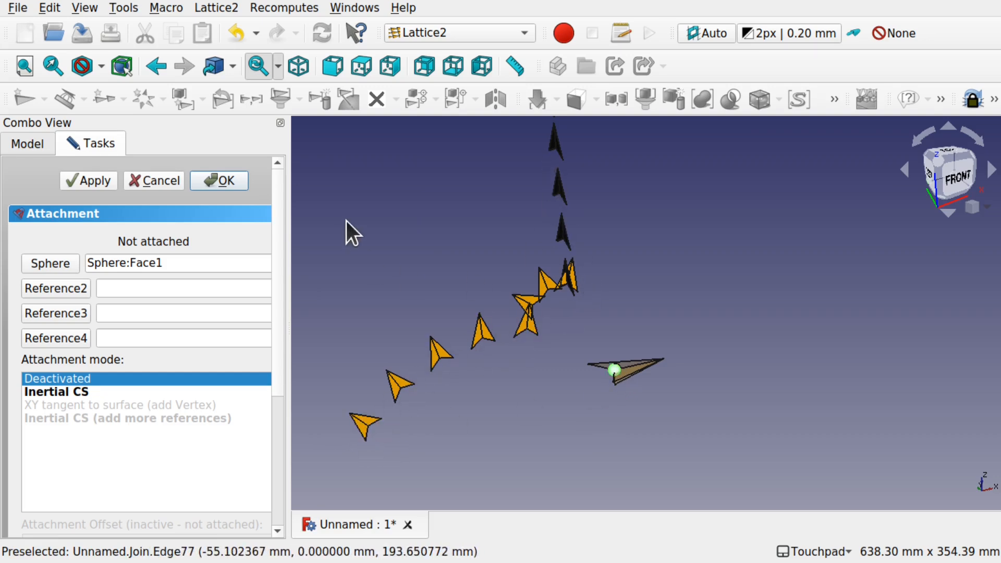
click(155, 180)
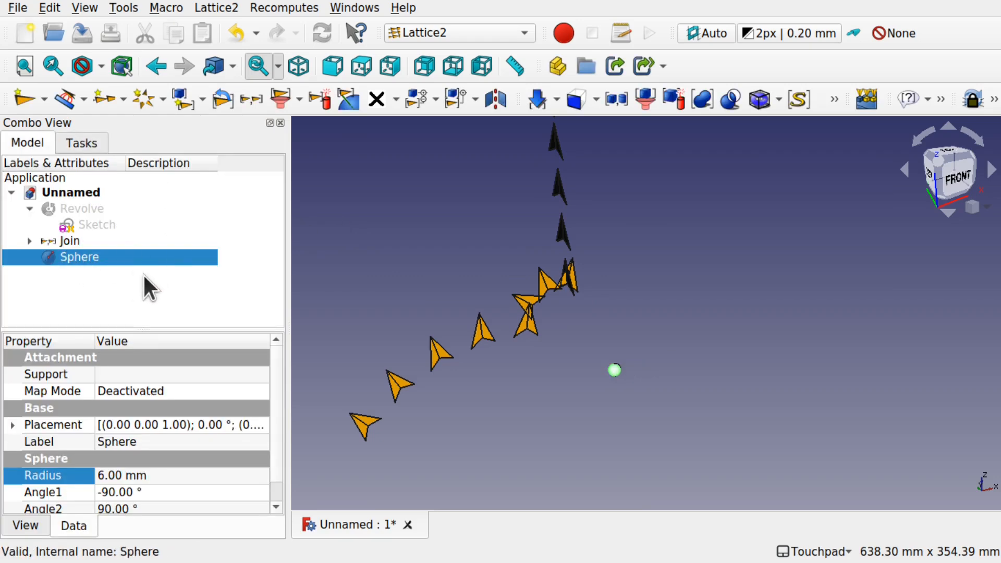
key(F2)
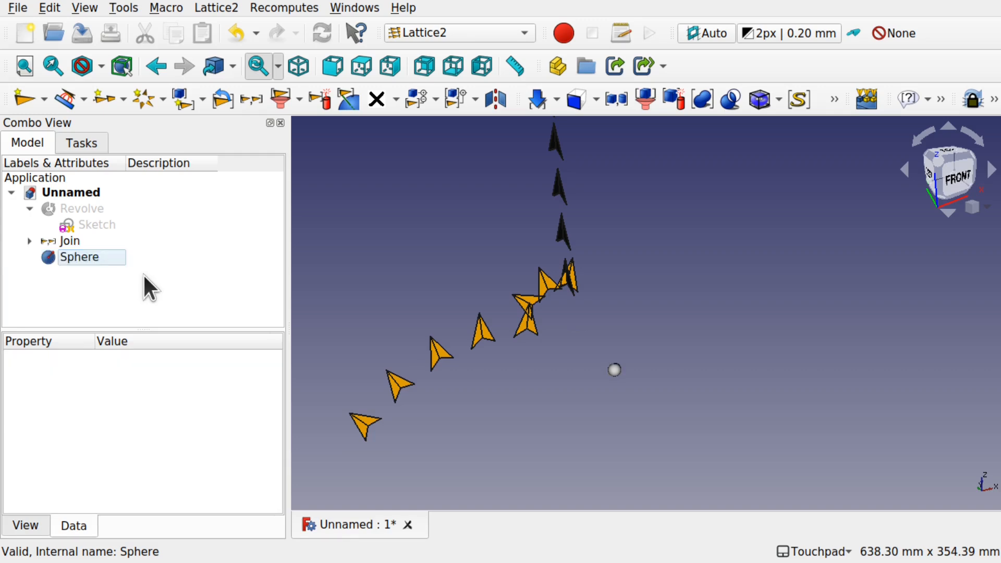
Step: Populate the joined array with copies of the sphere and hide the original sphere
click(66, 242)
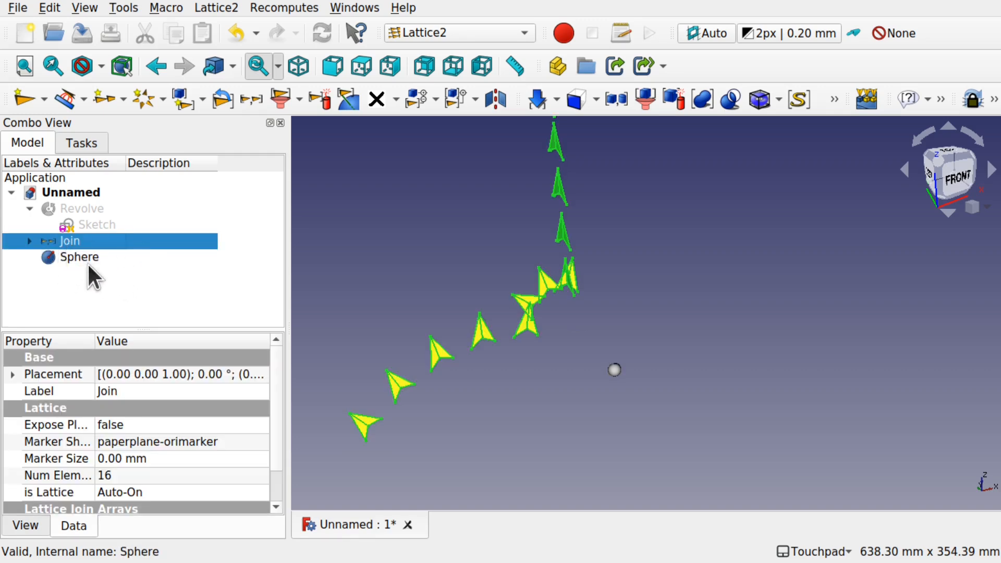
ctrl+click(85, 257)
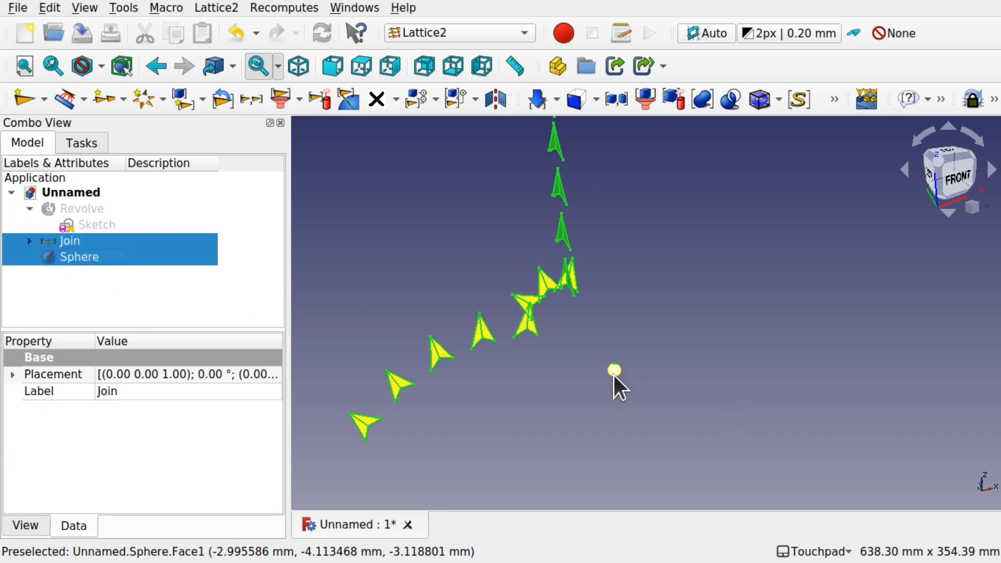
click(211, 7)
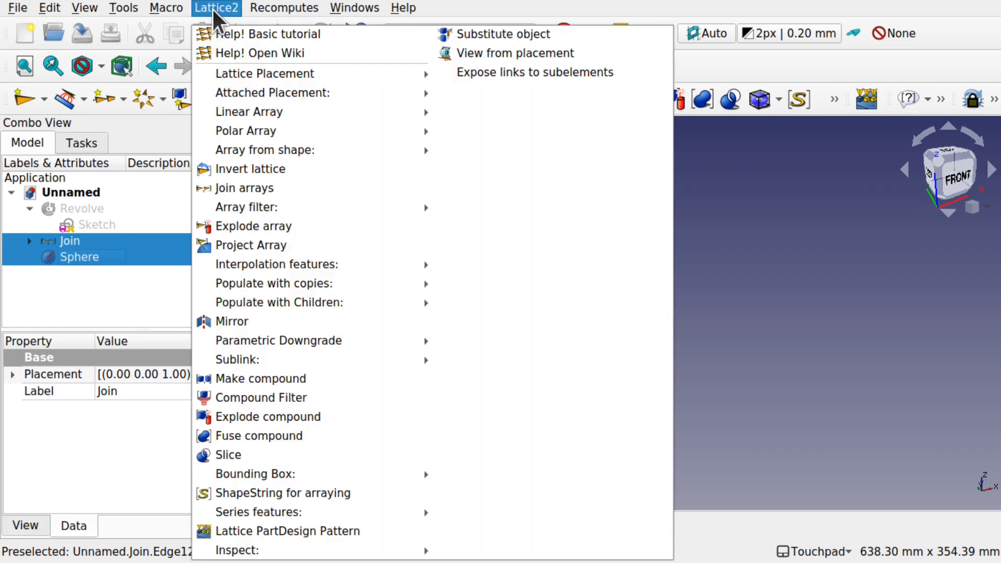
mouse_move(325, 302)
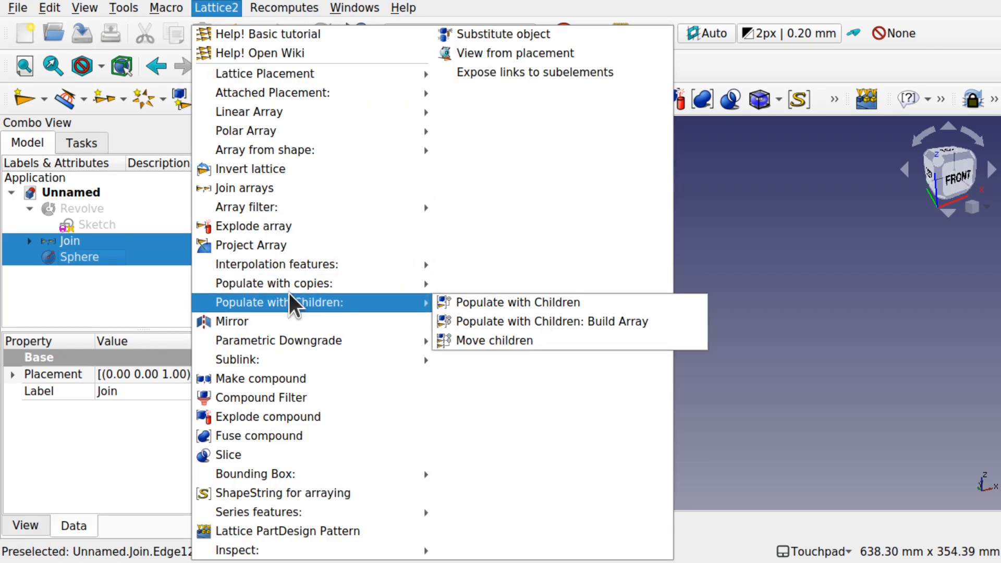
mouse_move(292, 284)
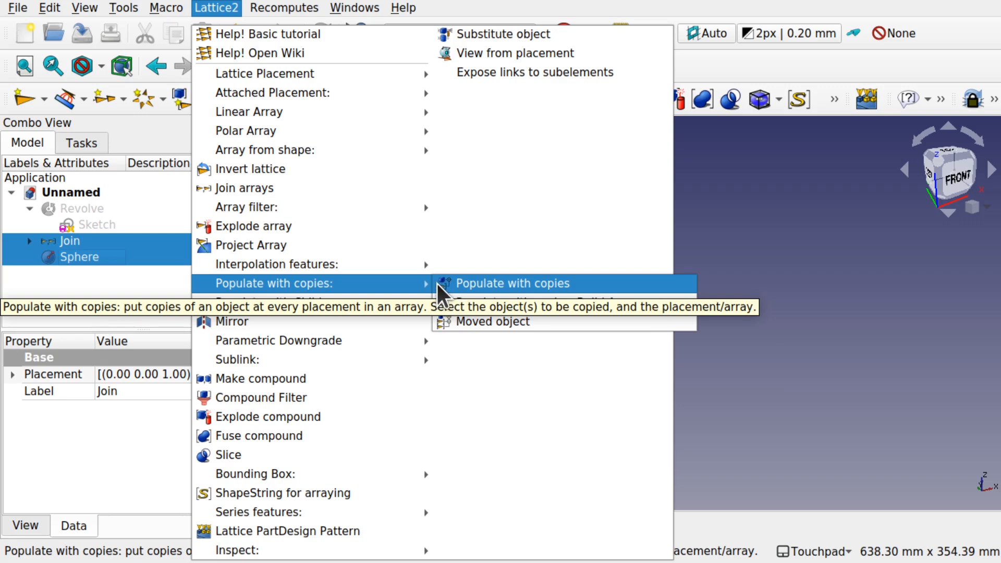
click(486, 283)
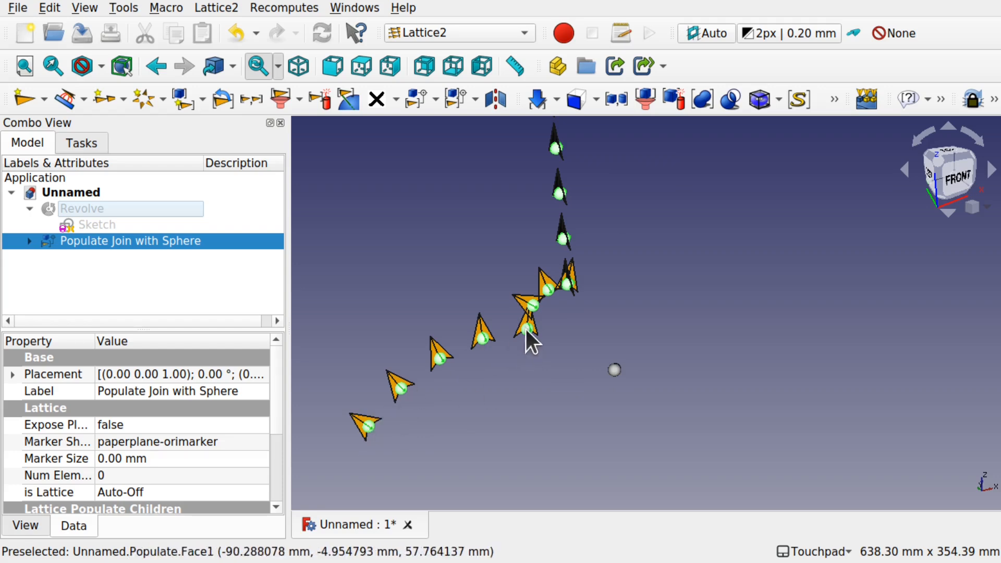
click(615, 371)
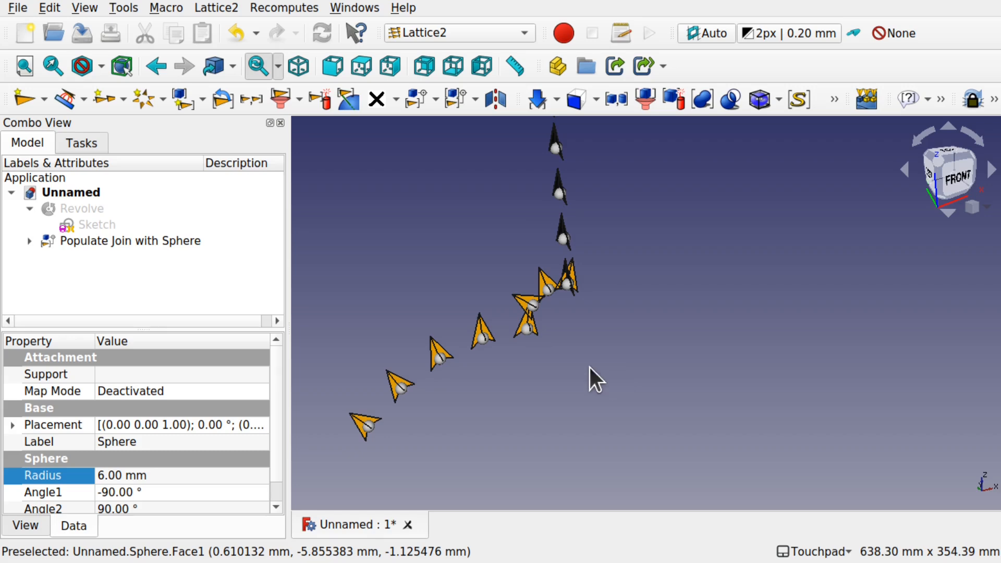
click(596, 369)
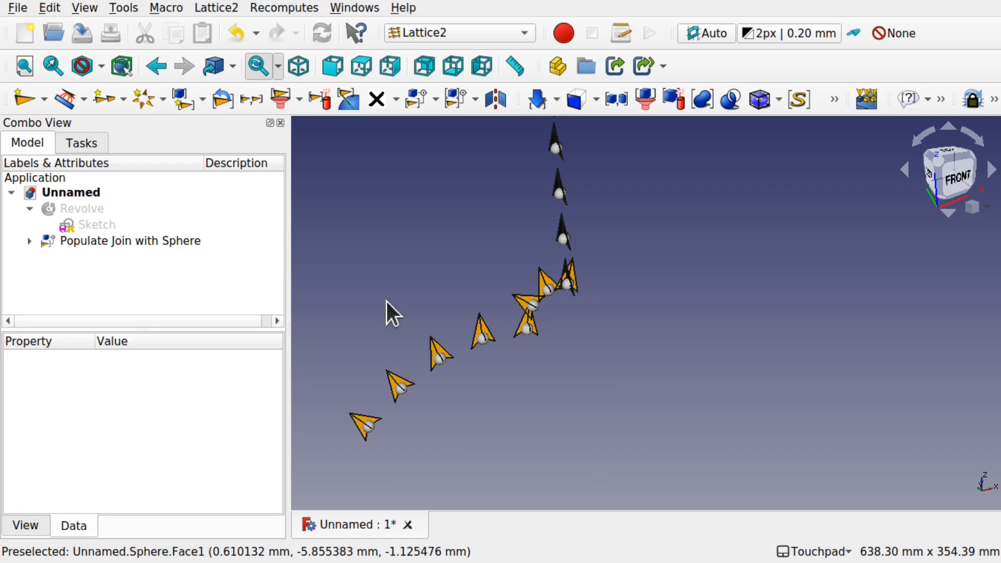
Step: Show the revolved body again and hide the joined array's placement markers
click(87, 208)
key(space)
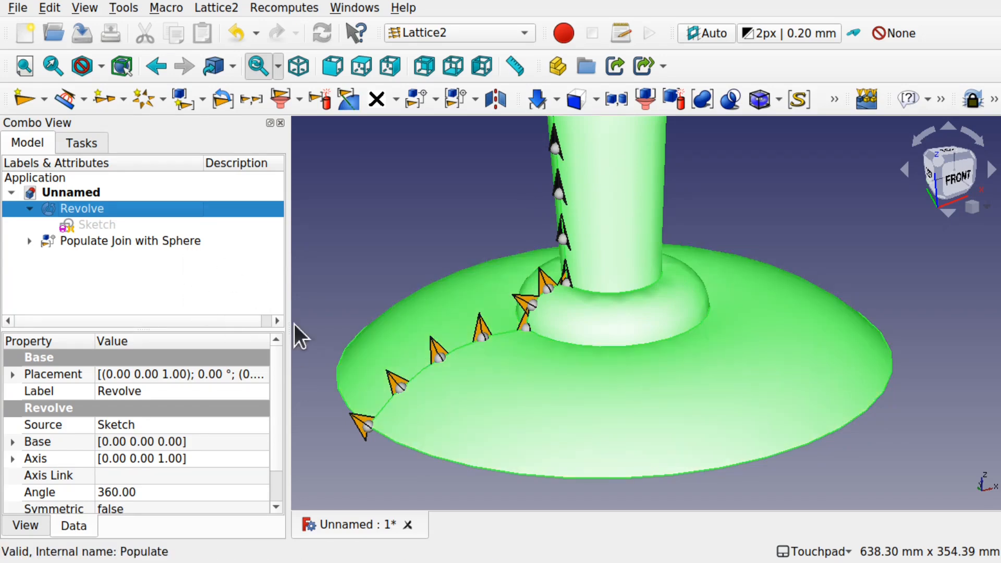
click(358, 424)
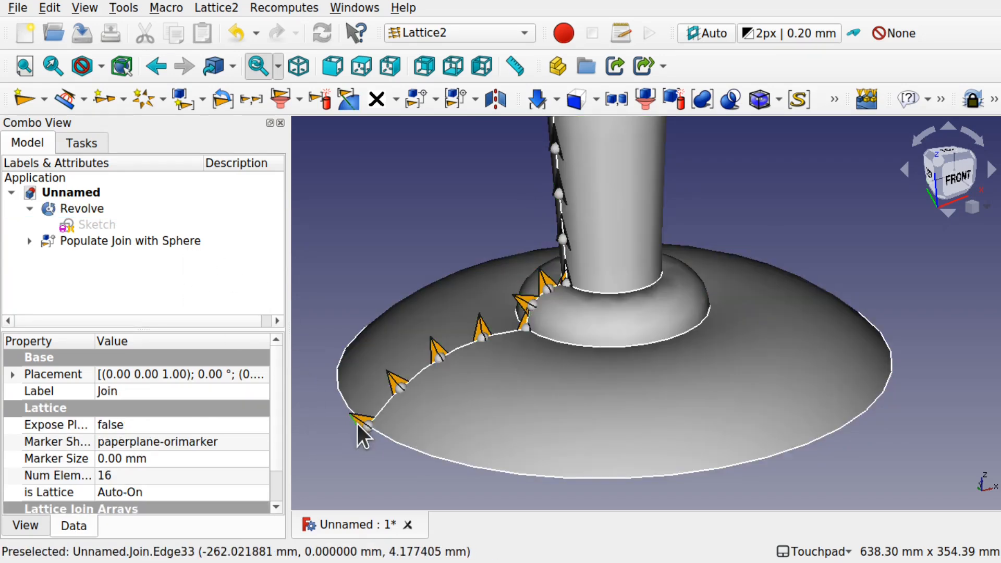
key(space)
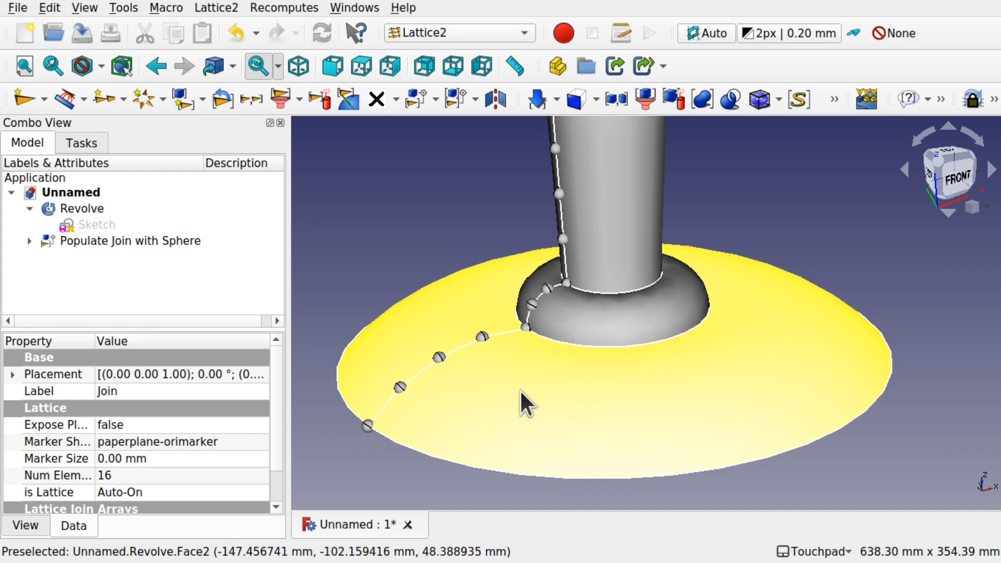
shift+drag(499, 384, 516, 261)
scroll(586, 383, down, 1)
scroll(586, 383, down, 2)
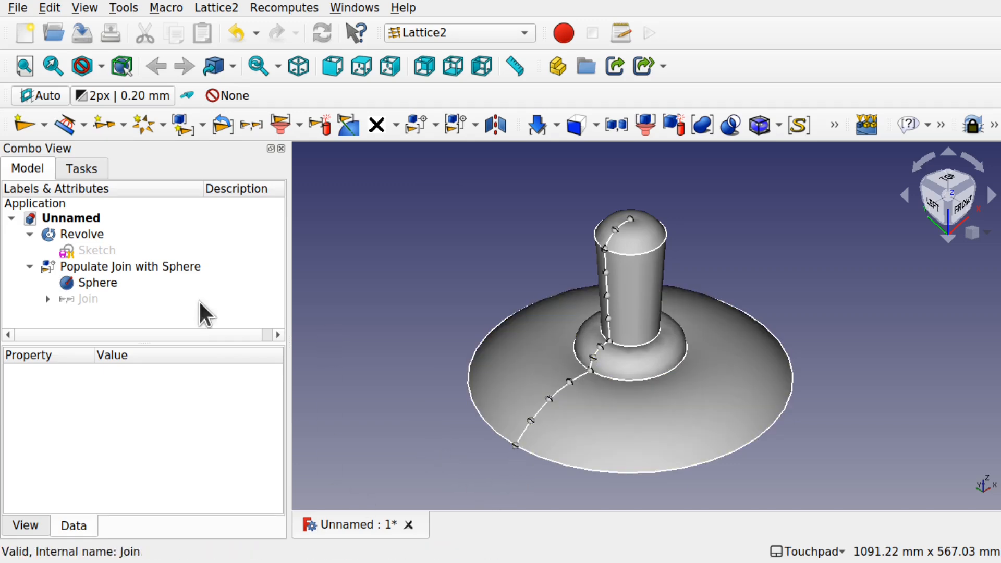
Step: Show the joined array's placement markers along the body's profile again
click(81, 298)
key(space)
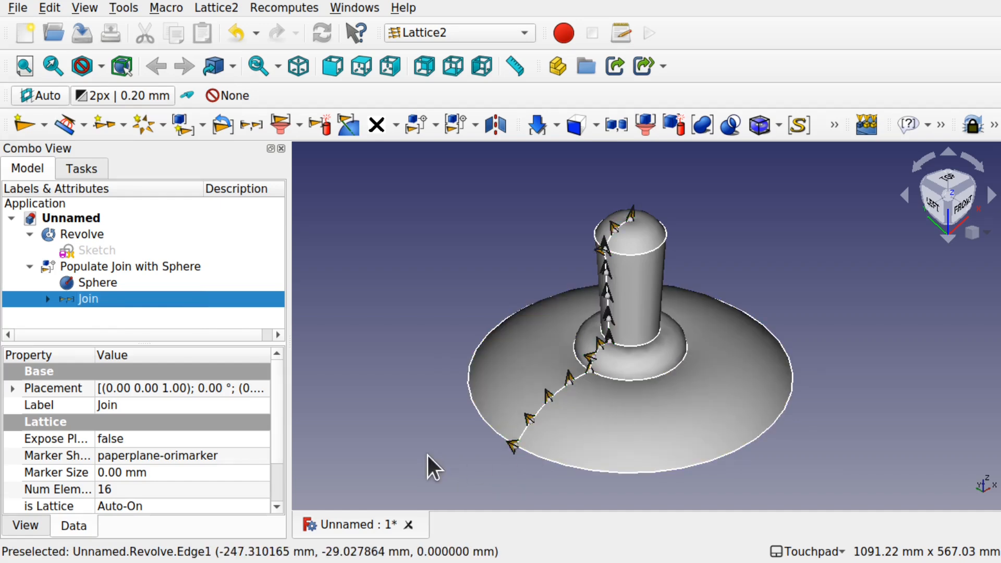
click(428, 455)
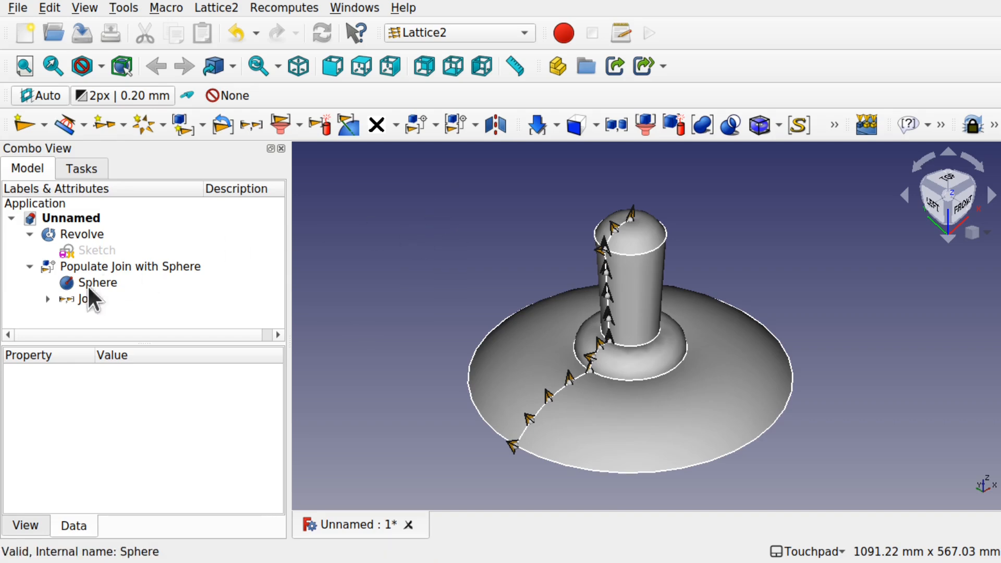
Step: Delete the populated sphere copies, hide the original sphere, and collapse the Revolve entry in the model tree
click(142, 265)
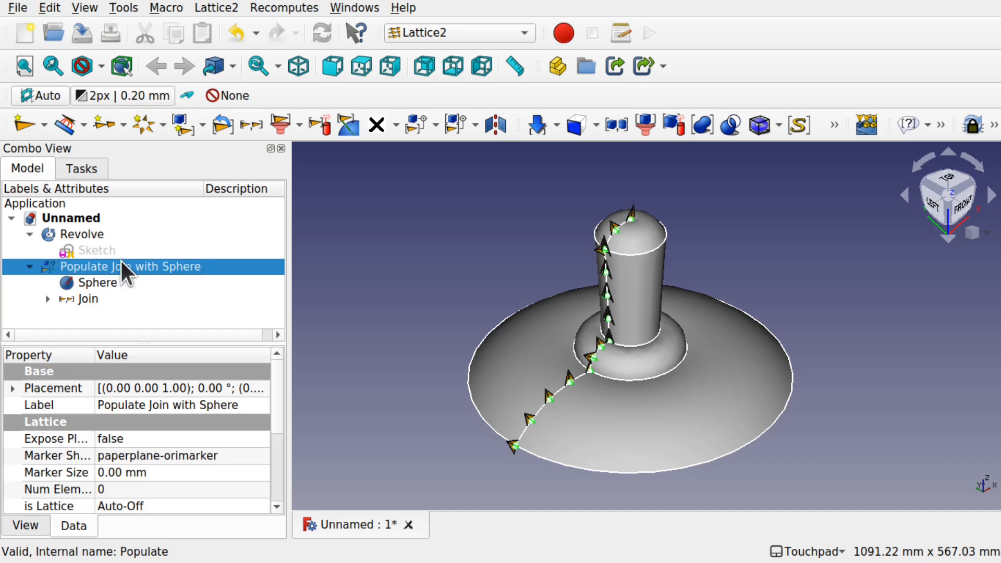
key(Delete)
click(77, 282)
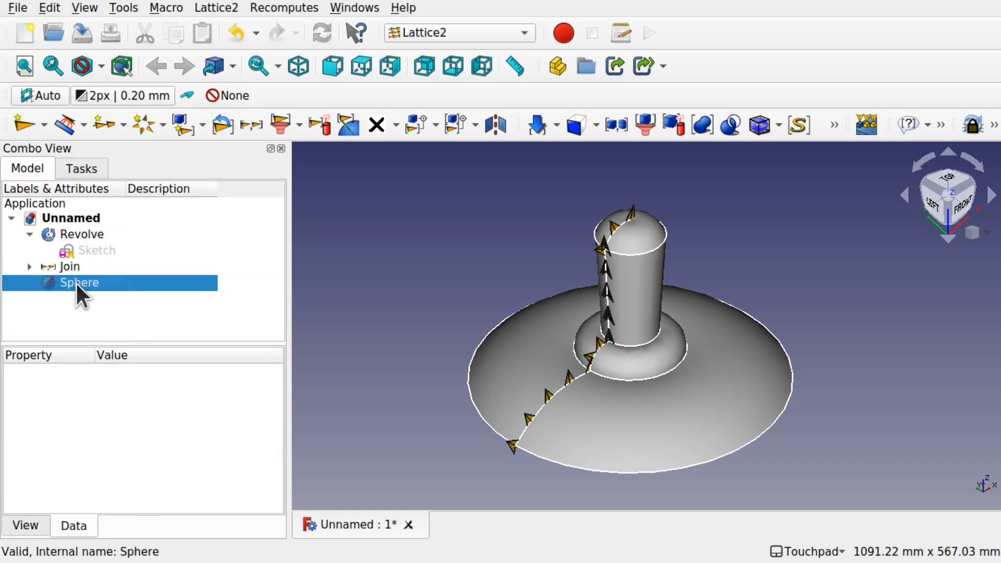
click(365, 306)
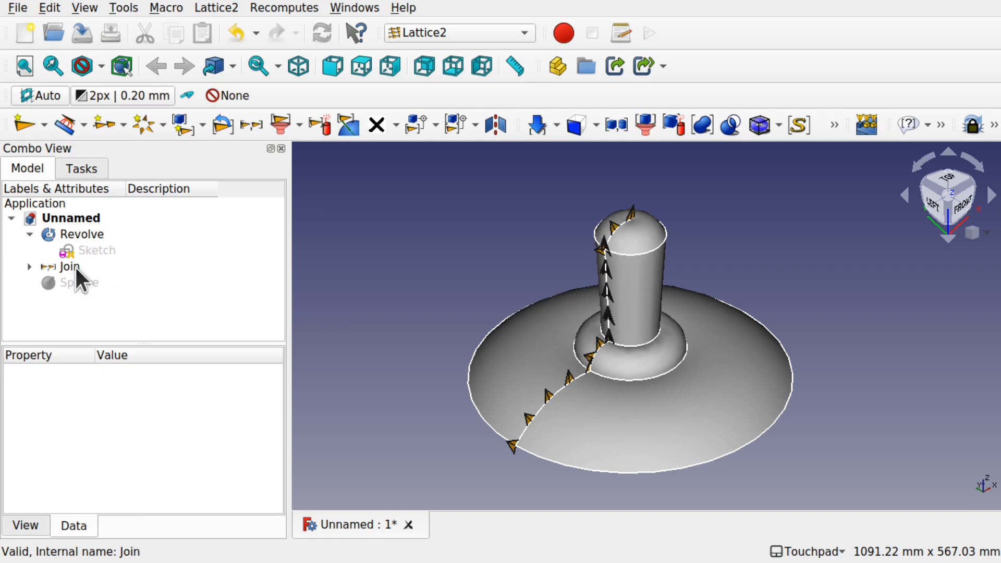
click(59, 267)
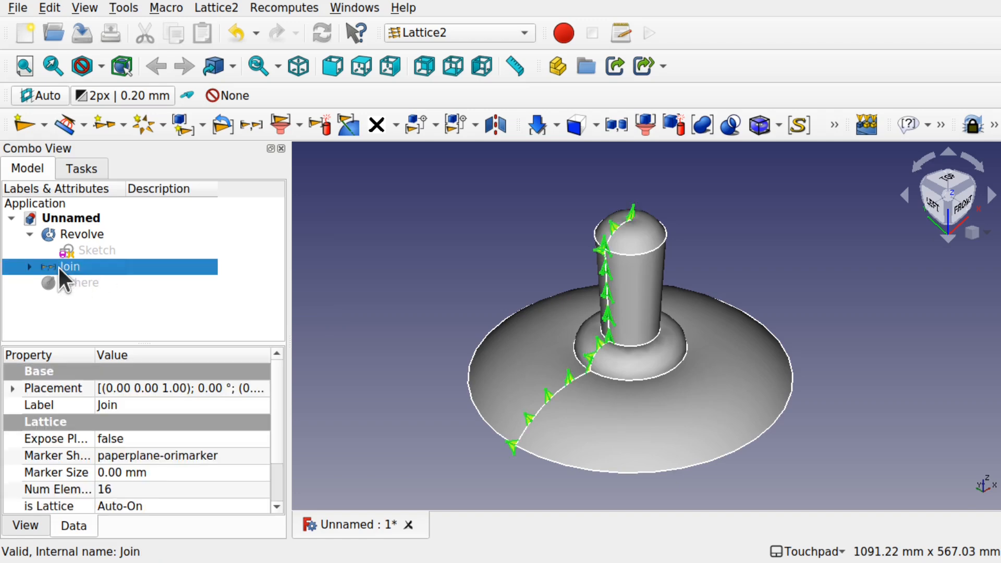
click(30, 235)
click(341, 317)
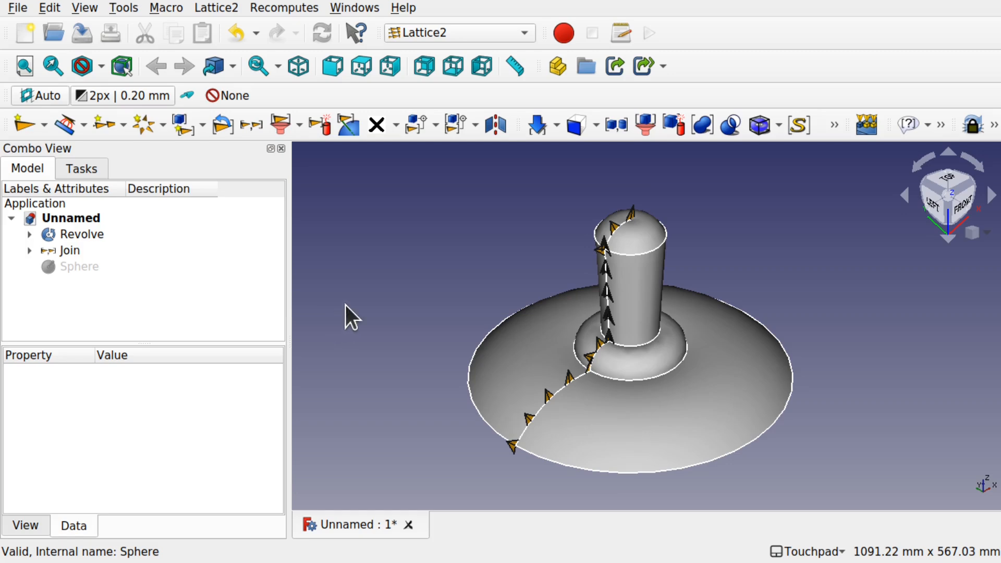
Step: Create a polar array around the circular edge where the domed cap meets the stem
click(662, 251)
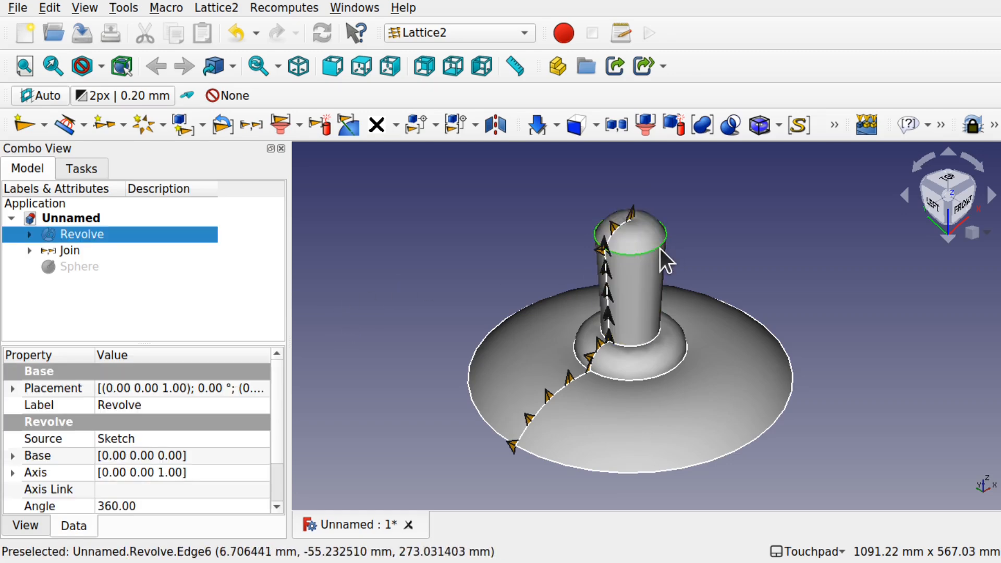
click(139, 126)
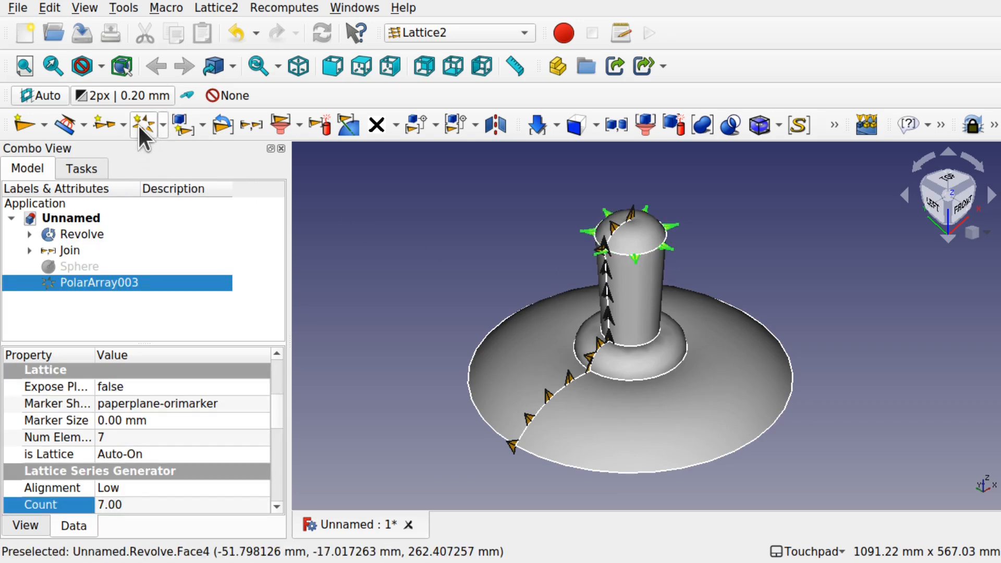
click(334, 262)
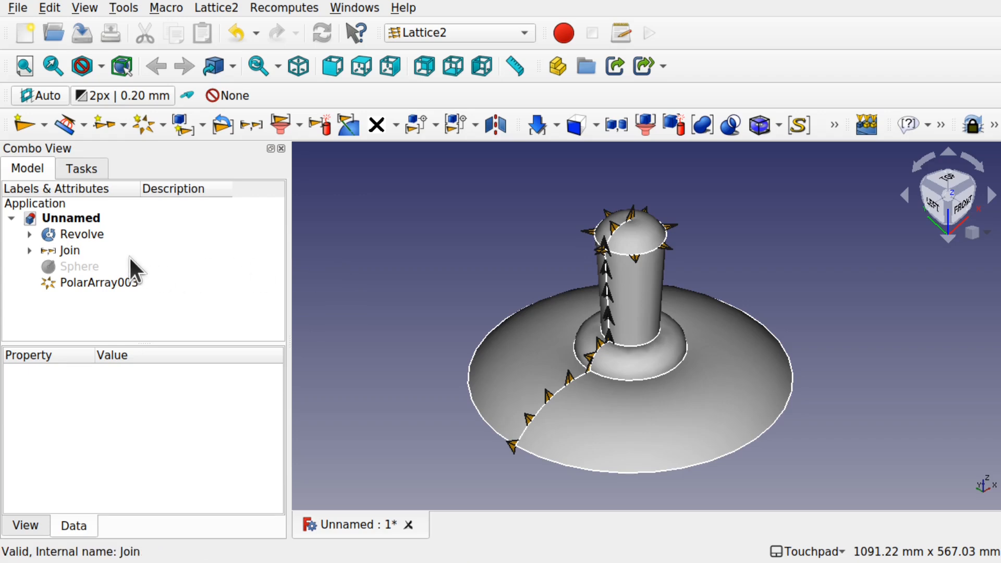
Step: Build a combined array by populating the polar array with copies of the joined array, using Populate with copies: Build Array
click(66, 255)
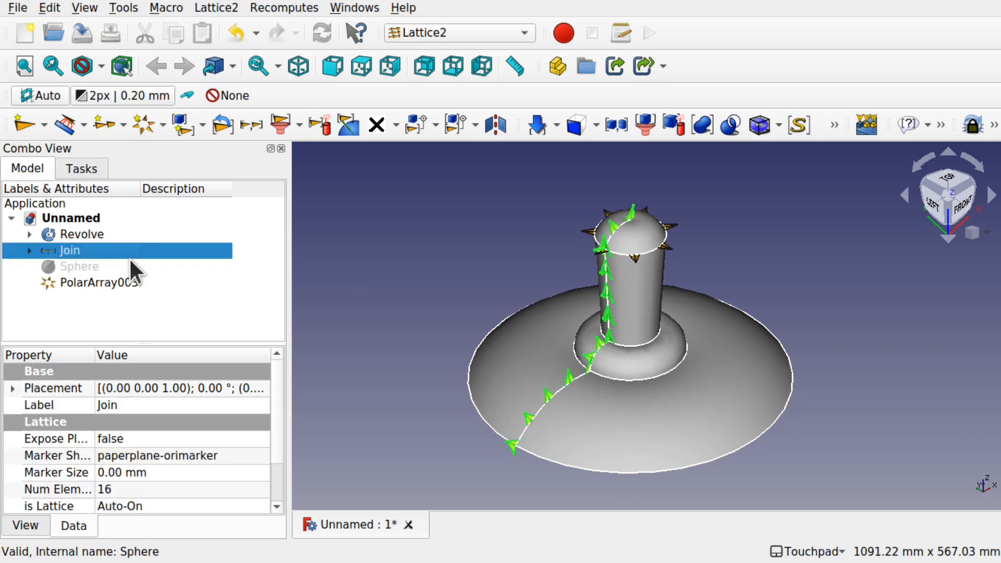
ctrl+click(105, 281)
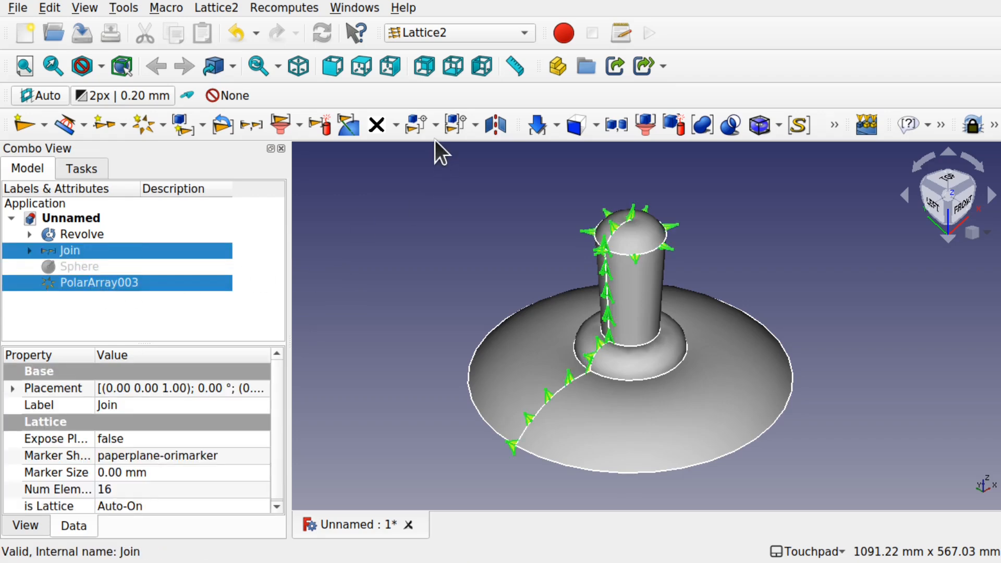
click(436, 125)
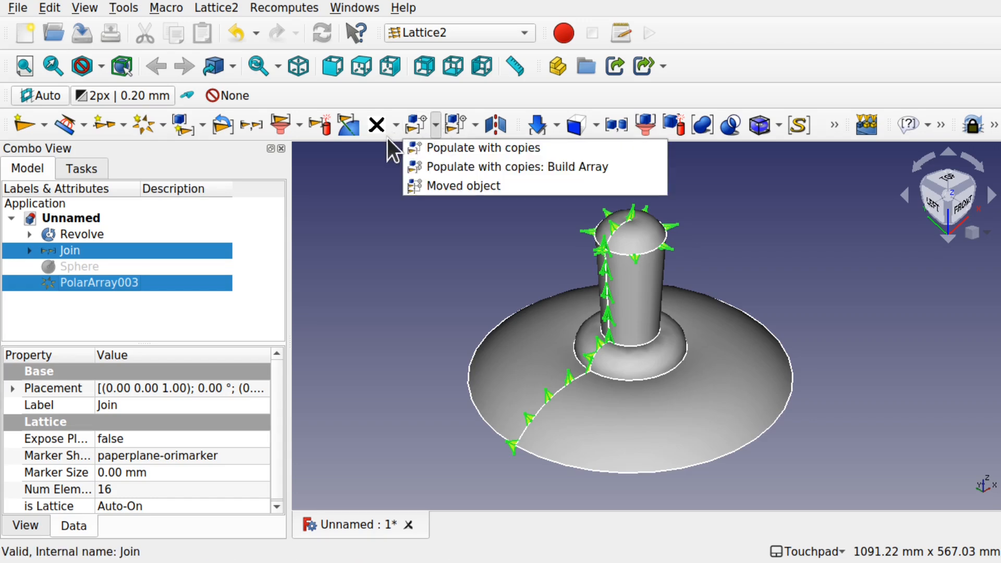
click(461, 168)
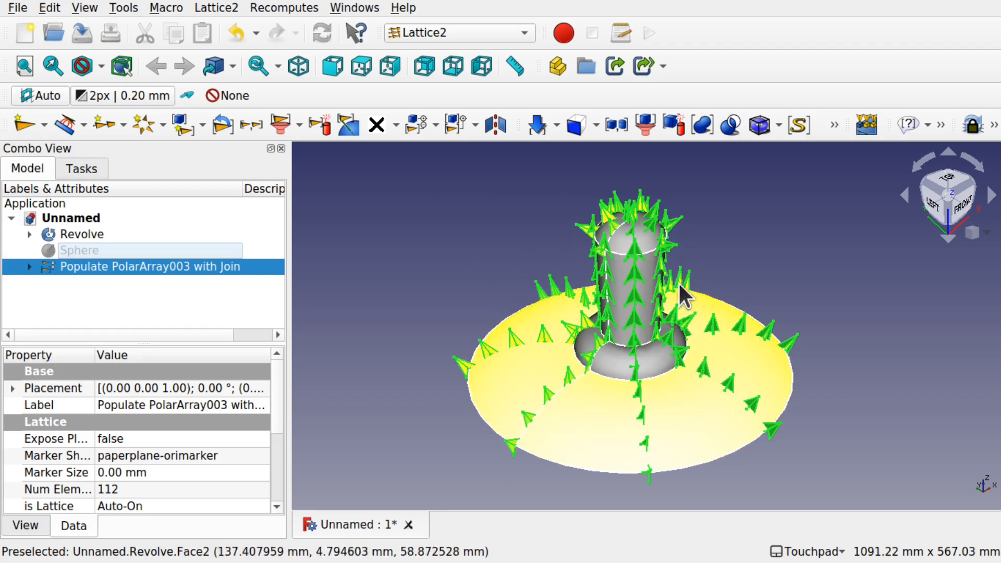
middle_drag(627, 338, 539, 328)
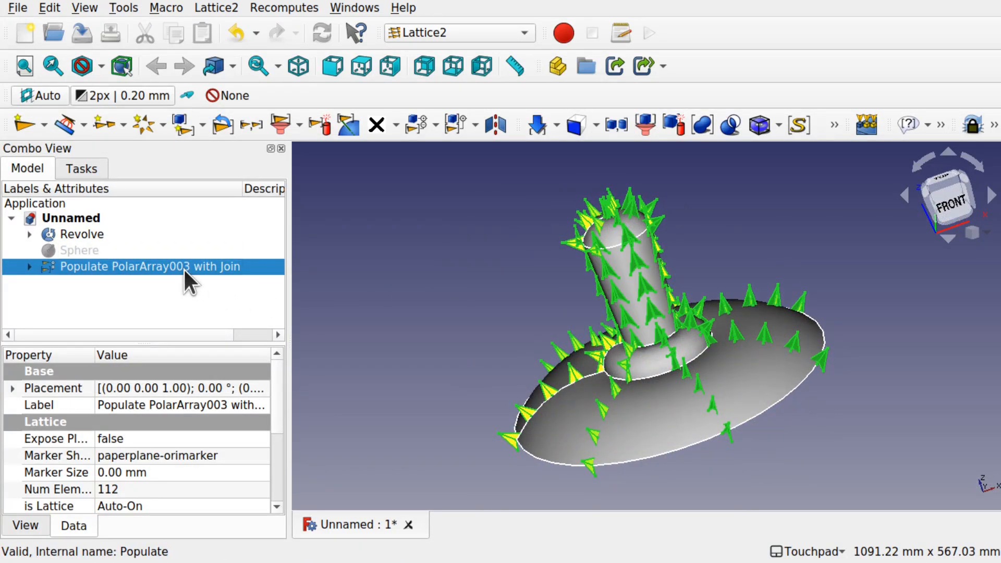
Step: Delete the combined array and the polar array around the stem, keeping the joined profile array
key(Delete)
middle_drag(525, 261, 495, 313)
click(82, 283)
key(Delete)
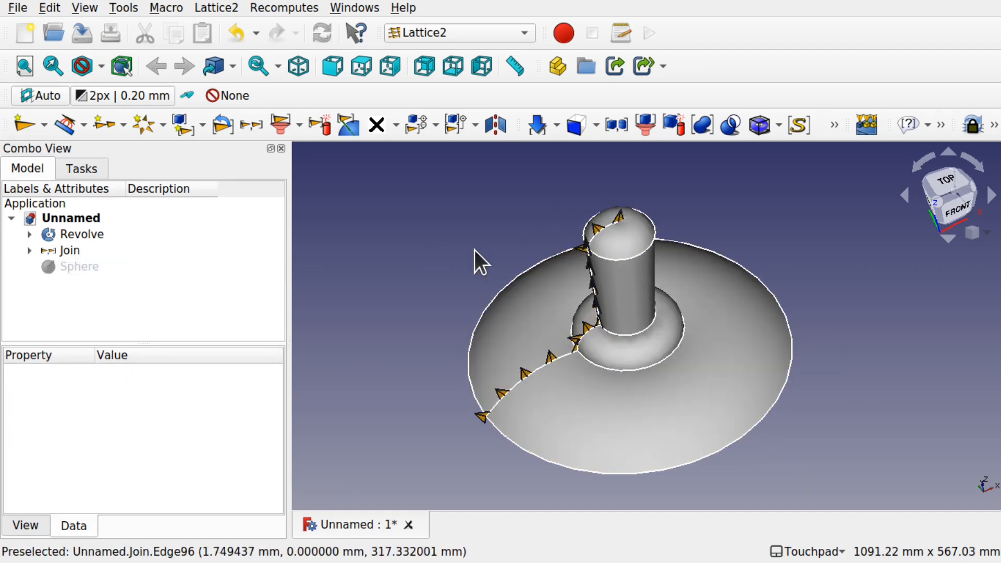
Step: Create a Span / N polar array on the circular edge where the domed cap meets the stem
click(654, 226)
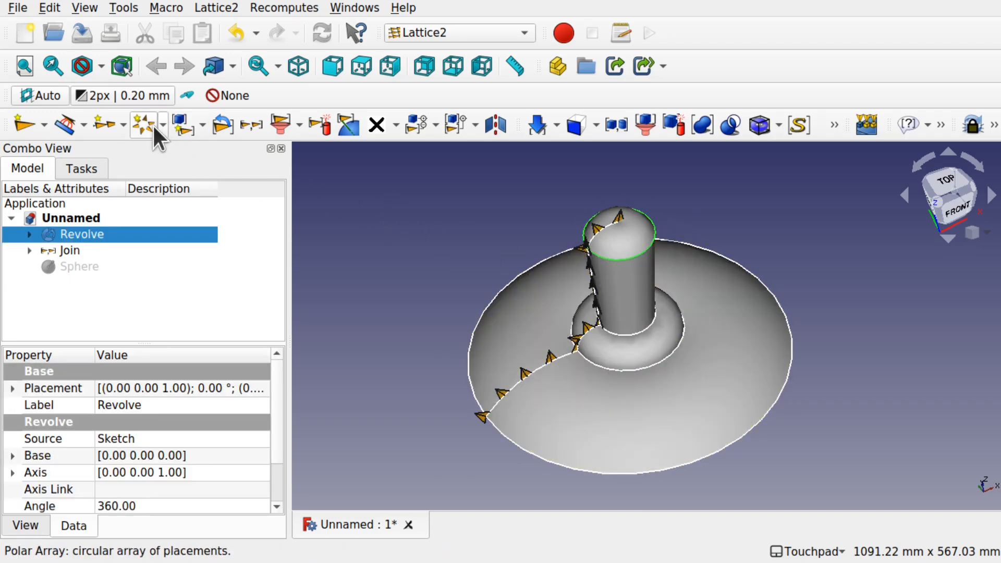
click(217, 7)
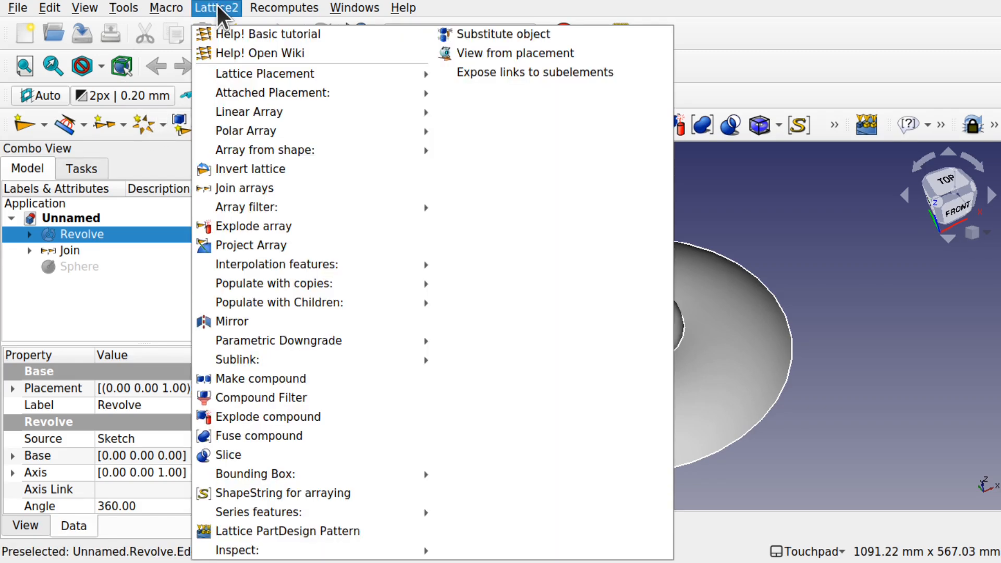
mouse_move(245, 134)
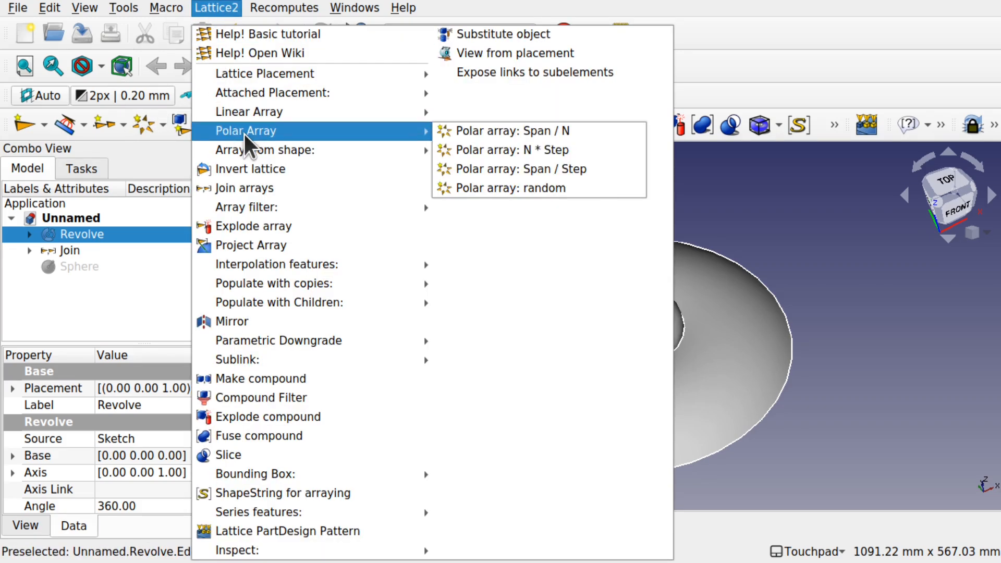
click(498, 132)
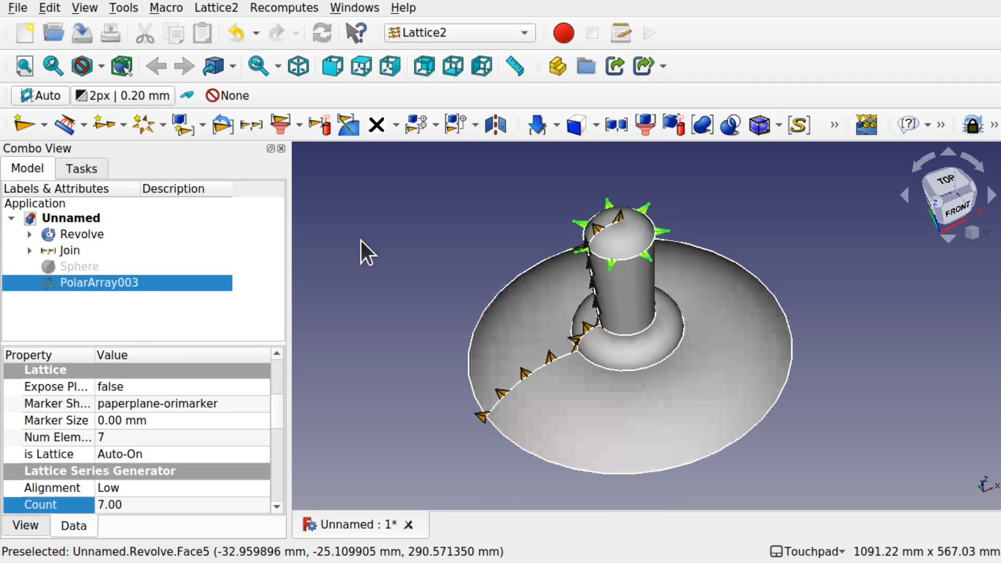
click(349, 251)
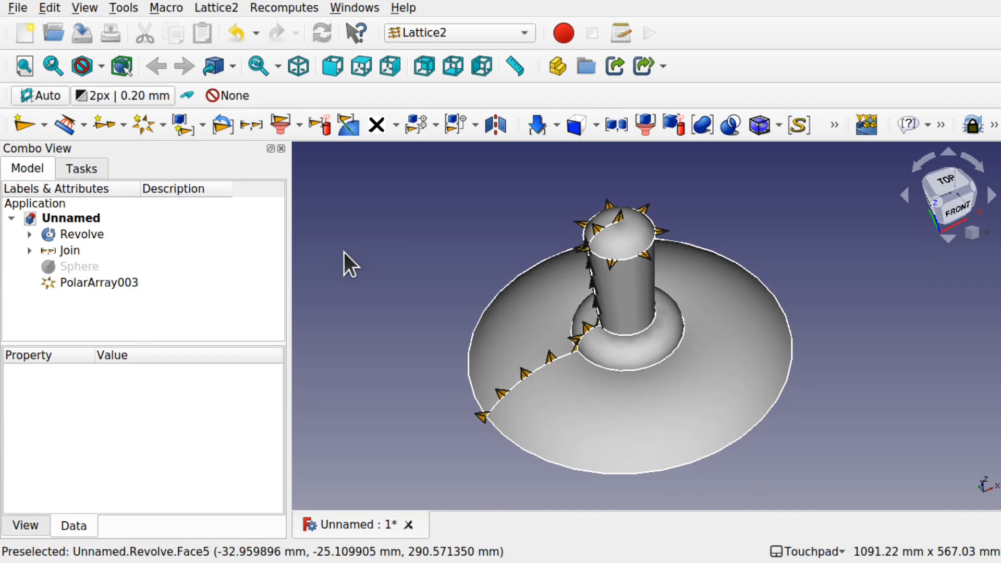
Step: Populate the new polar array with copies of the joined array, using the Build Array option
click(74, 249)
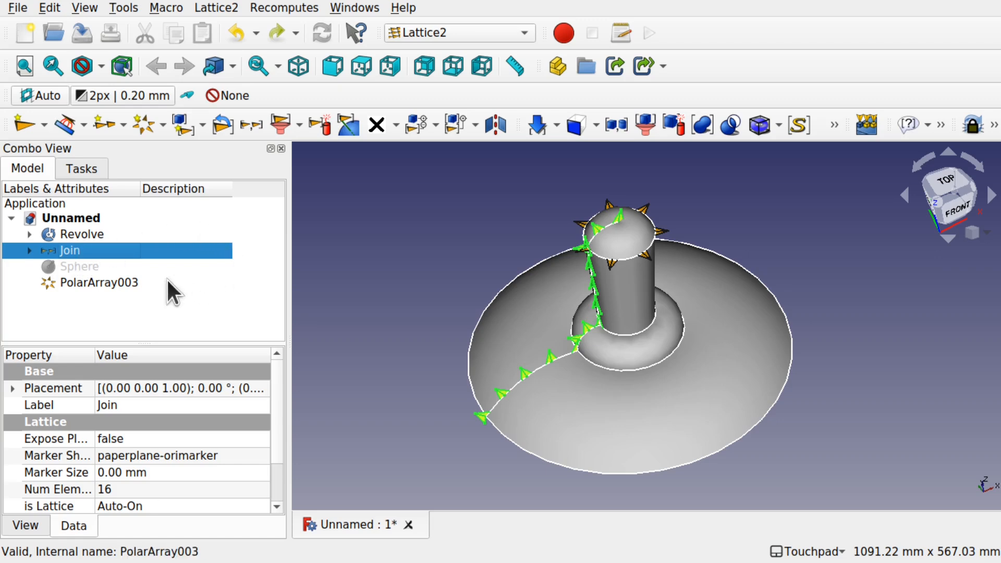
ctrl+click(118, 282)
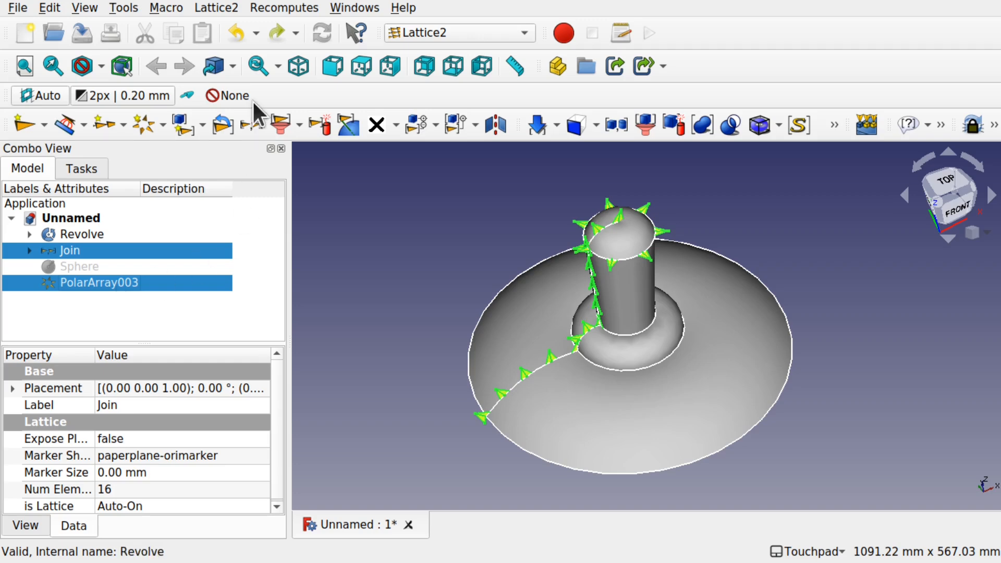
click(218, 8)
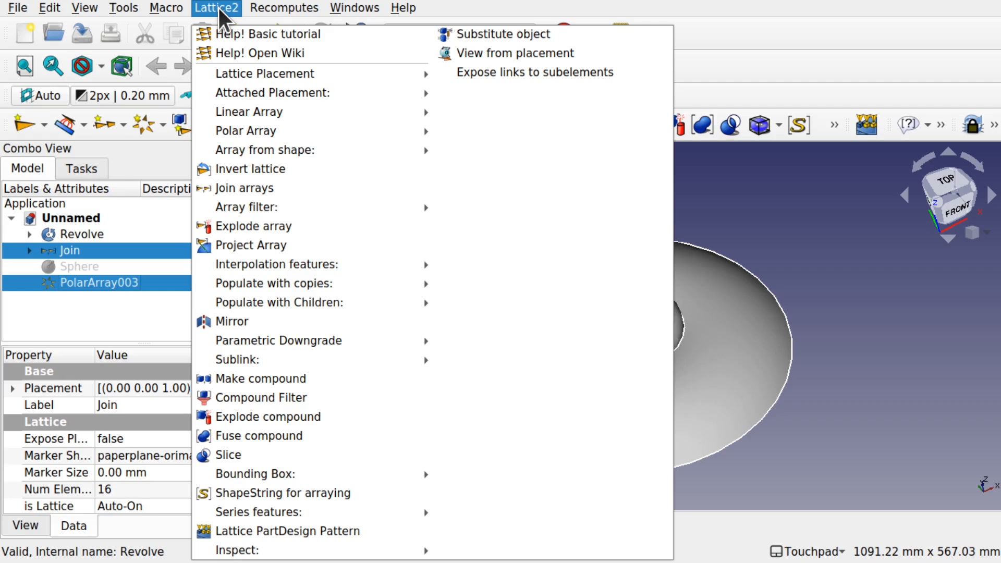
mouse_move(301, 285)
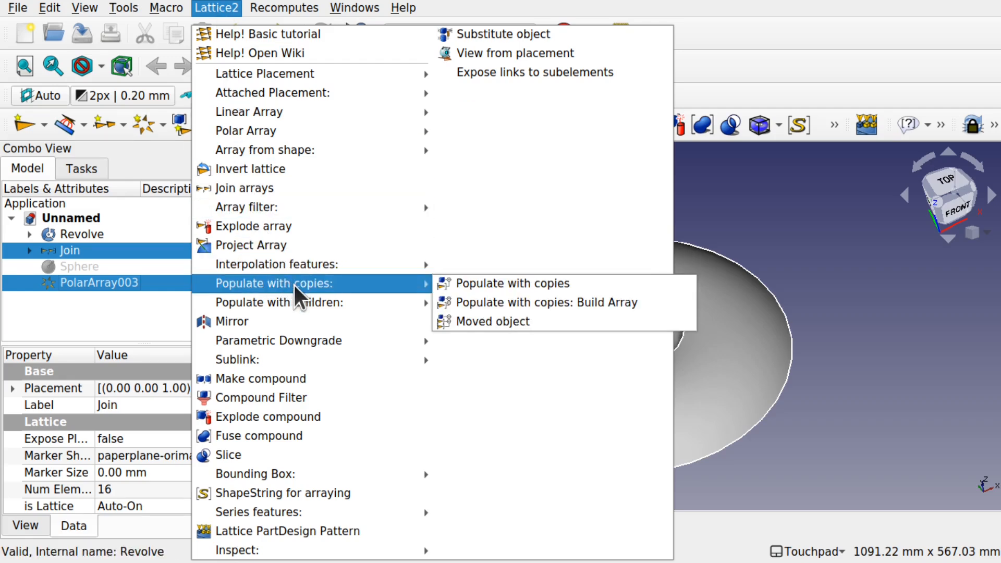
click(561, 303)
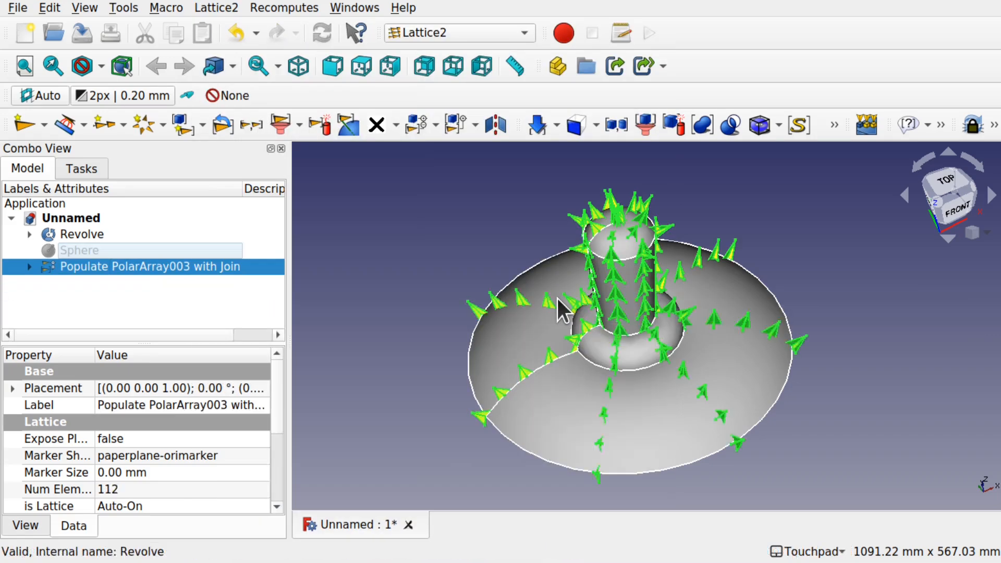
click(405, 416)
alt+drag(404, 415, 455, 417)
Step: Populate the combined array with copies of the sphere across the whole revolved body
click(86, 251)
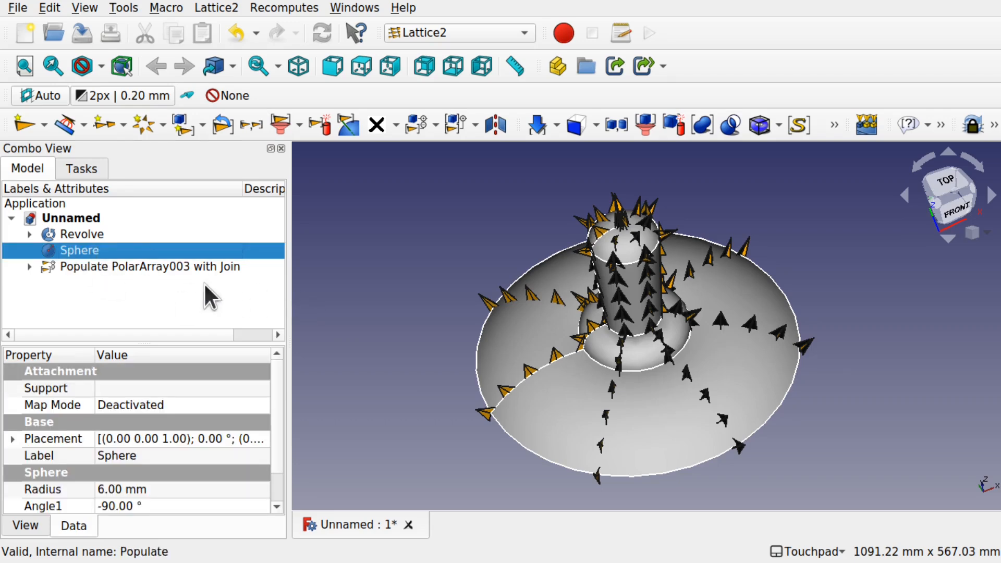
alt+drag(529, 437, 677, 292)
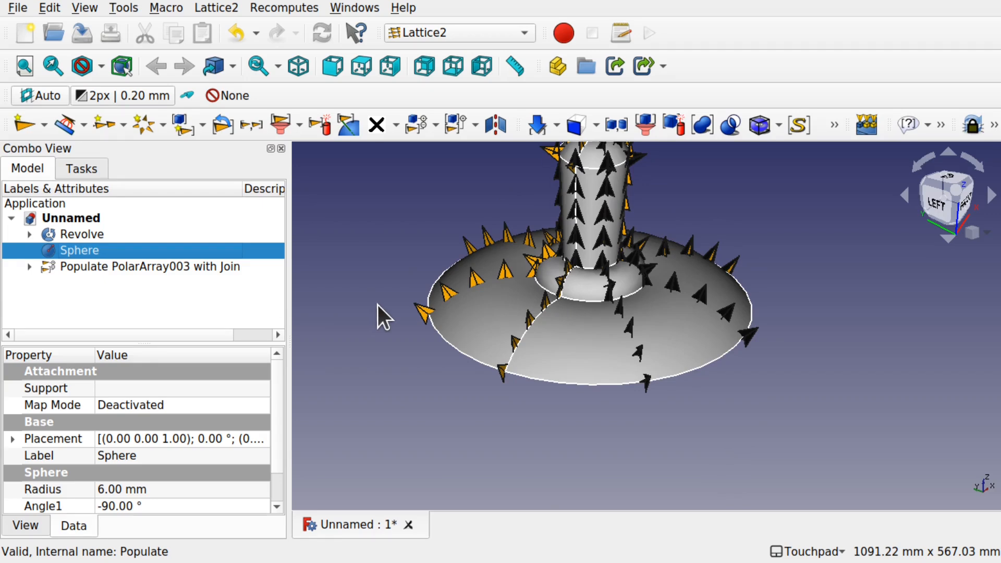
shift+drag(376, 304, 375, 350)
ctrl+click(137, 264)
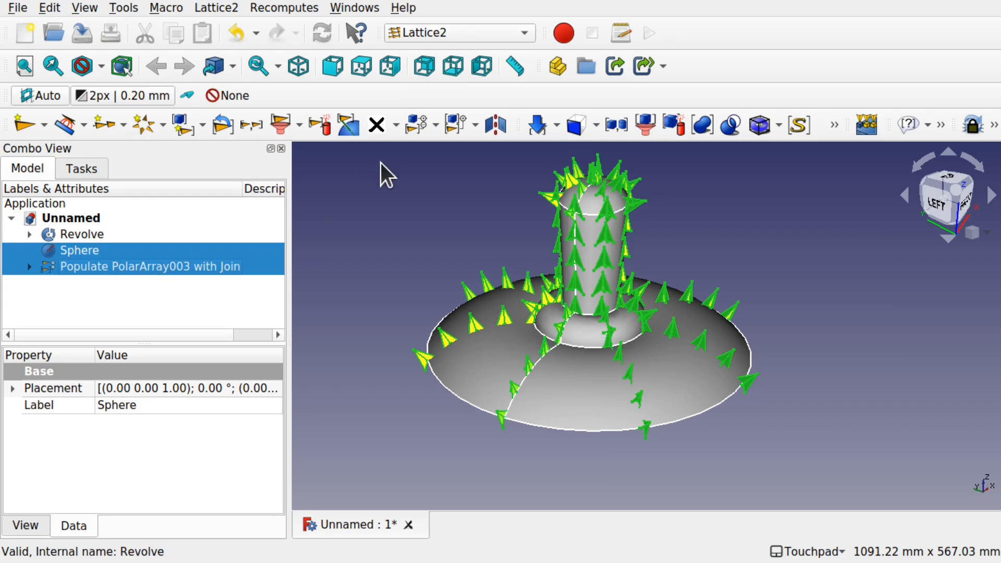
click(435, 127)
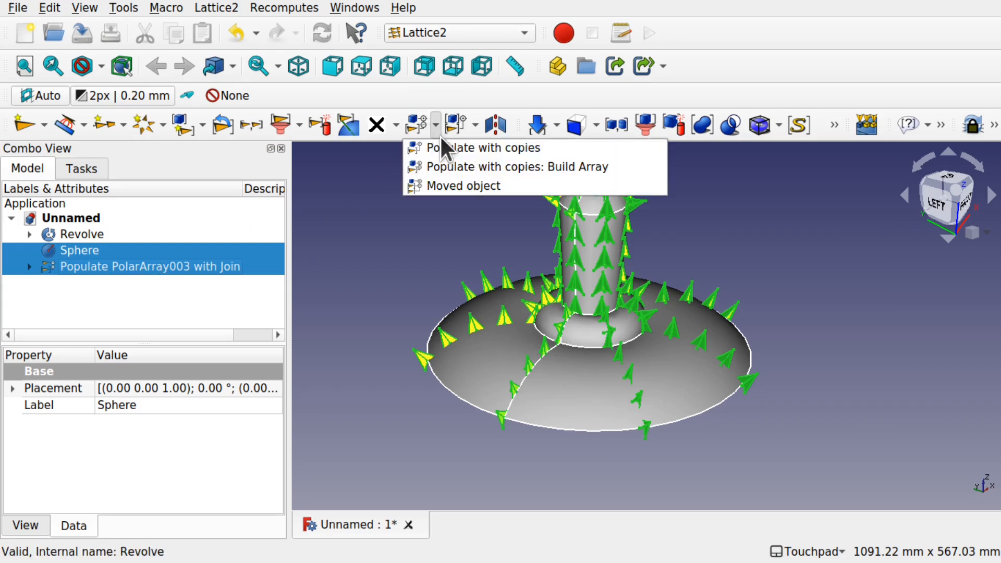
click(230, 9)
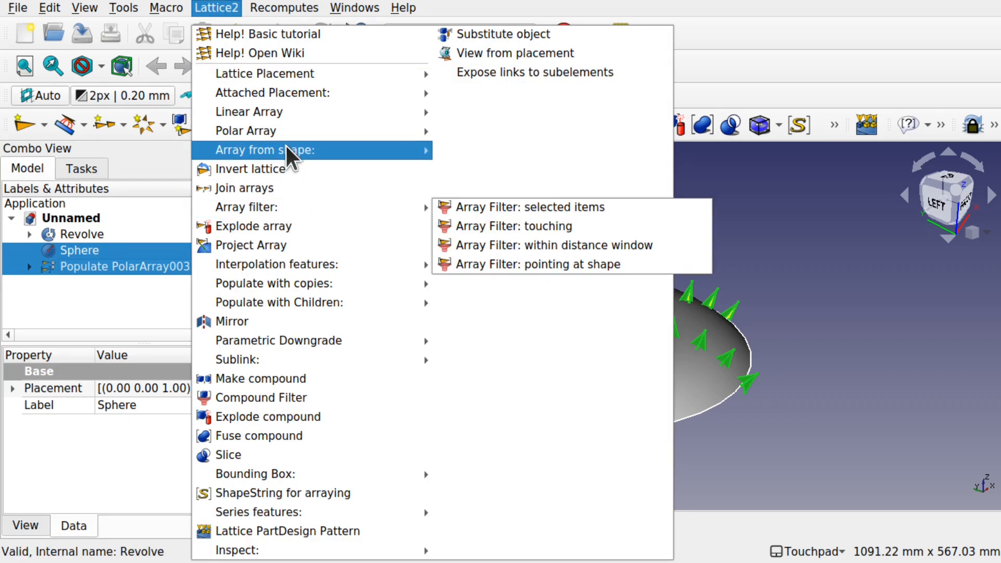
mouse_move(302, 284)
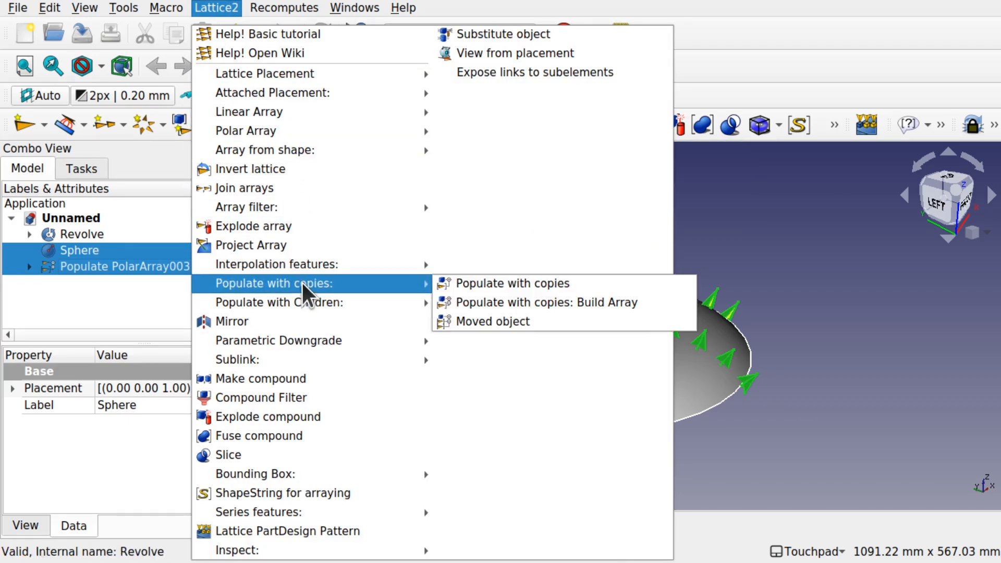
click(476, 284)
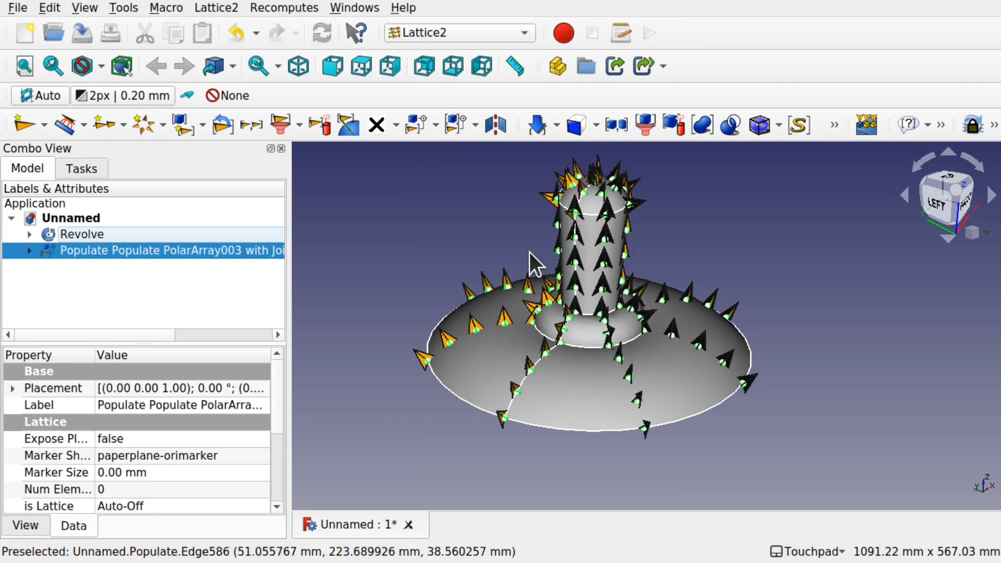
shift+drag(616, 281, 667, 292)
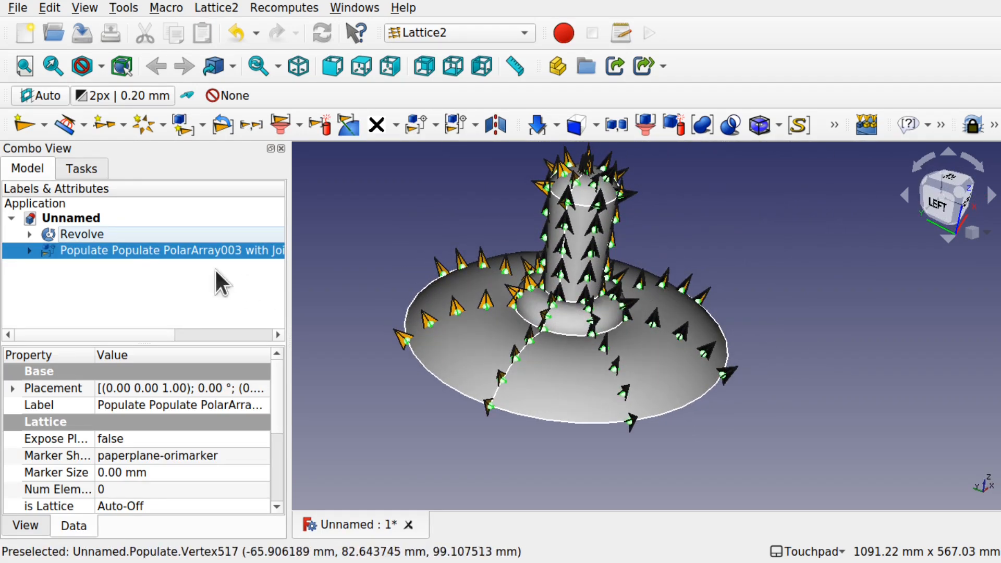
Step: Hide the combined array's placement markers and expand its entry in the model tree
click(29, 250)
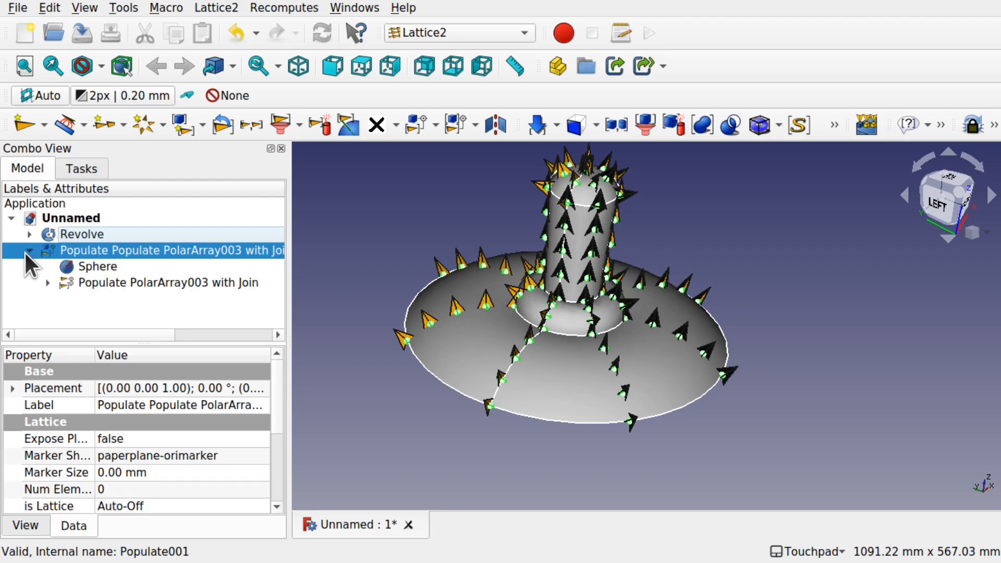
click(107, 280)
click(46, 282)
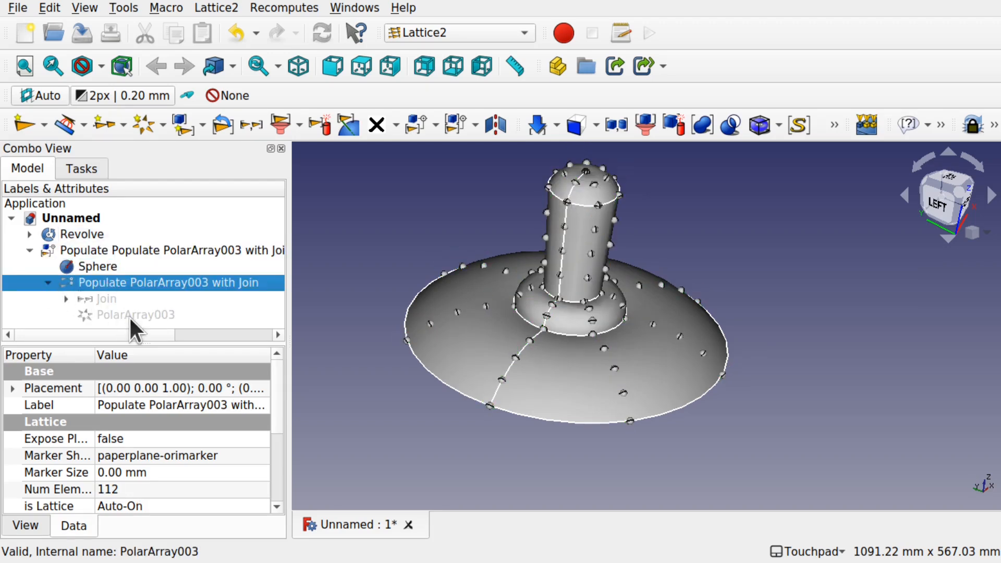
Step: Set the polar array's count to 10 so the sphere rows repeat ten times around the axis
click(130, 315)
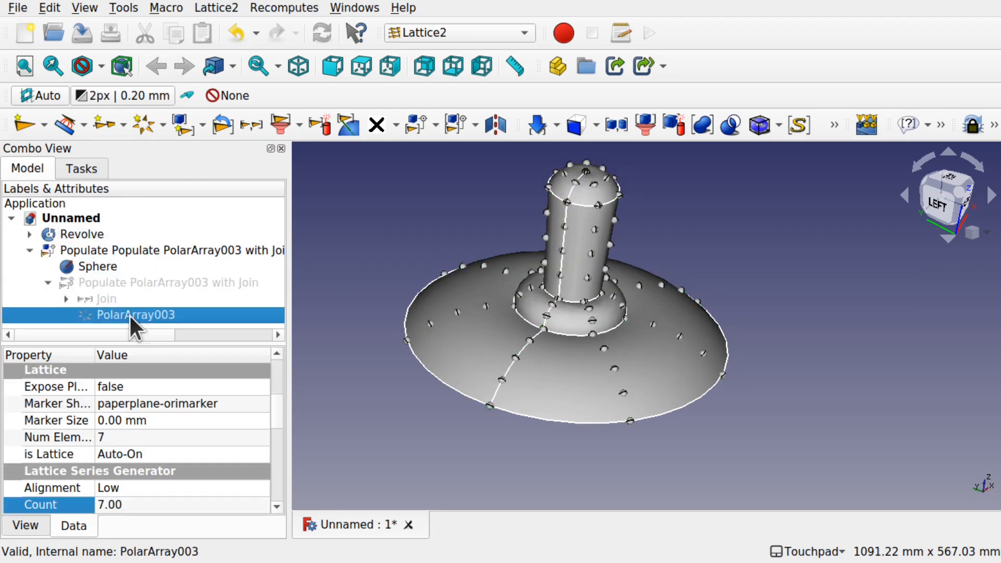
click(165, 501)
text(10)
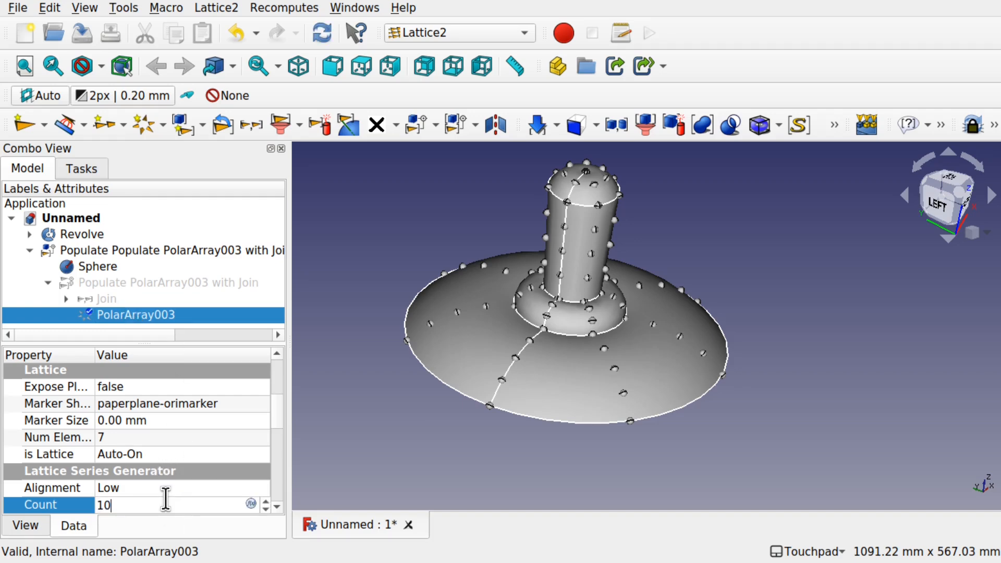
key(Return)
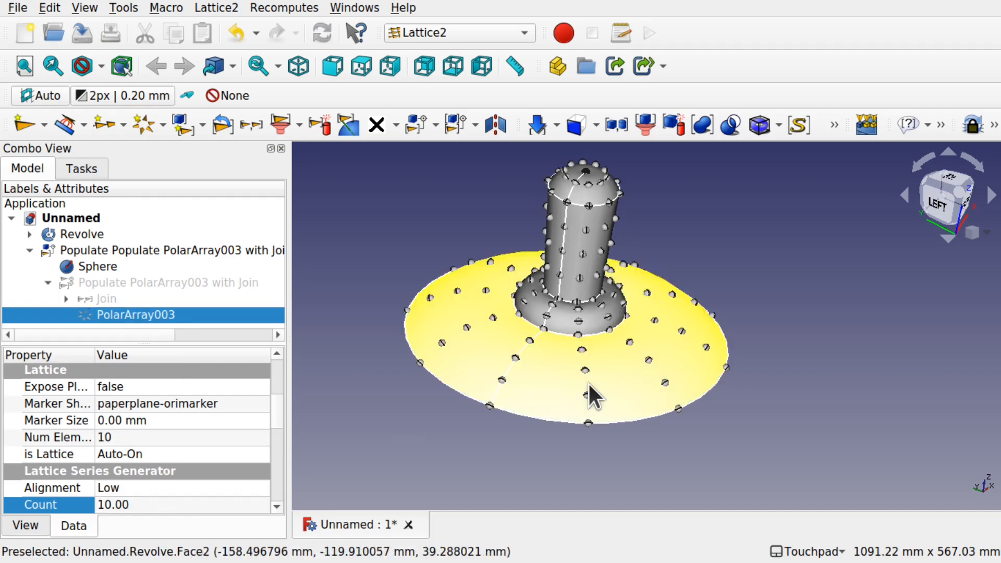
click(761, 250)
Step: Switch to the Part workbench and fuse the populated sphere copies into a single union
click(425, 30)
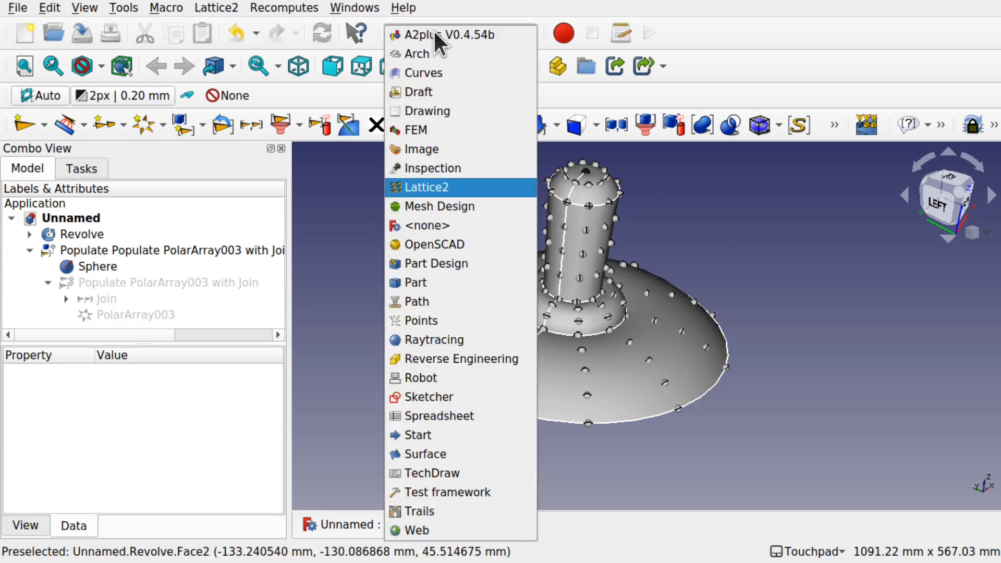
click(433, 283)
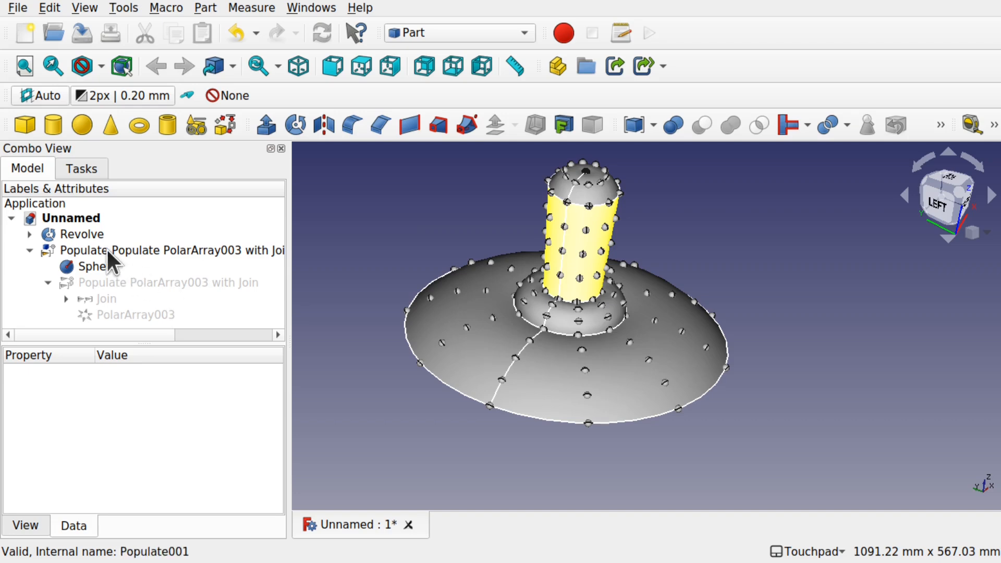
click(167, 249)
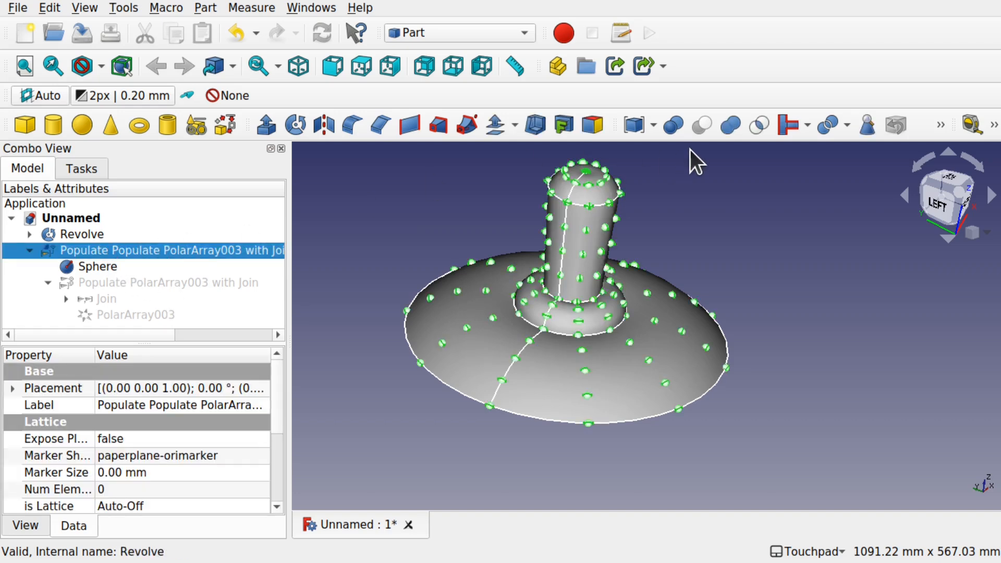
click(729, 127)
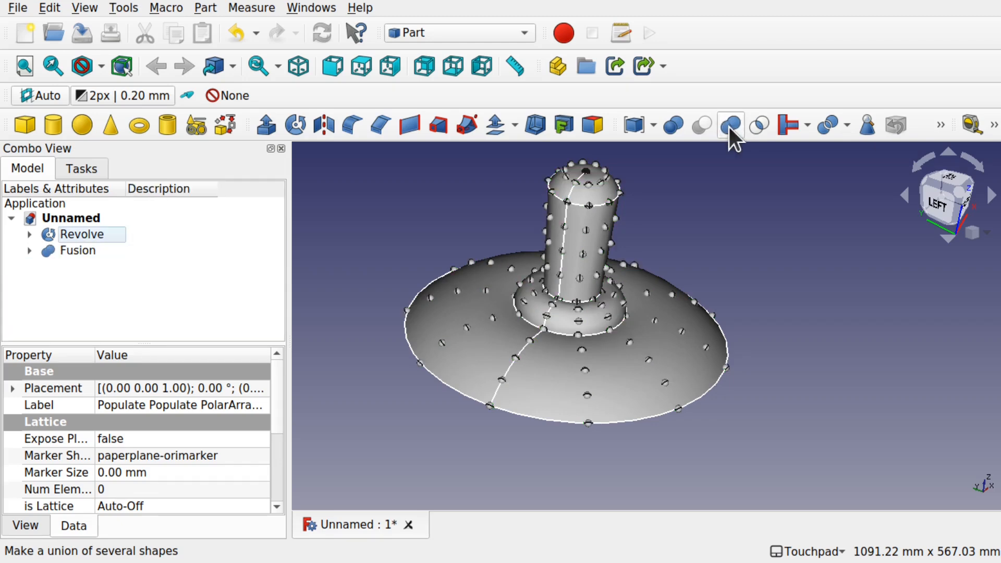
Step: Export the revolved body together with the fused spheres as an STL mesh named lamp.stl
click(62, 251)
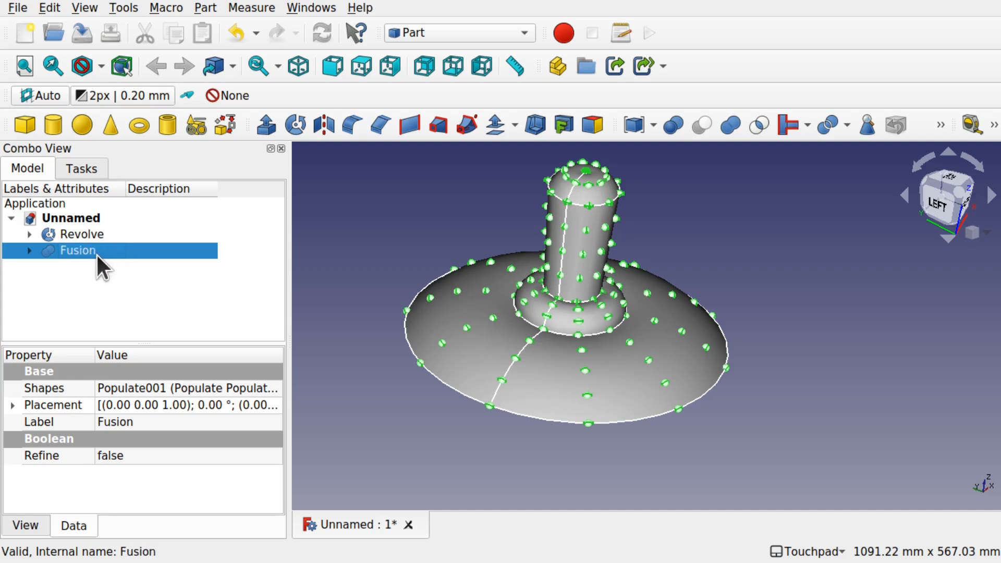
click(102, 270)
click(80, 249)
click(83, 236)
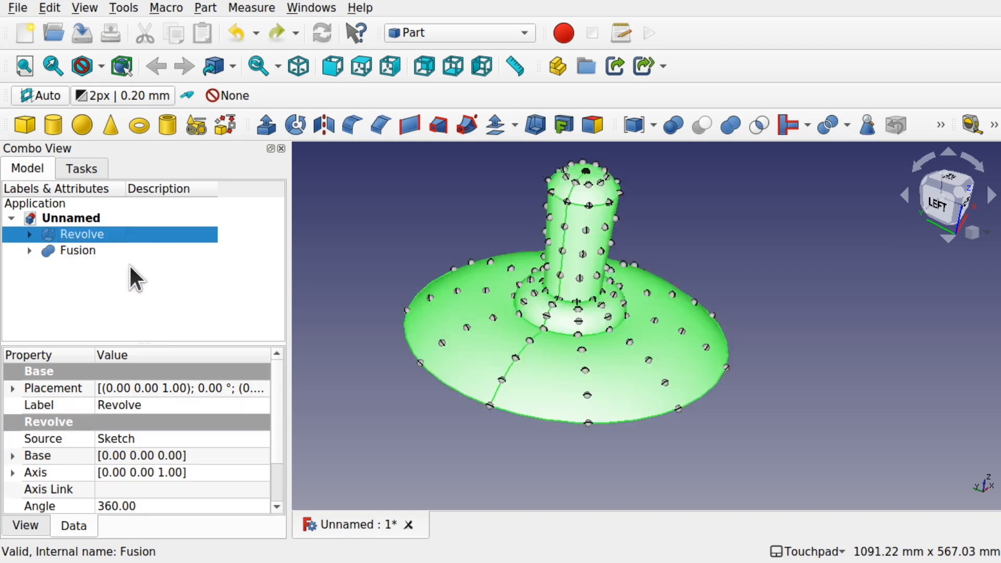
click(129, 264)
click(81, 234)
ctrl+click(80, 249)
click(11, 10)
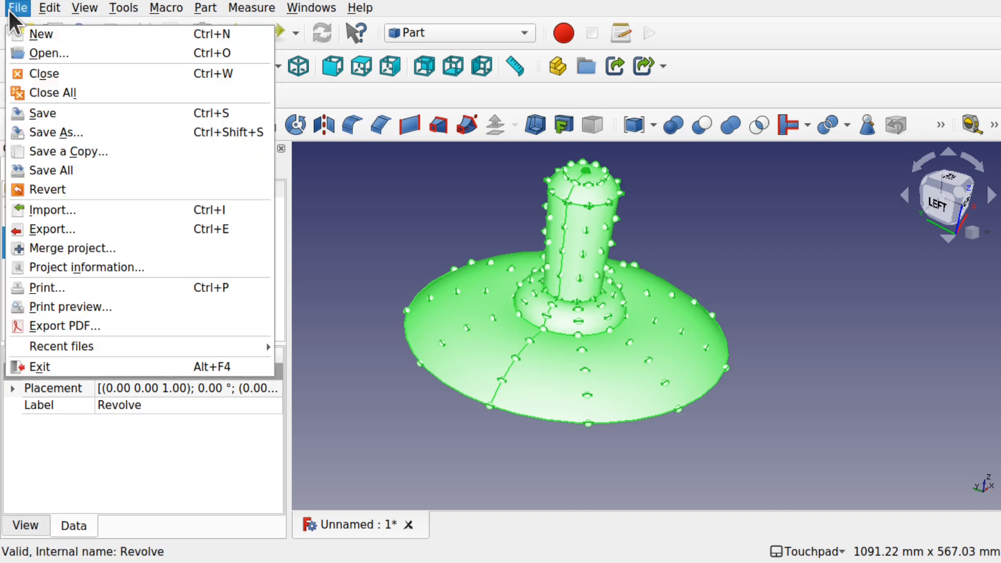
click(103, 229)
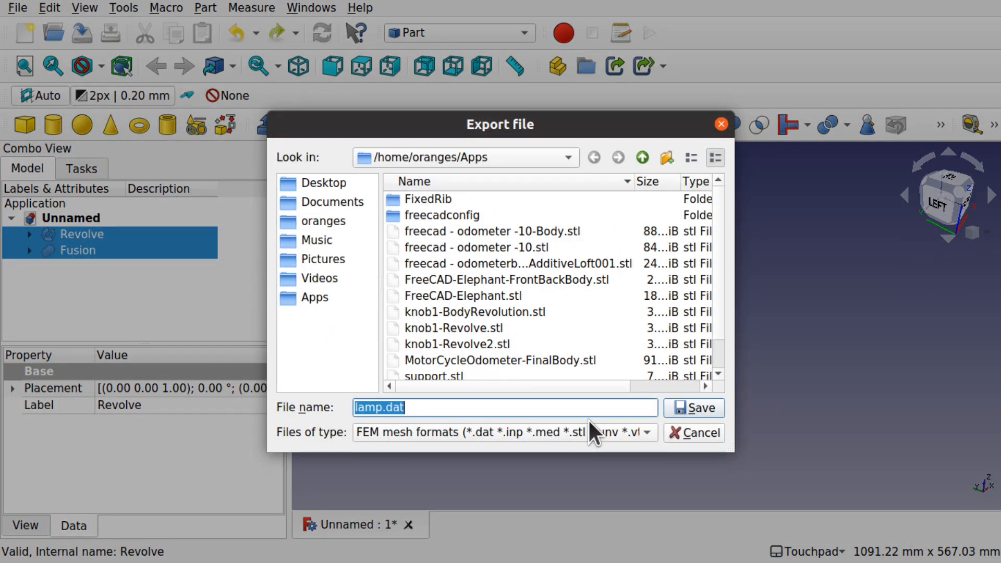
click(597, 431)
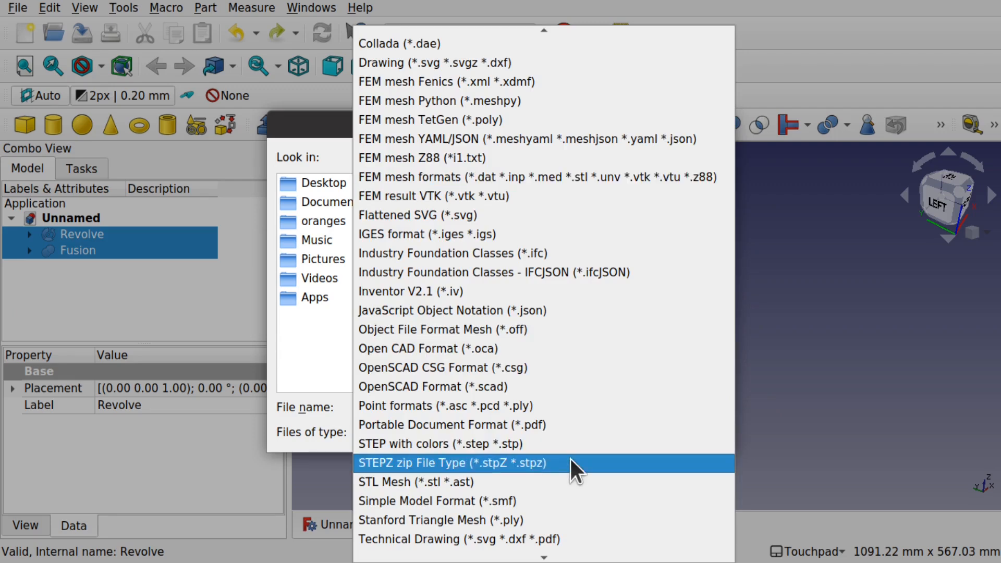
click(551, 481)
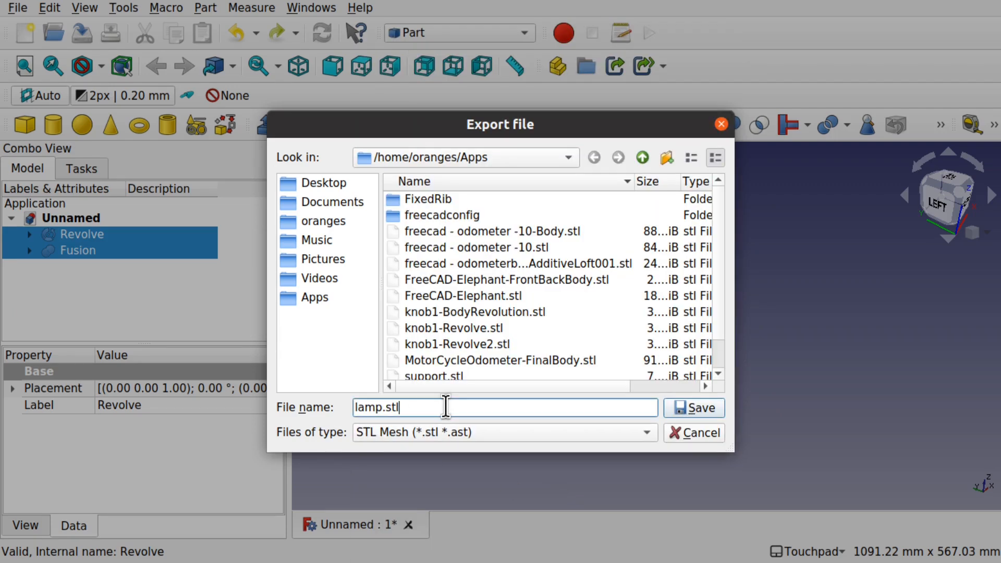
click(687, 406)
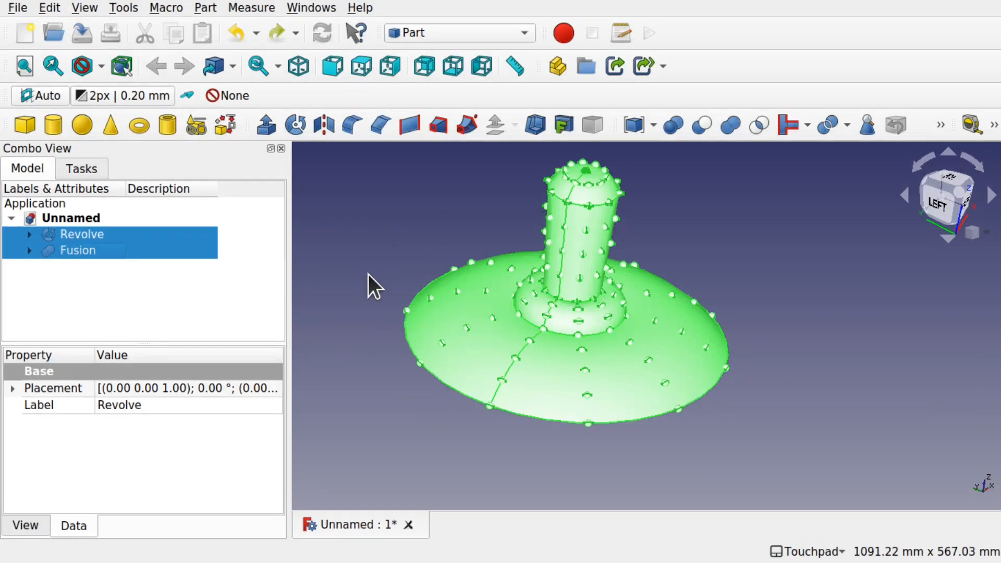
Step: Import the lamp.stl mesh file back into the current document
click(17, 7)
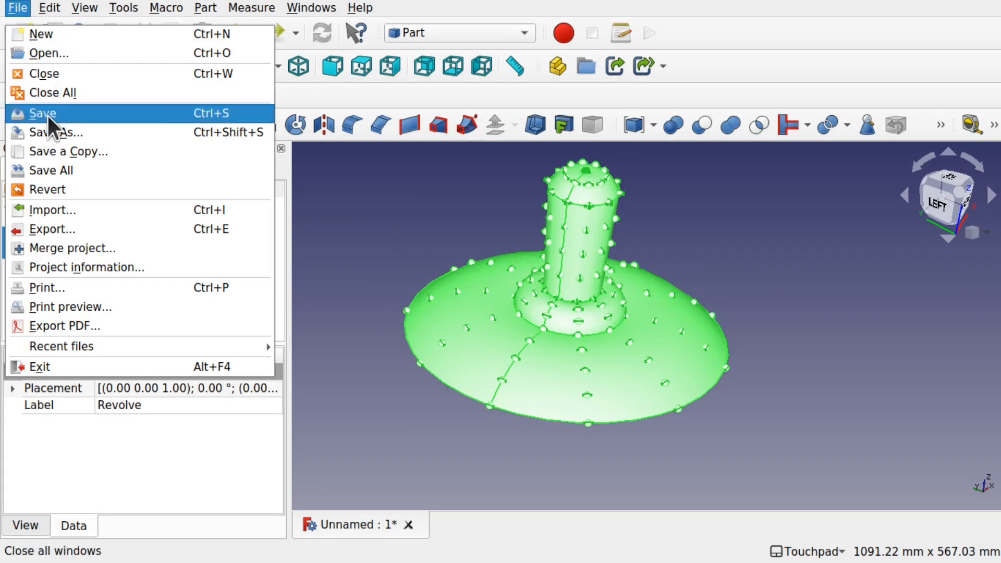
click(105, 208)
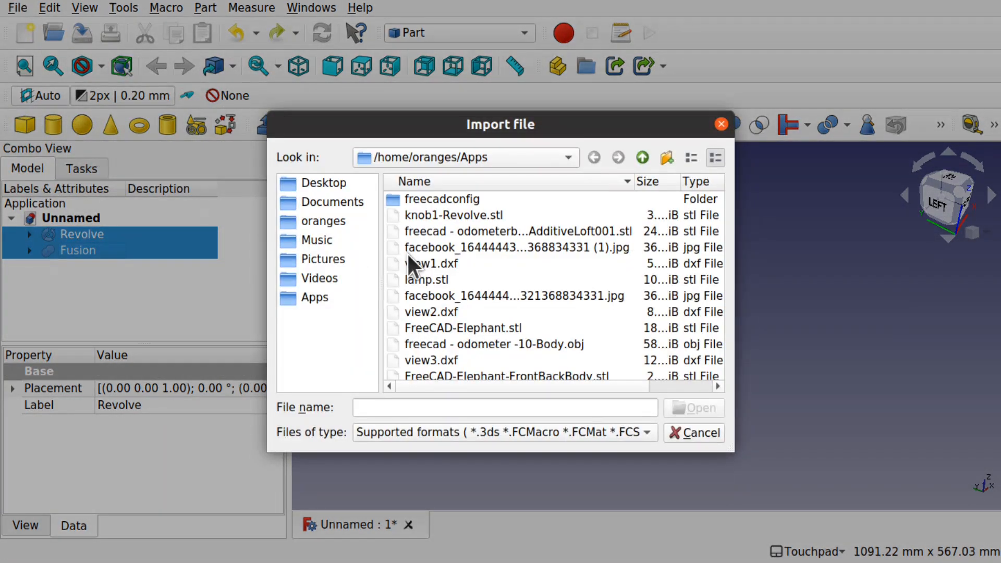
click(518, 179)
click(433, 313)
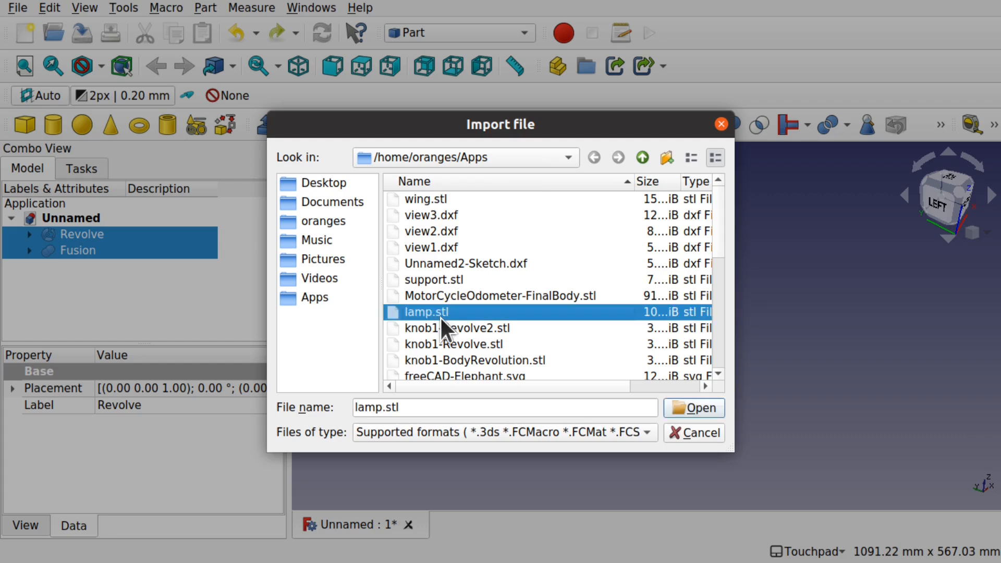
click(689, 405)
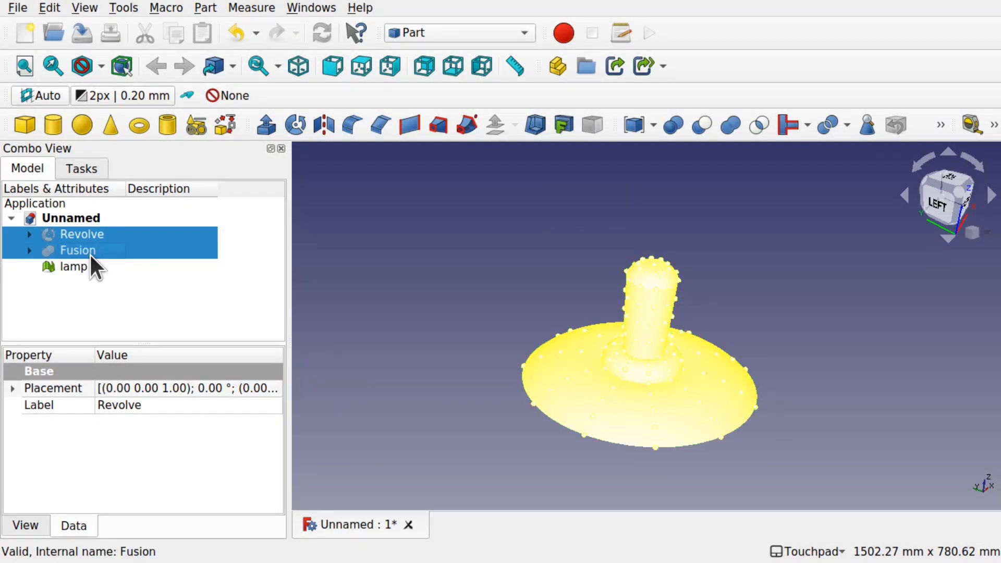
Step: Hide the original Revolve and Fusion objects and examine the spheres on the imported lamp mesh up close
click(533, 448)
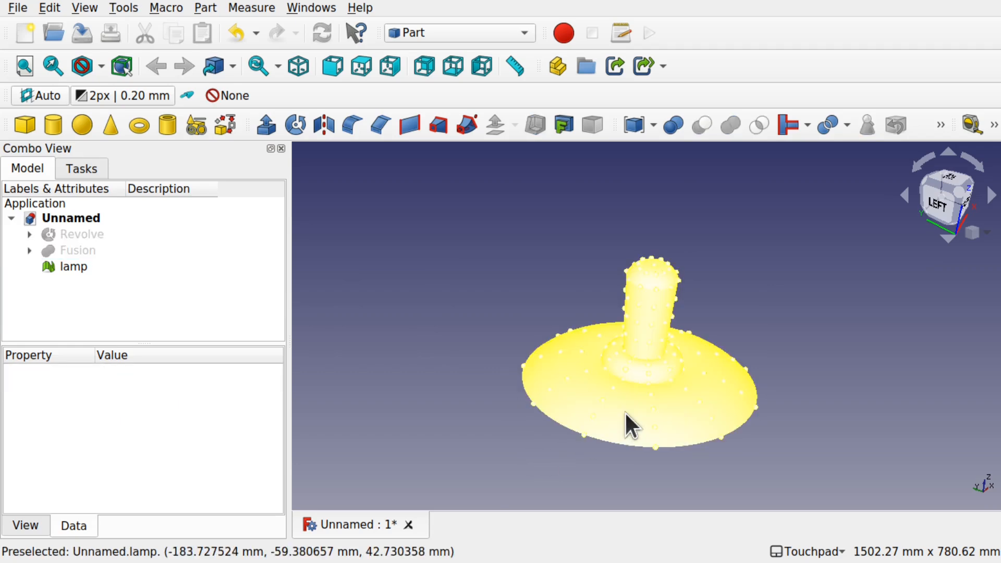
alt+drag(625, 411, 675, 402)
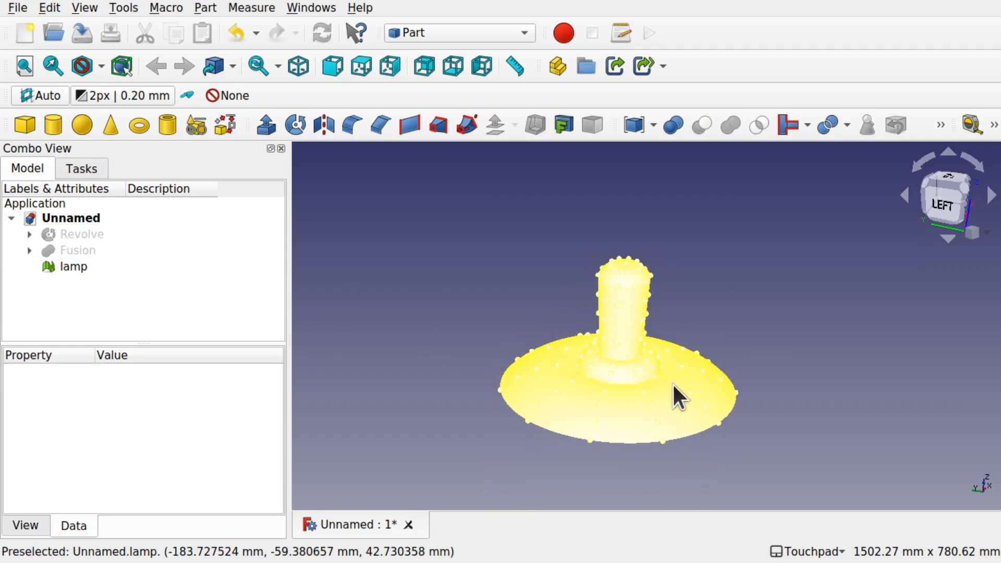
scroll(673, 394, up, 5)
scroll(671, 380, up, 2)
mouse_move(577, 353)
alt+mouse_down()
mouse_move(492, 277)
mouse_move(485, 369)
mouse_move(576, 357)
alt+mouse_up()
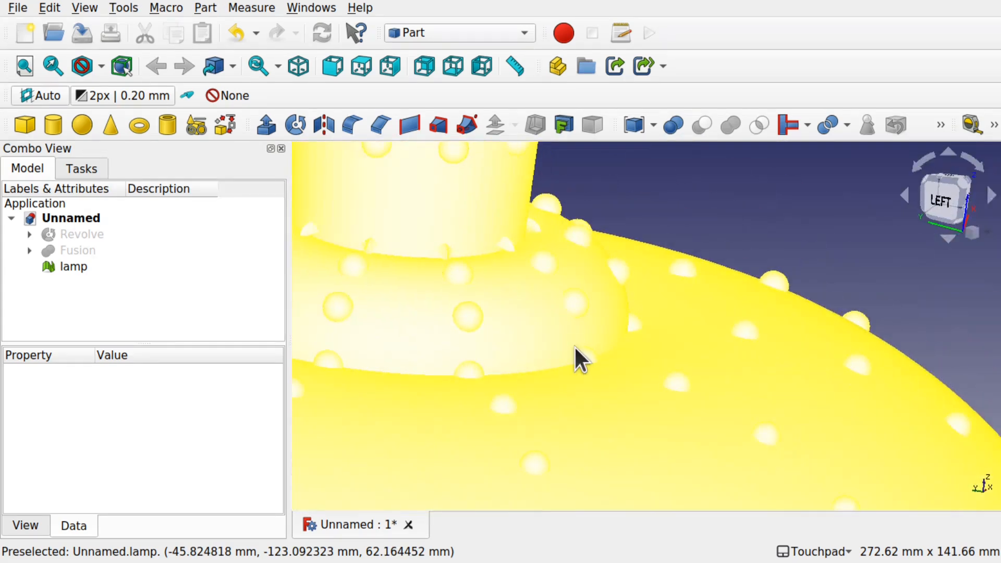
scroll(575, 349, down, 4)
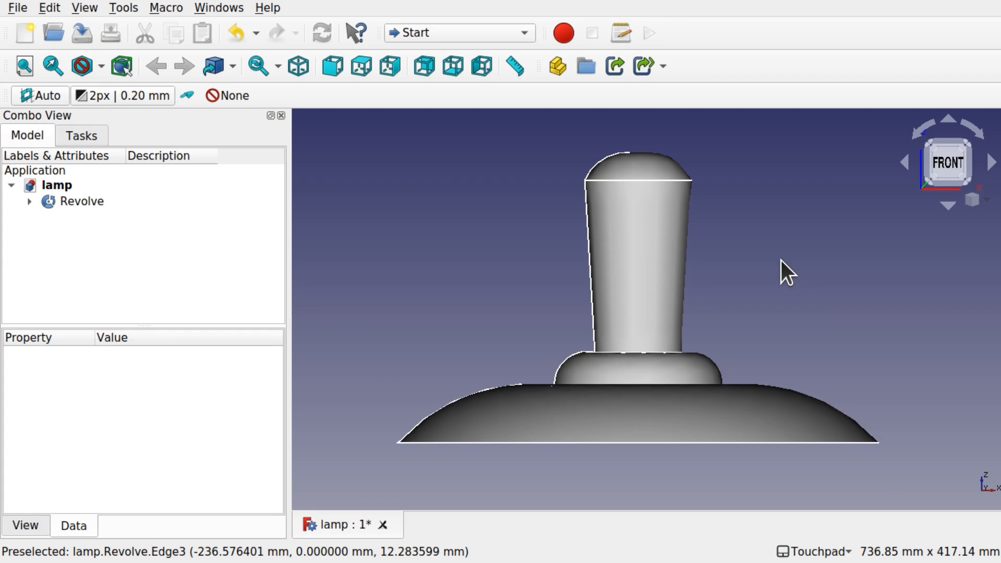
click(30, 201)
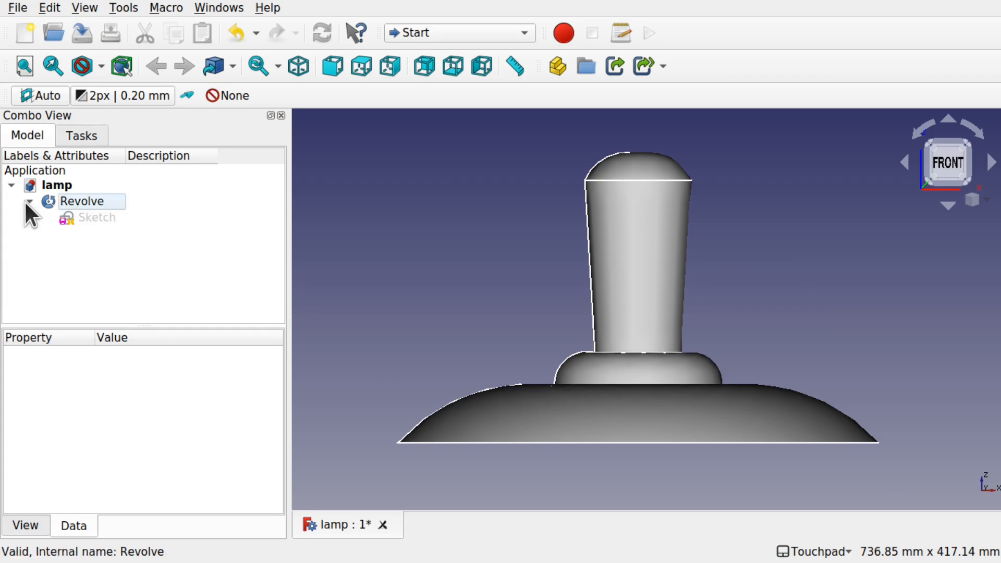
double_click(82, 214)
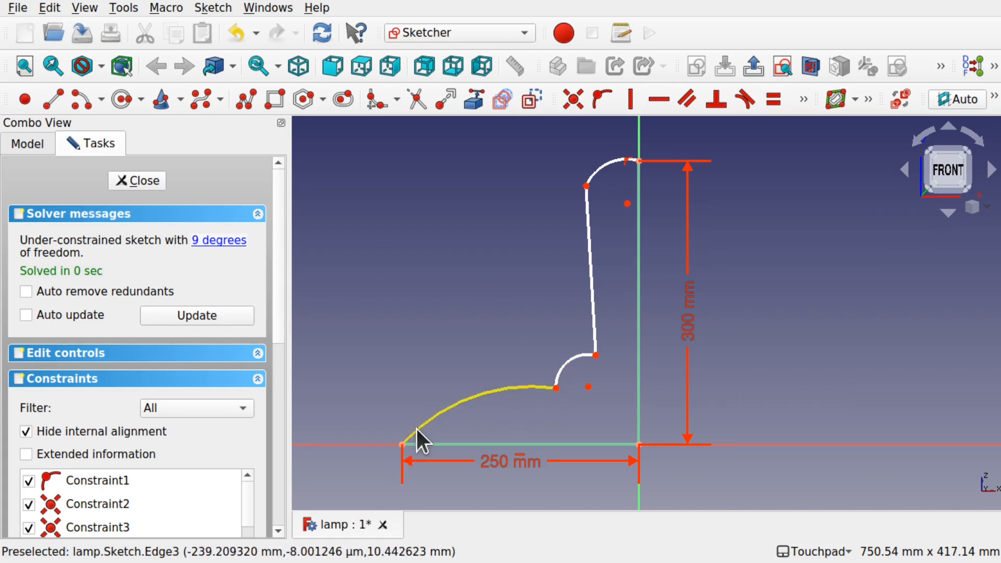
click(471, 400)
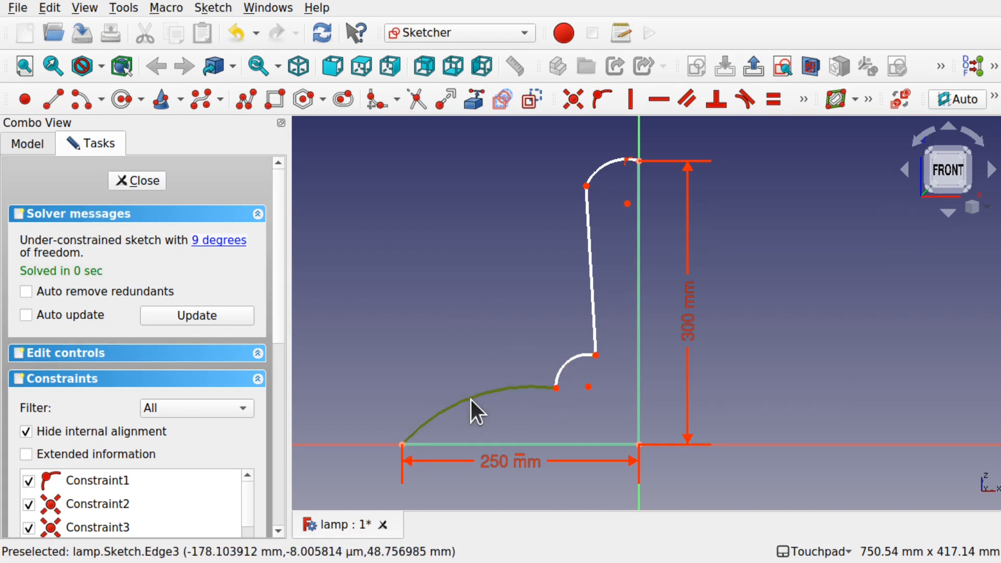
key(Delete)
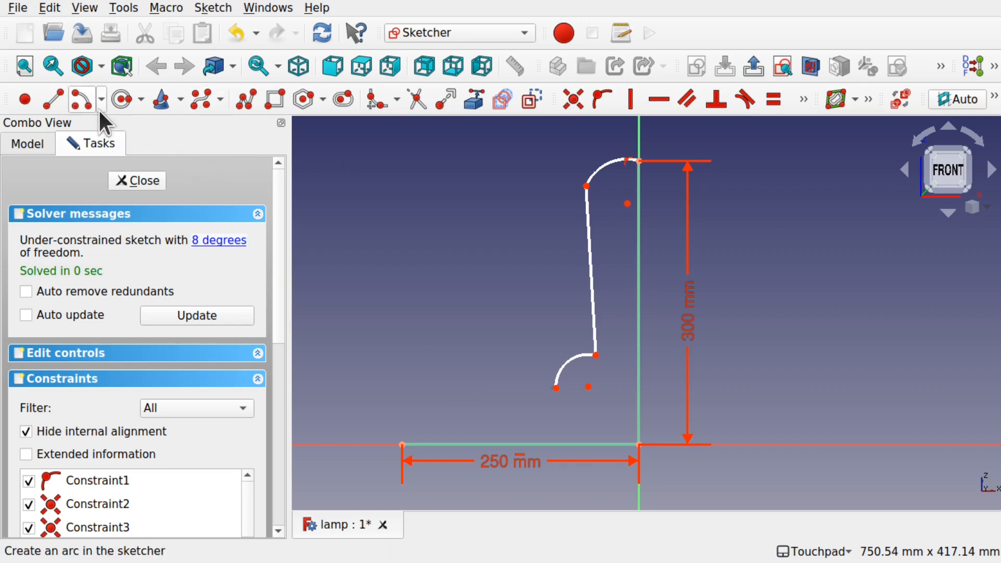
Step: Draw a three-point B-spline from the outer end of the 250 mm baseline to the lower end of the small collar arc
click(201, 100)
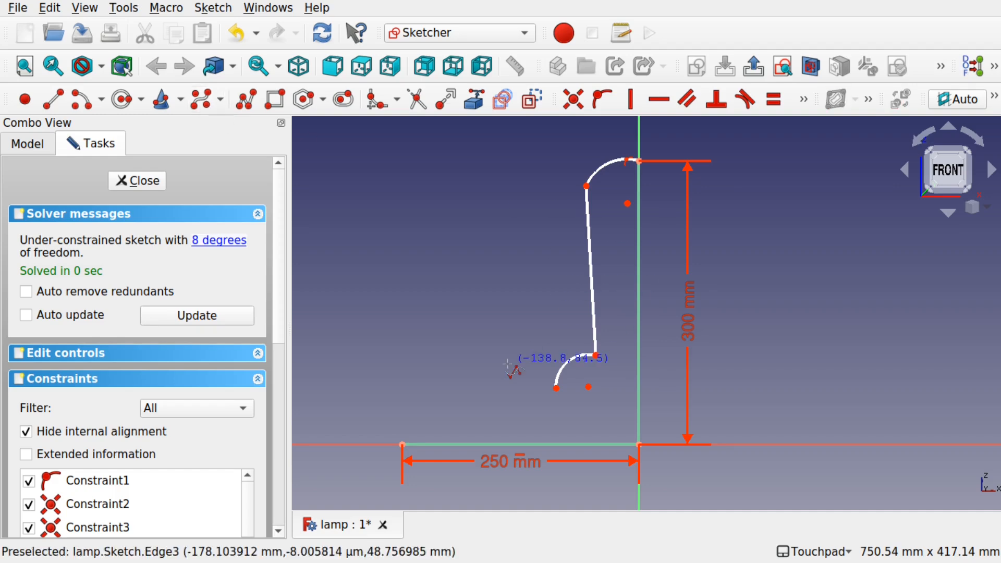
click(402, 444)
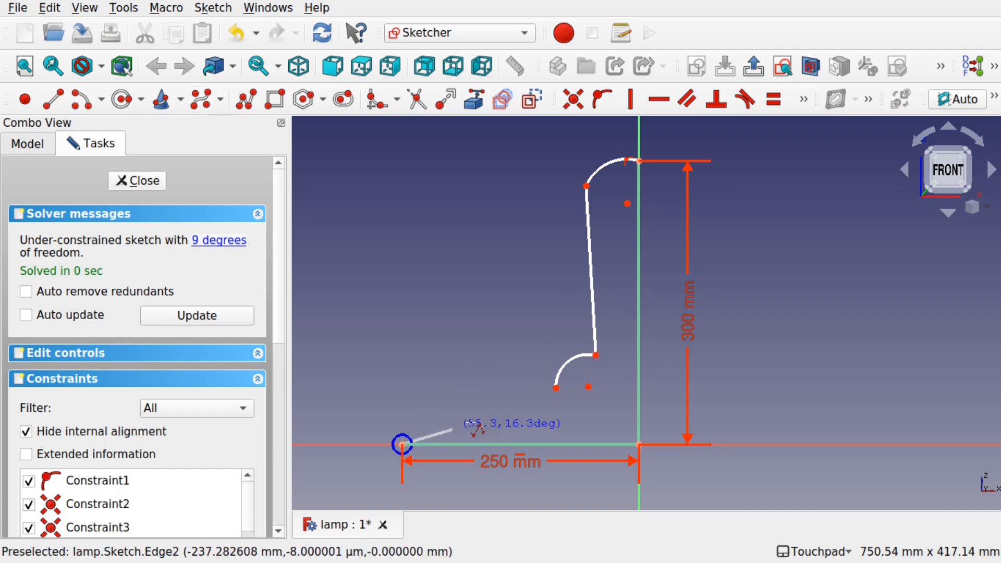
click(491, 424)
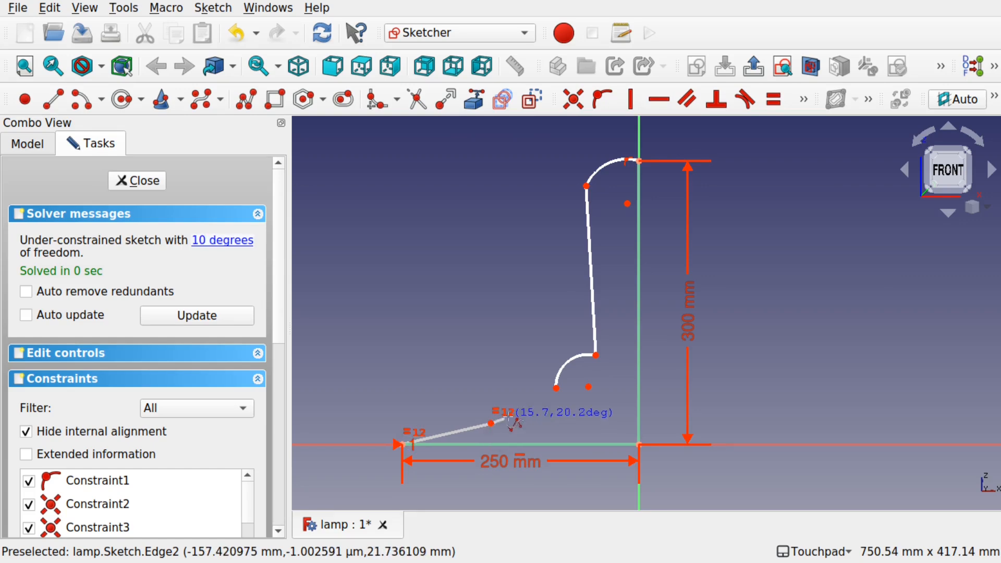
click(556, 389)
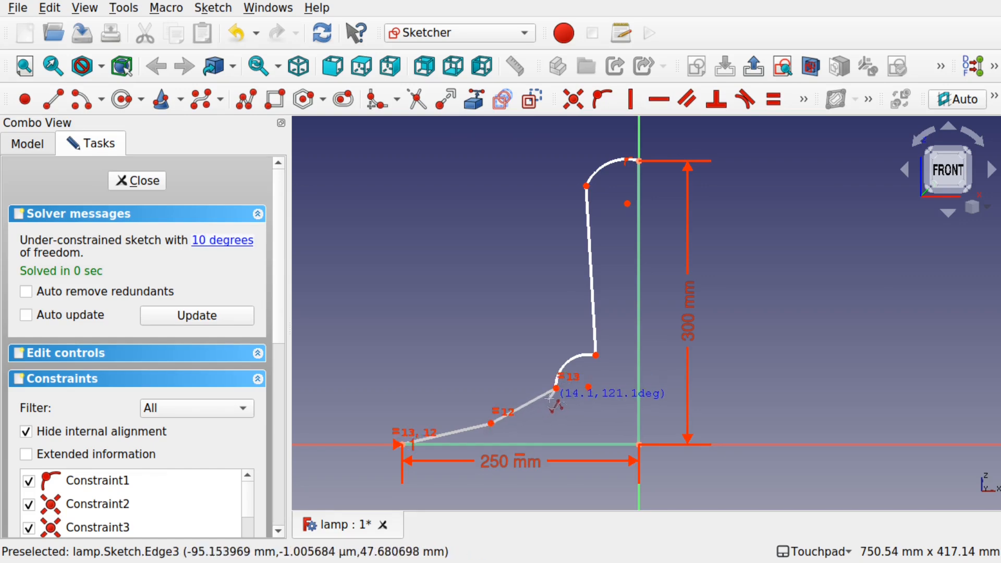
right_click(558, 396)
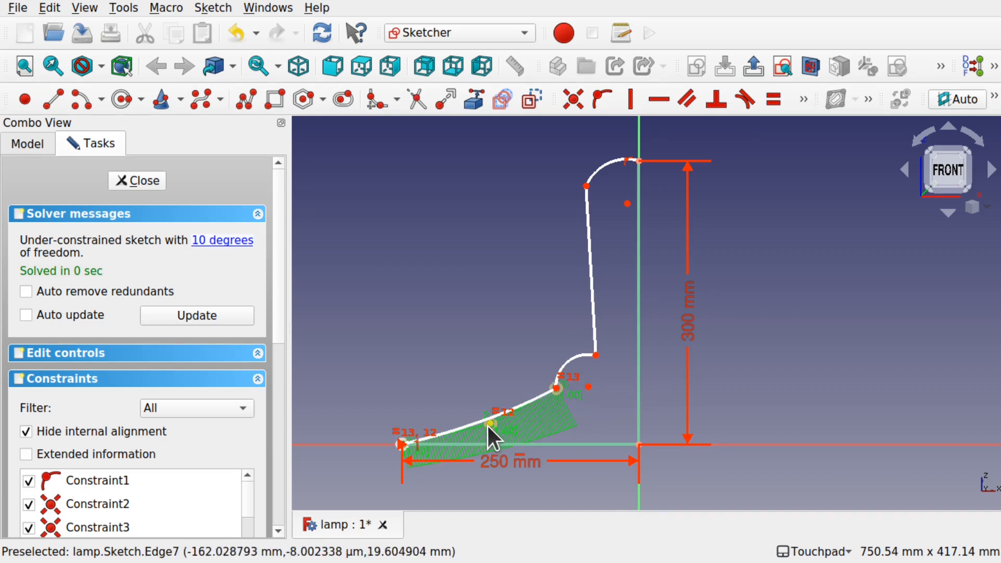
Step: Reshape the base B-spline into a shallow concave curve by moving its middle control point and inner end, and close the sketch
mouse_move(490, 422)
mouse_down()
mouse_move(480, 398)
mouse_move(523, 419)
mouse_move(498, 437)
mouse_up()
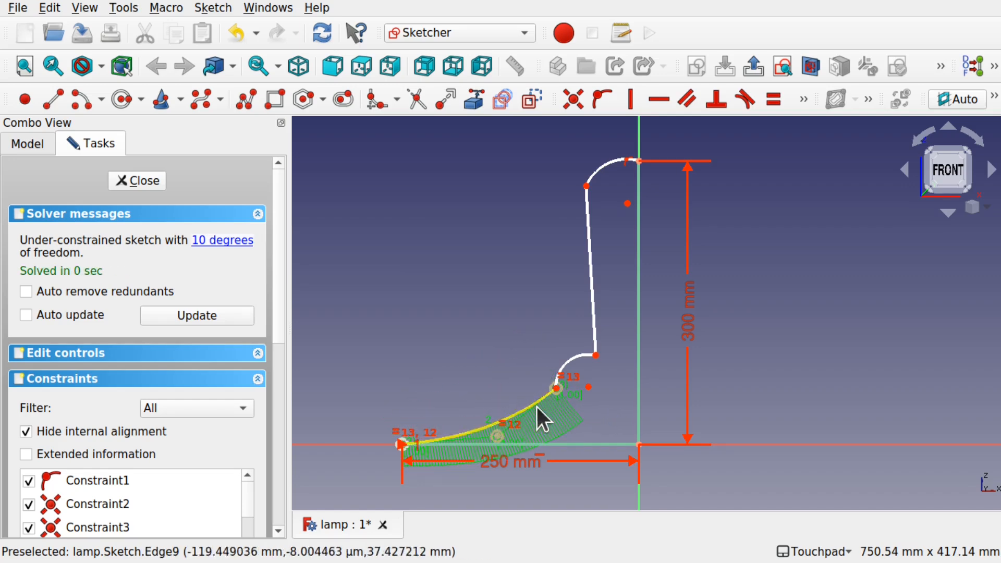
drag(556, 389, 562, 396)
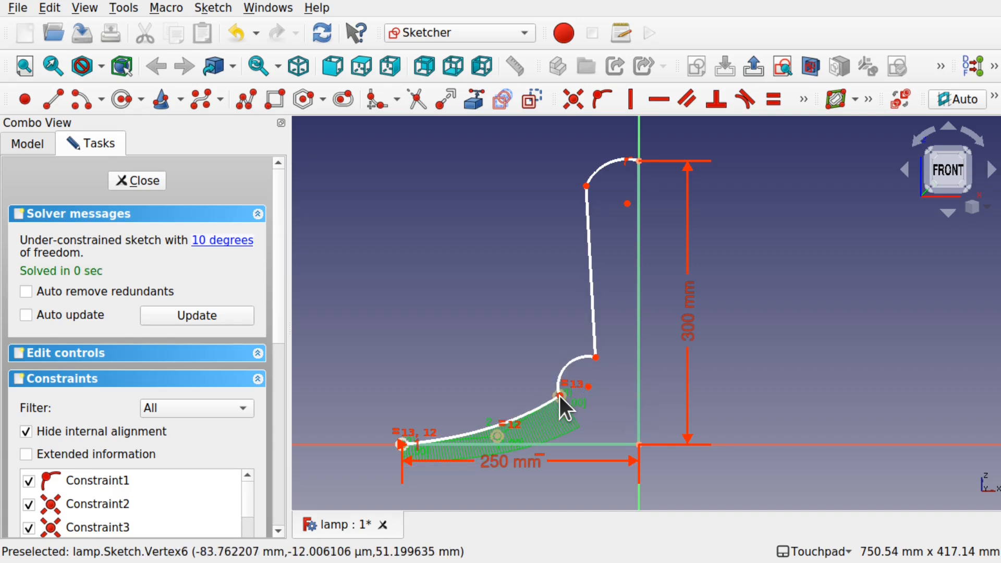
drag(497, 437, 494, 429)
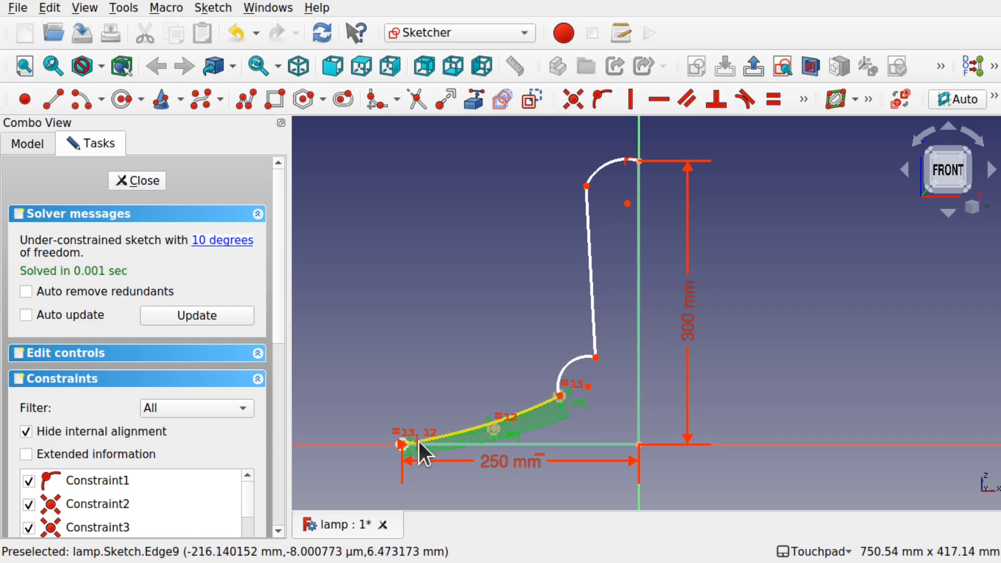
click(131, 179)
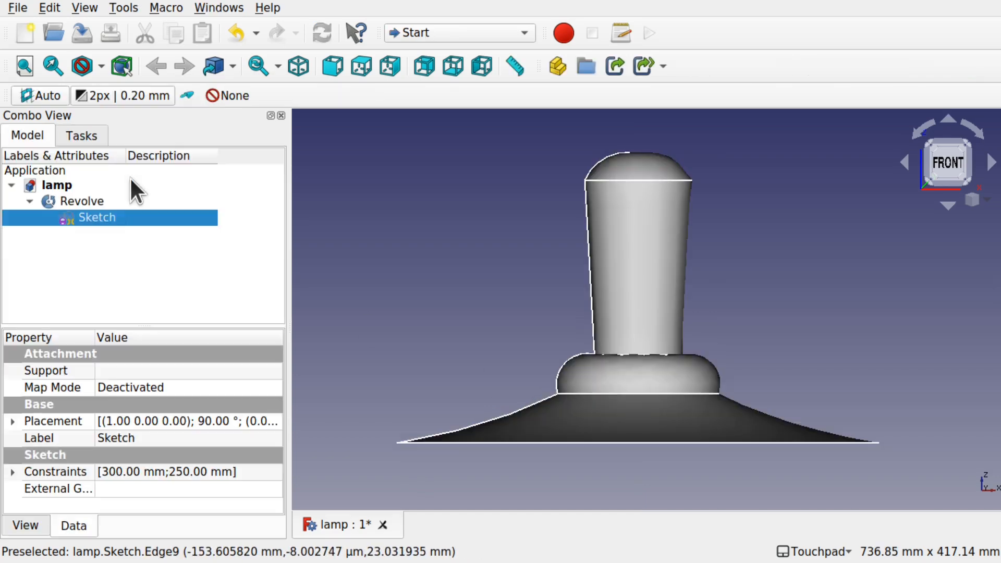
Step: Switch to the Lattice2 workbench and create a polar array along the dome's arc edge at the top of the lamp
shift+drag(577, 263, 477, 422)
click(472, 405)
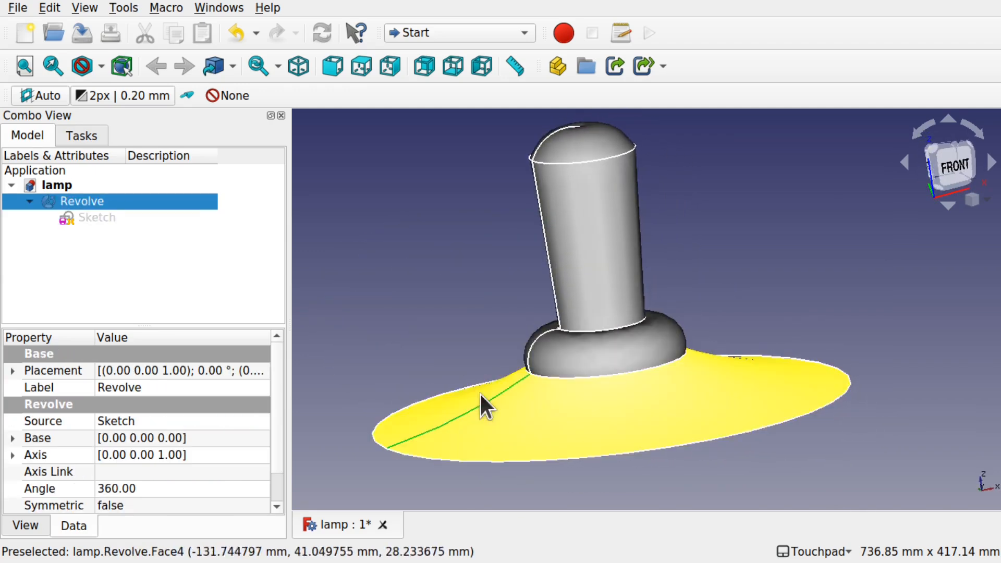
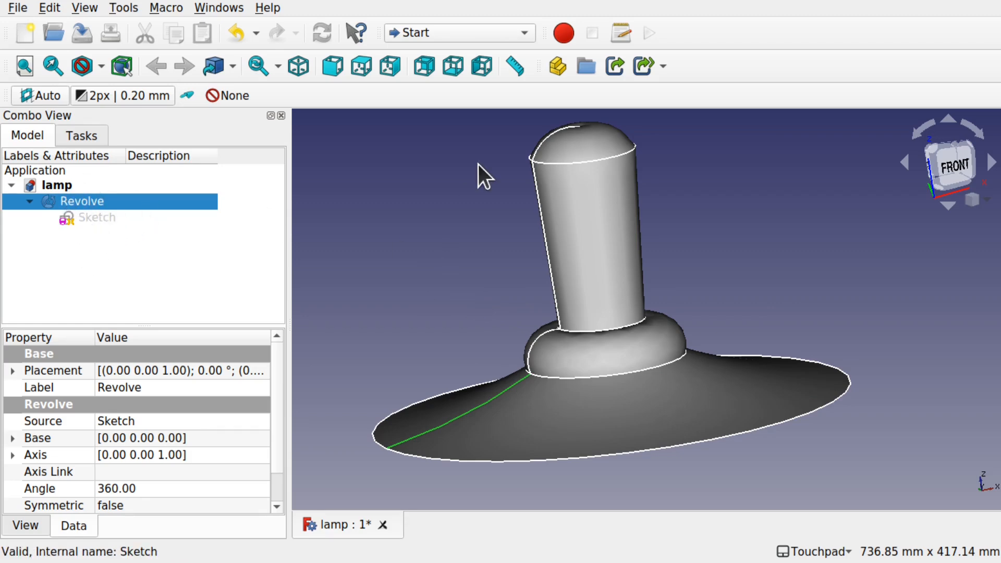
click(469, 35)
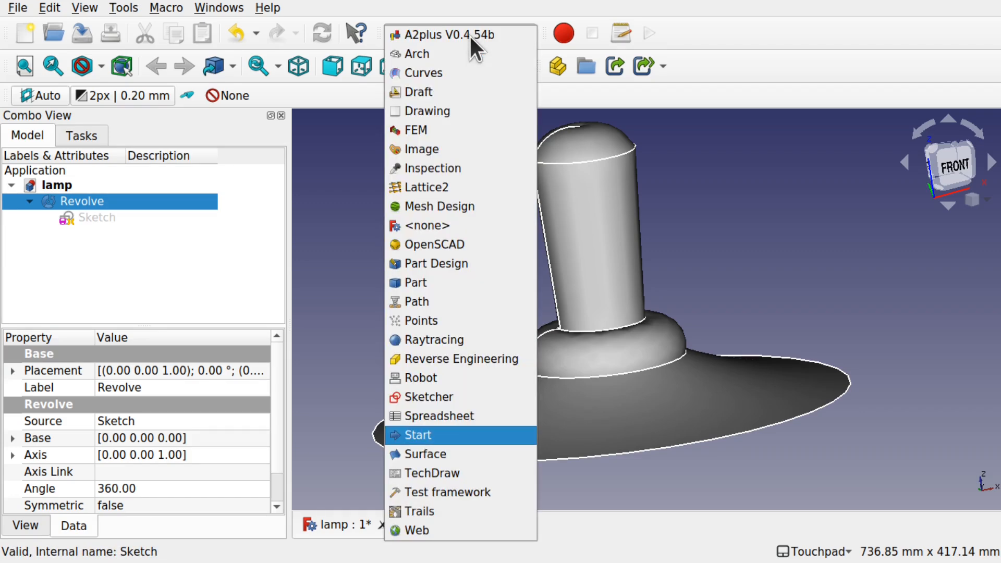
click(467, 186)
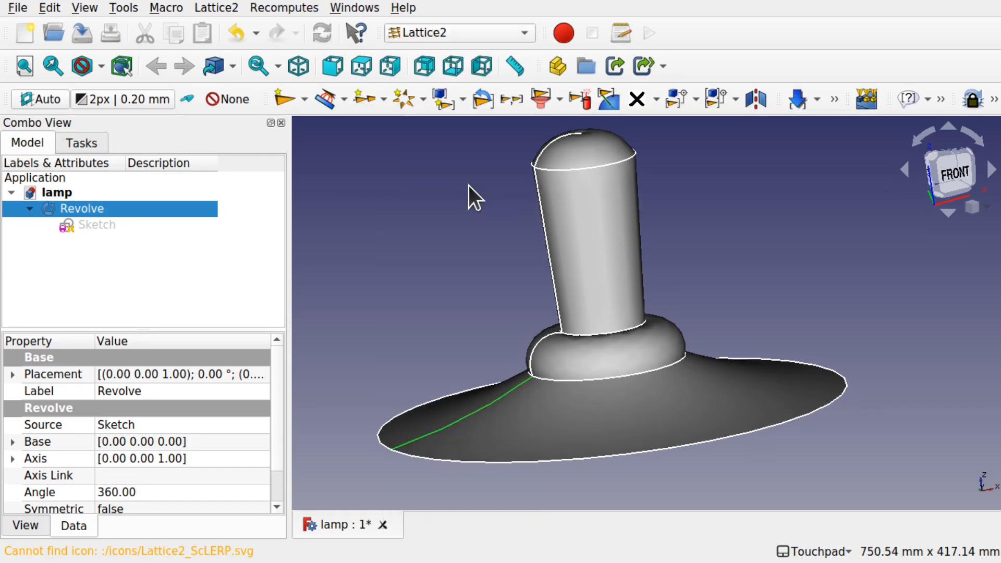
shift+drag(489, 194, 496, 221)
click(496, 221)
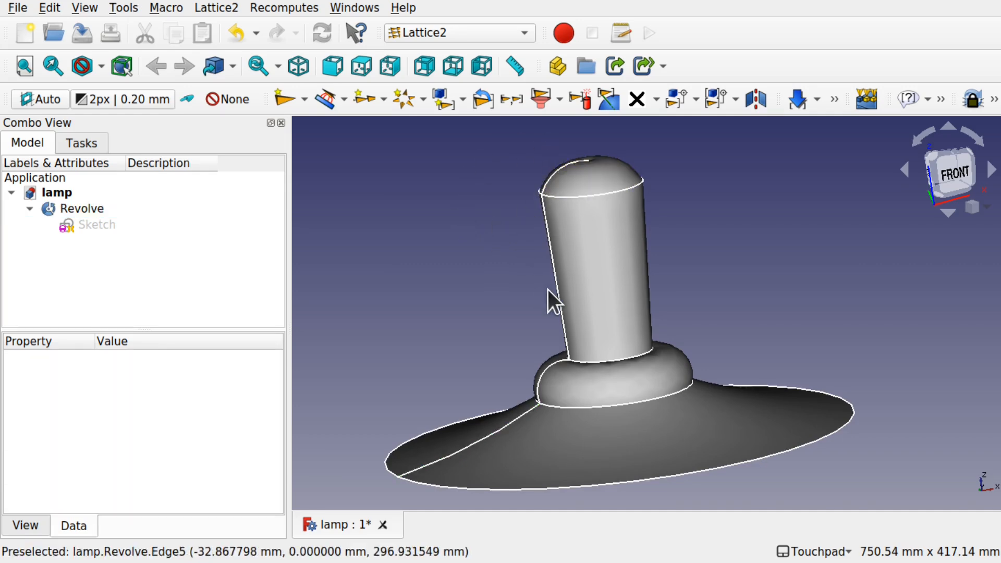
click(561, 166)
click(407, 102)
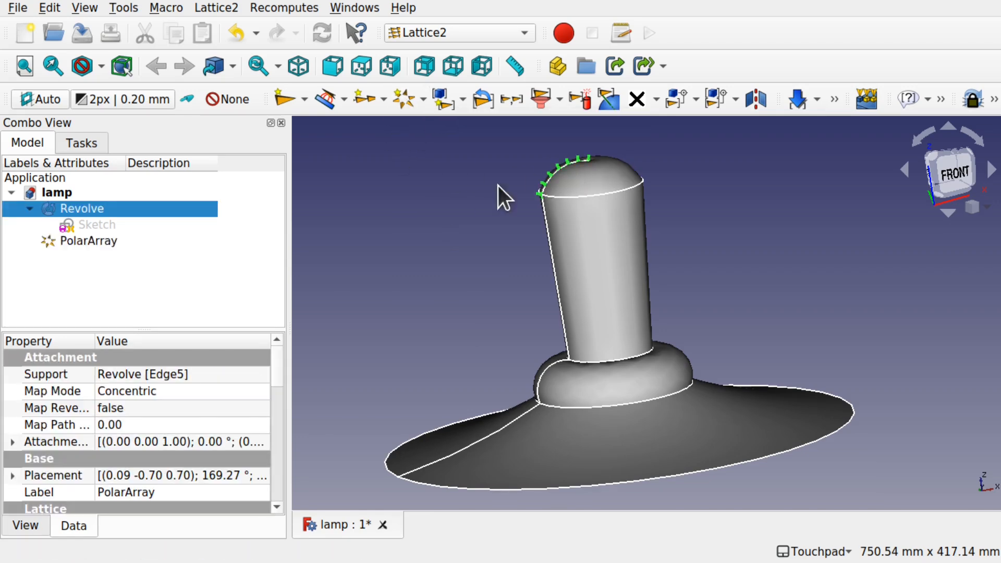
Step: Create a linear array along the neck's straight edge and a polar array along the small collar's arc edge
click(551, 230)
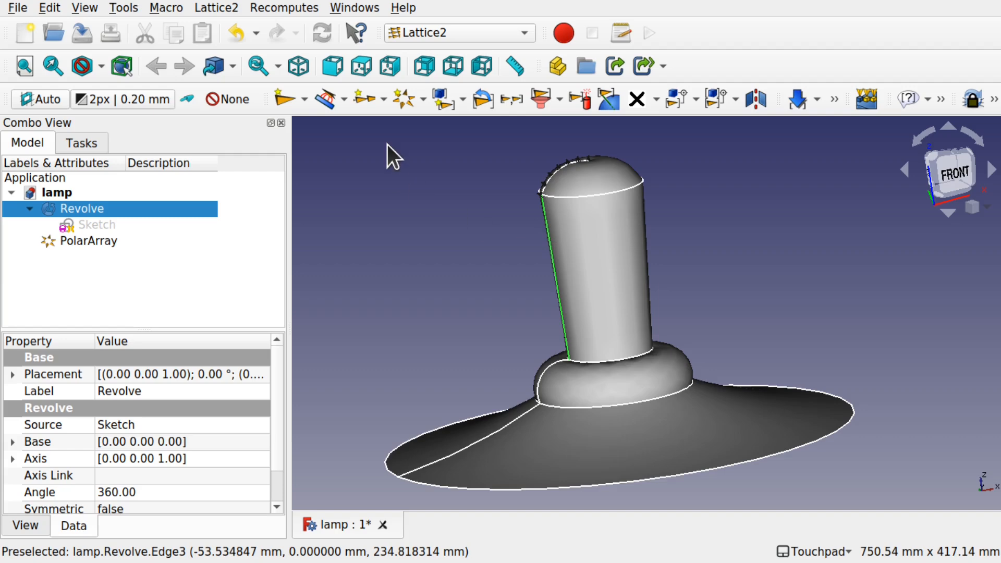
click(365, 99)
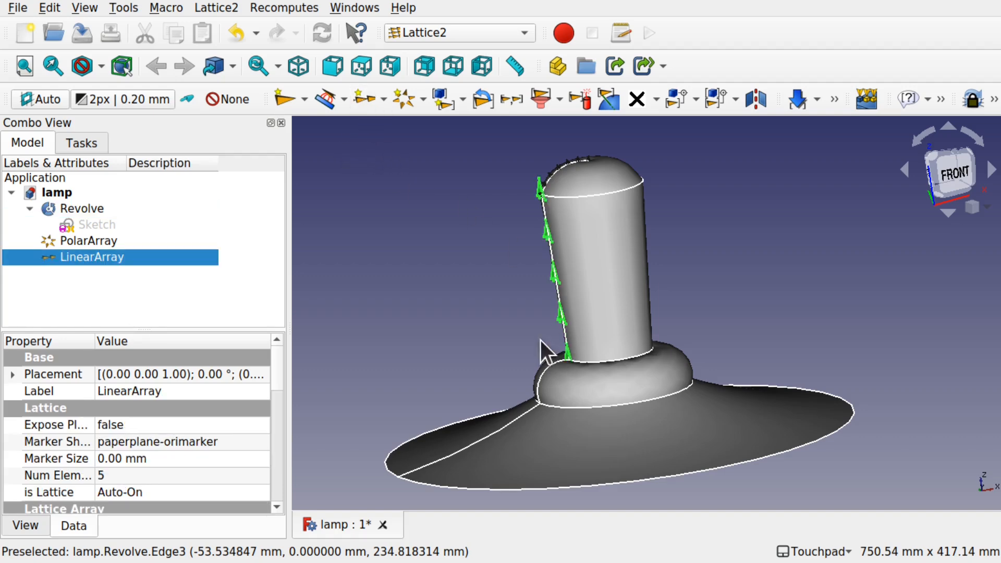
click(537, 382)
click(400, 101)
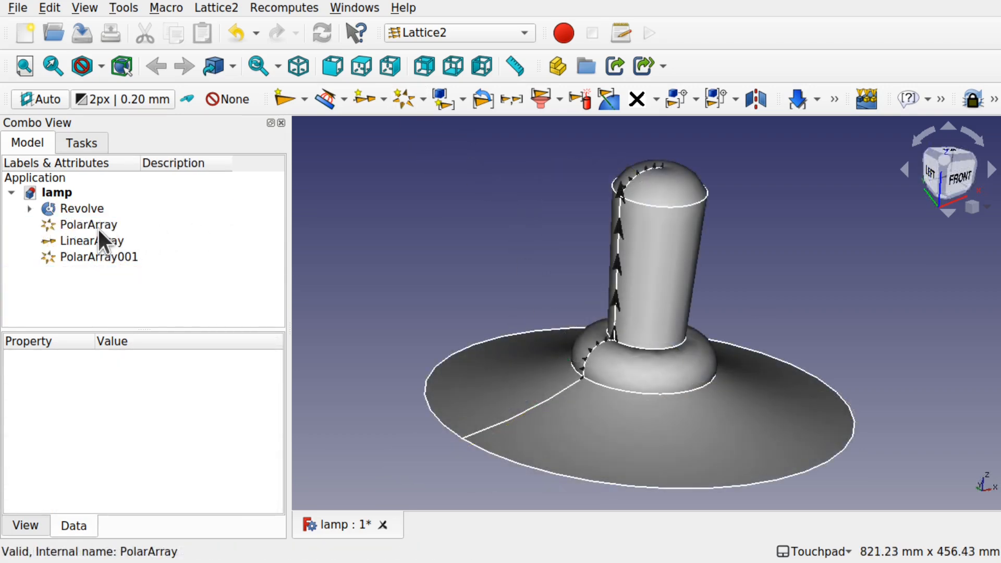
click(98, 227)
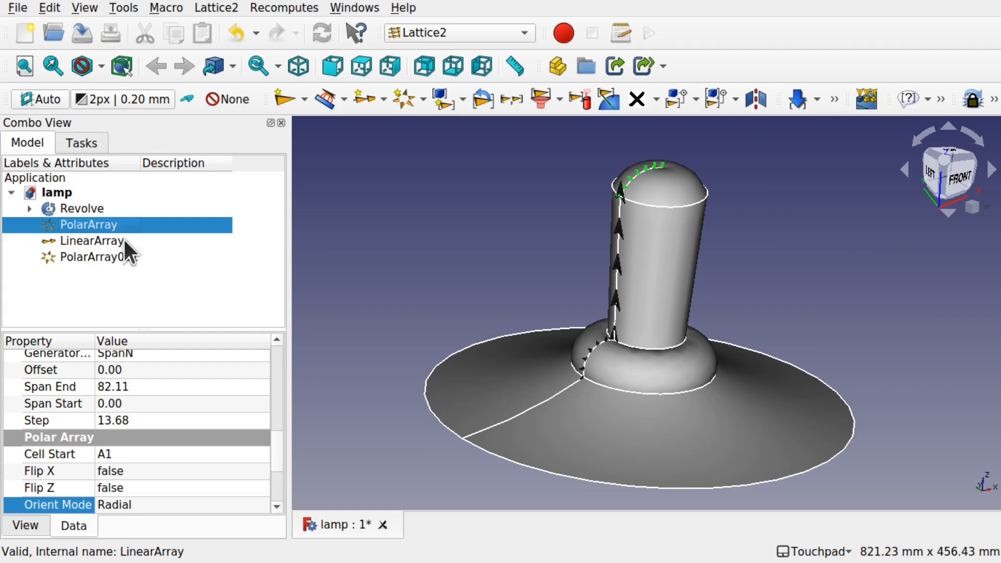
click(111, 239)
click(133, 256)
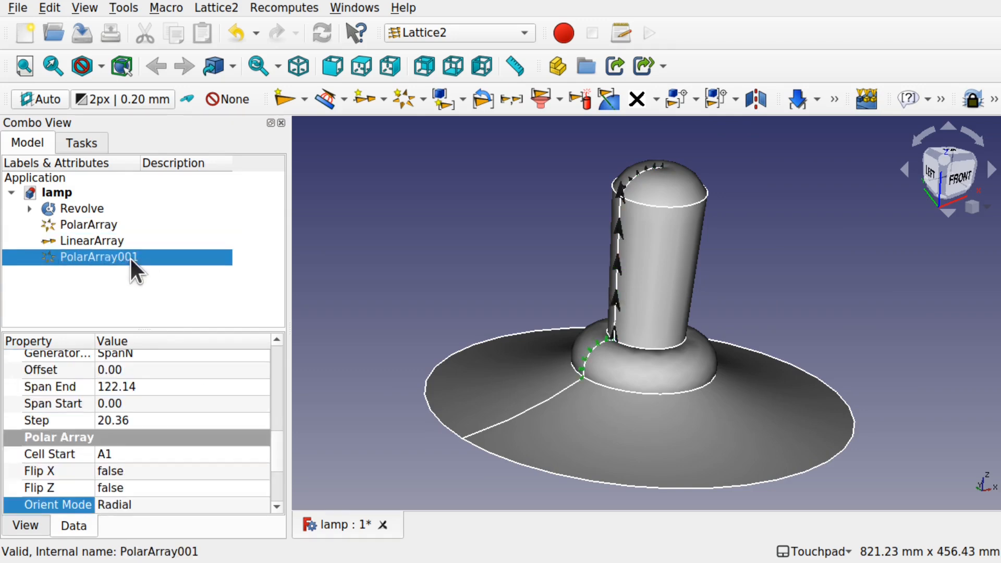
click(392, 259)
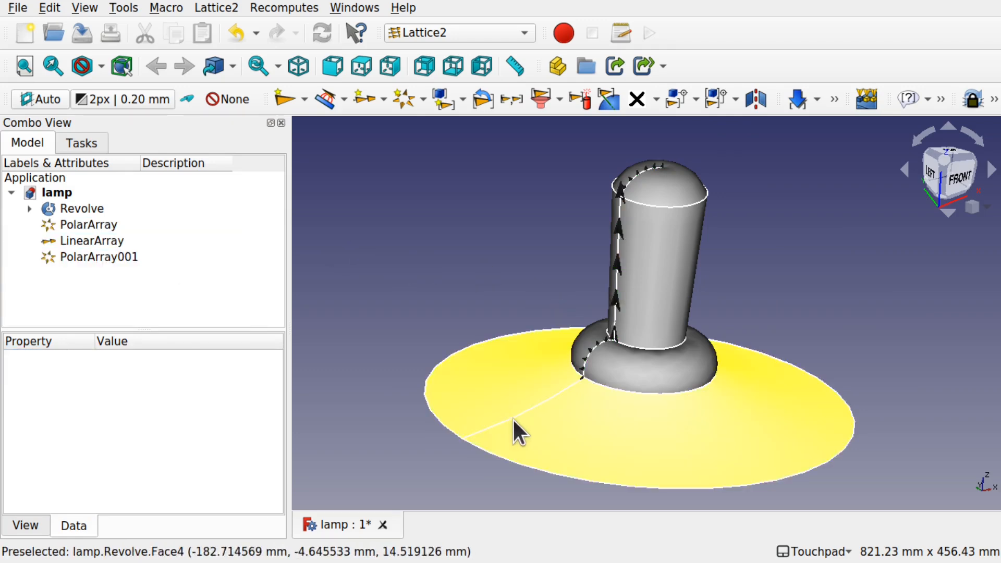
Step: Create a separate linear array for the lamp base without attaching it to an edge
middle_drag(581, 425, 610, 449)
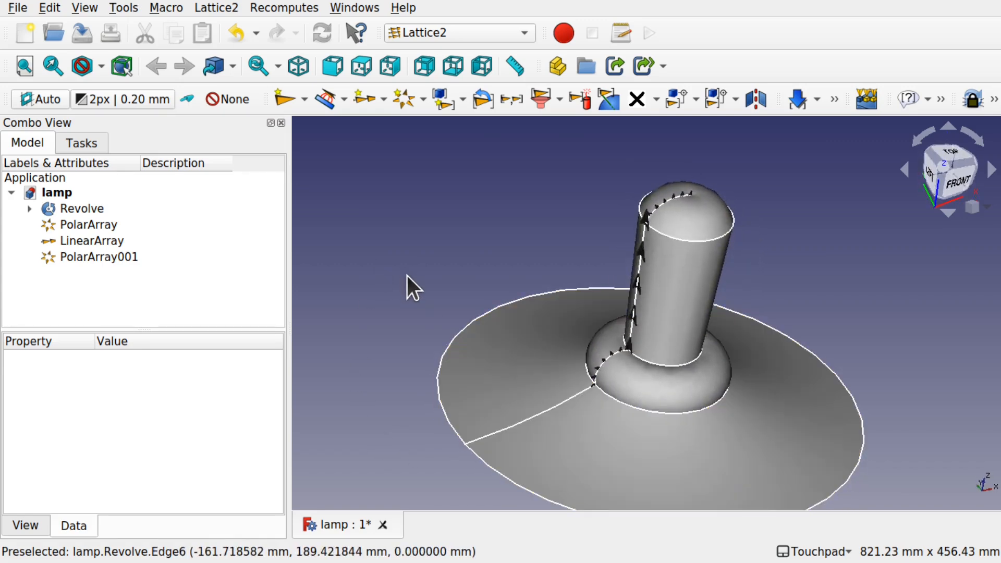
click(364, 99)
middle_drag(666, 319, 623, 200)
middle_drag(370, 253, 500, 266)
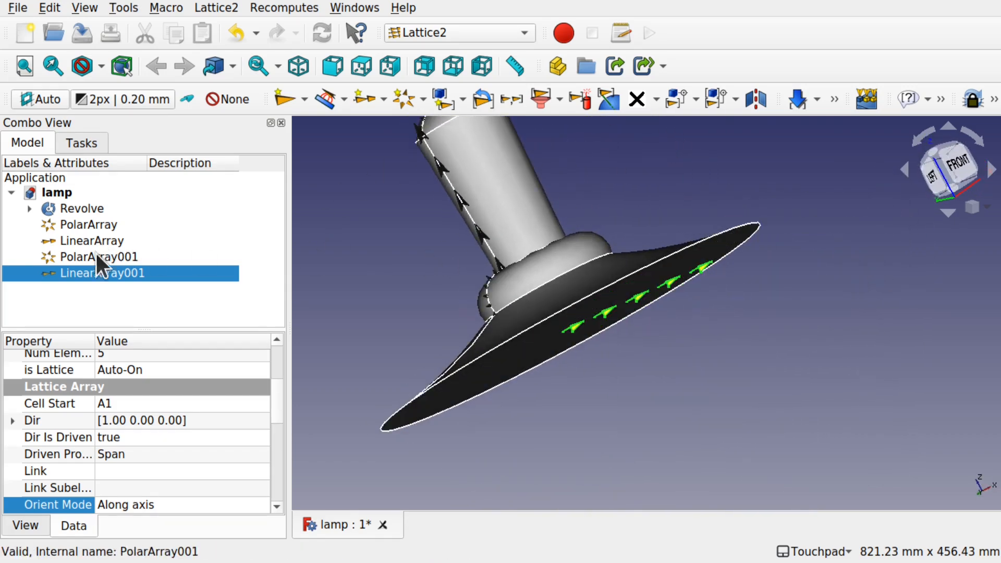
Step: Transform the new linear array, moving it out to the base rim and rotating it towards the base's curved edge
right_click(126, 273)
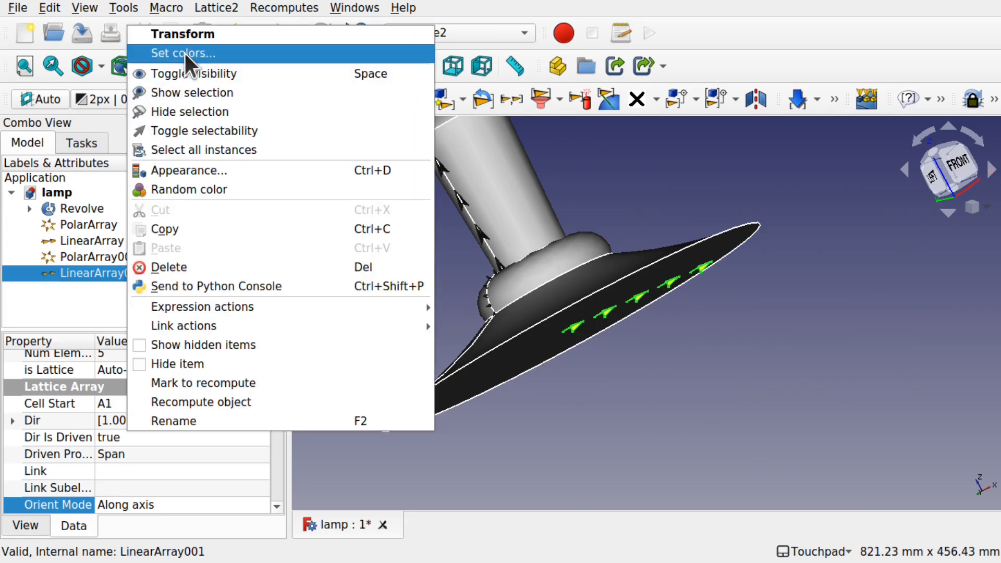
click(195, 36)
alt+middle_drag(627, 126, 730, 403)
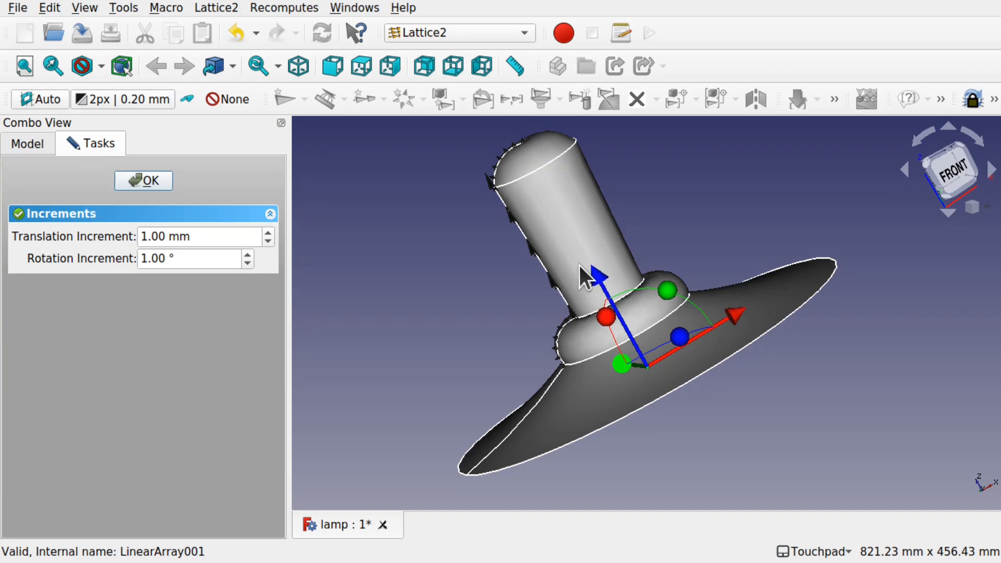
drag(597, 284, 568, 226)
drag(716, 261, 549, 391)
drag(465, 347, 436, 345)
Step: Refine the array's rotation and position so it runs beside the base's curved profile edge, and finish the transform
click(145, 258)
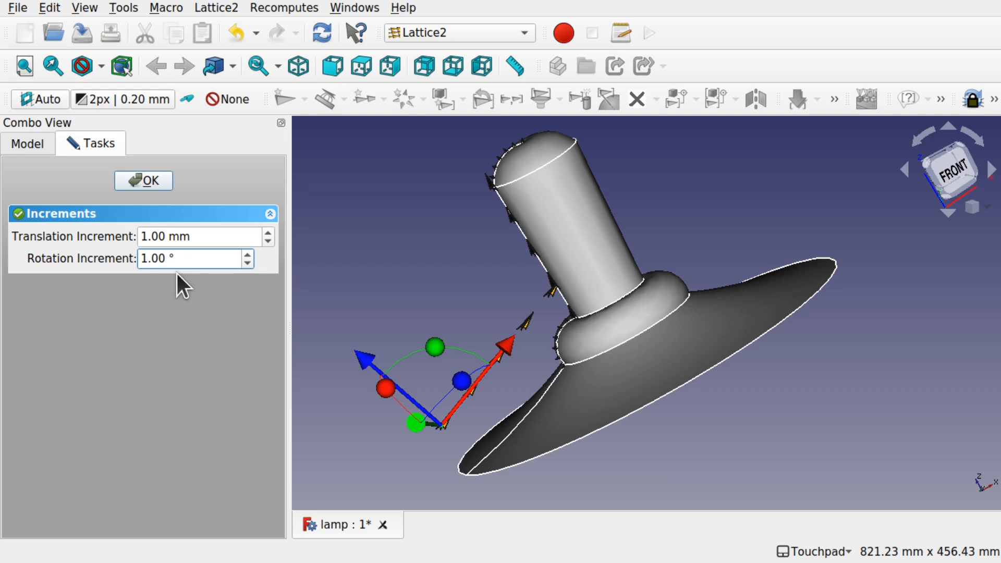
drag(438, 346, 445, 347)
drag(520, 351, 498, 373)
drag(349, 365, 542, 402)
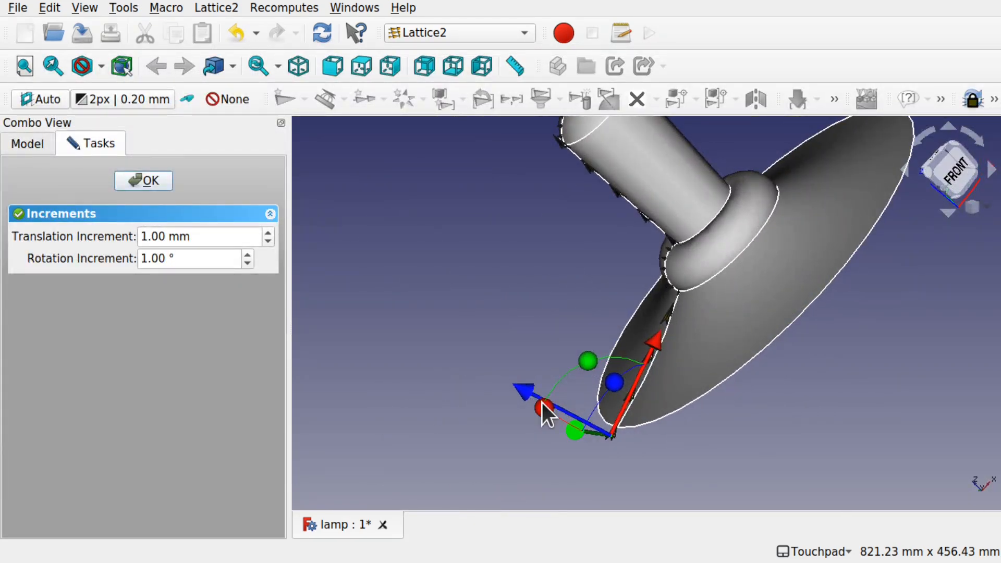
shift+drag(725, 410, 661, 426)
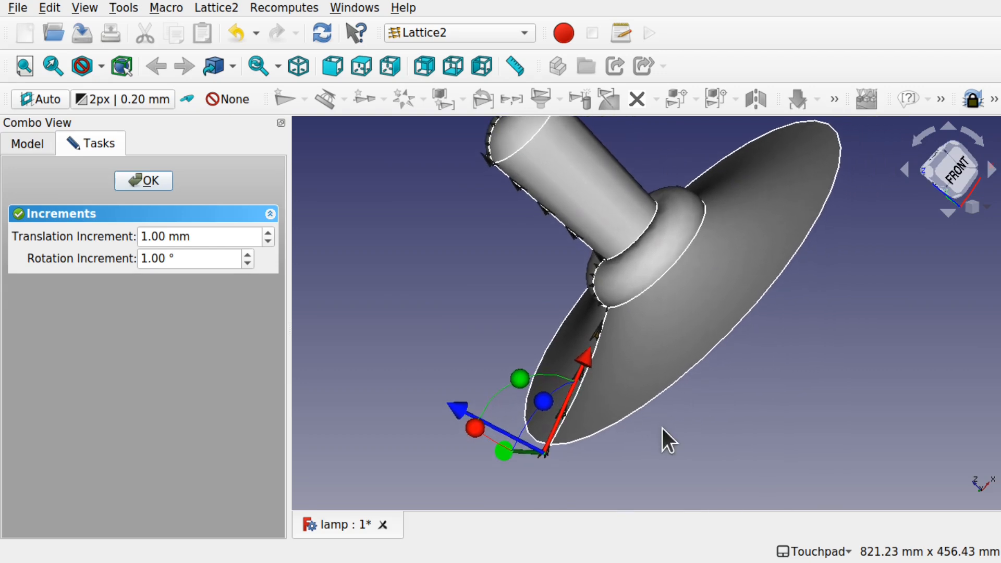
alt+drag(628, 405, 670, 346)
click(137, 181)
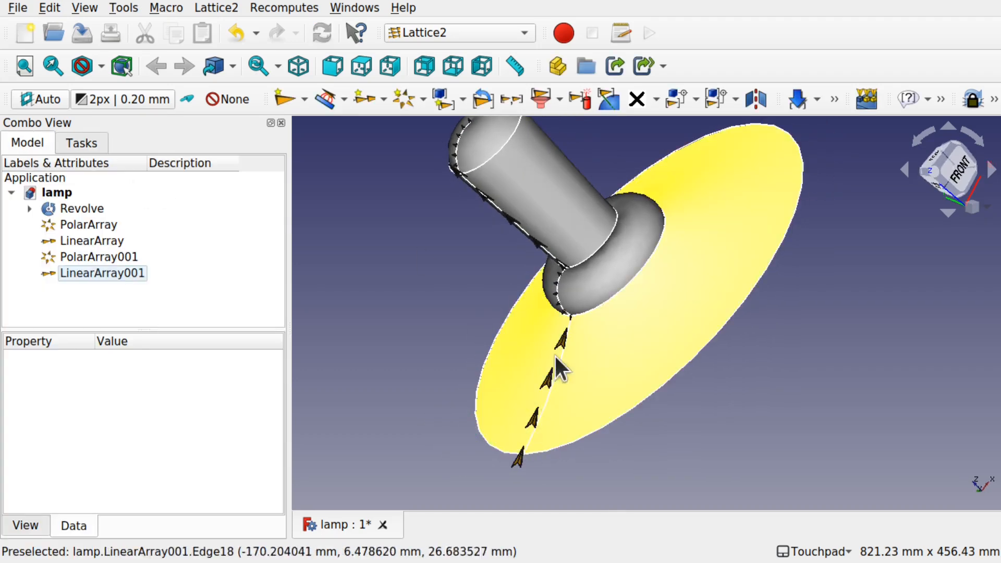
Step: Hide the Revolve and set the Span End of LinearArray001 to 170 mm
click(630, 357)
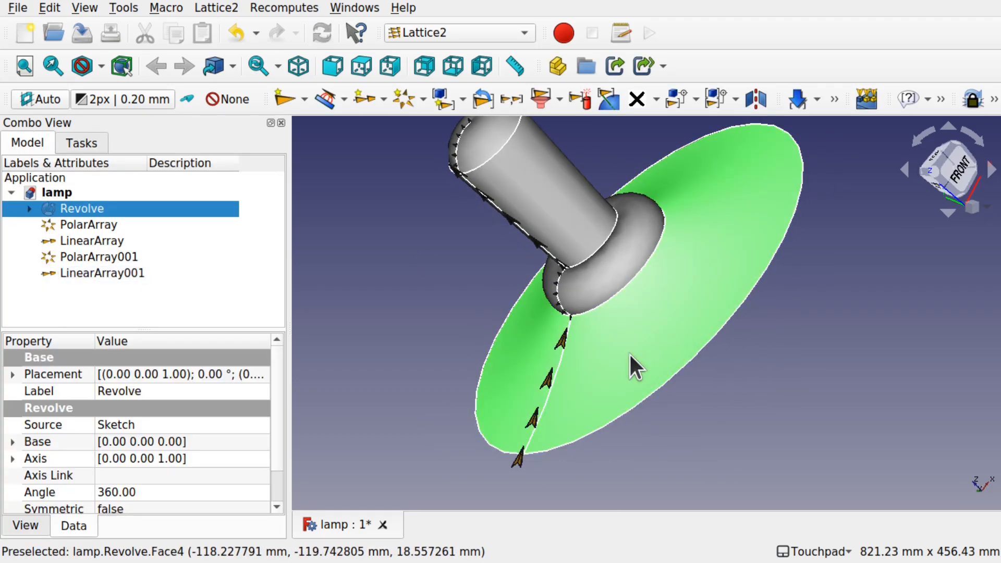
key(space)
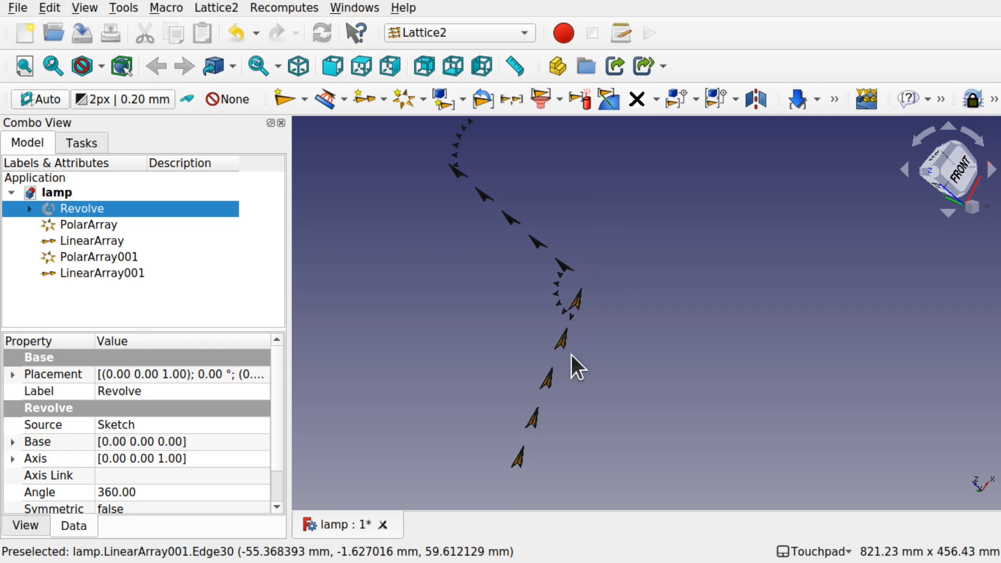
key(space)
key(space)
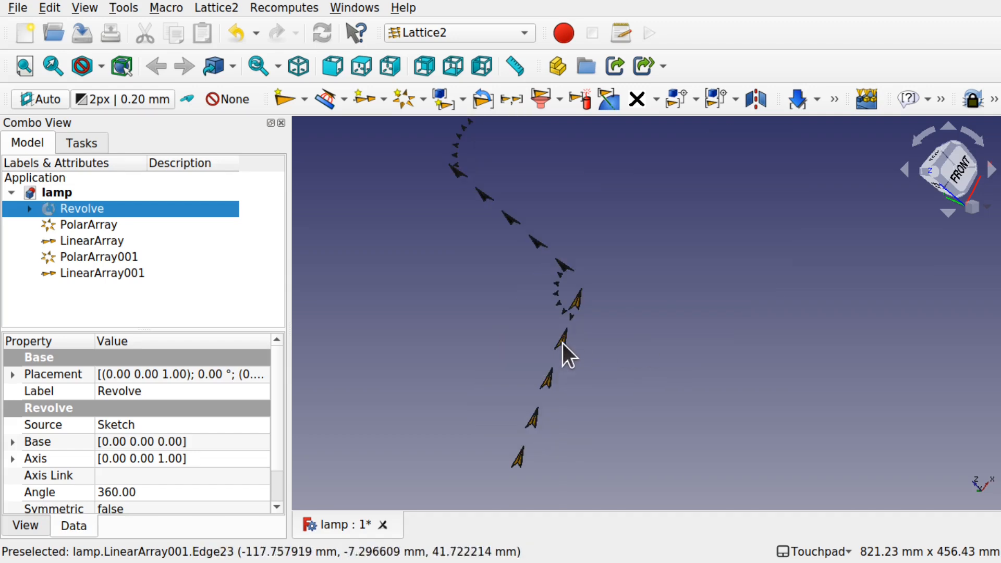
click(78, 274)
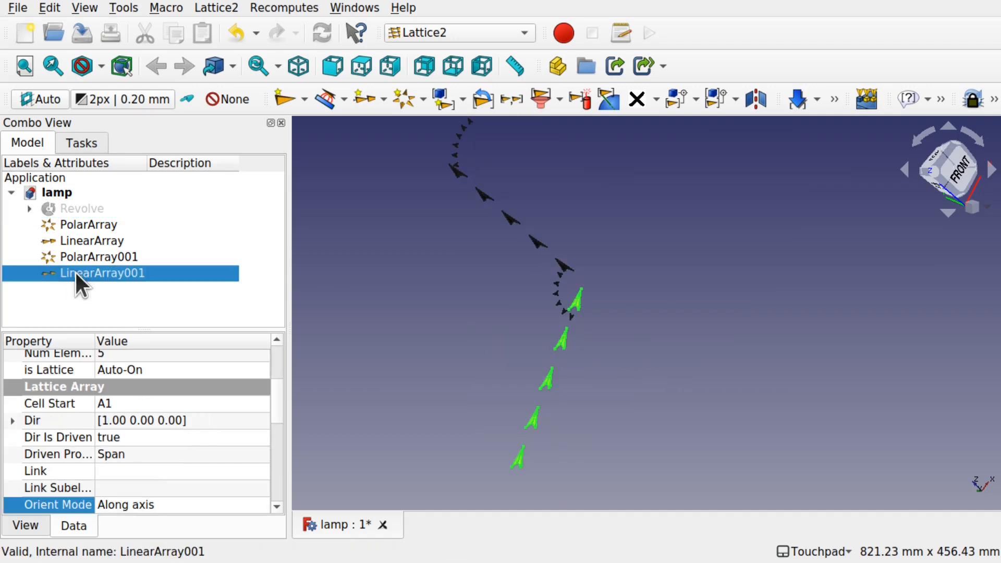
drag(277, 402, 267, 487)
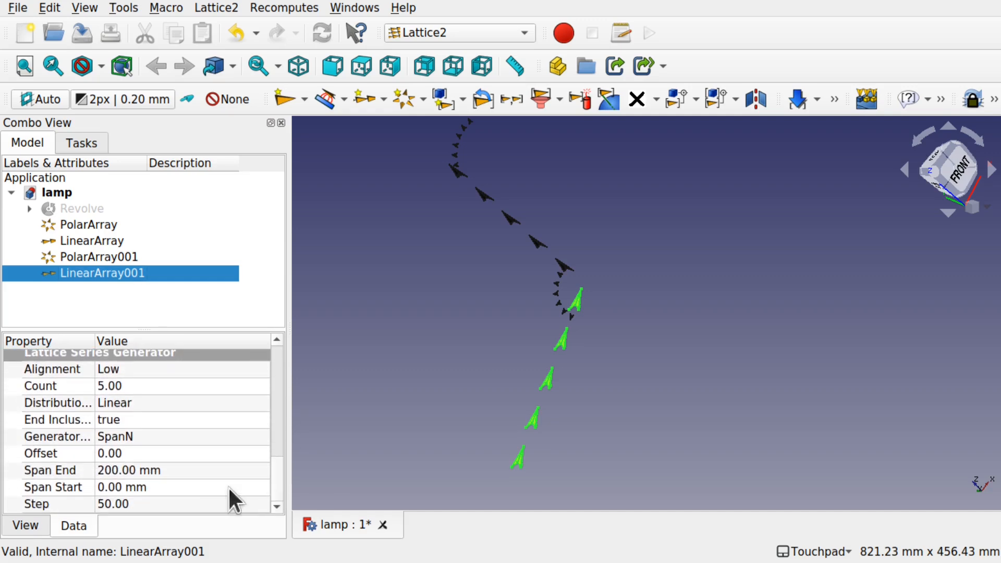
click(147, 469)
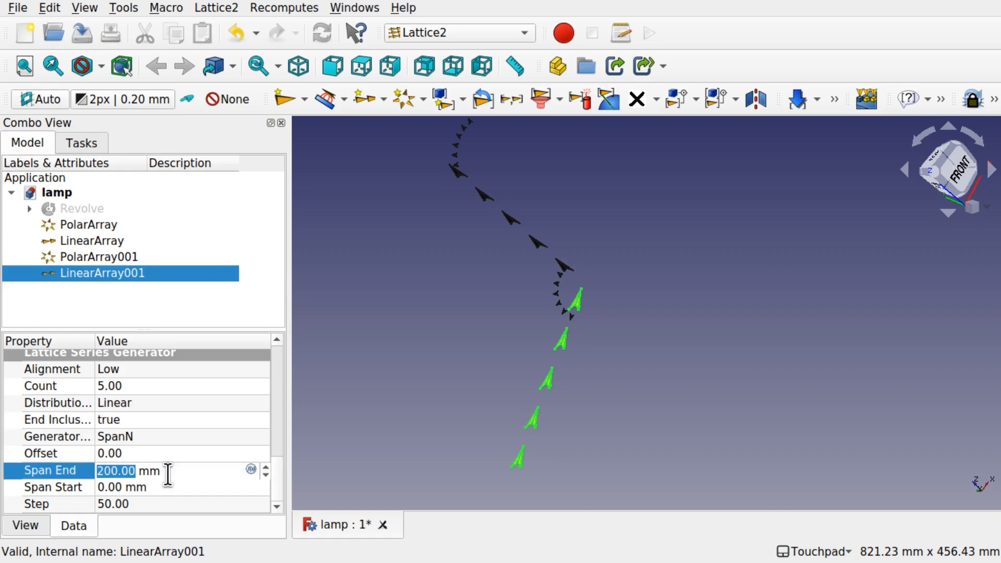
scroll(168, 473, down, 11)
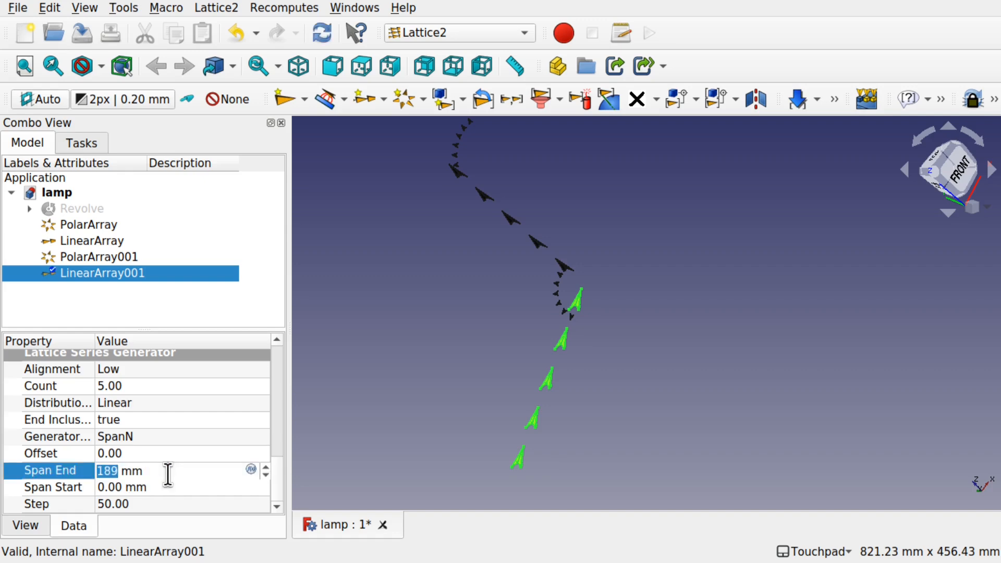
scroll(168, 473, down, 1)
scroll(168, 474, down, 3)
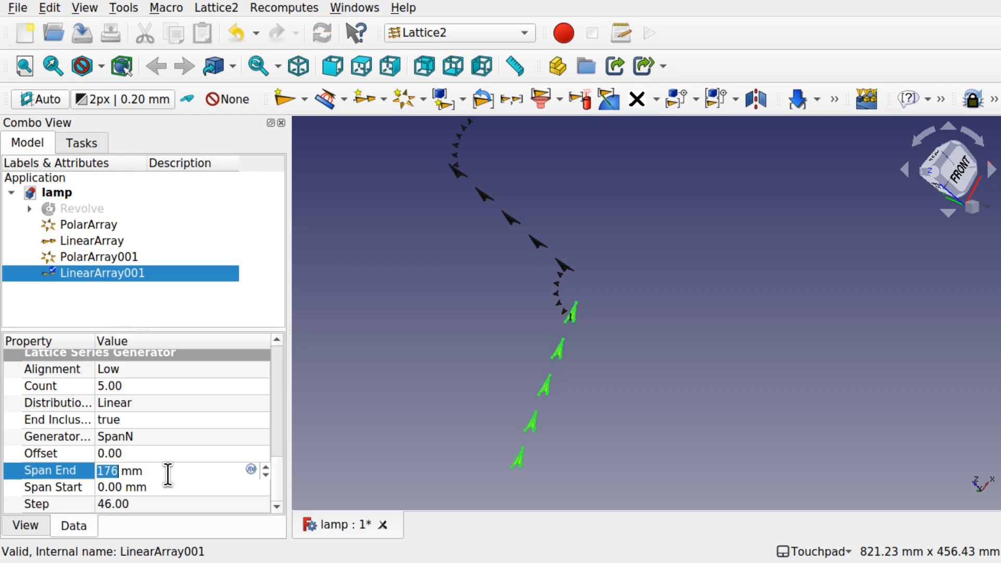
scroll(168, 473, down, 3)
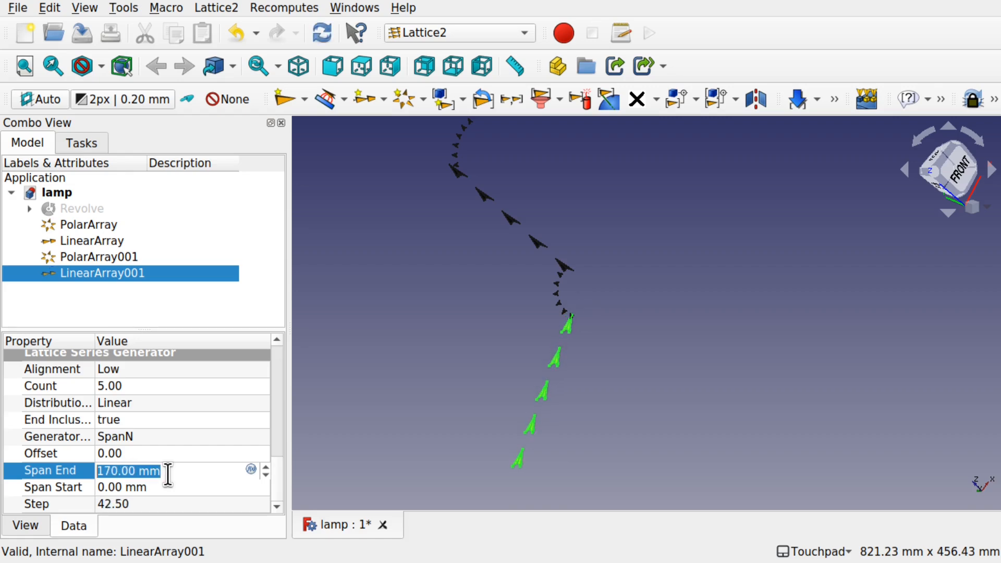
Step: Show the Revolve and set the Span End of LinearArray001 to 150 mm
click(86, 211)
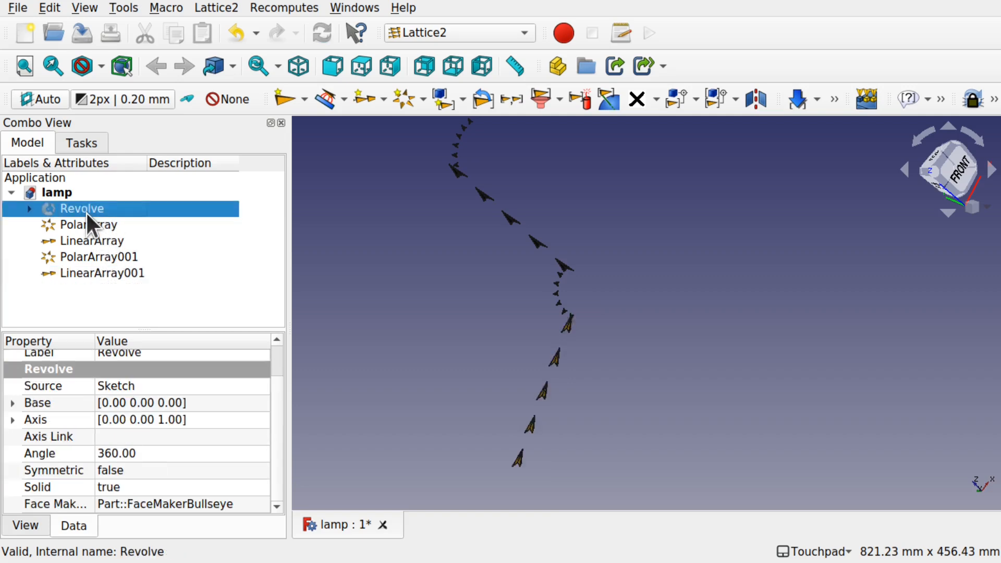
key(space)
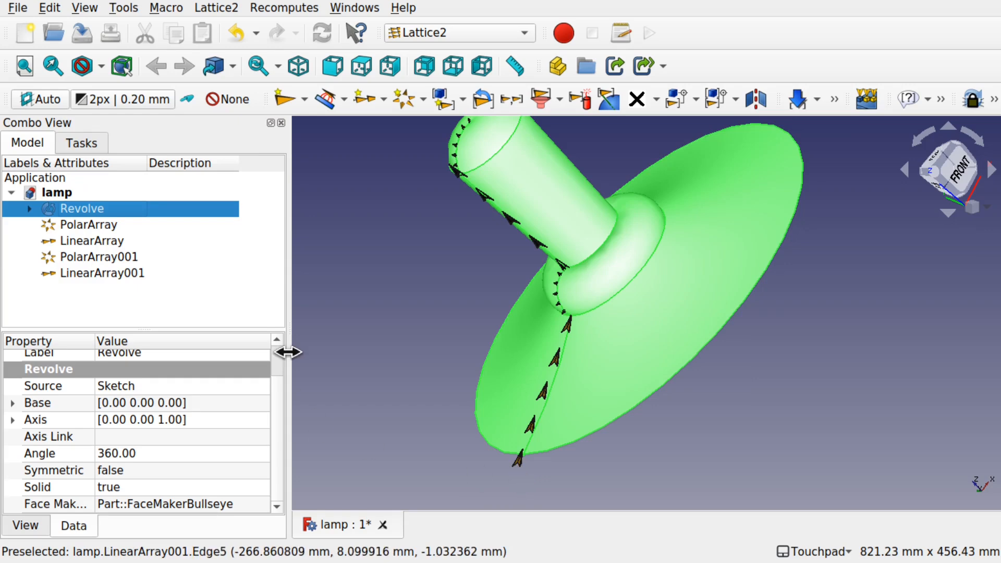
click(140, 274)
click(200, 505)
text(151)
key(Return)
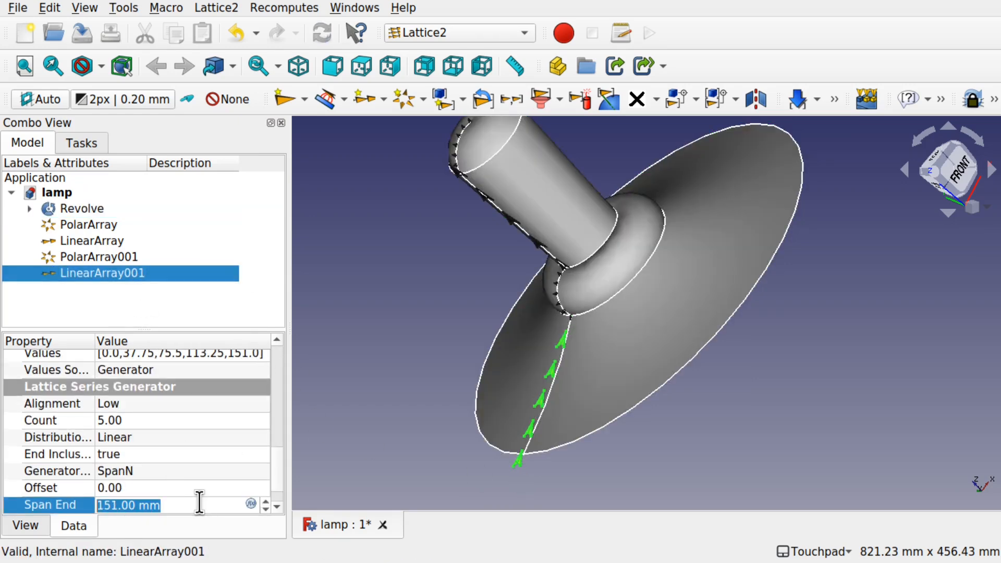
text(150)
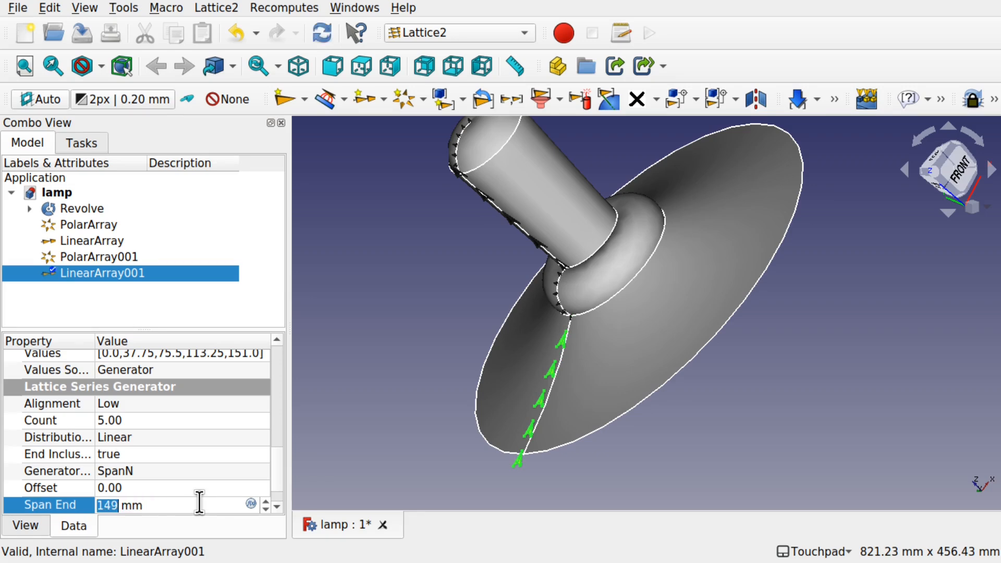
key(Return)
Step: Transform LinearArray001 by 16 mm along its X axis and -9 mm along its Z axis, onto the base's curved edge
click(106, 274)
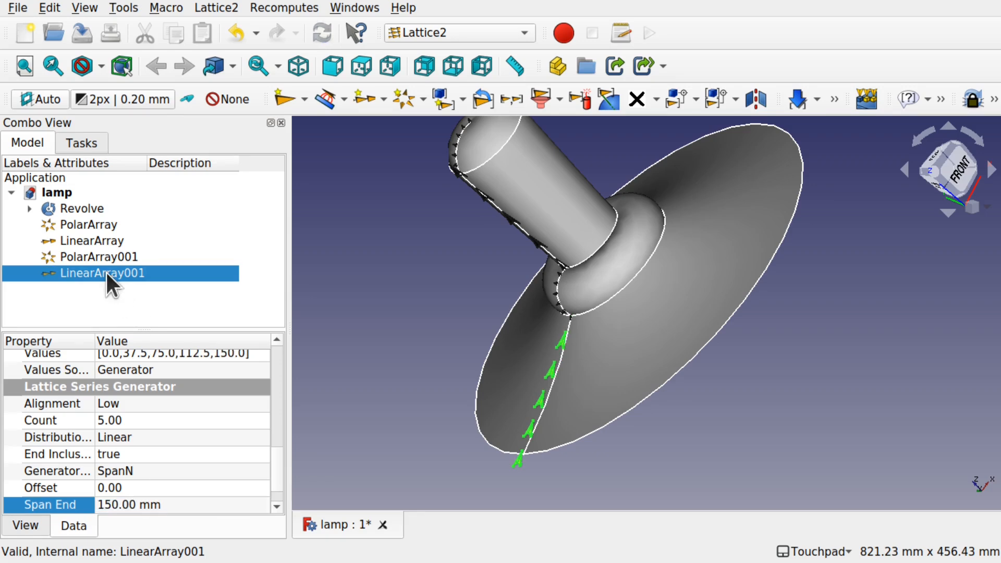
right_click(106, 271)
click(211, 37)
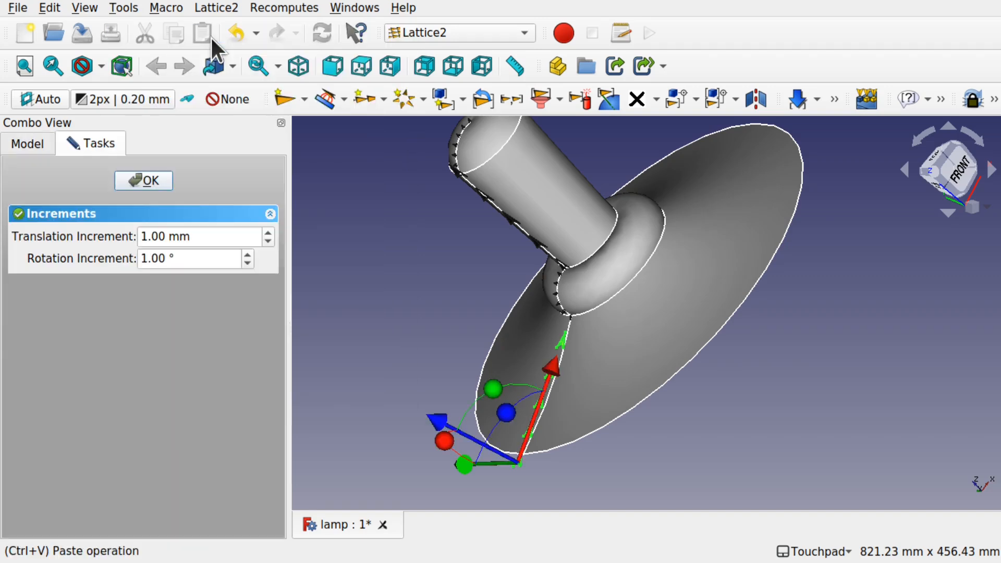
drag(552, 365, 552, 352)
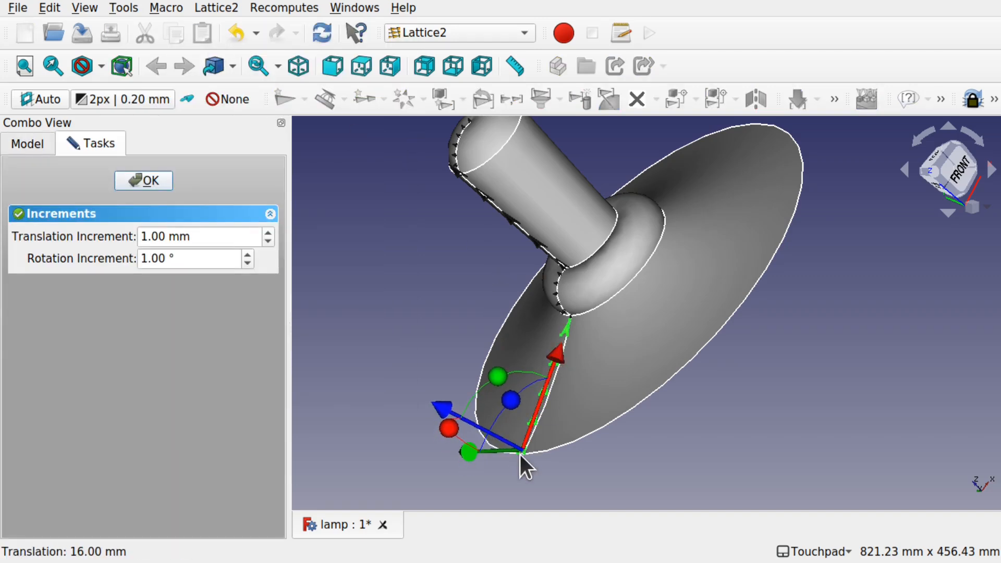
mouse_move(444, 409)
mouse_down()
mouse_move(459, 414)
mouse_move(450, 415)
mouse_up()
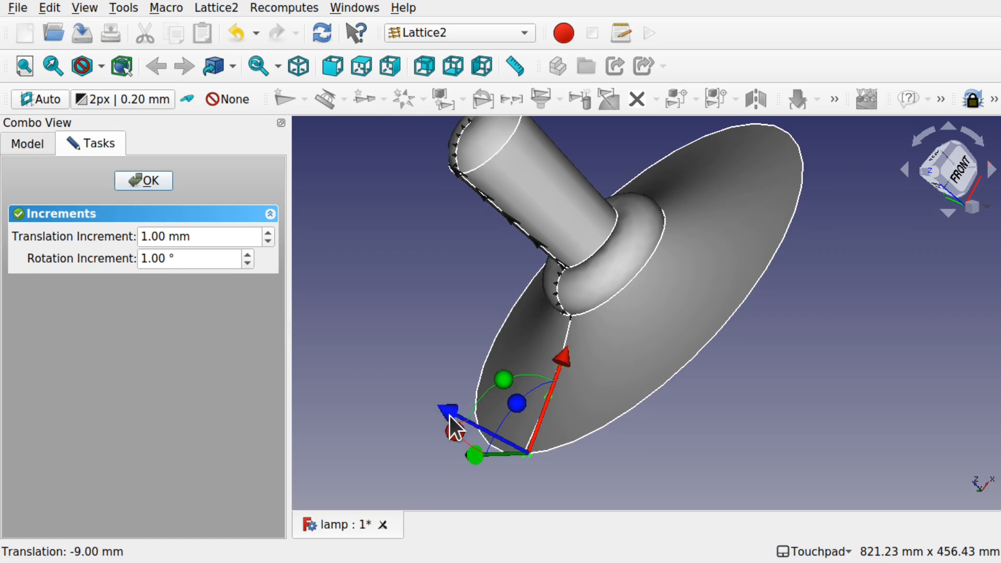
click(139, 179)
alt+middle_drag(600, 427, 574, 330)
alt+middle_drag(543, 425, 666, 373)
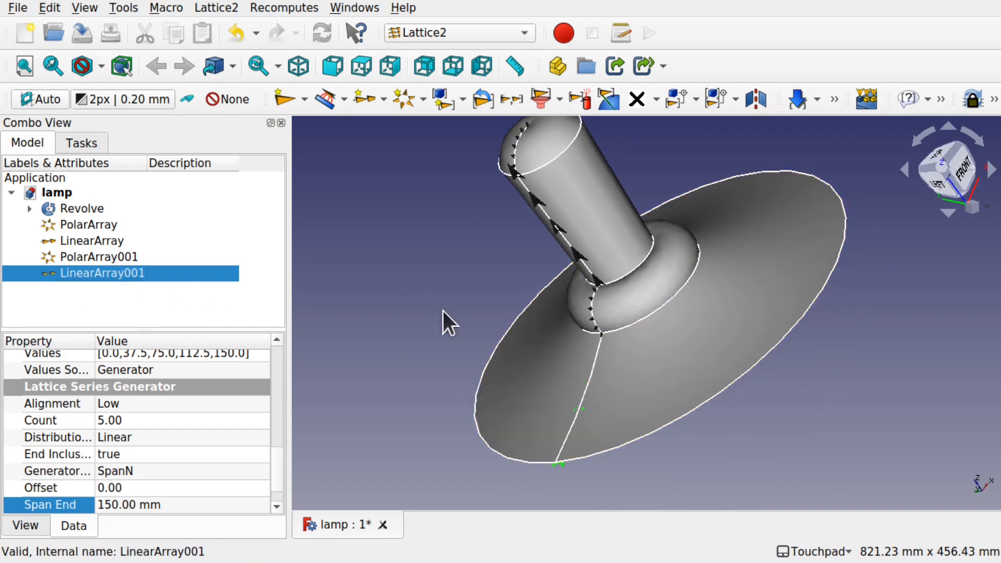
Step: Project LinearArray001 onto the base's curved profile edge of the Revolve with Project Array, continuing past the error
ctrl+click(571, 427)
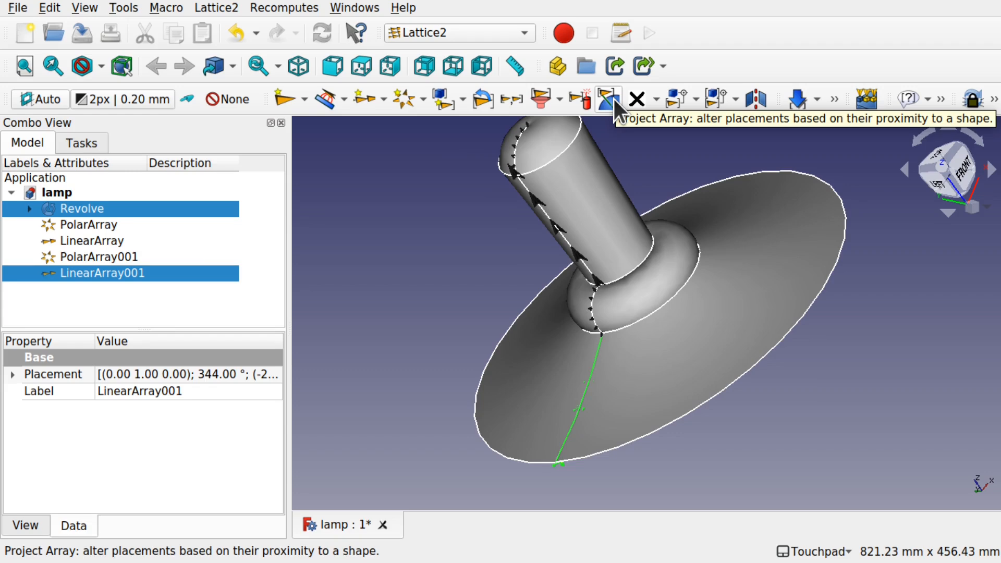
click(214, 7)
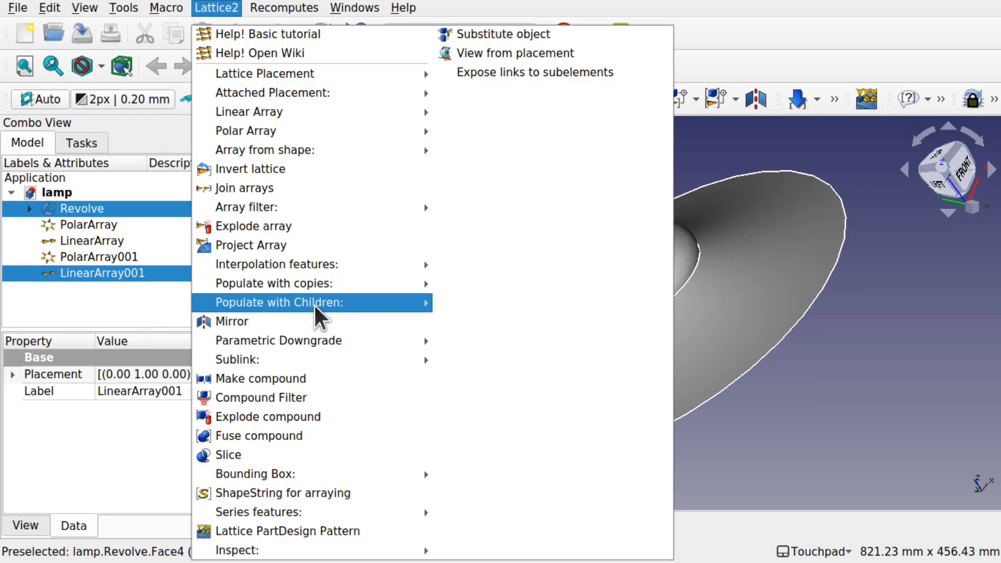
click(310, 251)
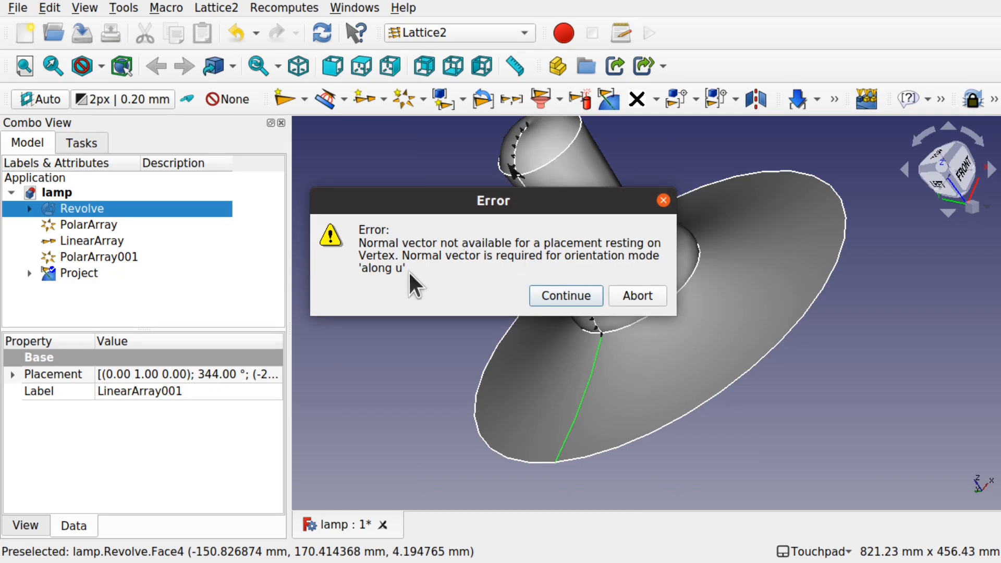
click(565, 295)
alt+drag(589, 422, 491, 409)
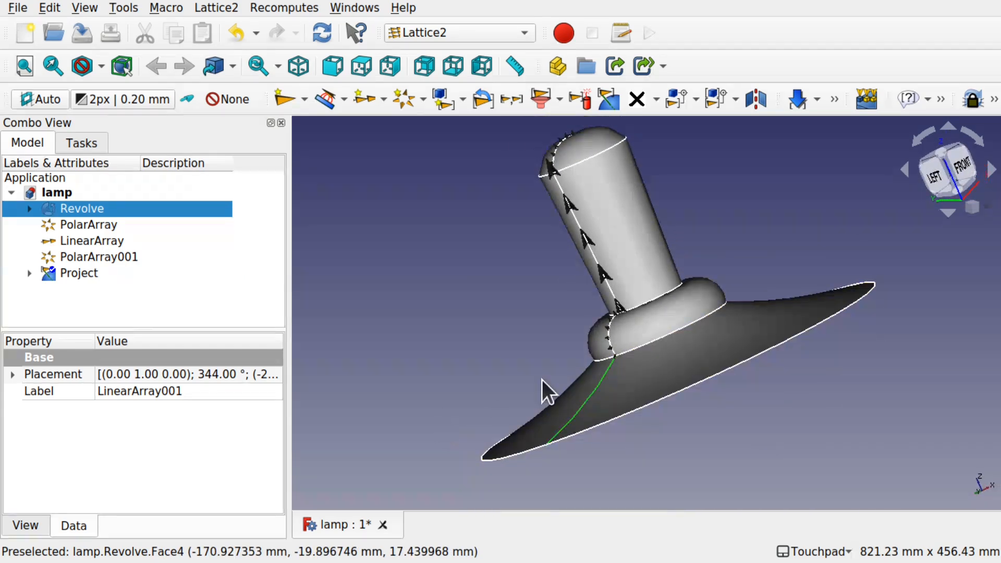
Step: Set the Project object's Orient Mode to tangent plane and recompute it
click(70, 274)
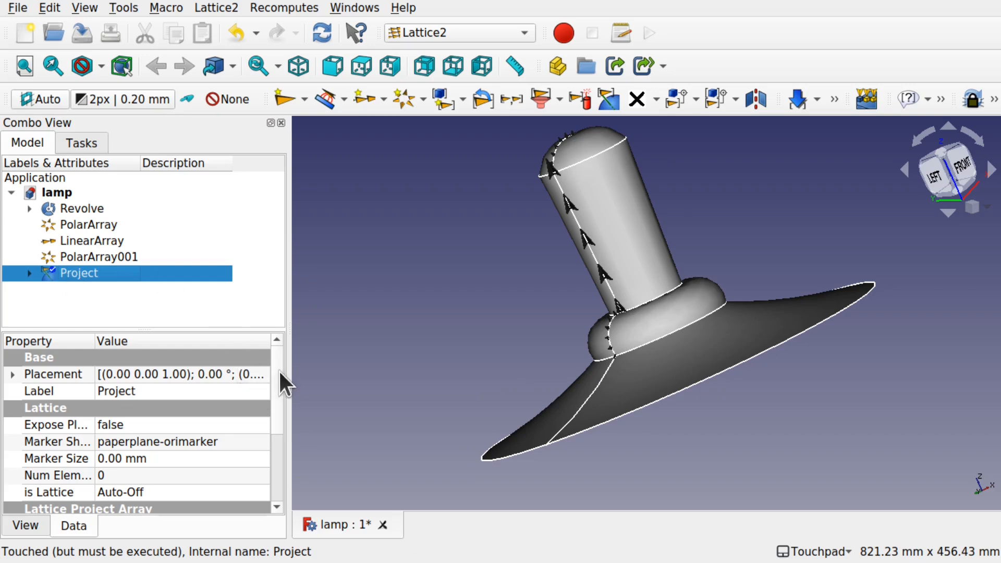
scroll(282, 409, down, 3)
scroll(286, 419, down, 4)
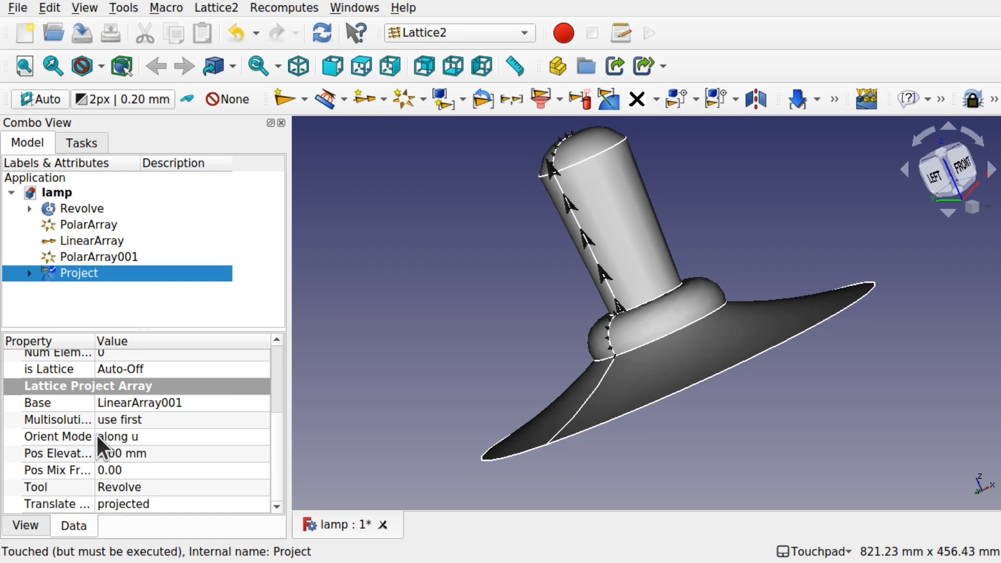
click(172, 435)
click(174, 436)
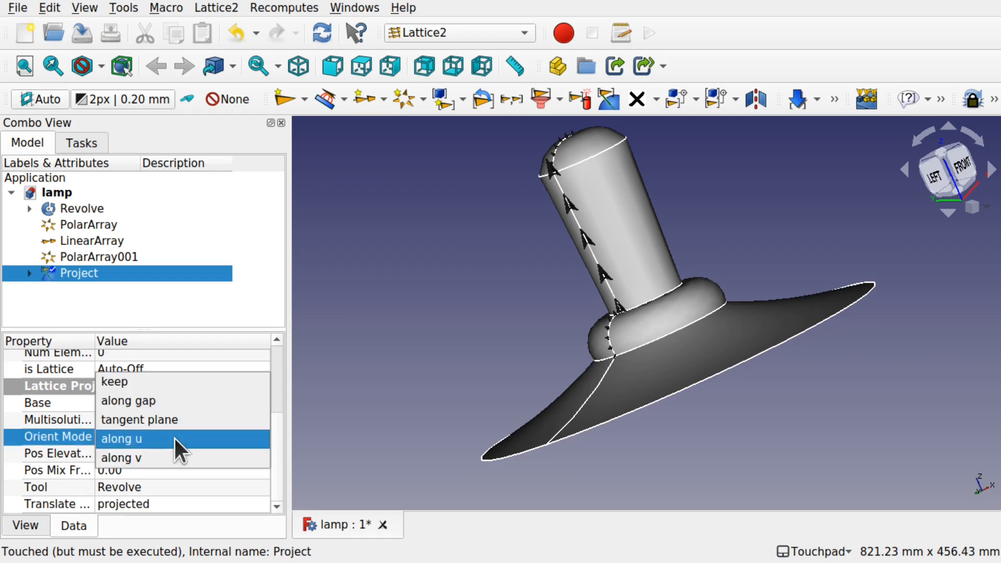
click(189, 420)
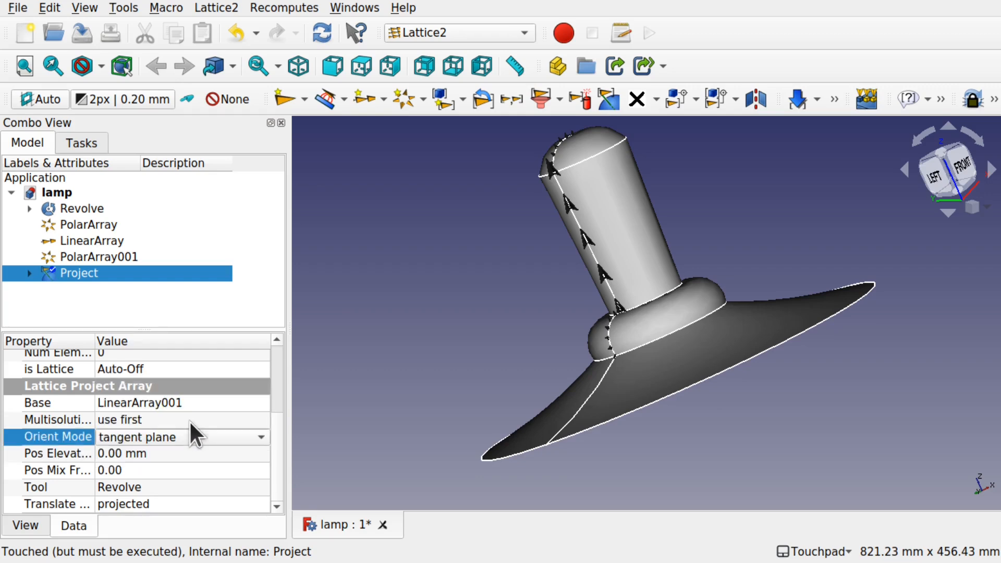
click(402, 421)
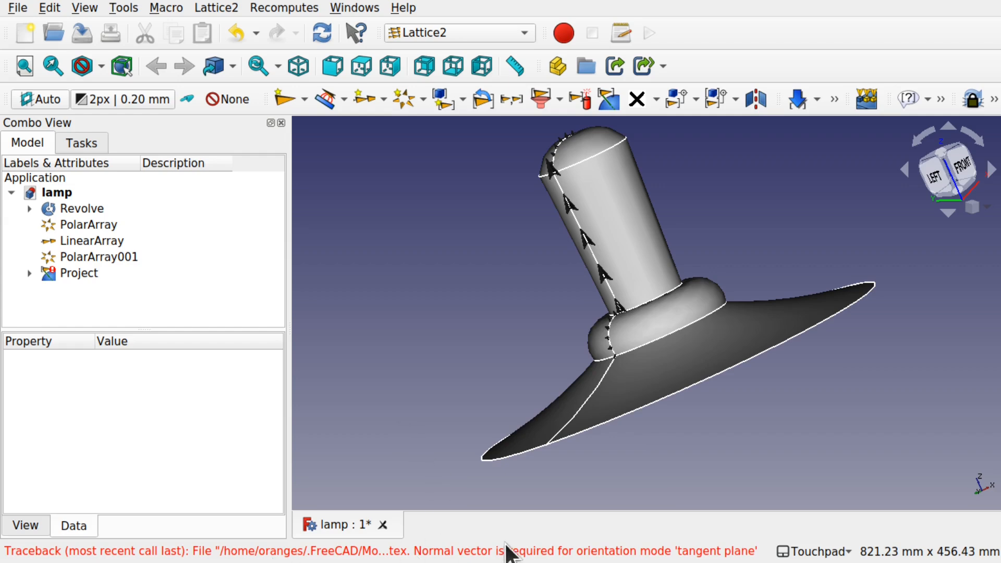
Step: Show LinearArray001 under Project and transform it 11 mm along its Z axis, finishing the transform
middle_drag(646, 447, 641, 415)
mouse_move(695, 440)
middle_down()
mouse_move(688, 476)
mouse_move(688, 441)
middle_up()
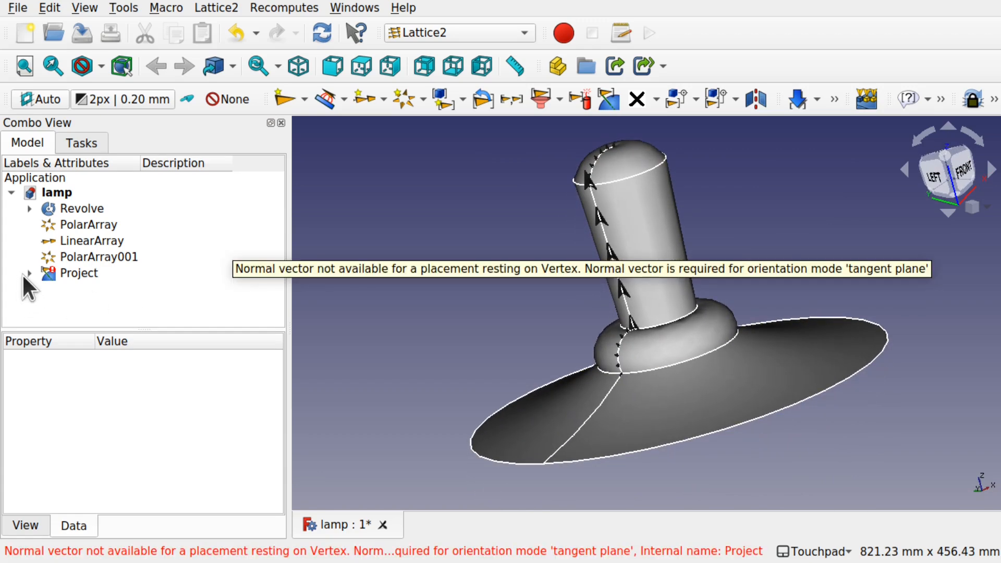
click(26, 273)
click(98, 279)
click(137, 290)
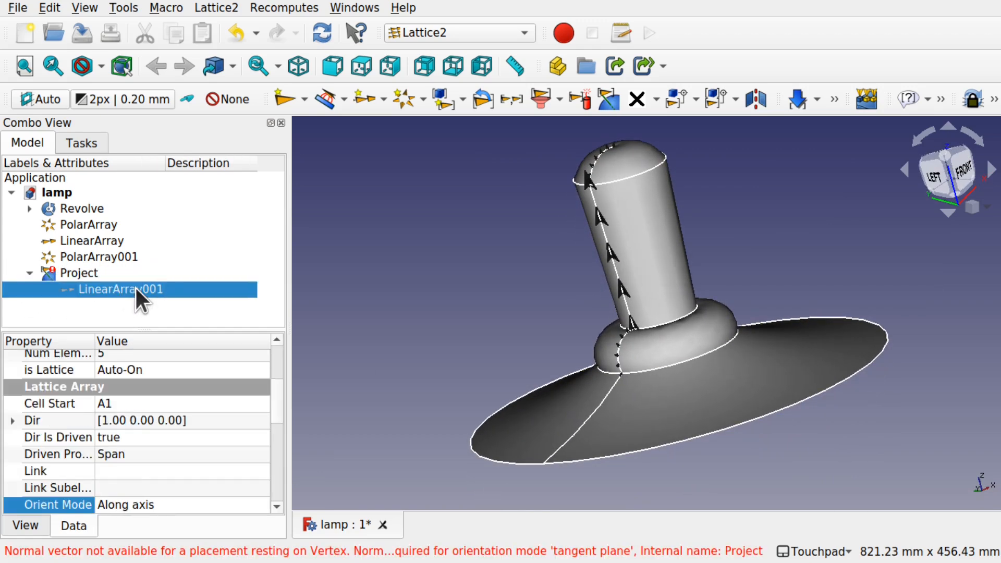
key(space)
right_click(135, 288)
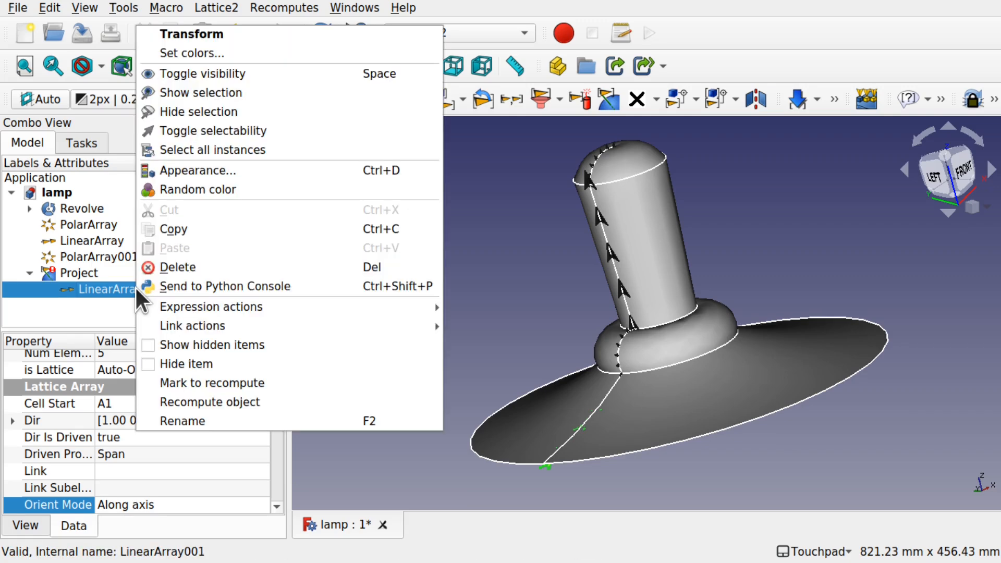
click(206, 35)
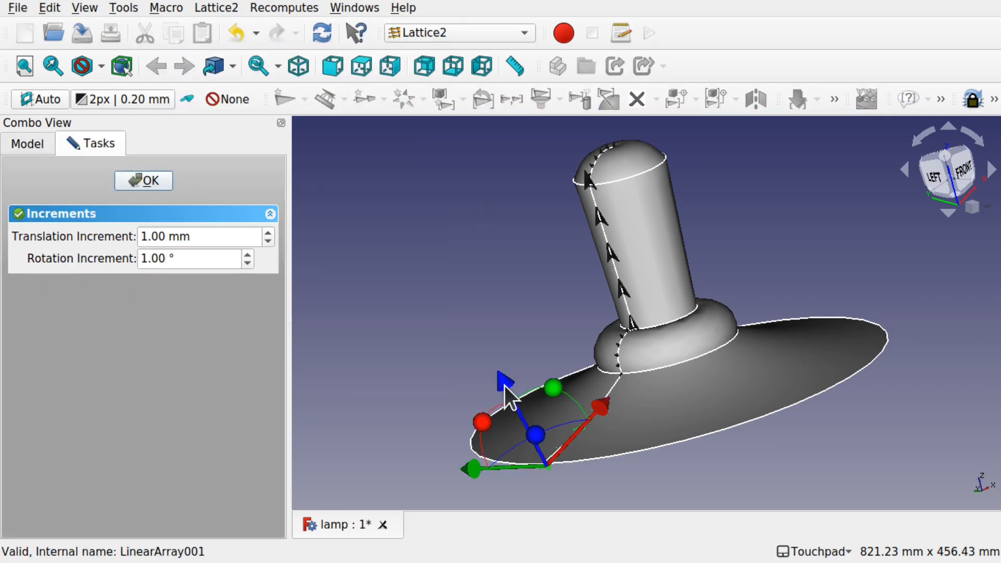
drag(510, 382, 500, 378)
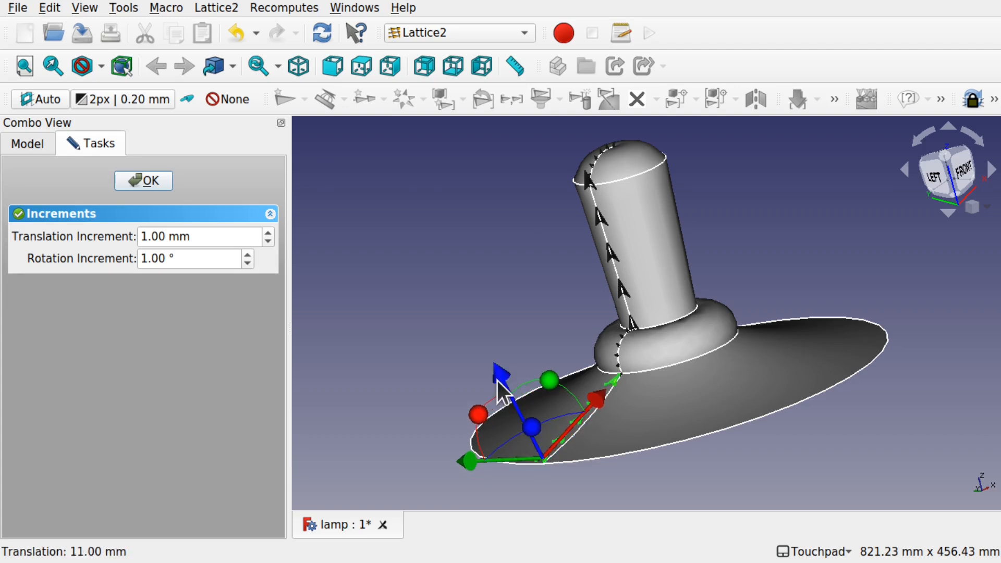
click(146, 177)
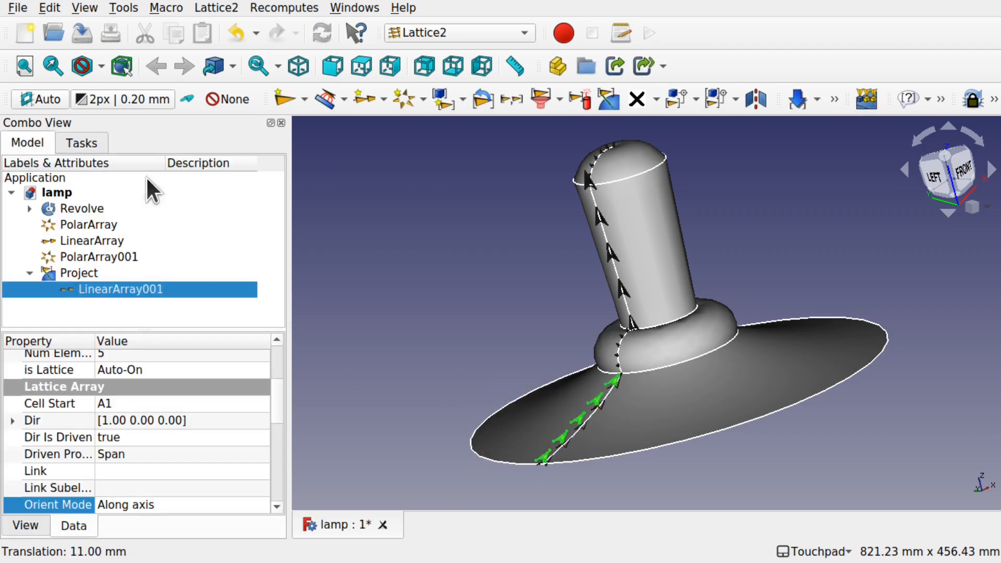
Step: Hide LinearArray001 and examine how the projected placements sit along the base's profile edge
click(362, 359)
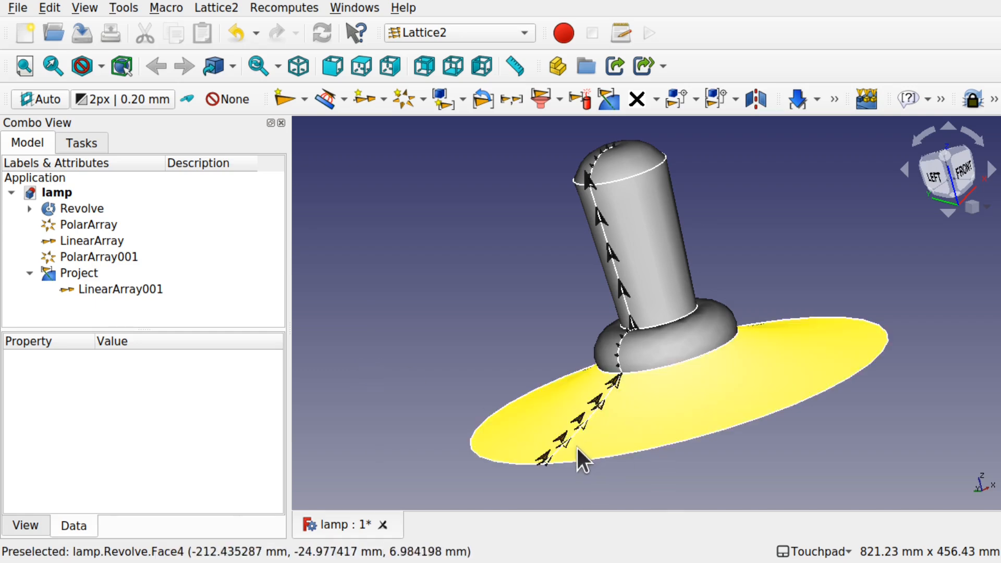
alt+drag(607, 446, 549, 456)
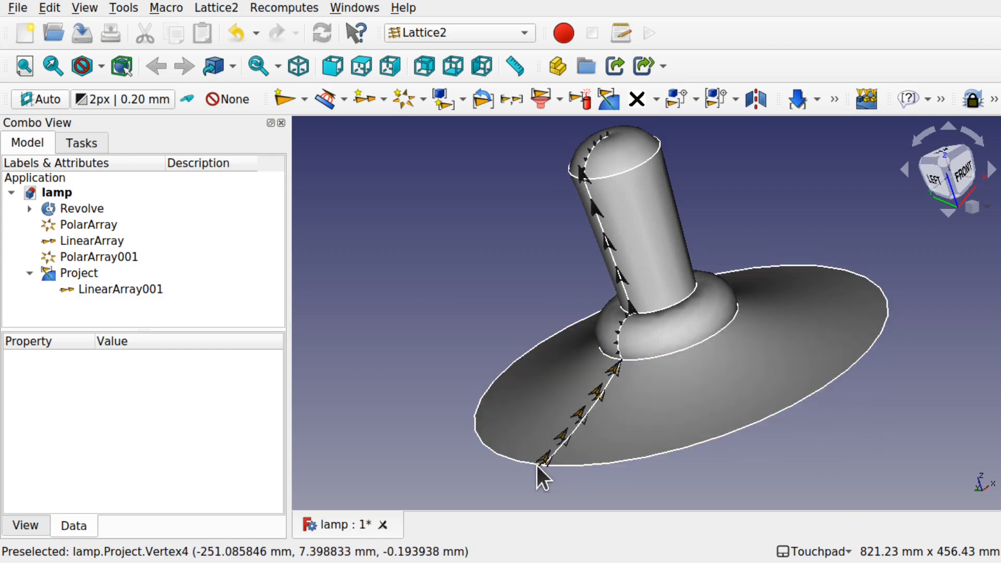
click(98, 286)
mouse_move(593, 360)
alt+mouse_down()
mouse_move(618, 420)
mouse_move(597, 377)
alt+mouse_up()
scroll(617, 421, up, 5)
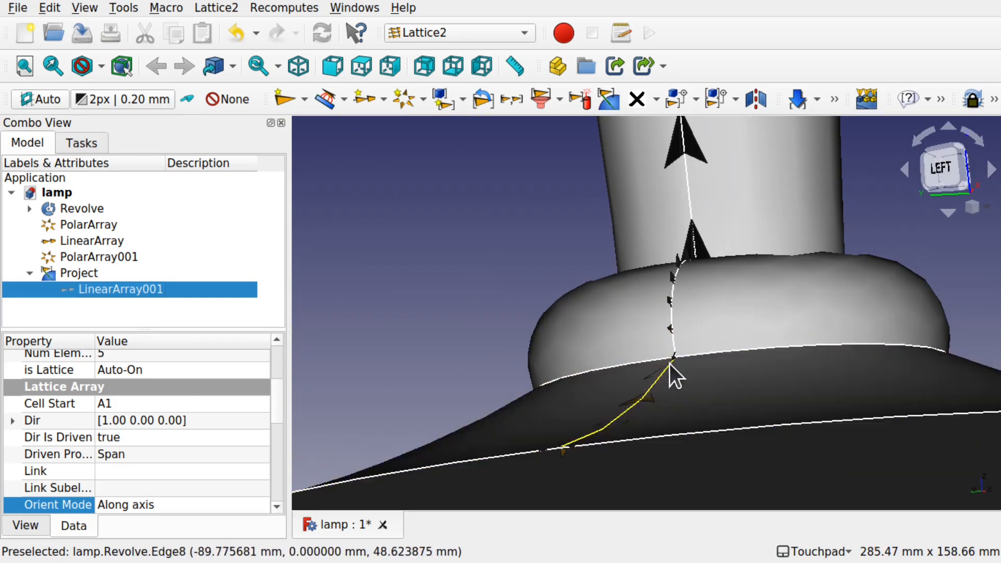
alt+drag(561, 443, 579, 404)
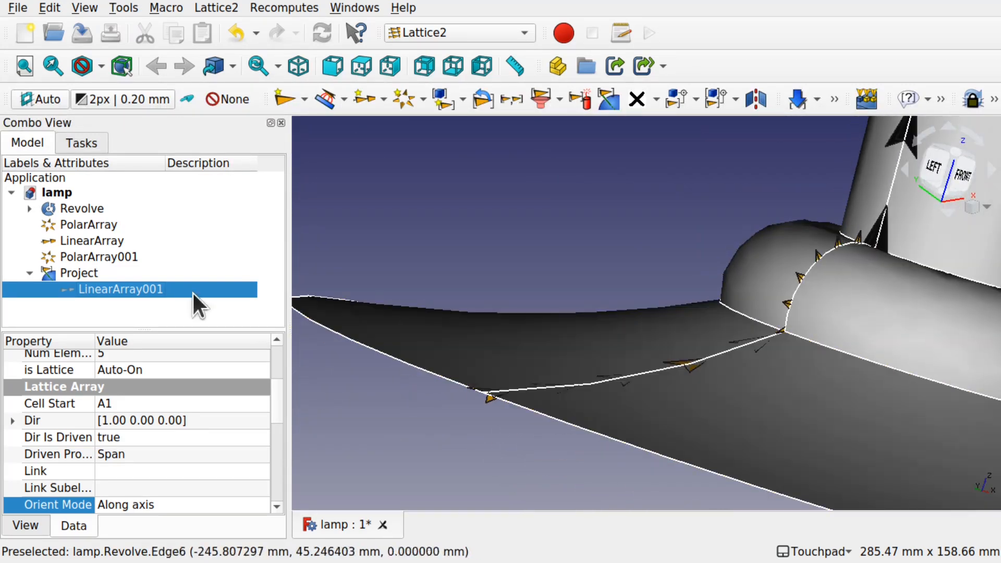
Step: Transform LinearArray001 upward along its Z axis and tilt it about its Y axis, then undo the last unwanted rotation and recompute
right_click(129, 287)
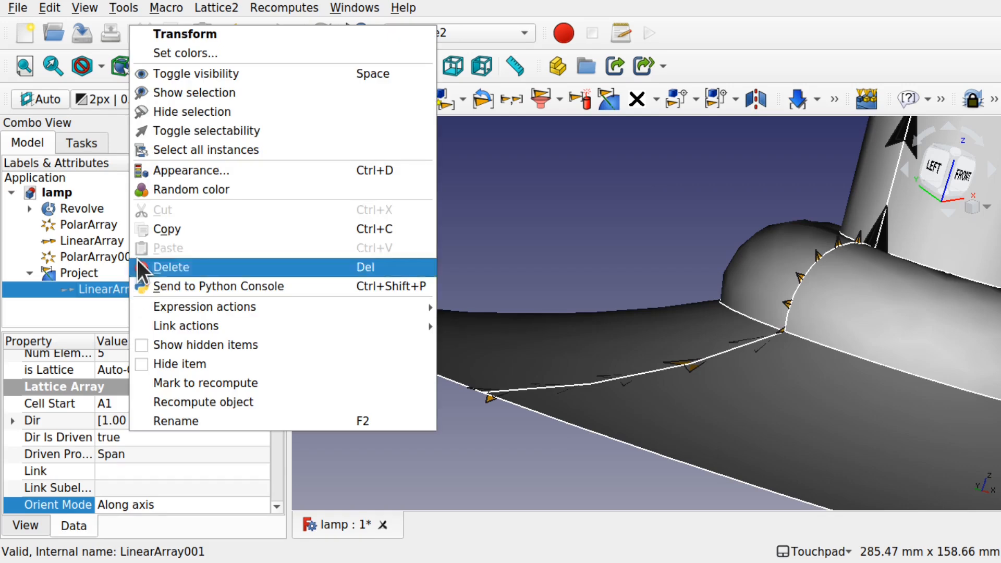
click(208, 38)
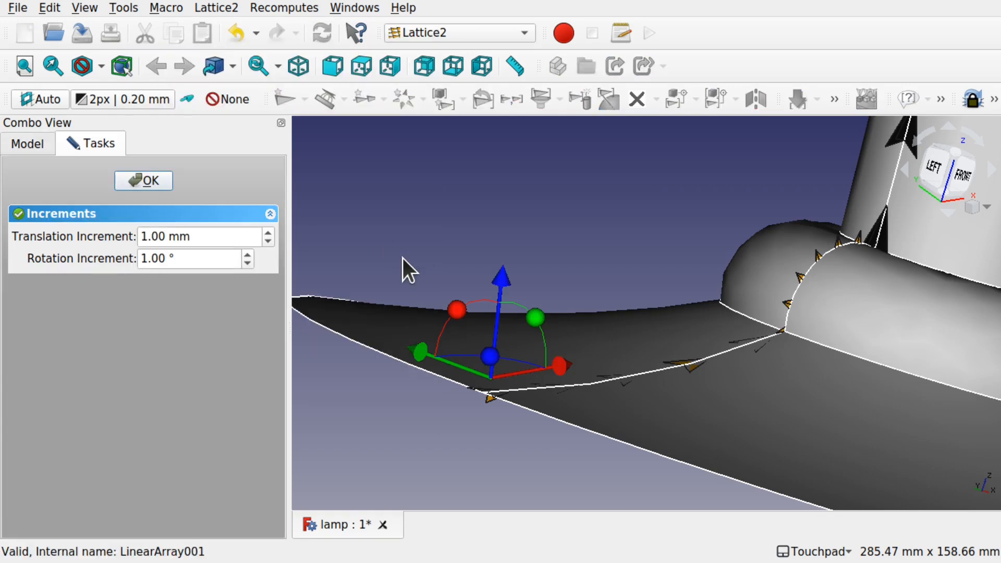
drag(494, 277, 498, 256)
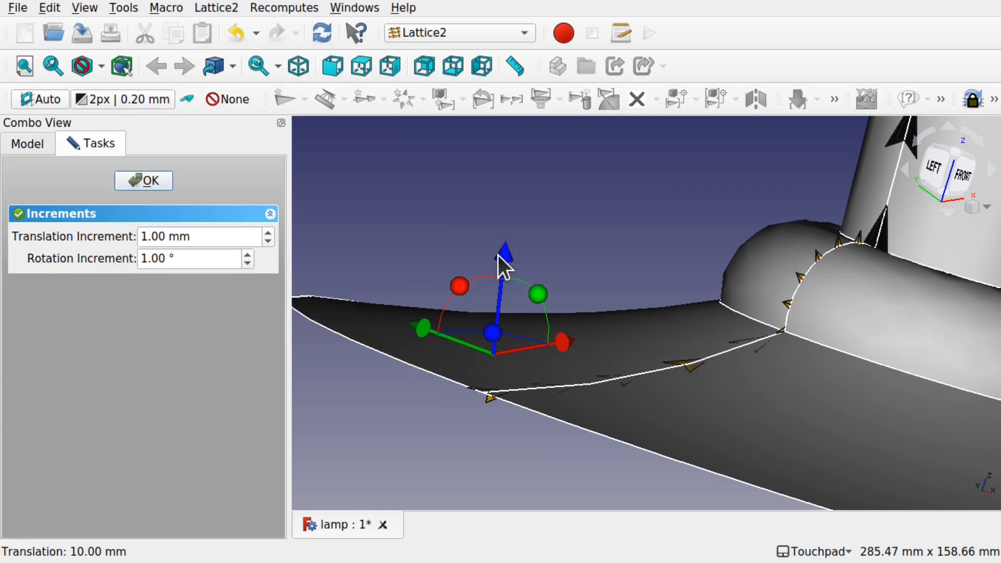
mouse_move(538, 293)
mouse_down()
mouse_move(526, 274)
mouse_move(543, 299)
mouse_move(534, 286)
mouse_up()
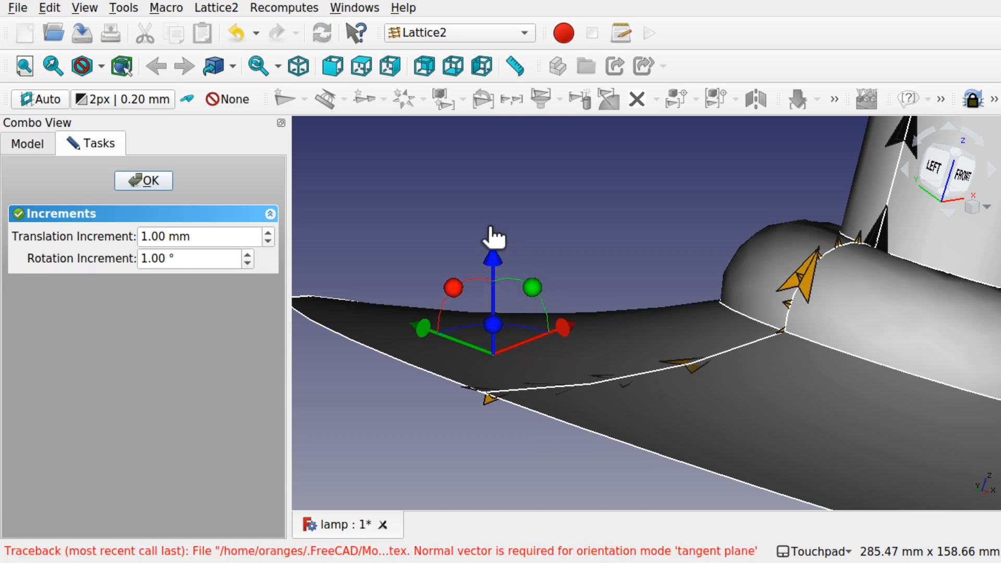
drag(491, 257, 493, 233)
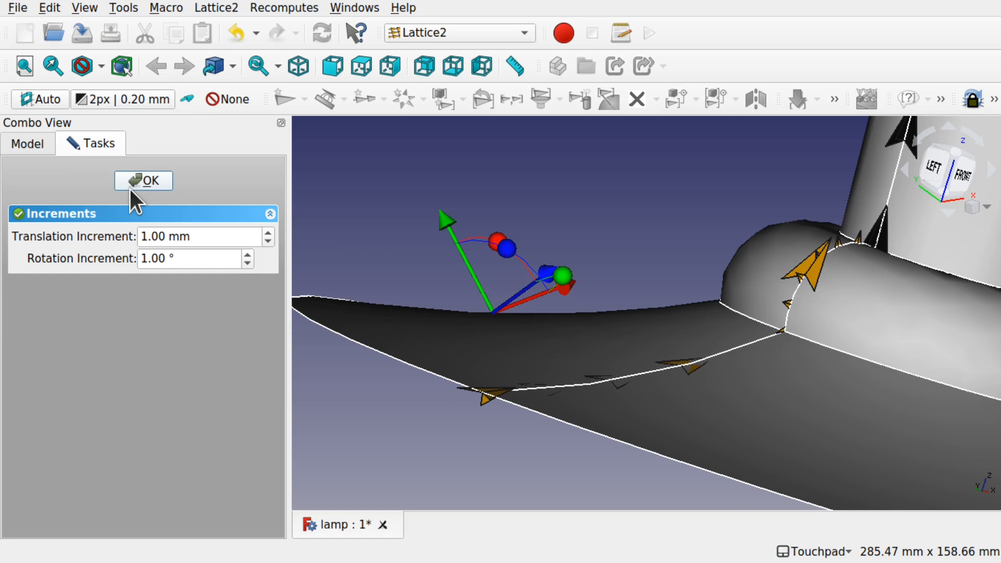
click(165, 184)
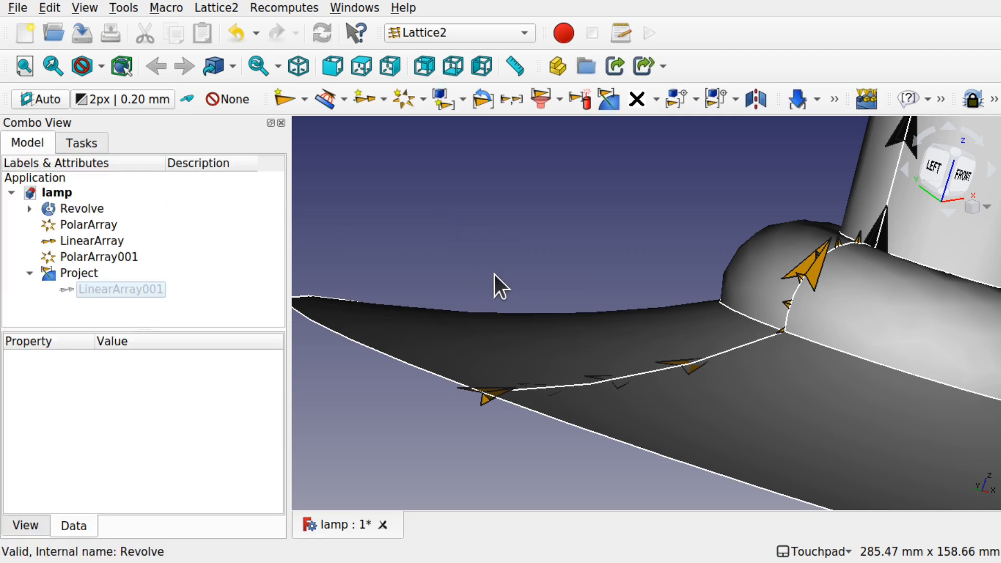
key(ctrl+z)
key(ctrl+r)
Step: Set the Count of LinearArray001 to 4 and recompute the projection
click(130, 289)
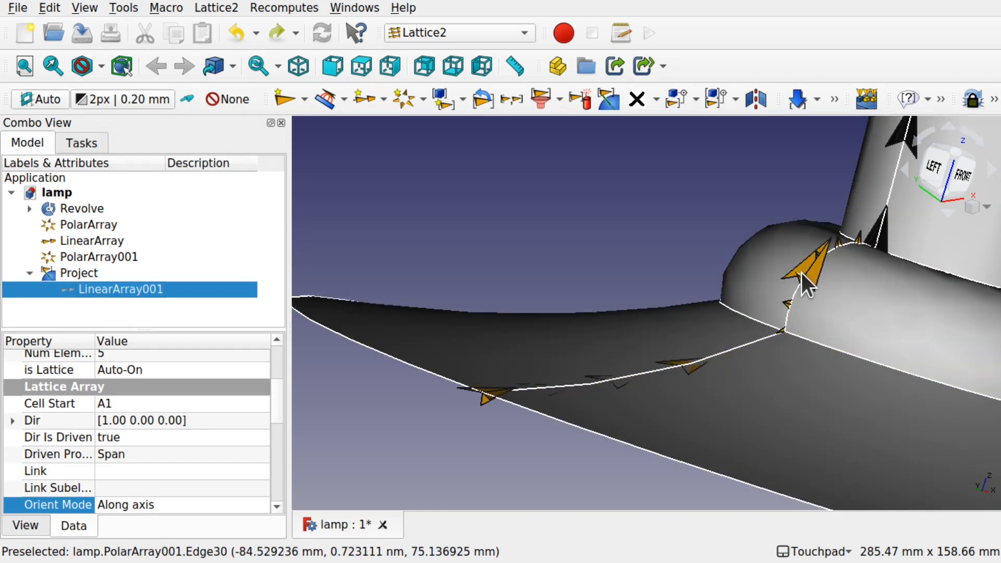
scroll(278, 502, down, 3)
click(277, 505)
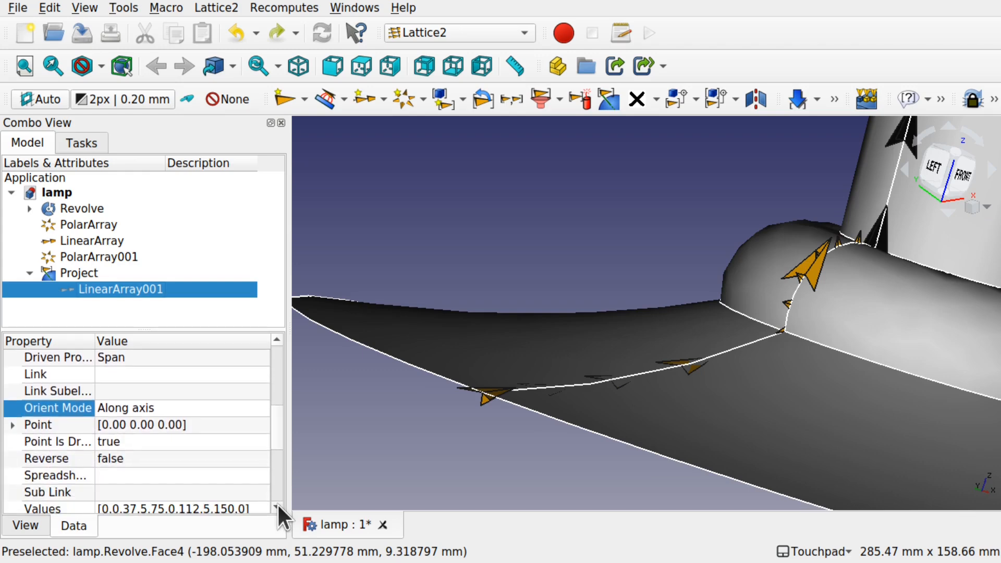
drag(276, 437, 273, 384)
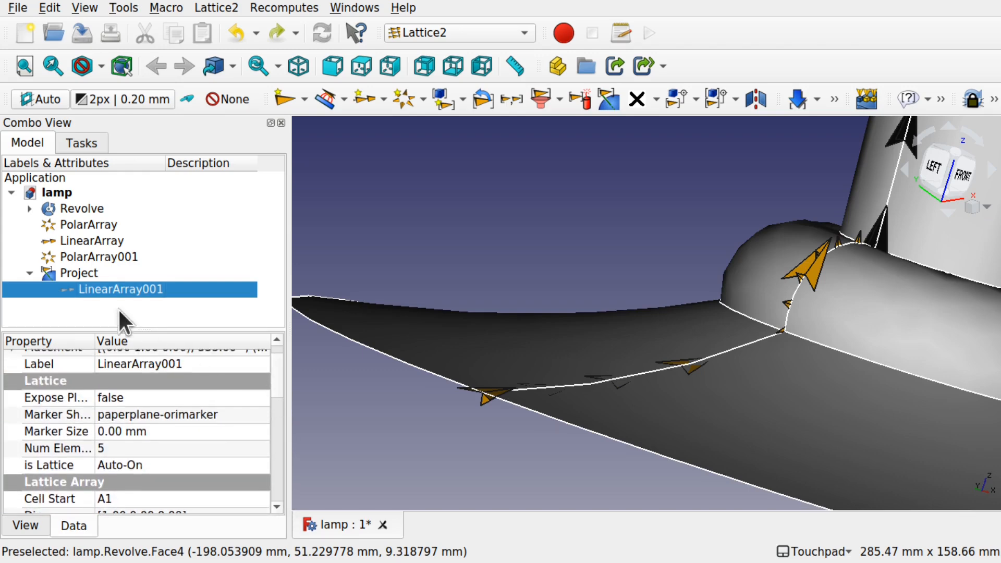
scroll(274, 383, down, 2)
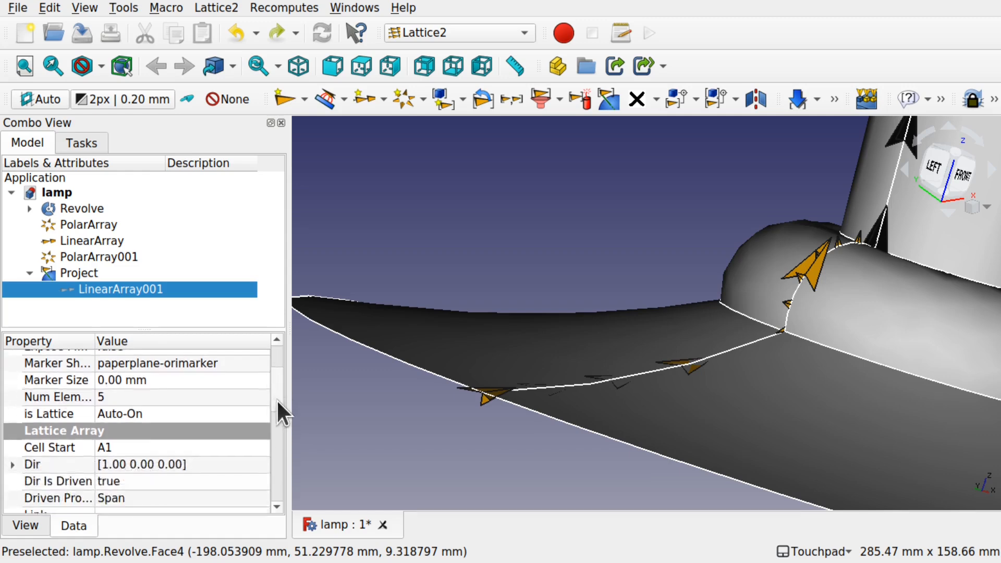
drag(275, 426, 267, 490)
click(146, 426)
text(4)
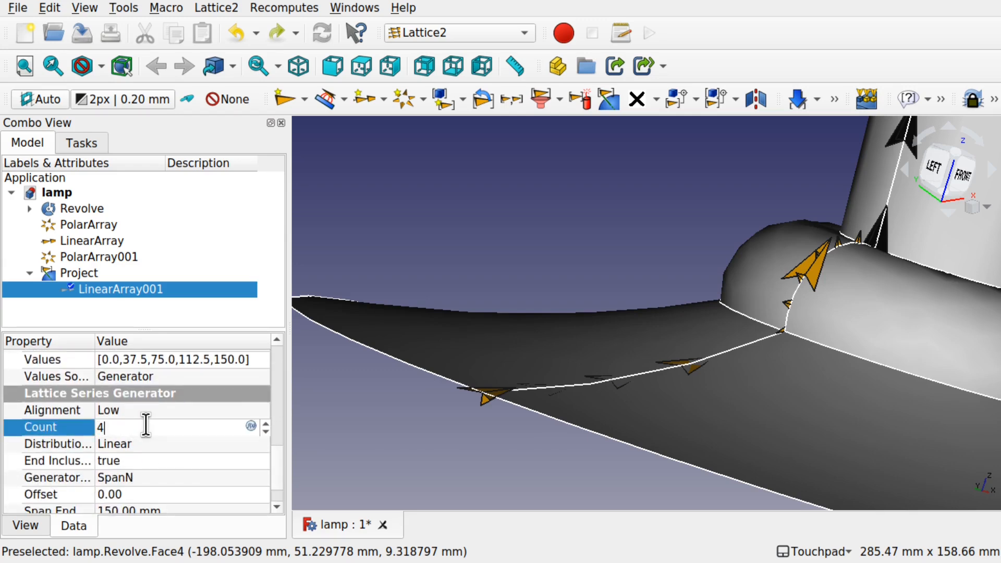
click(418, 412)
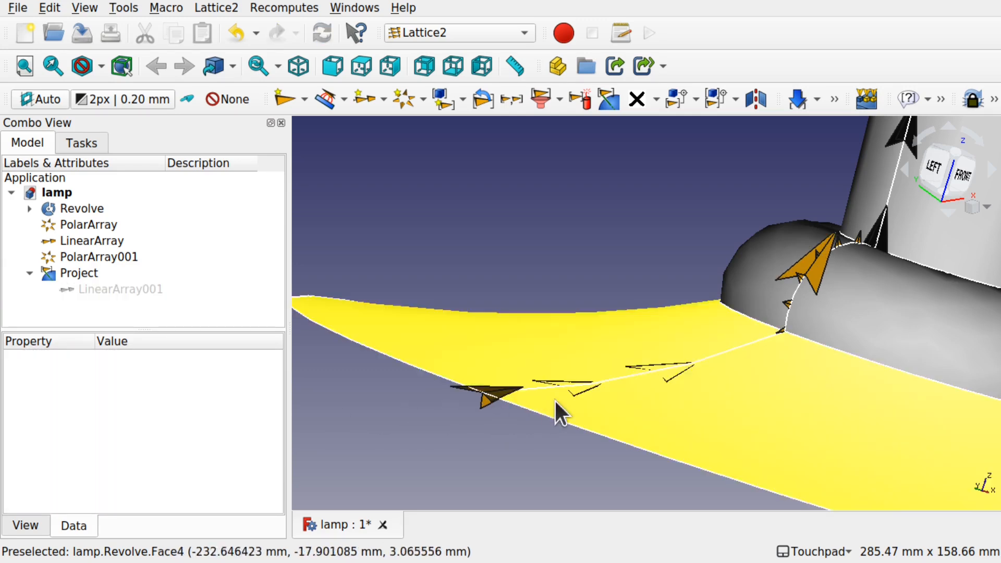
Step: Show LinearArray001 and transform it -13 mm along its Z axis and -12 mm along its X axis
alt+drag(644, 370, 583, 300)
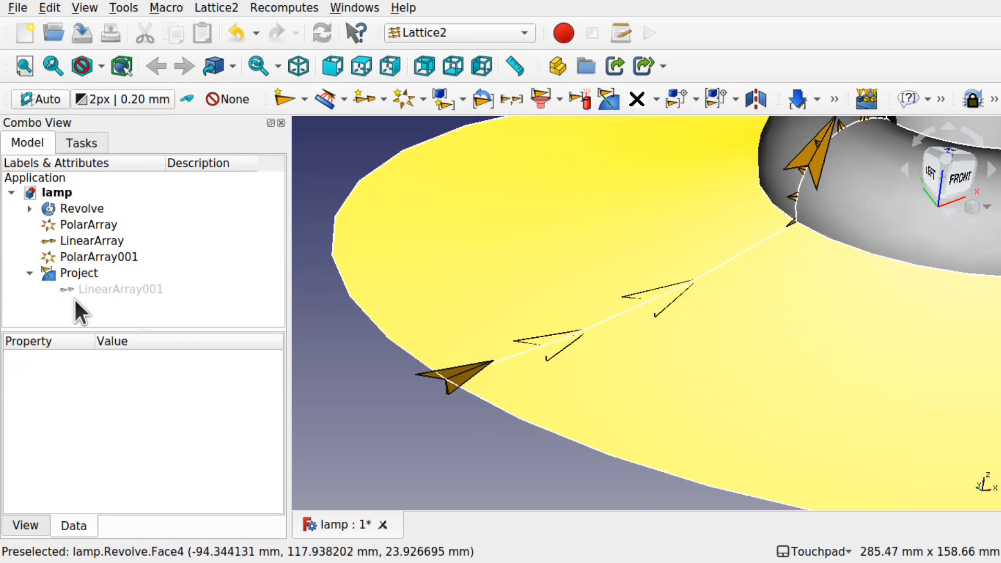
click(99, 288)
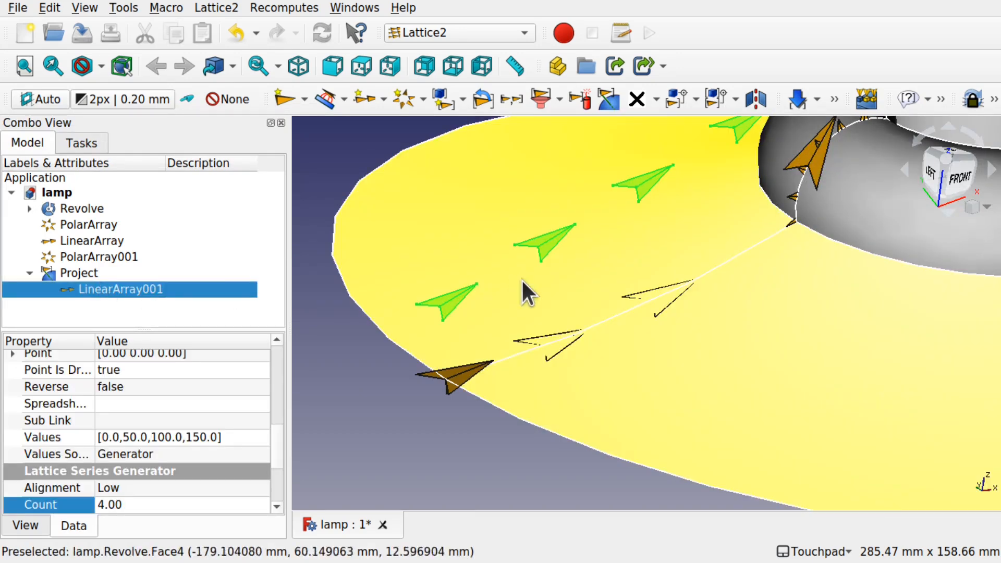
alt+drag(521, 278, 480, 272)
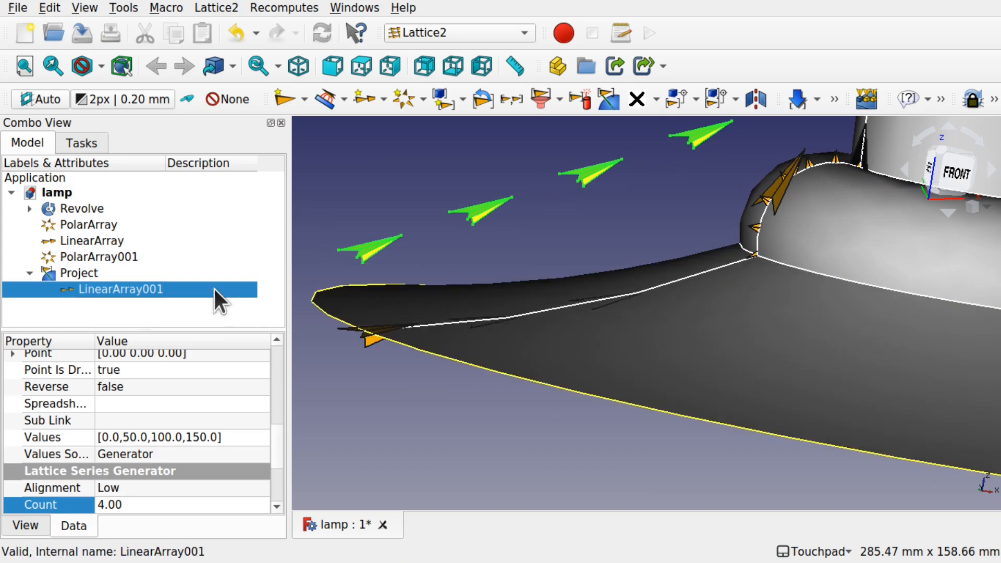
right_click(214, 287)
click(317, 40)
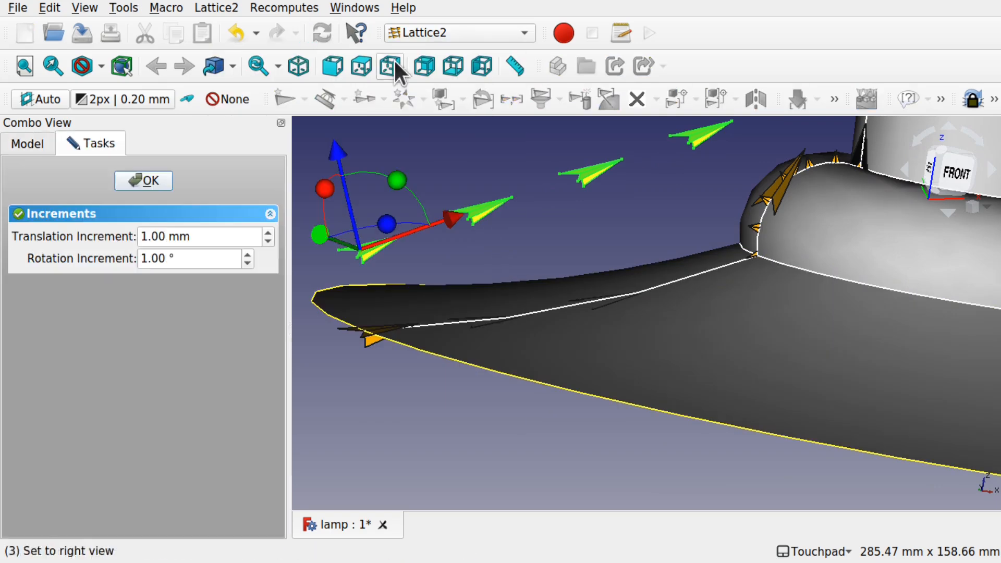
drag(344, 154, 359, 208)
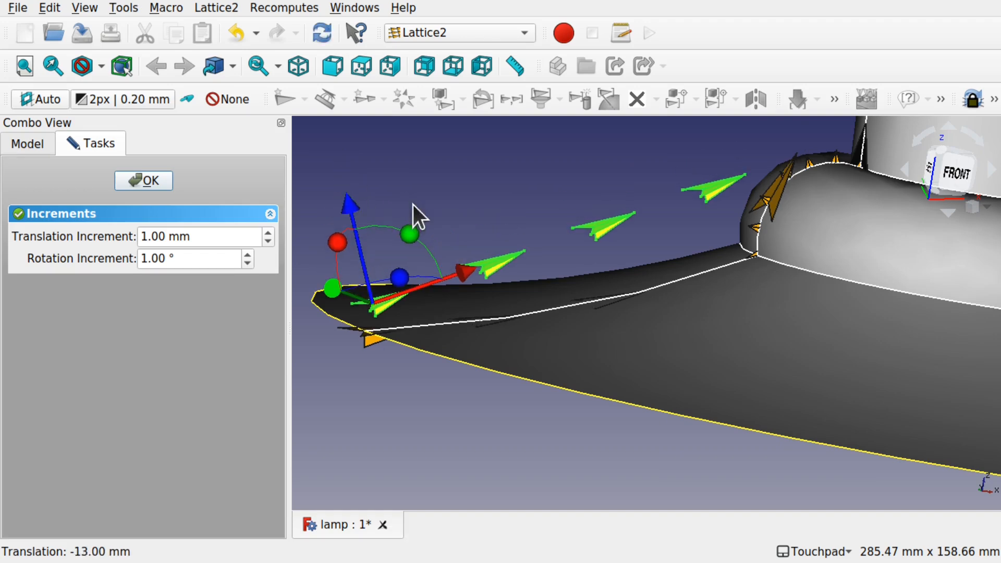
drag(473, 269, 440, 284)
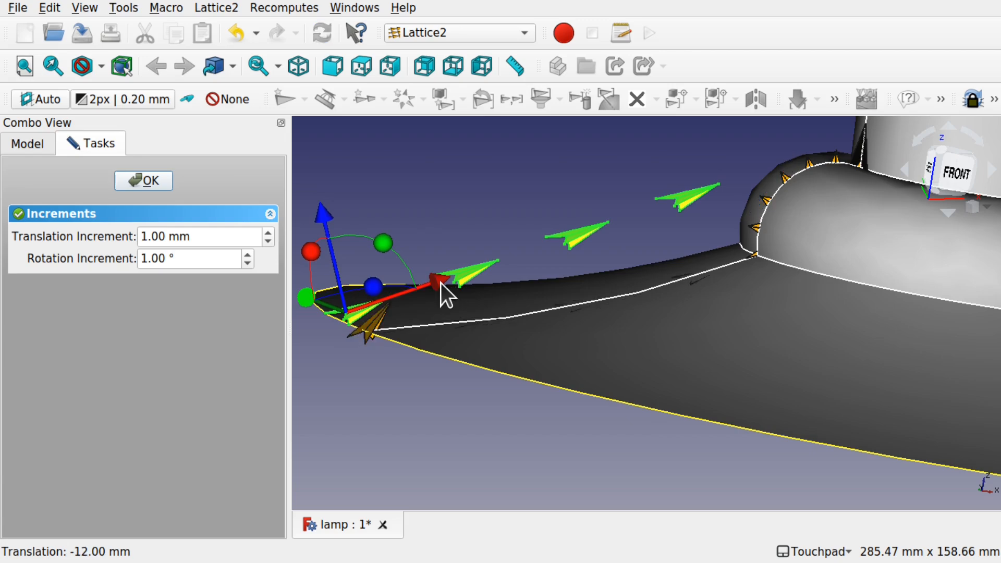
Step: Tilt LinearArray001 about its Y axis to follow the base's slope, adjust its Z and X position, and finish the transform
alt+drag(577, 236, 591, 256)
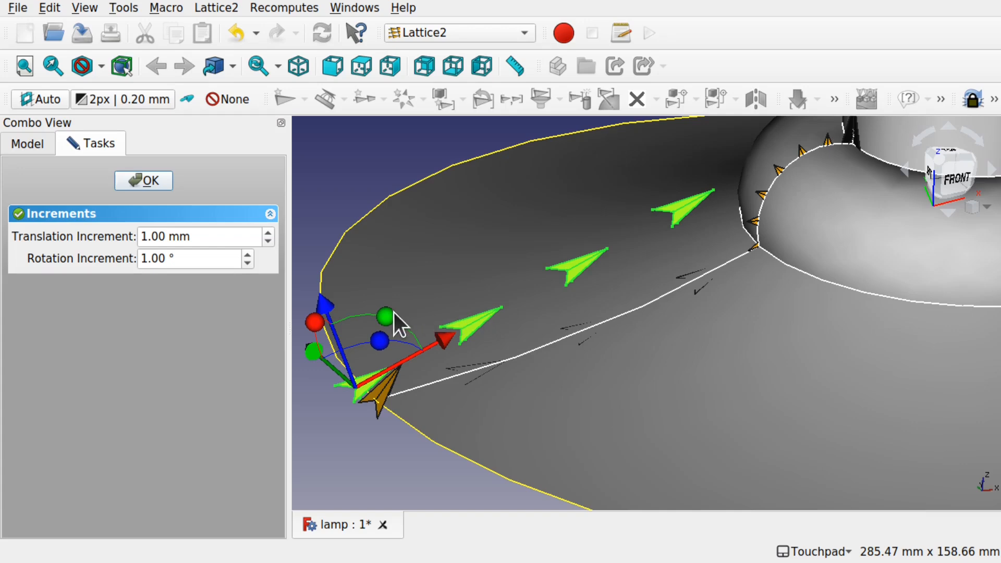
drag(399, 316, 402, 319)
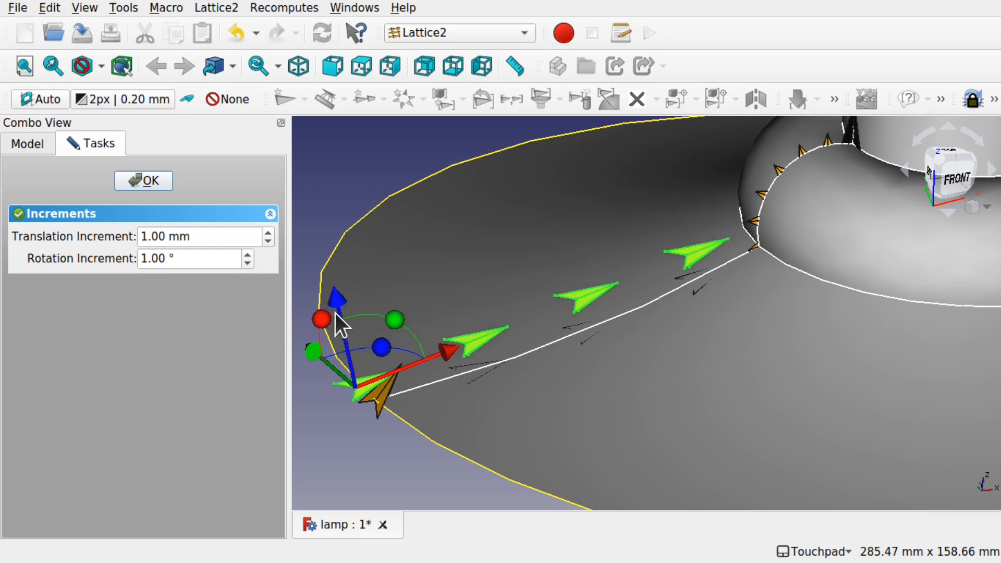
mouse_move(344, 311)
mouse_down()
mouse_move(356, 326)
mouse_move(343, 308)
mouse_up()
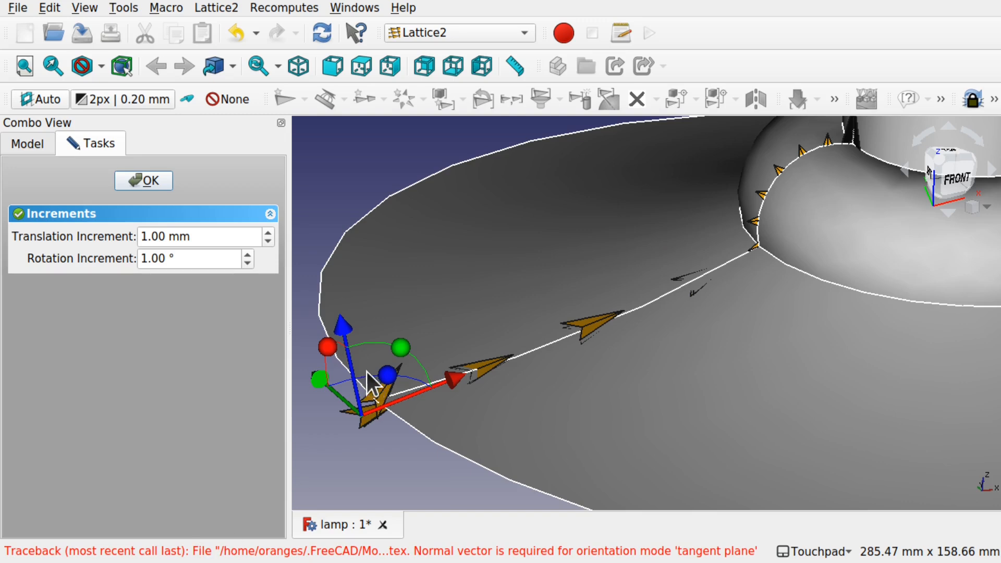
mouse_move(346, 332)
mouse_down()
mouse_move(341, 312)
mouse_move(337, 322)
mouse_up()
drag(452, 359, 463, 355)
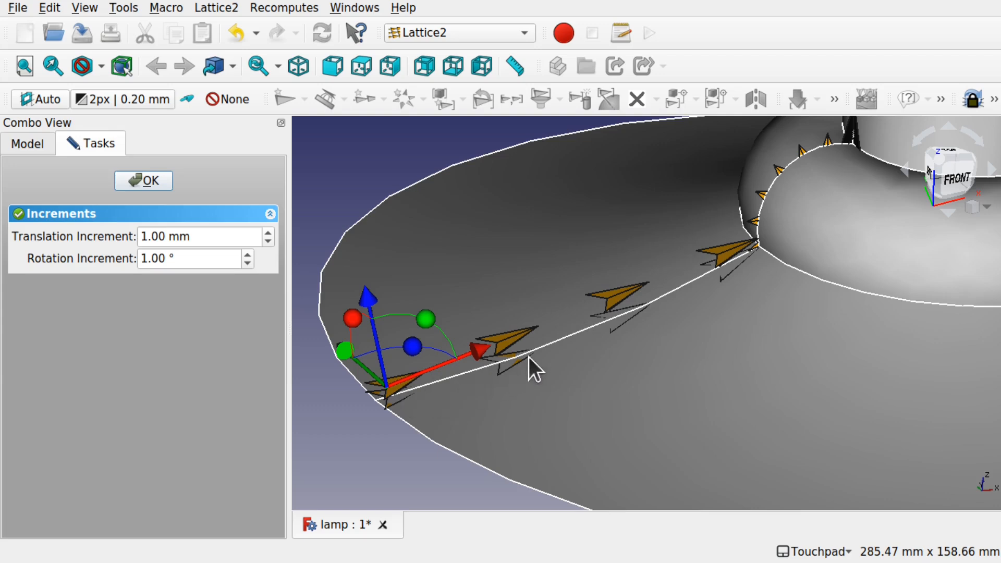
click(143, 176)
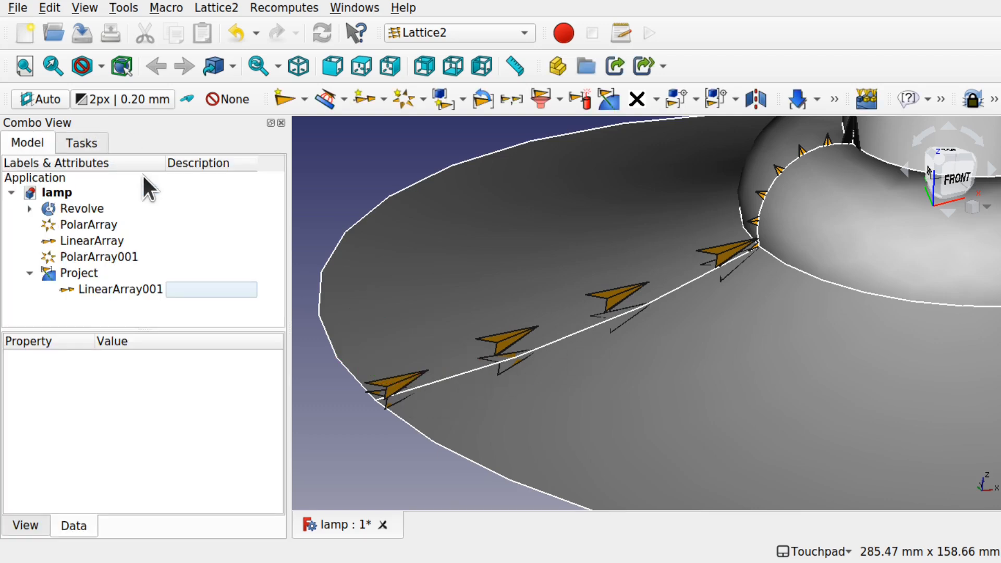
Step: Examine Project, PolarArray, LinearArray and PolarArray001 one by one along the lamp's profile
click(30, 273)
click(81, 273)
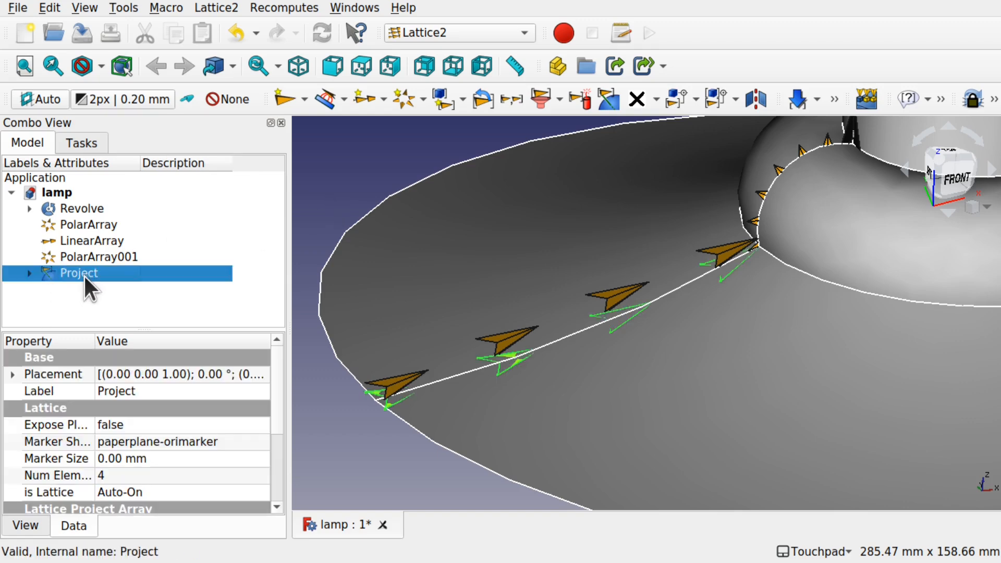
click(87, 225)
click(80, 242)
click(98, 253)
scroll(628, 168, down, 4)
shift+middle_drag(628, 168, 560, 376)
Step: Join PolarArray, LinearArray, PolarArray001 and Project into one array with Join arrays
click(108, 228)
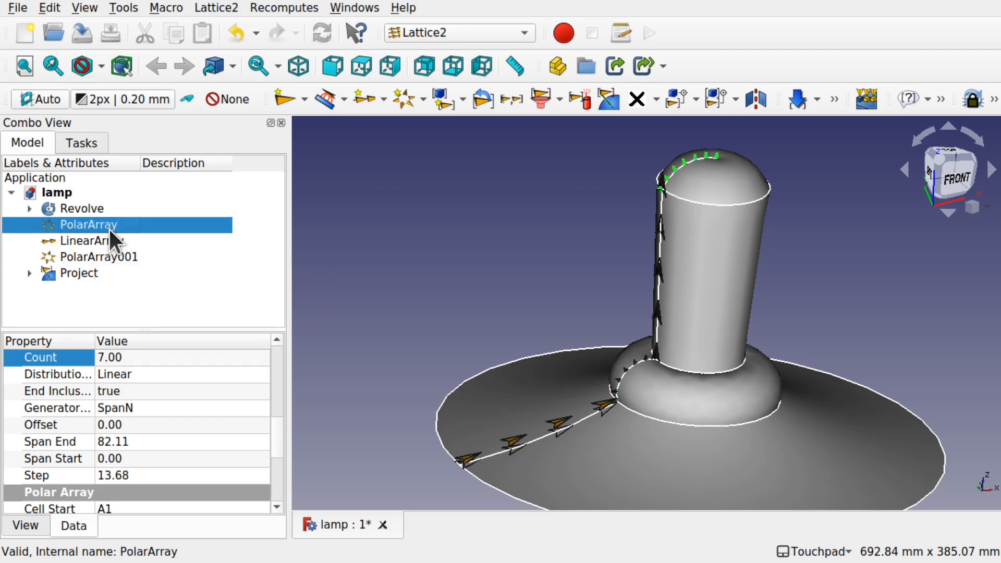
ctrl+click(99, 241)
ctrl+click(106, 257)
ctrl+click(92, 270)
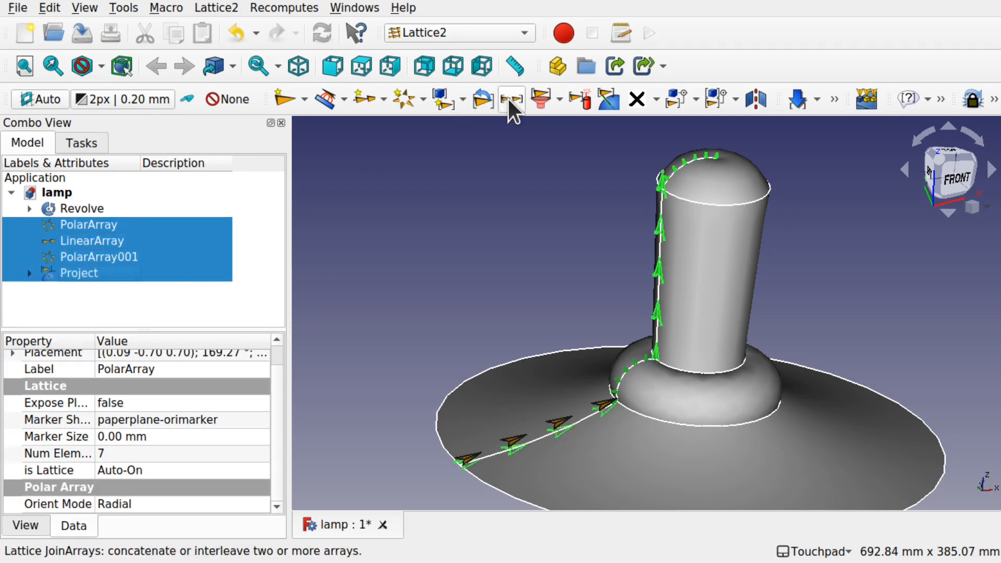
click(217, 9)
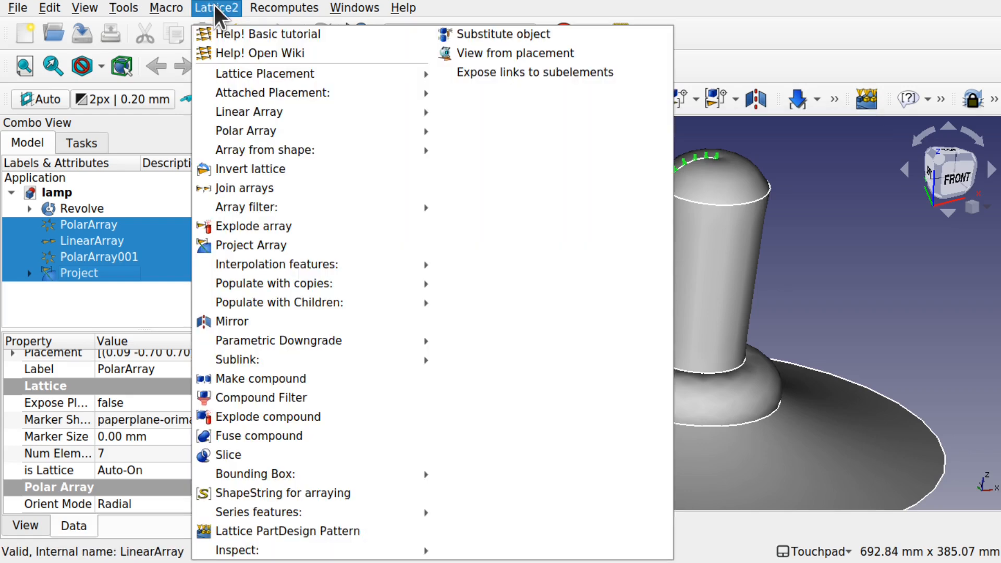
click(260, 186)
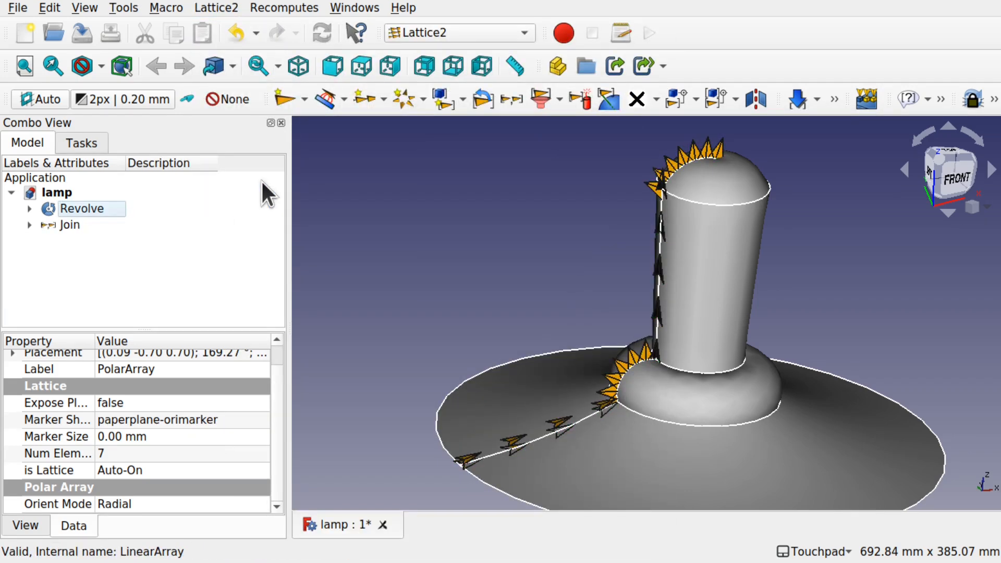
Step: Hide the source LinearArray001 nested under Project in the joined array
shift+drag(462, 206, 514, 183)
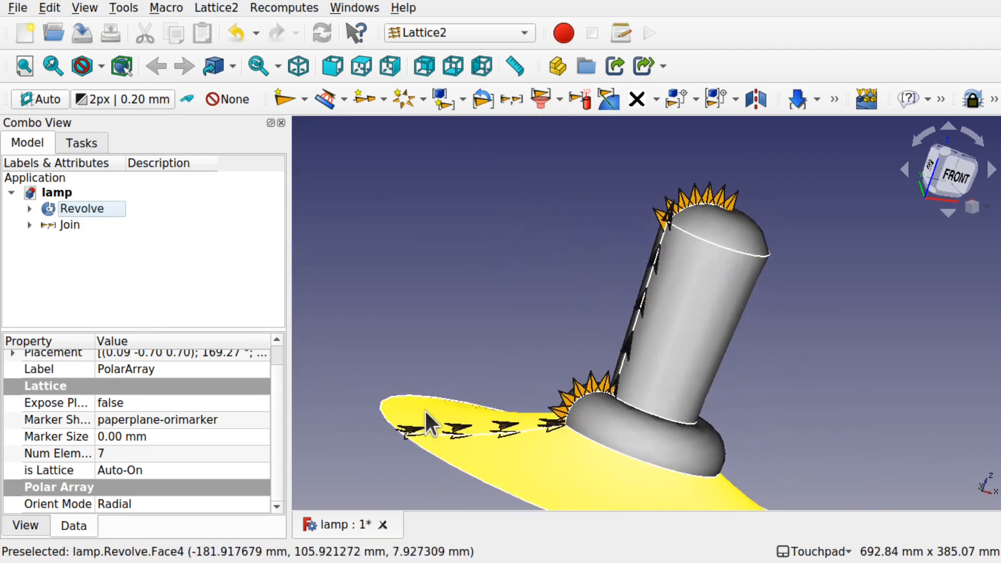
shift+drag(479, 437, 454, 451)
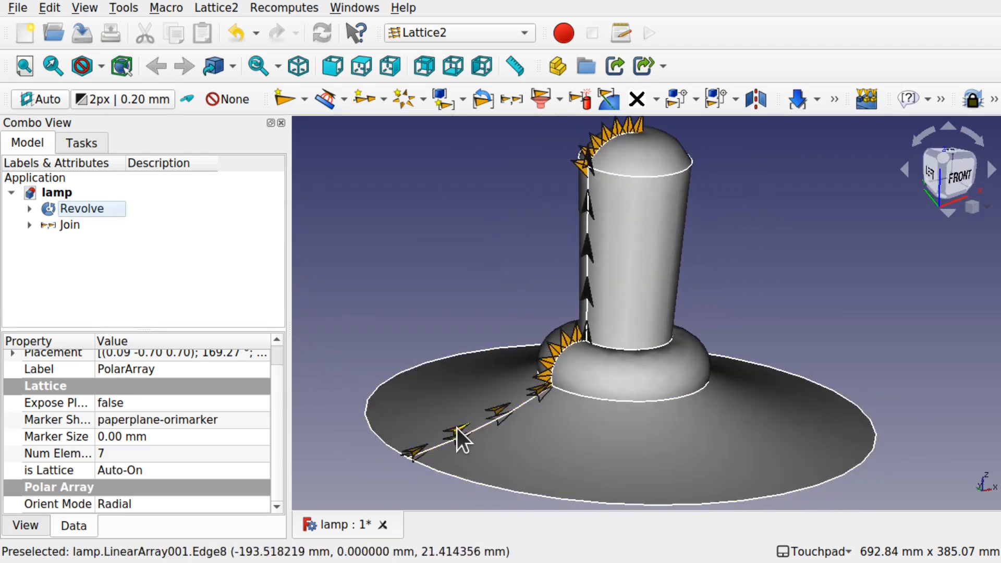
click(458, 431)
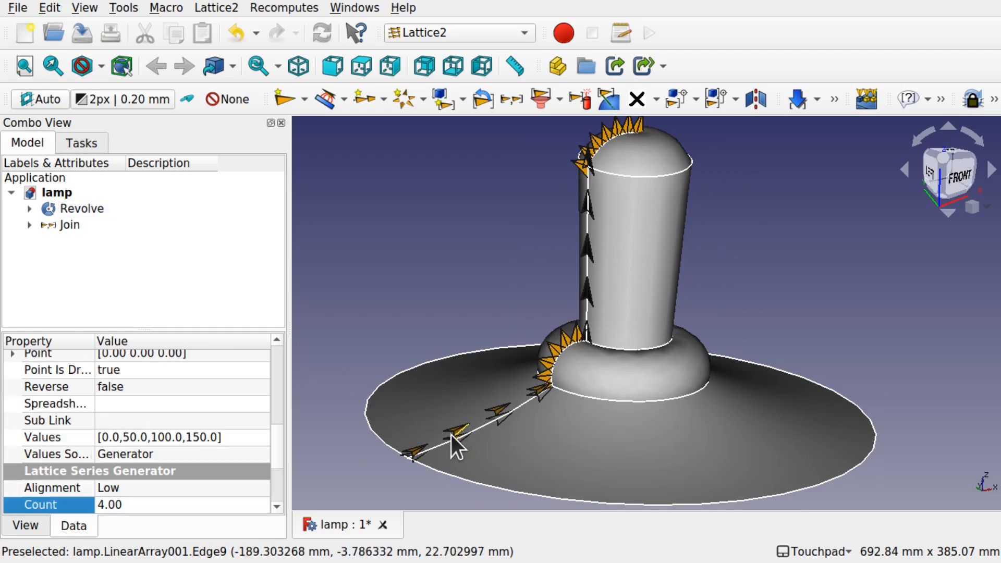
click(30, 225)
click(47, 288)
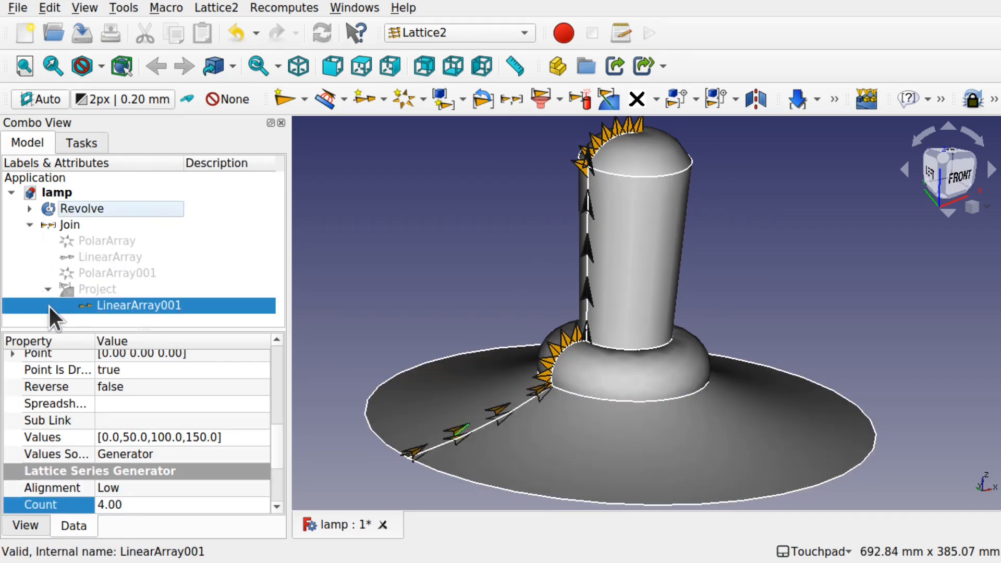
key(space)
Step: Hide the Revolve body to leave only the joined placements in view
shift+drag(533, 292, 625, 377)
click(547, 418)
key(space)
scroll(580, 367, down, 3)
scroll(594, 305, up, 2)
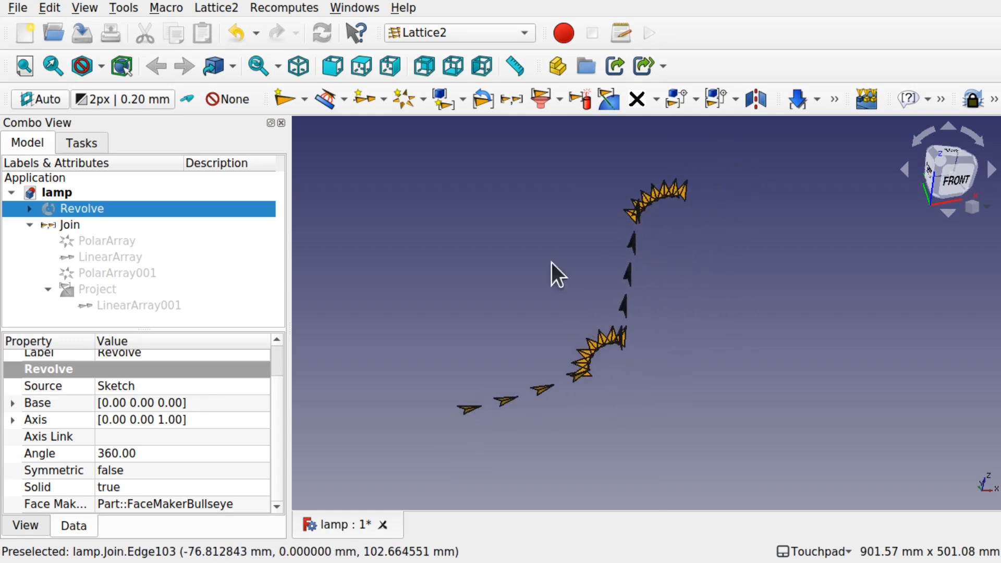
Step: Set the Count of both PolarArray and LinearArray inside the Join to 3
click(108, 240)
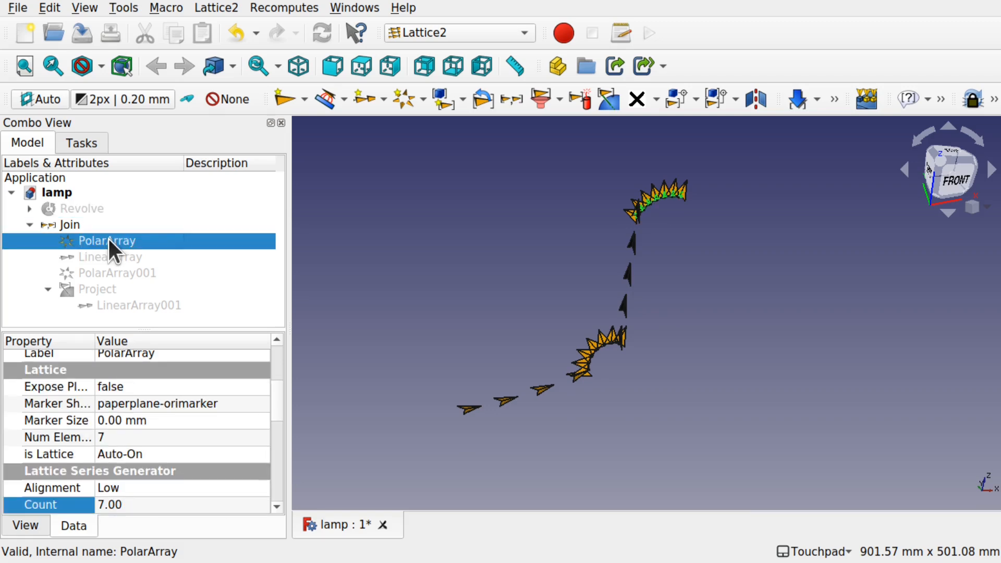
click(129, 500)
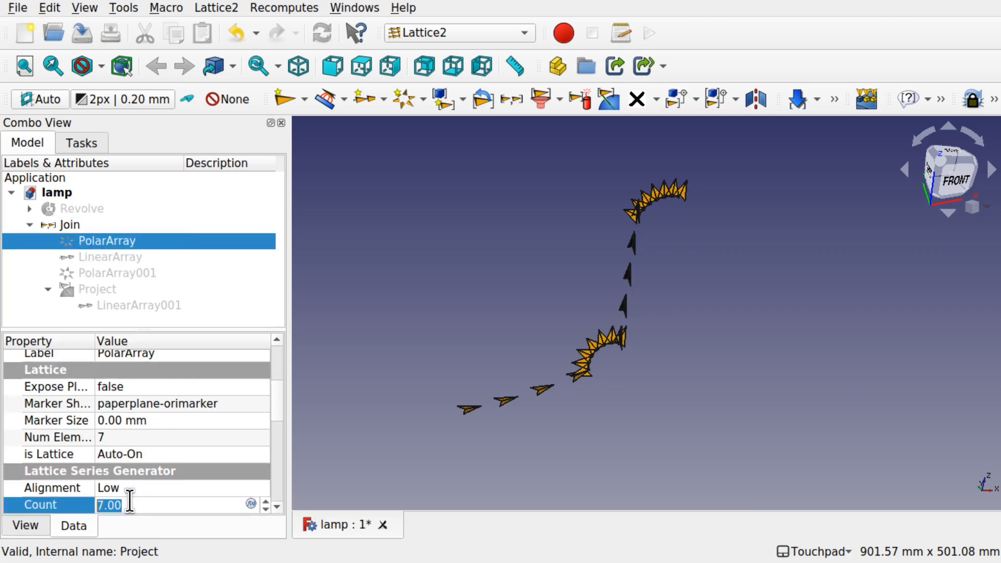
text(3)
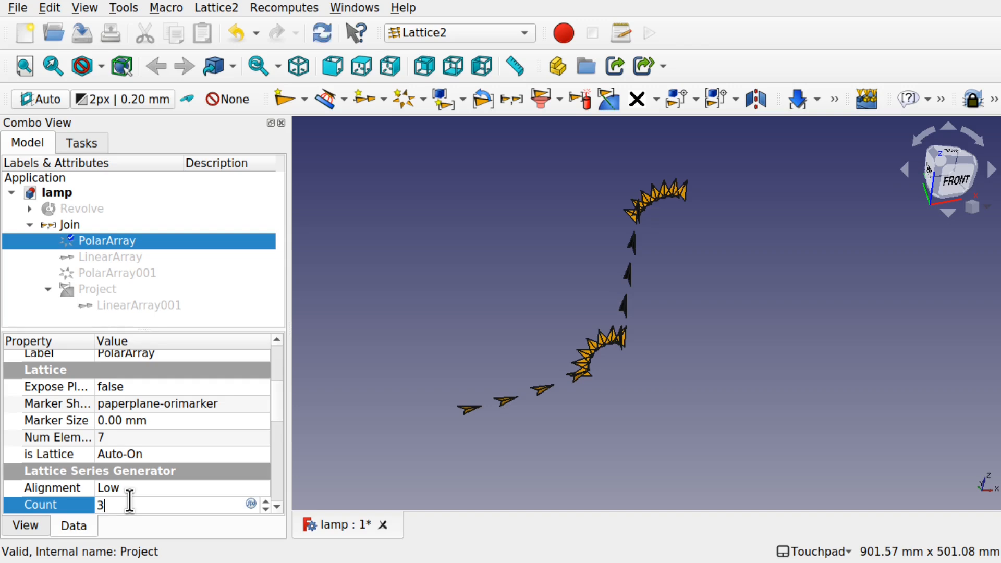
click(108, 257)
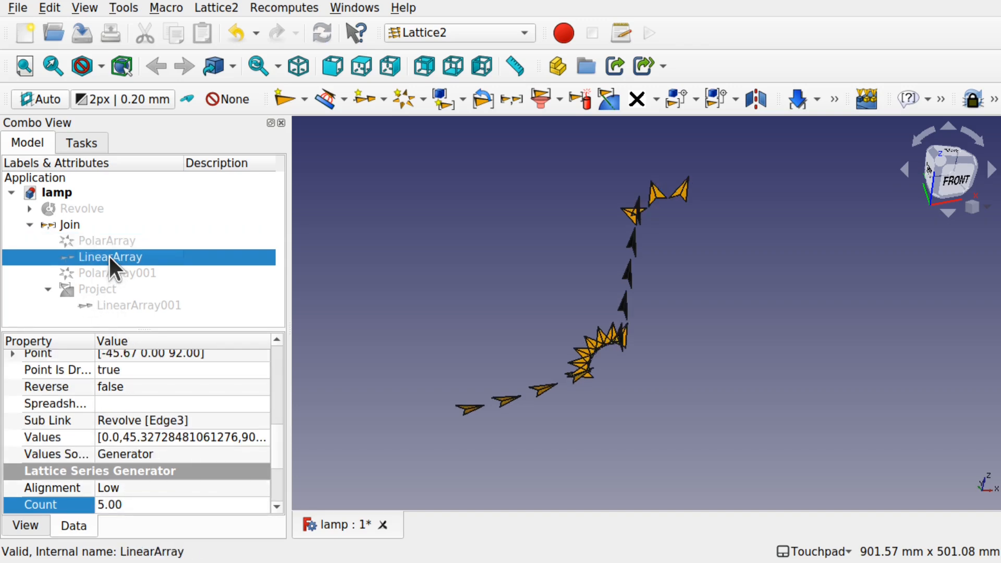
click(139, 508)
text(3)
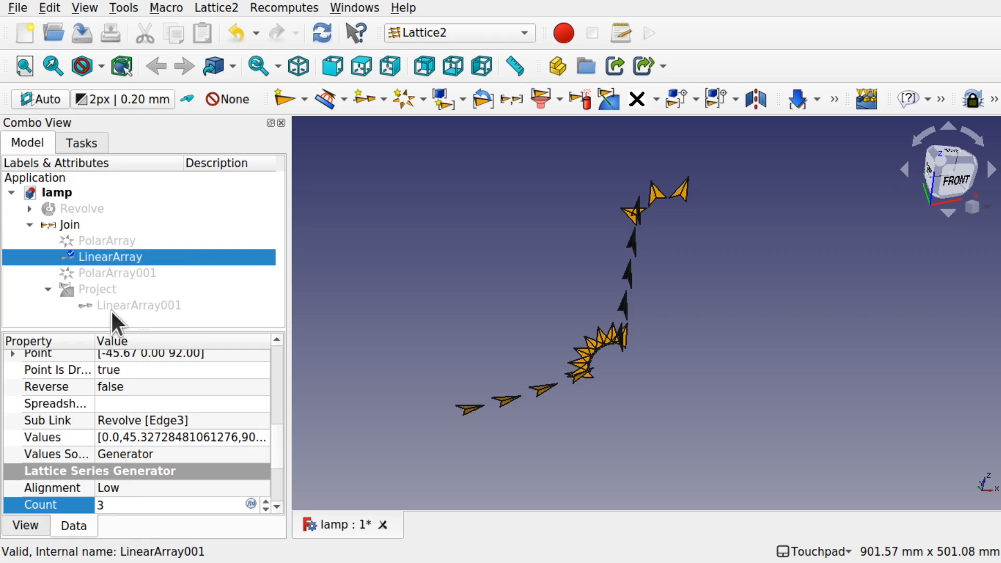
click(118, 275)
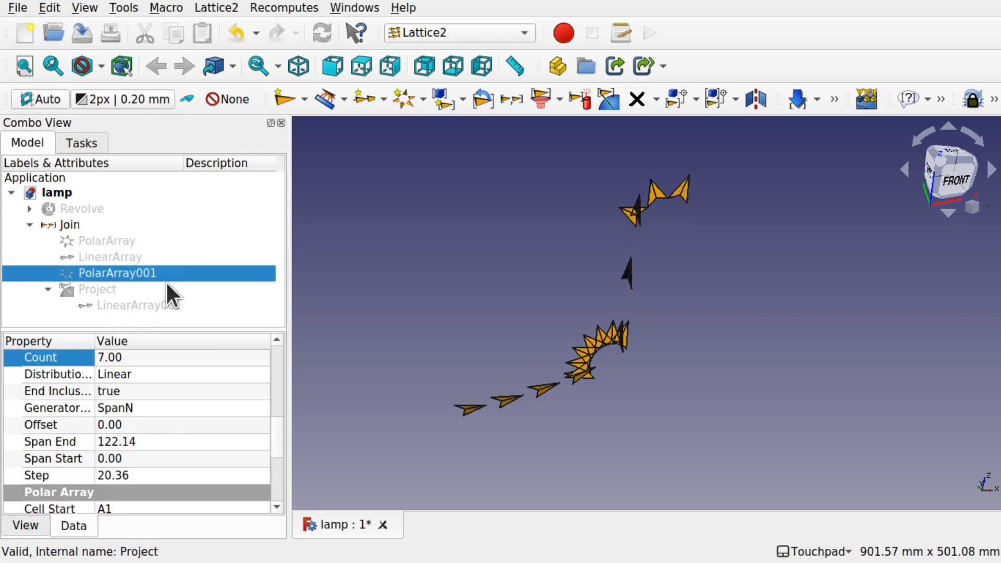
Step: Set the Offset of LinearArray to 0.1, recompute, and check the shifted placements in the joined array
click(113, 256)
drag(276, 457, 277, 480)
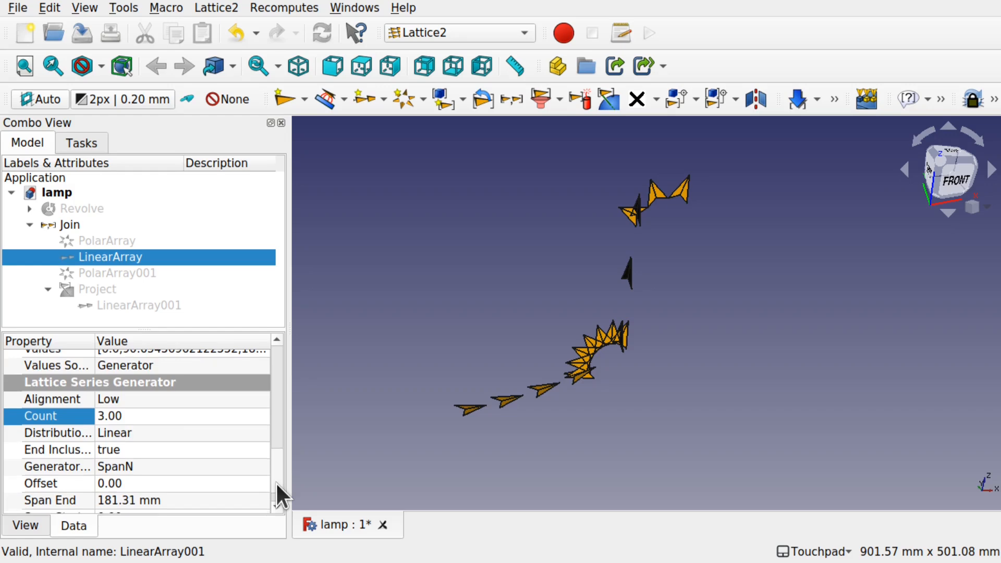
click(276, 481)
click(181, 452)
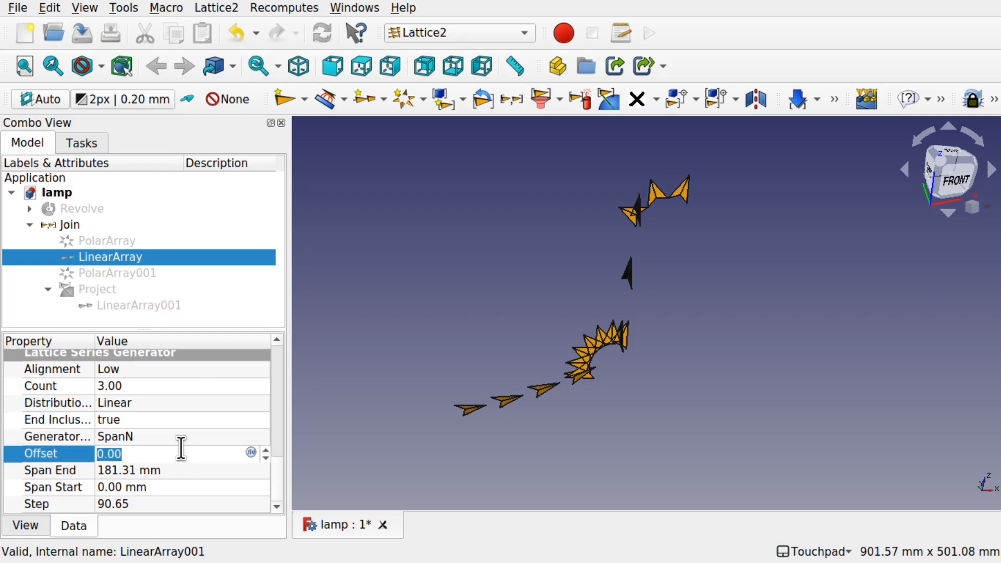
key(Down)
key(Down)
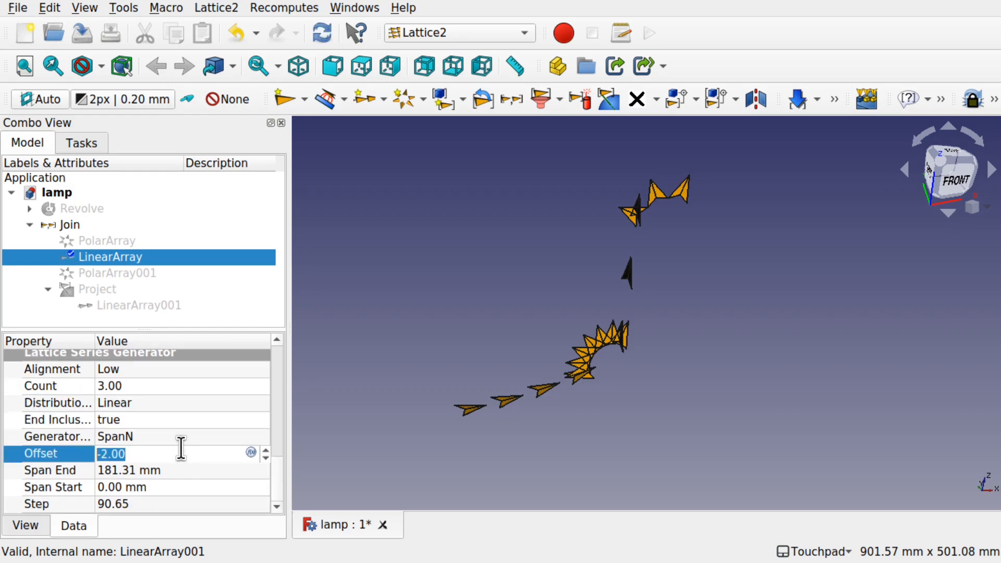
key(Up)
key(Up)
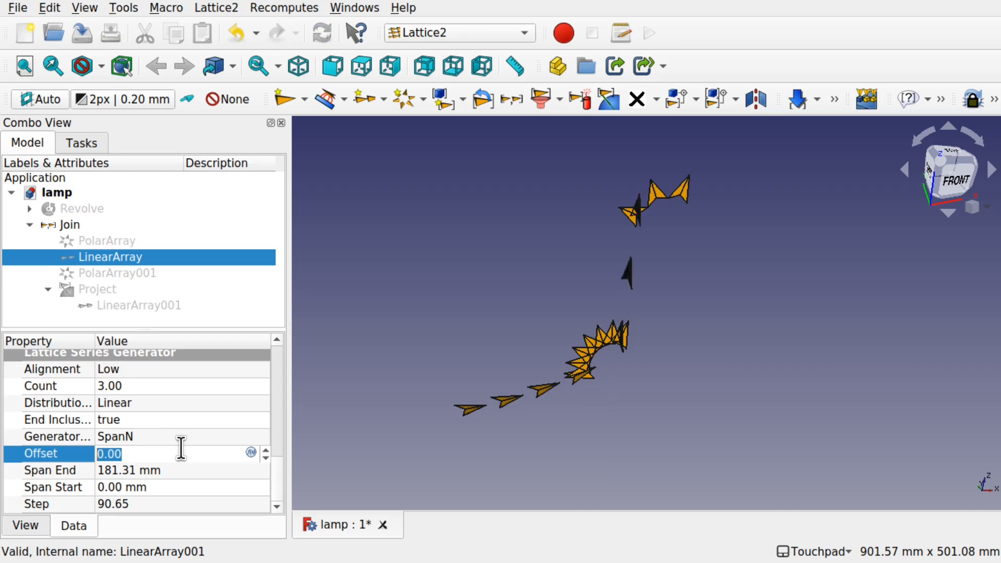
text(0.1)
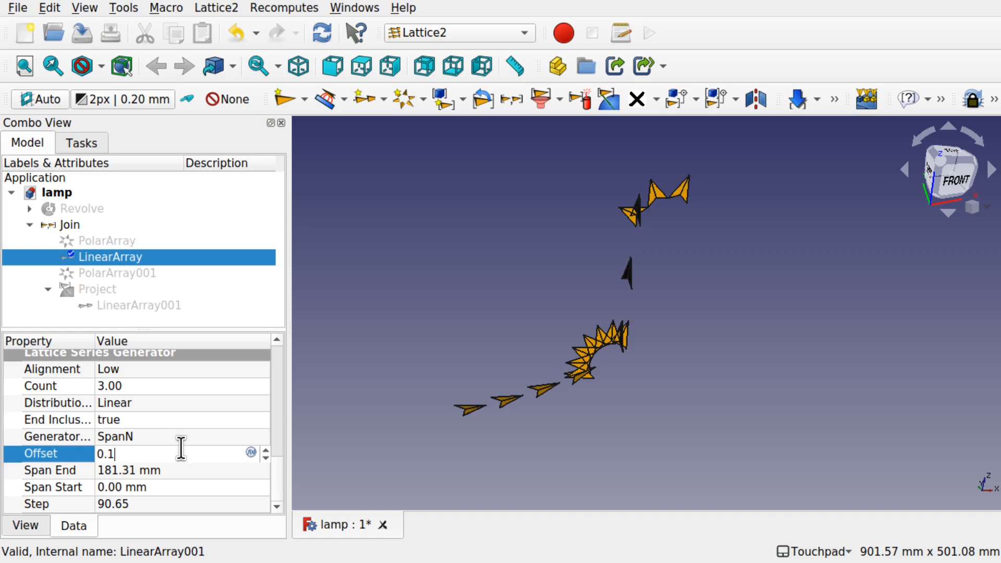
key(ctrl+r)
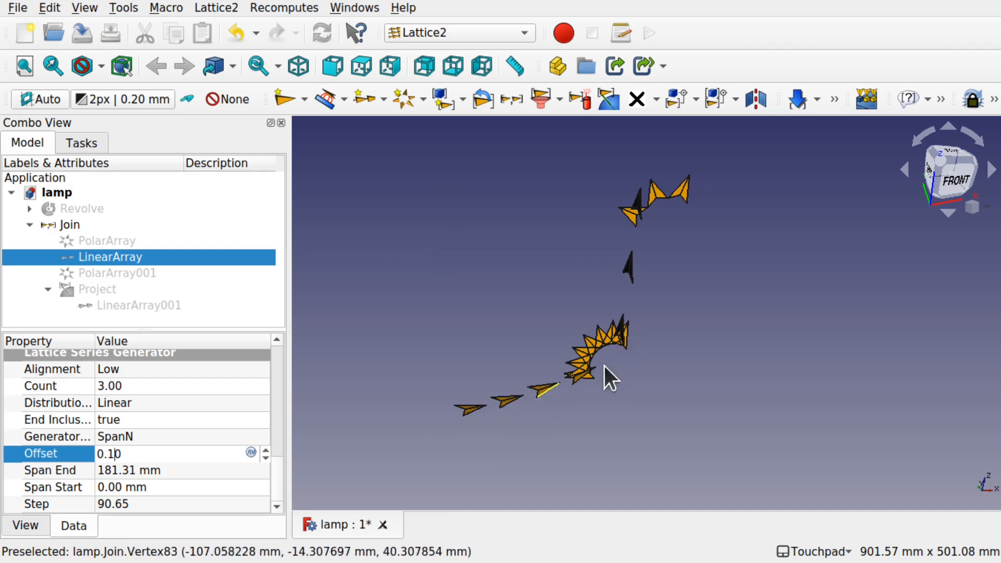
scroll(630, 261, down, 2)
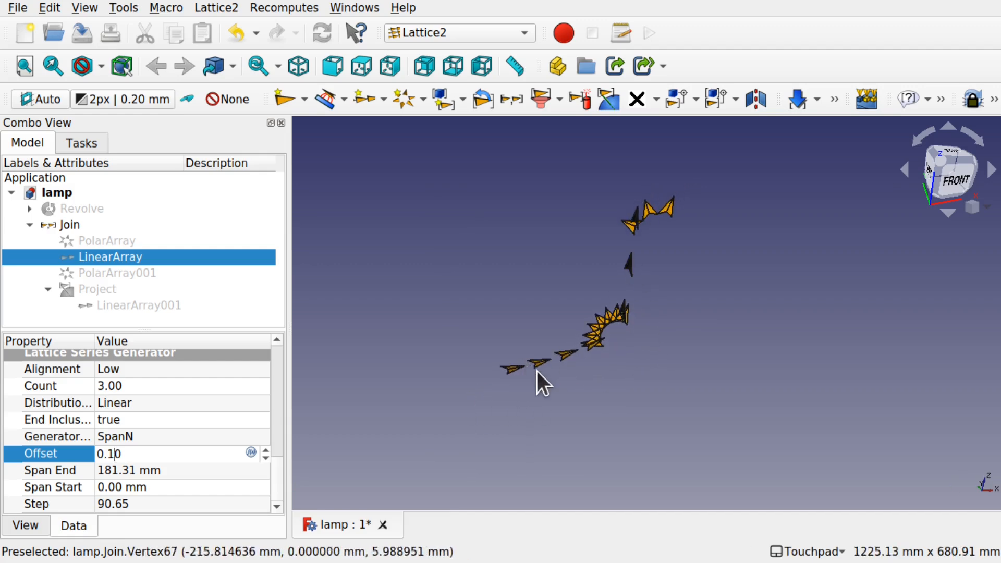
shift+drag(531, 333, 497, 373)
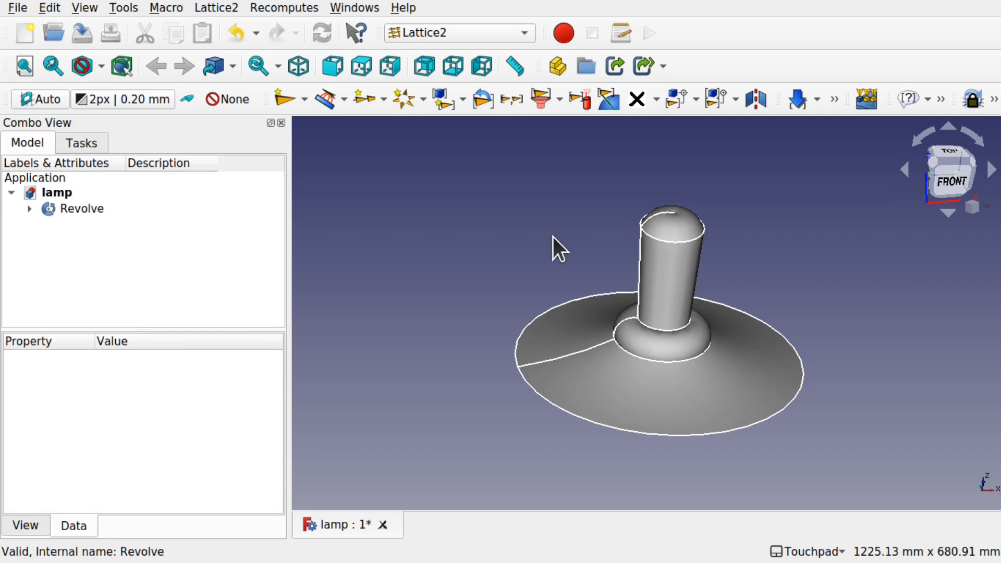
Step: Add a custom single placement to the lamp document and examine its location on the underside of the revolved body
shift+drag(553, 237, 624, 274)
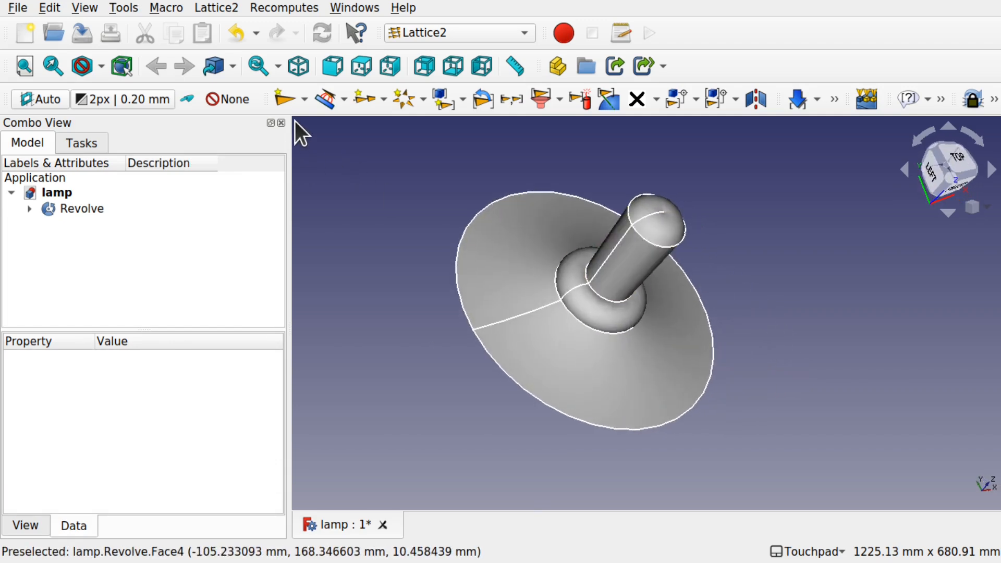
click(303, 100)
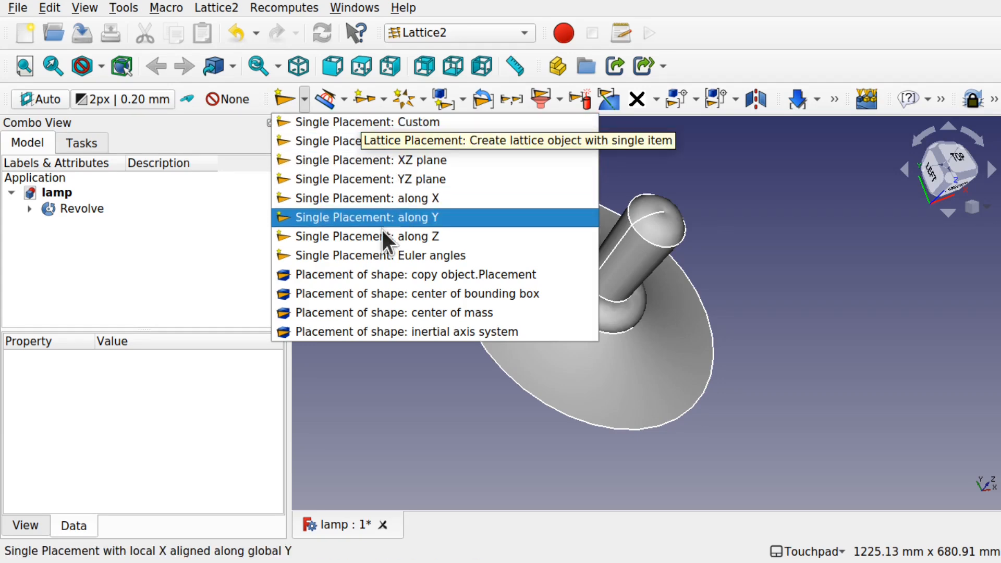
click(356, 130)
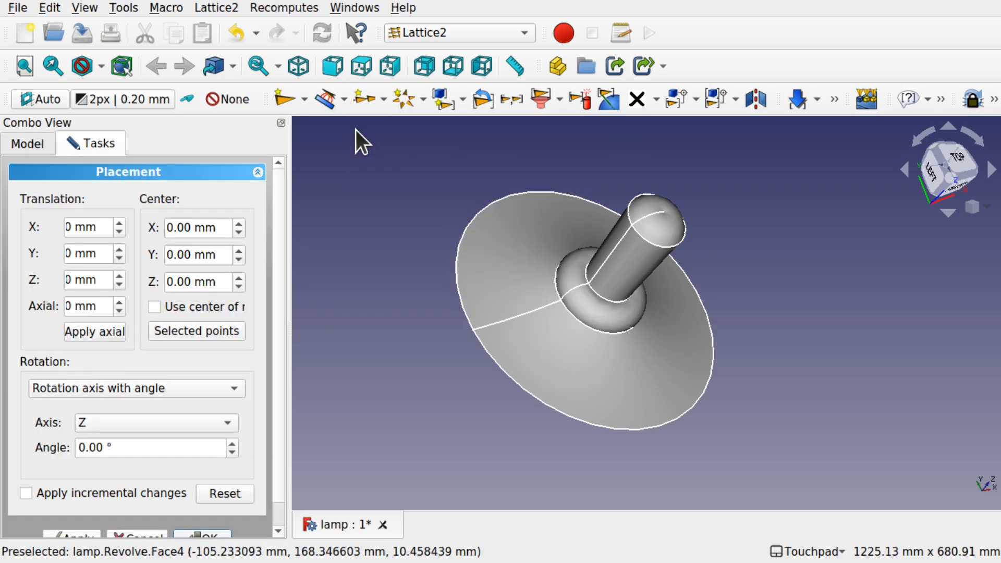
drag(559, 261, 721, 227)
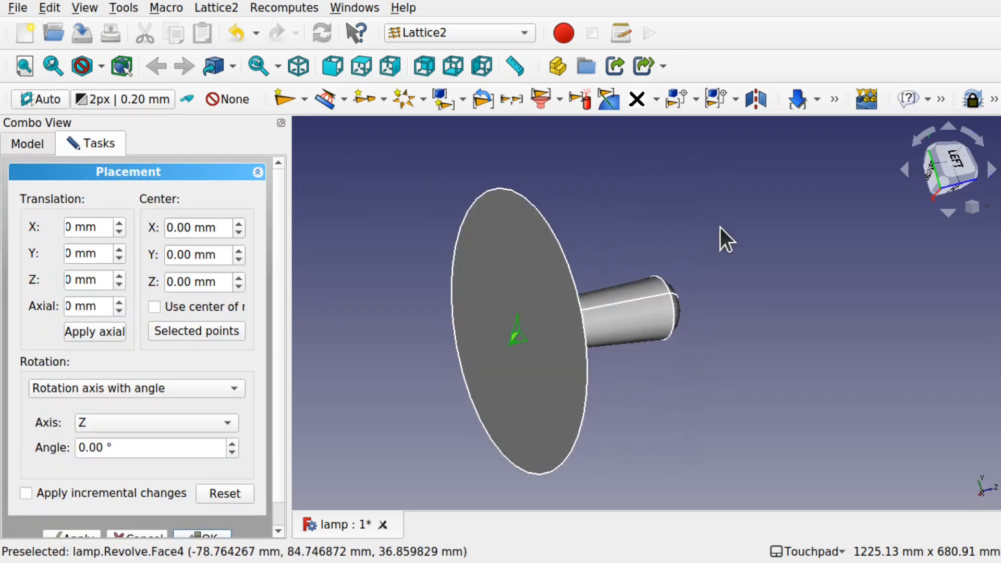
alt+drag(538, 328, 619, 308)
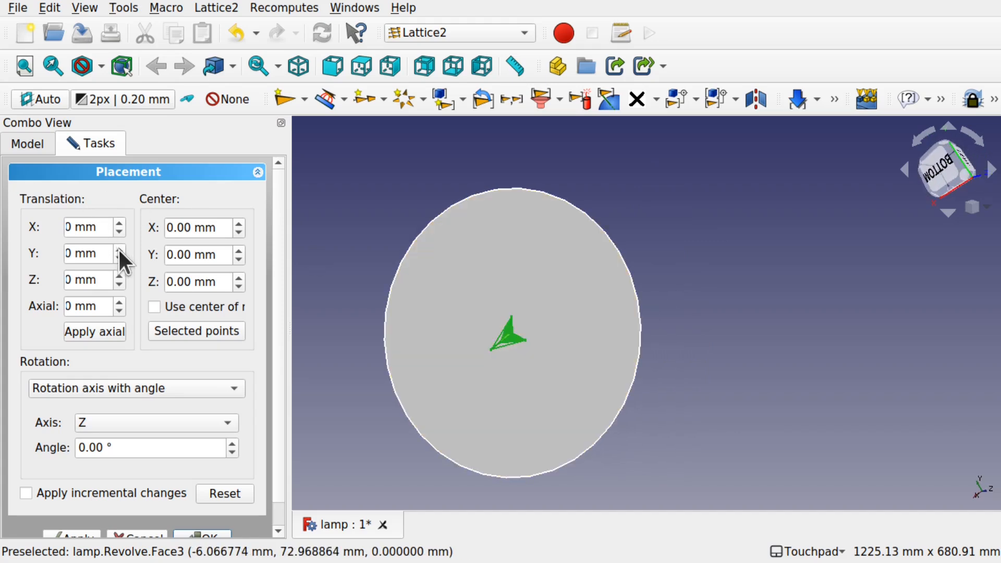
Step: Try shifting the custom placement along Y and return its Y translation to 0 mm
click(118, 257)
click(119, 256)
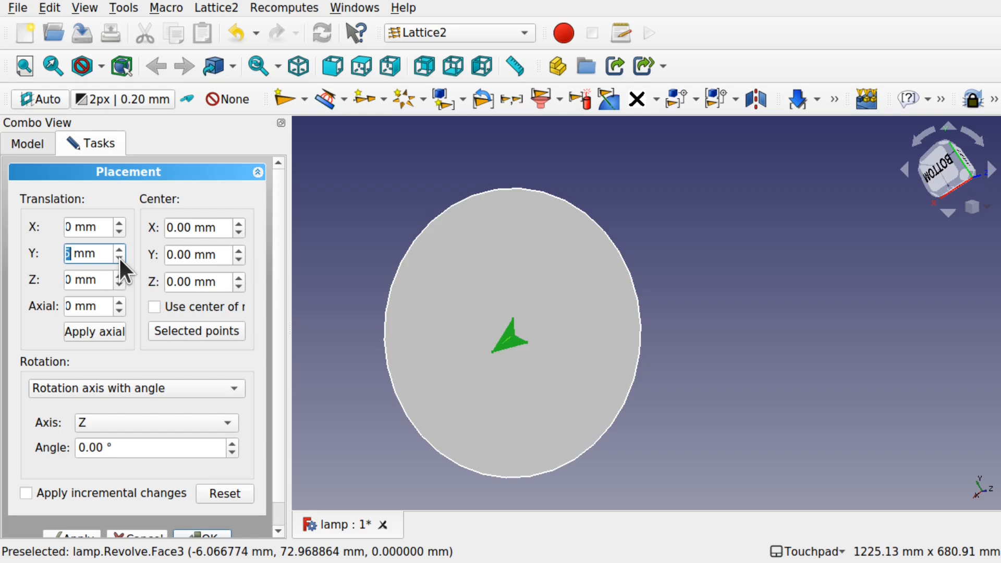
click(117, 254)
click(117, 246)
click(117, 247)
click(117, 246)
click(117, 246)
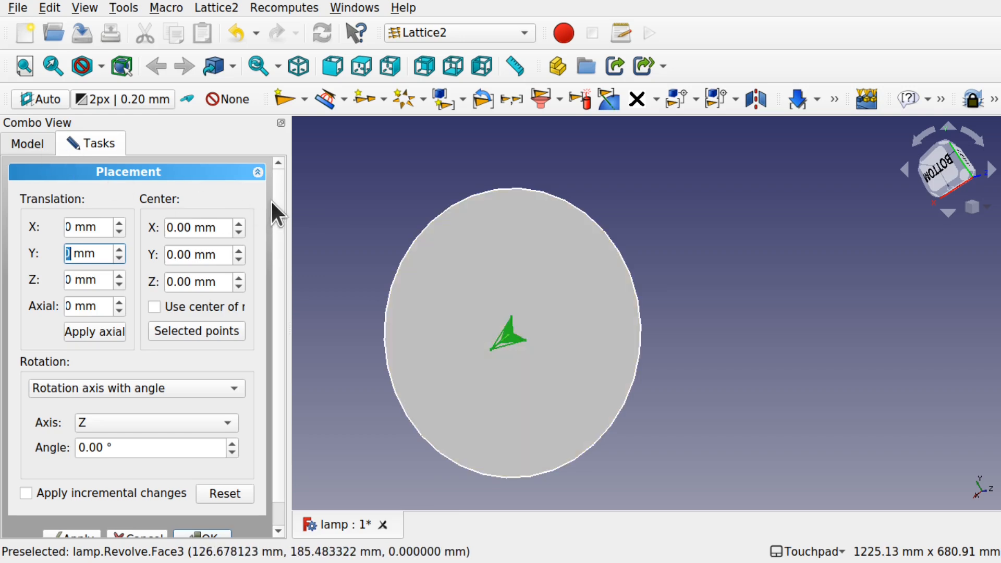
Step: Accept the custom placement with all translations at 0 mm
click(32, 145)
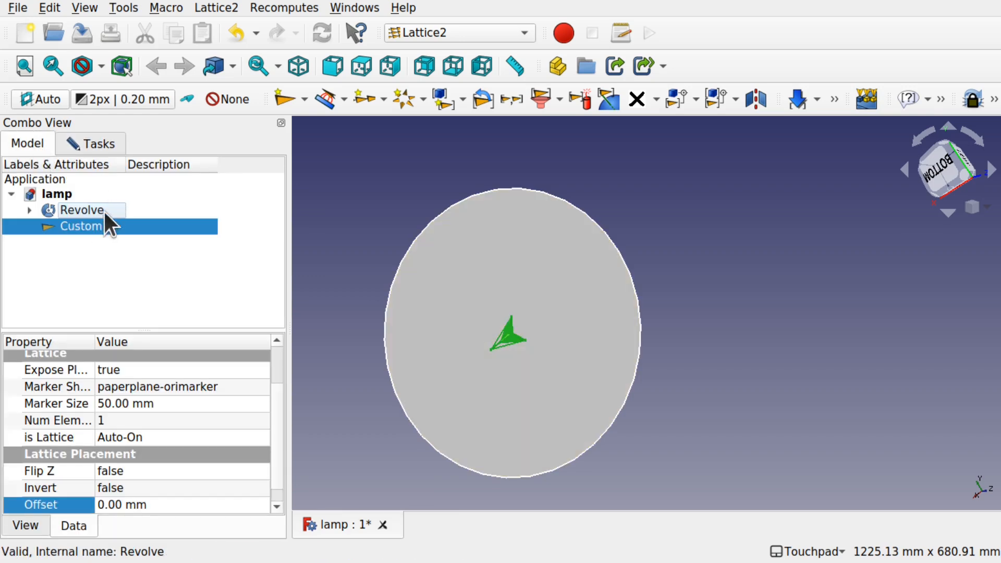
click(81, 146)
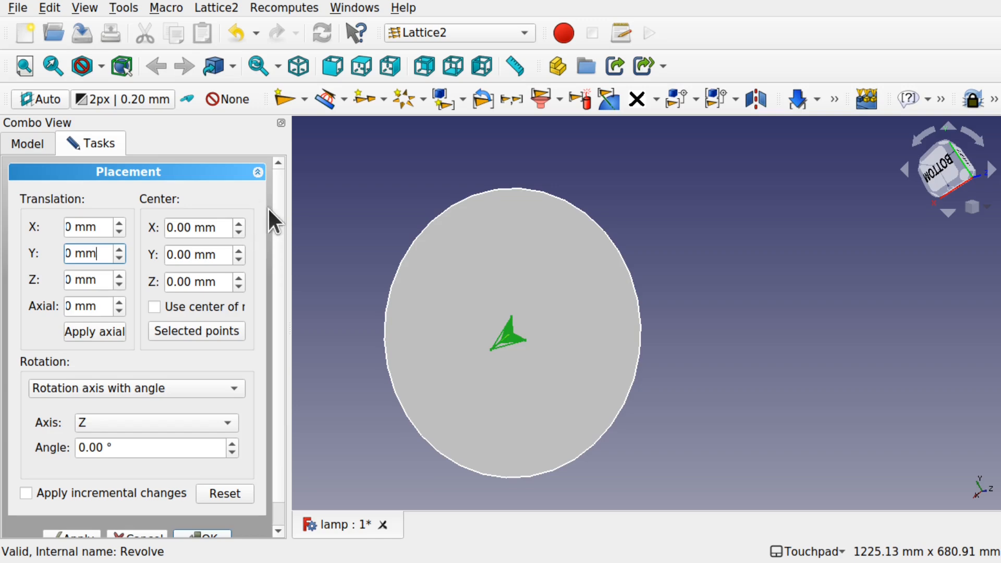
scroll(273, 315, down, 2)
click(211, 514)
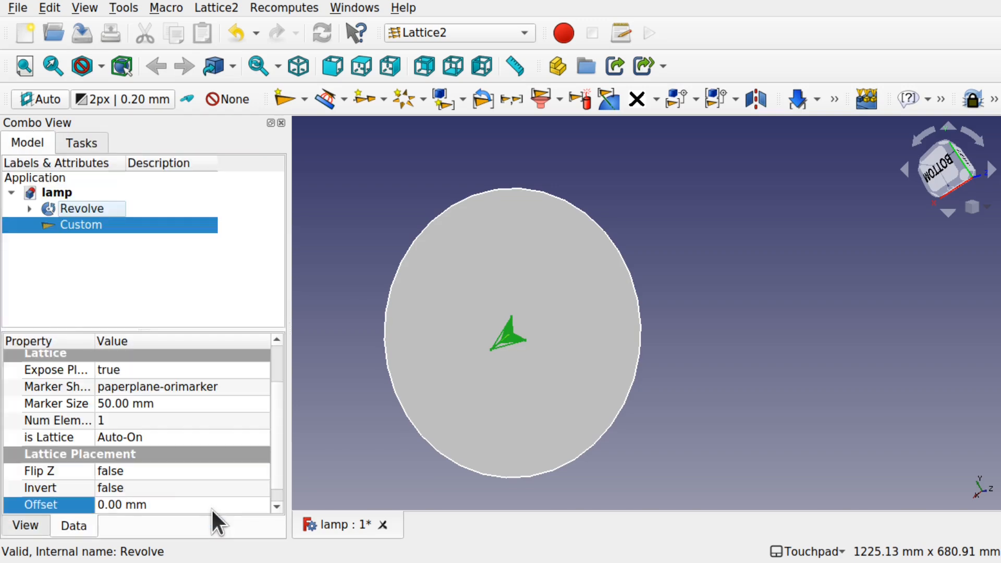
Step: Transform the Custom placement about 243 mm along its X axis to the rim of the lamp's base
right_click(85, 227)
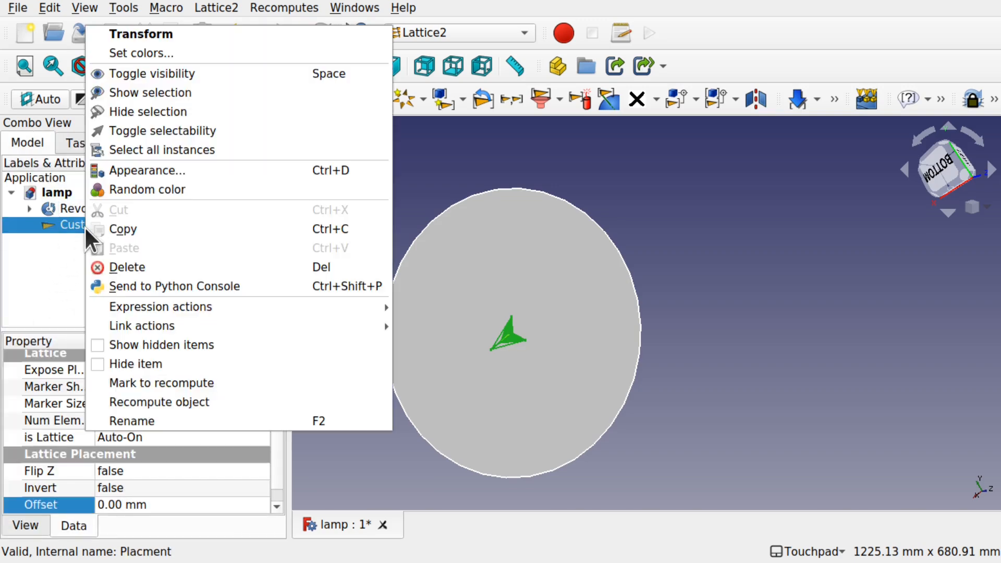
click(151, 34)
drag(440, 382, 317, 442)
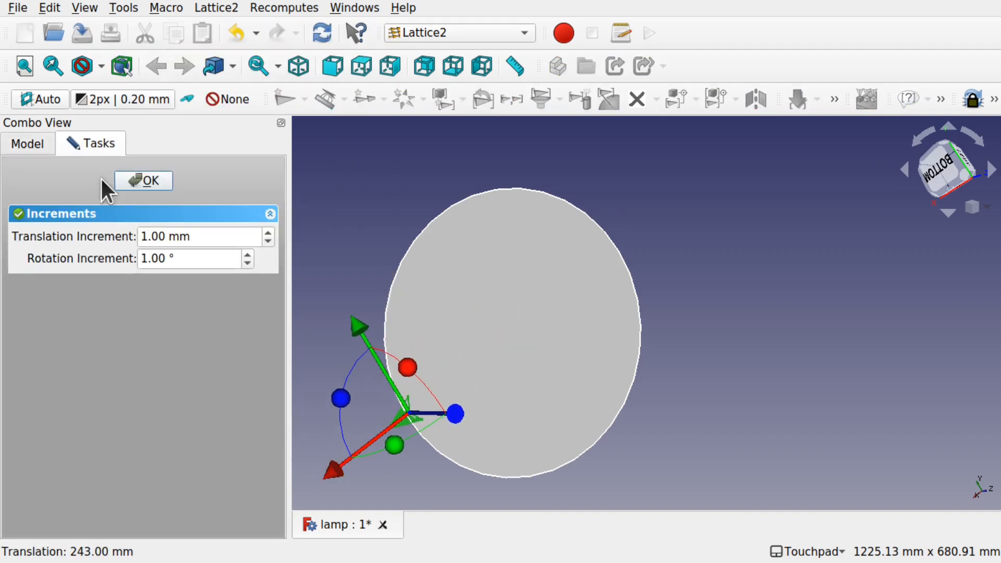
click(145, 182)
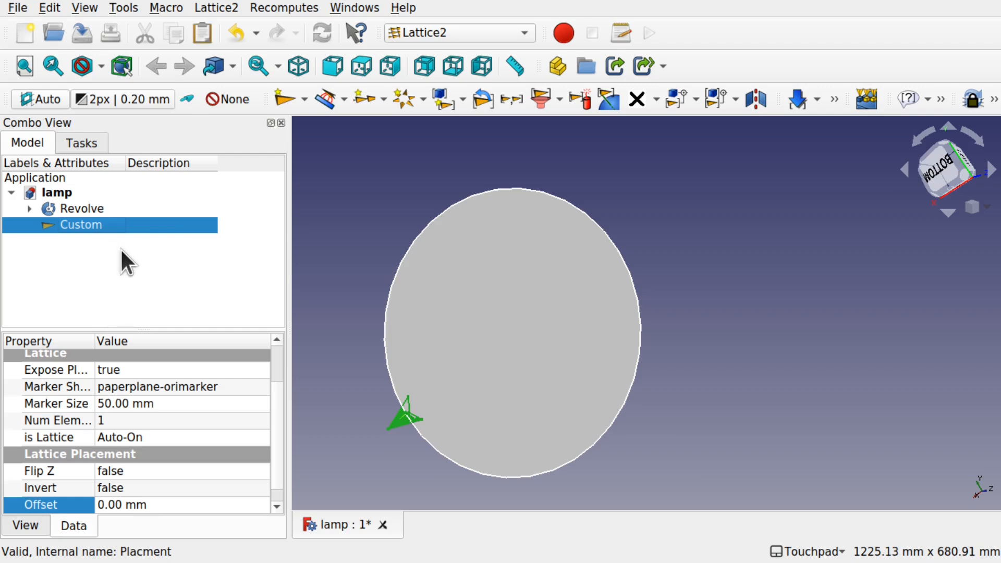
Step: Duplicate the Custom placement and move the copy along its X and Y axes to another spot on the base's rim
key(ctrl+v)
click(108, 238)
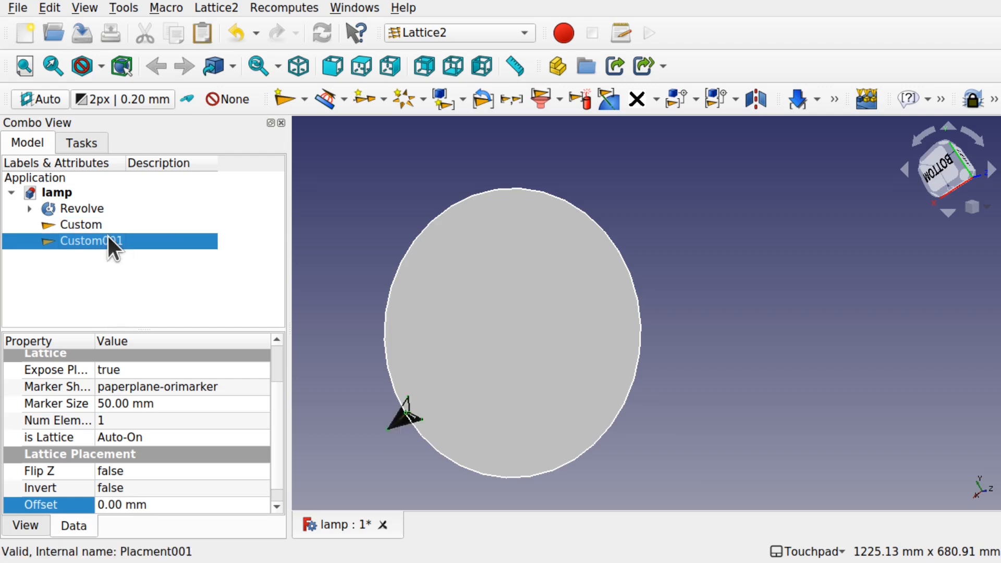
right_click(108, 237)
click(214, 32)
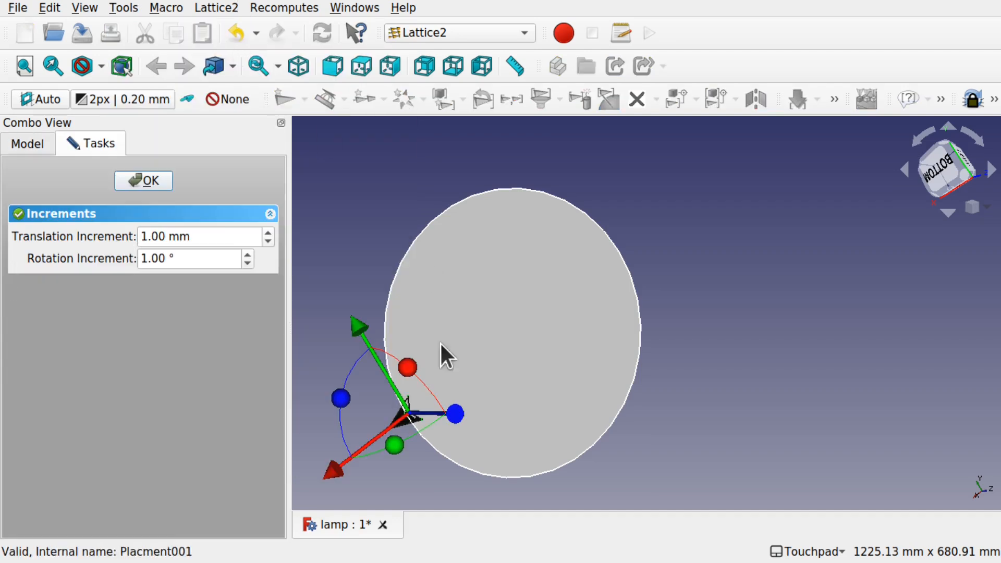
drag(334, 472, 367, 456)
drag(392, 302, 359, 236)
click(143, 182)
Step: Duplicate Custom001 and move the copy inward over the base, along Y and about -143 mm along X
key(ctrl+c)
key(ctrl+v)
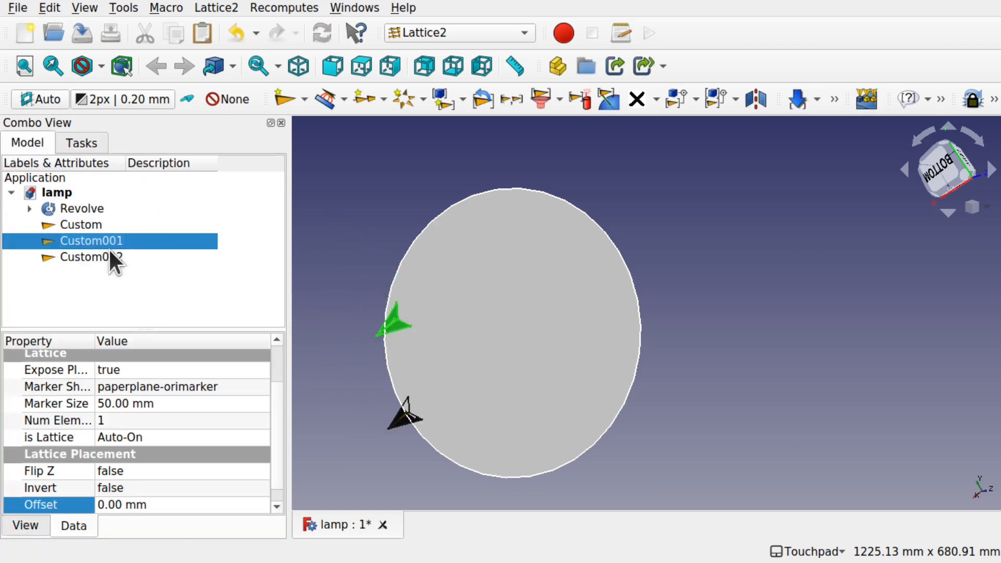
click(101, 258)
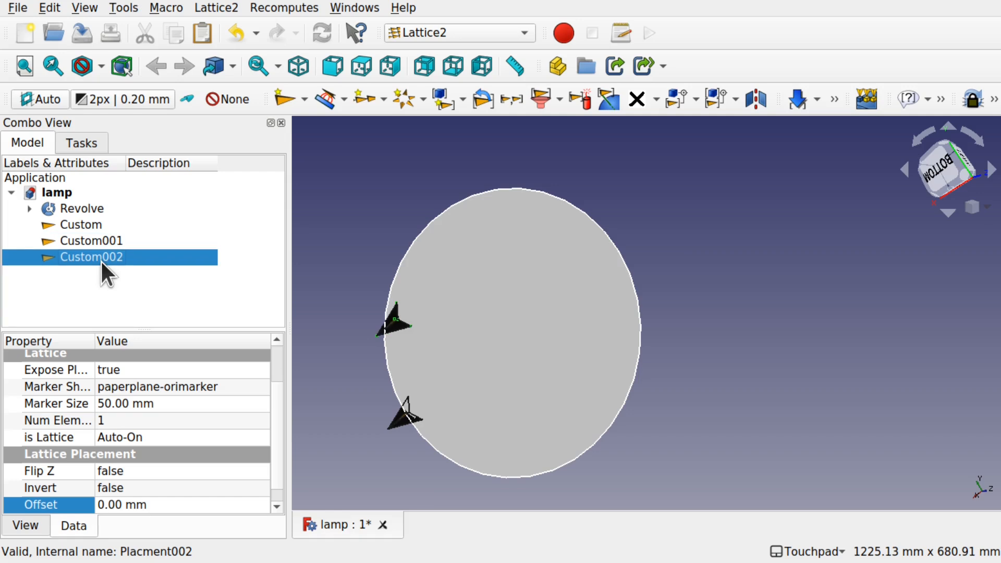
right_click(101, 259)
click(171, 36)
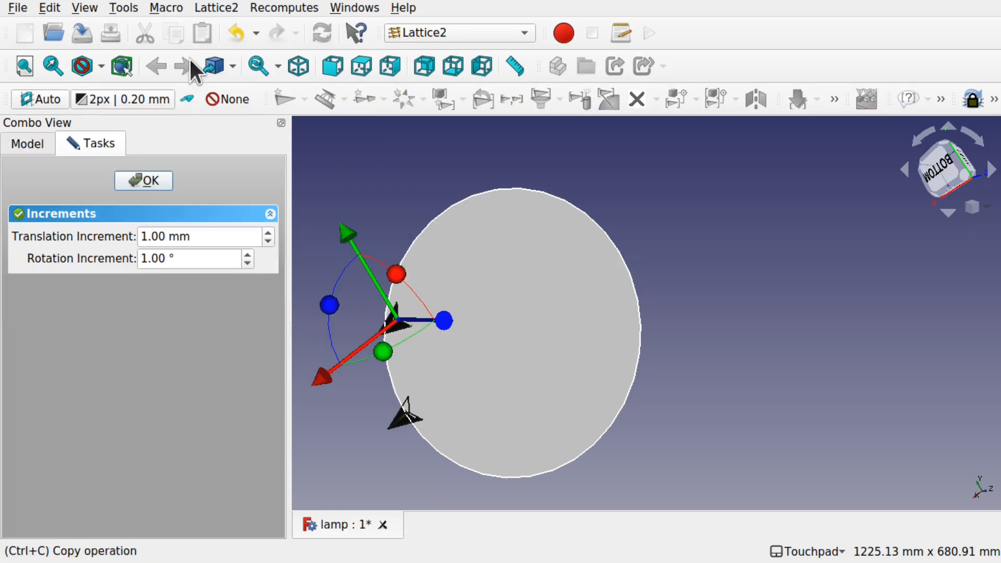
drag(349, 240, 417, 392)
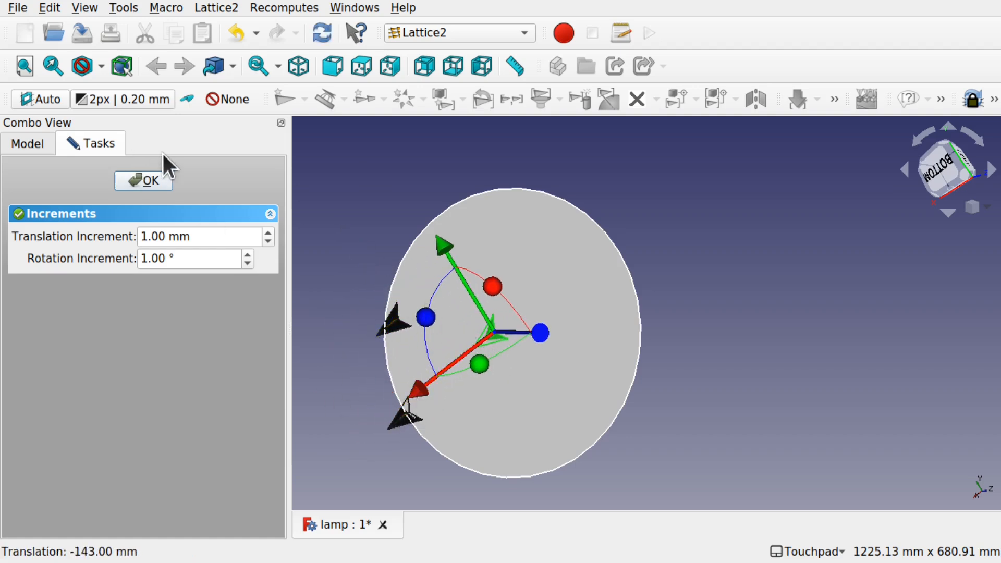
click(144, 180)
Step: Join the Custom, Custom001 and Custom002 placements into a single array
click(111, 225)
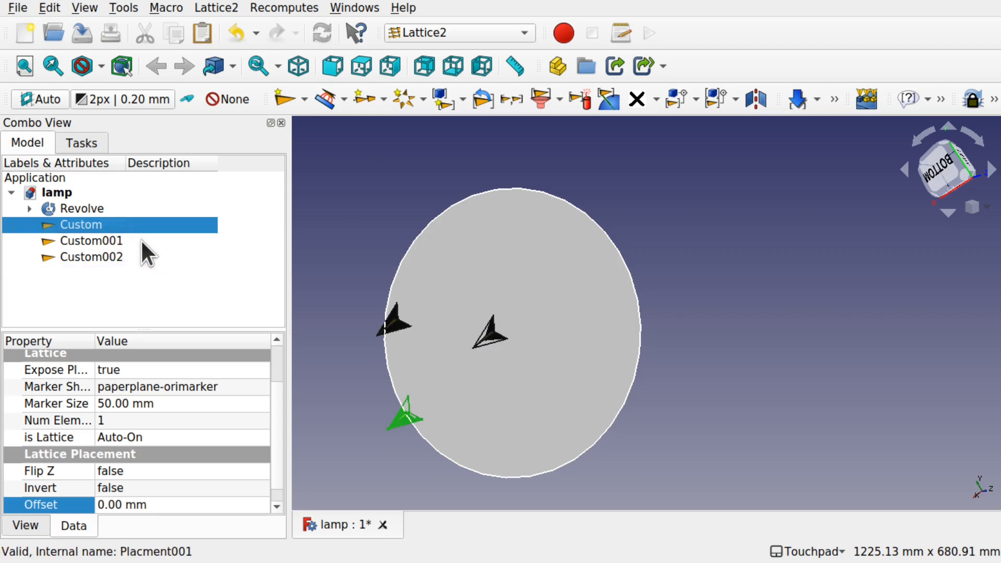
shift+click(128, 256)
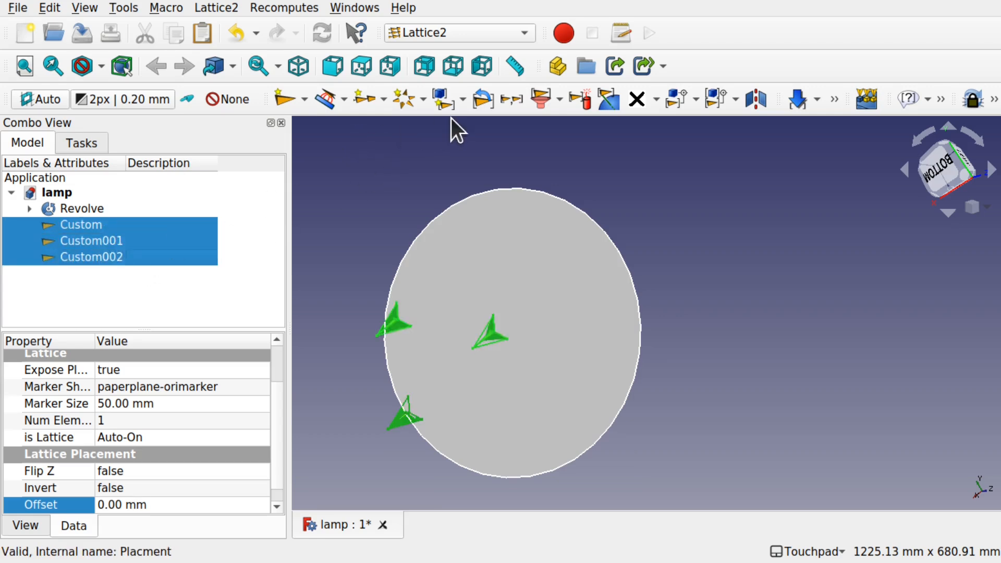
click(512, 99)
middle_drag(571, 280, 376, 361)
Step: Select the lamp's flared base face, hide and reshow the Revolve body, and inspect how the joined placements lie relative to it
click(546, 337)
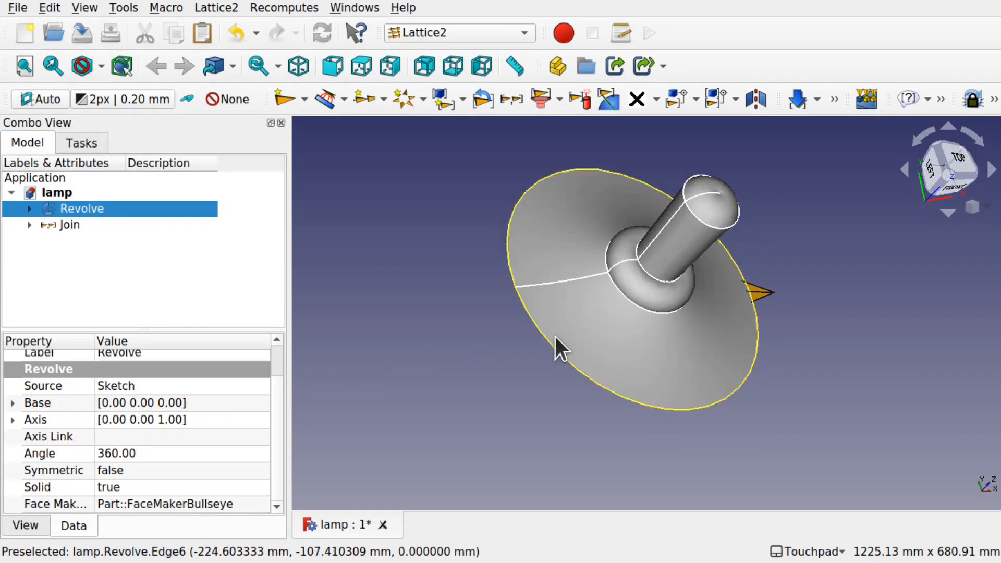
key(space)
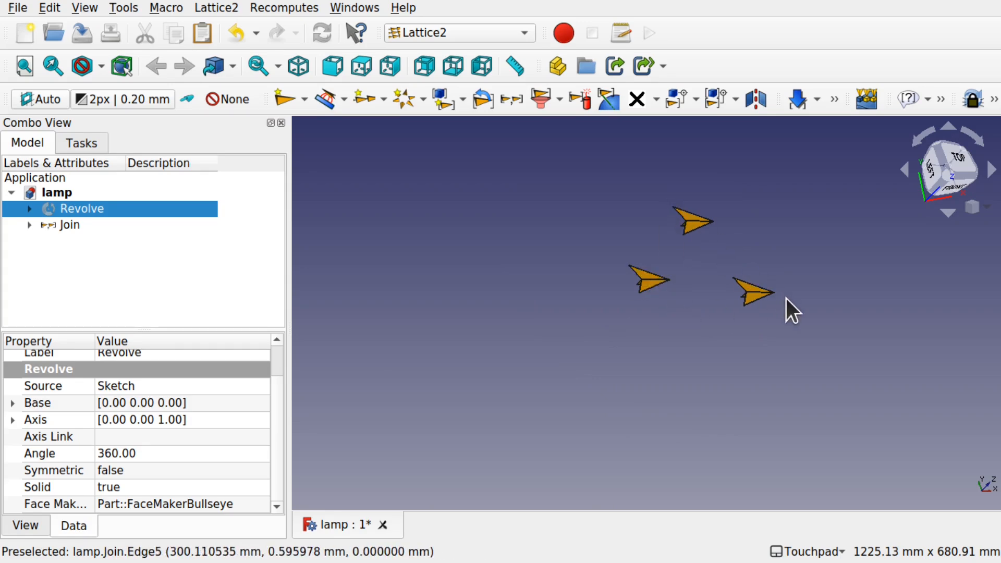
key(space)
shift+middle_drag(786, 298, 811, 280)
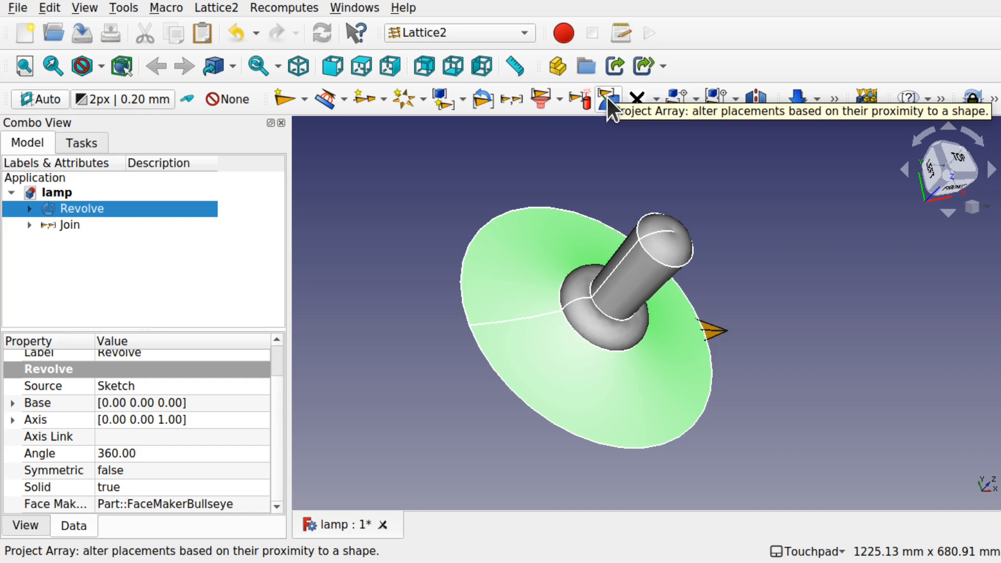
alt+drag(764, 299, 701, 269)
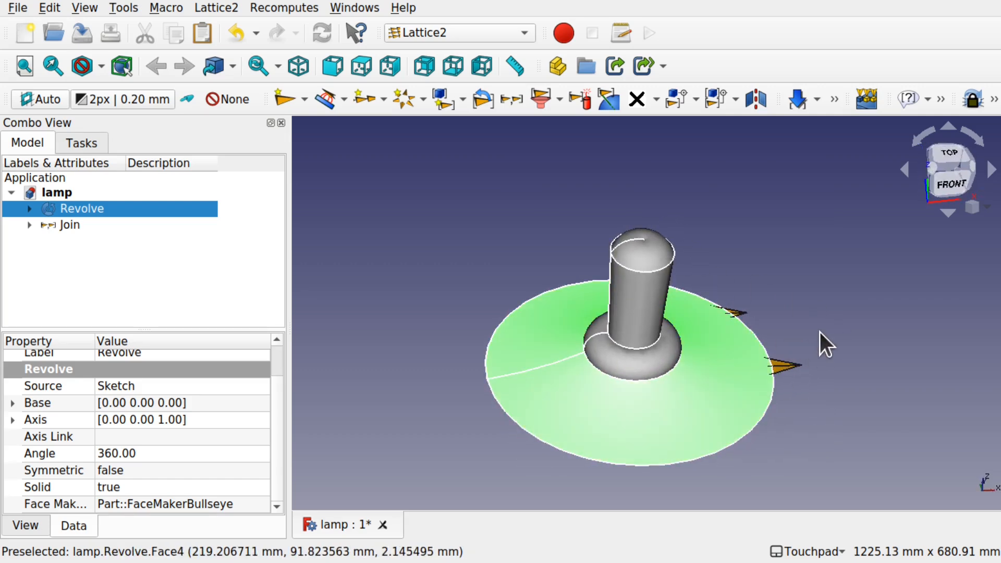
shift+drag(814, 333, 743, 318)
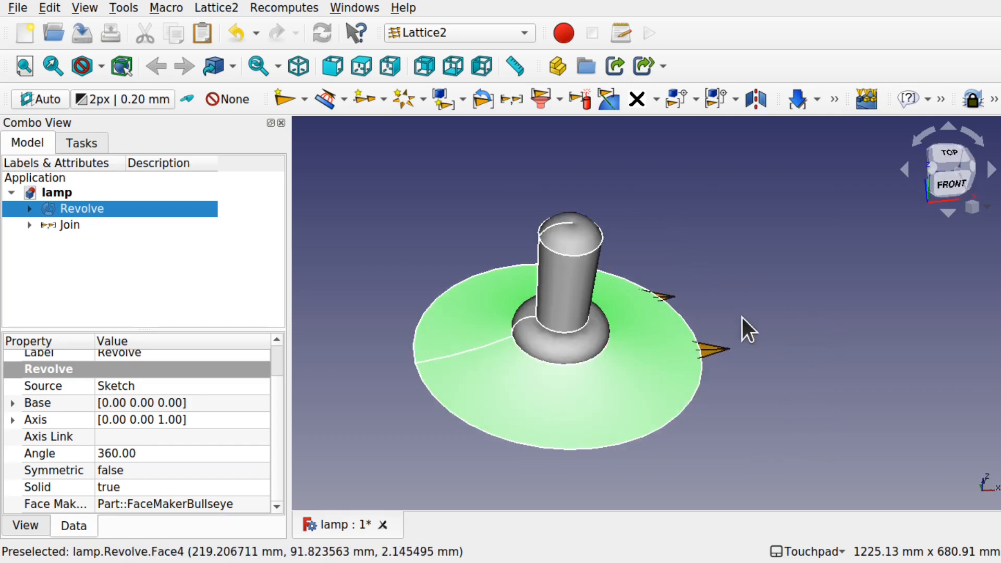